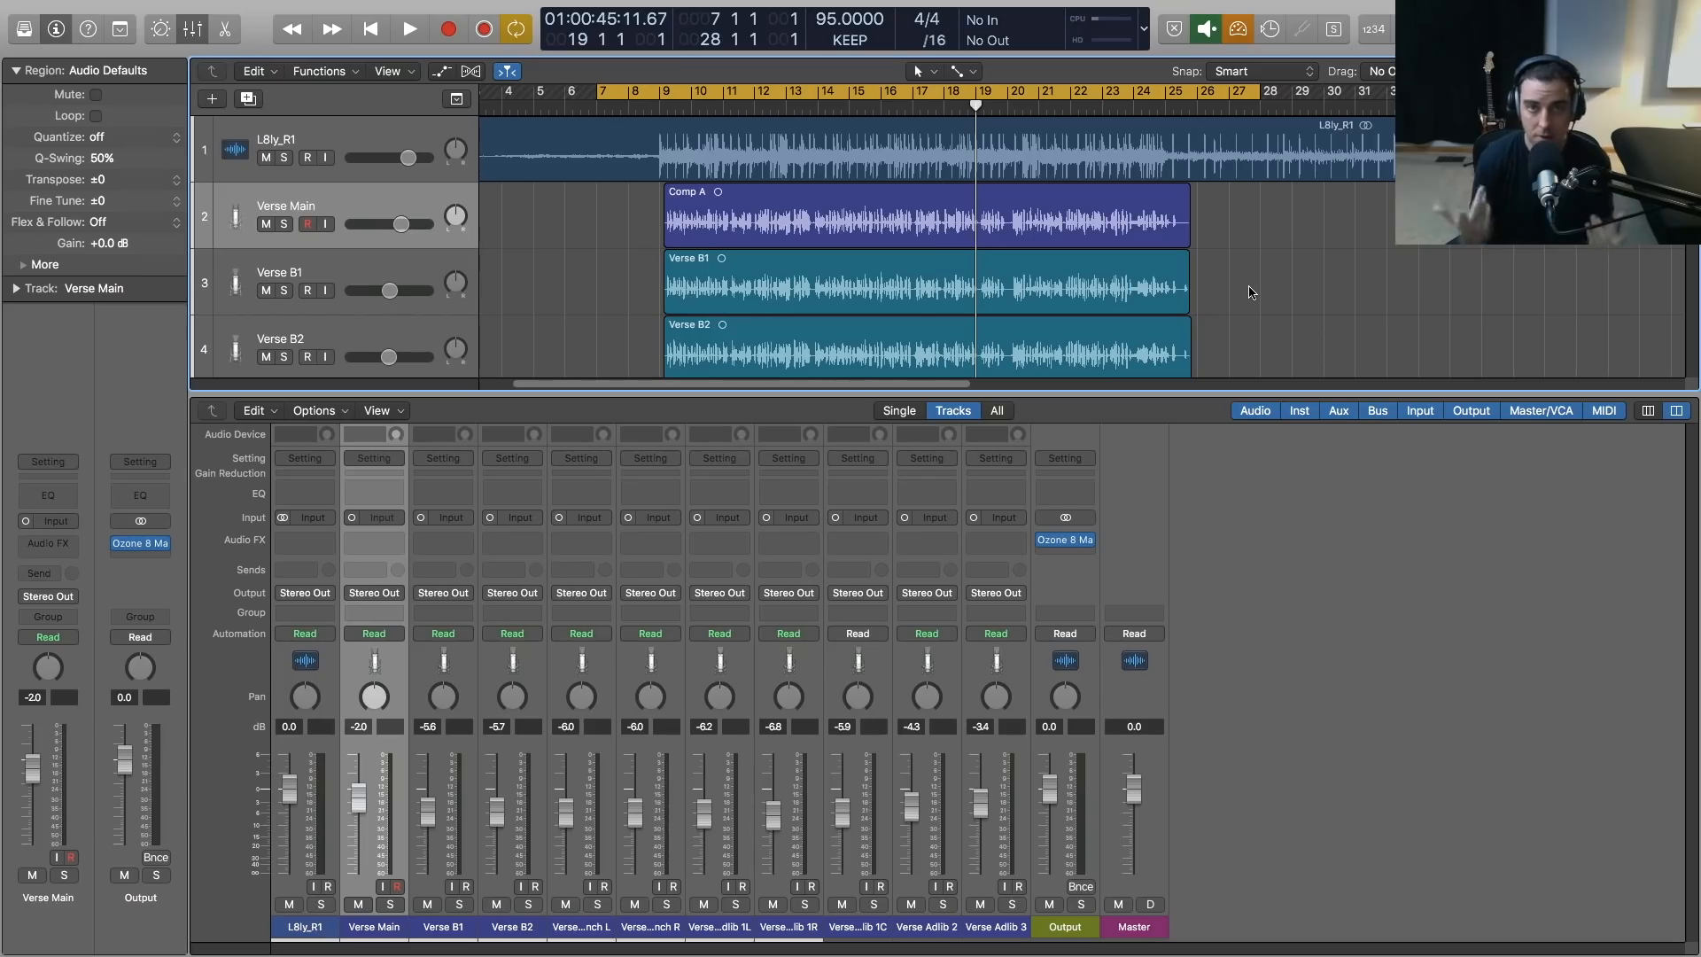
Play the full verse from the start of the cycle range at bar 7 and listen while checking the mixer levels
{"action": "key", "text": "x"}
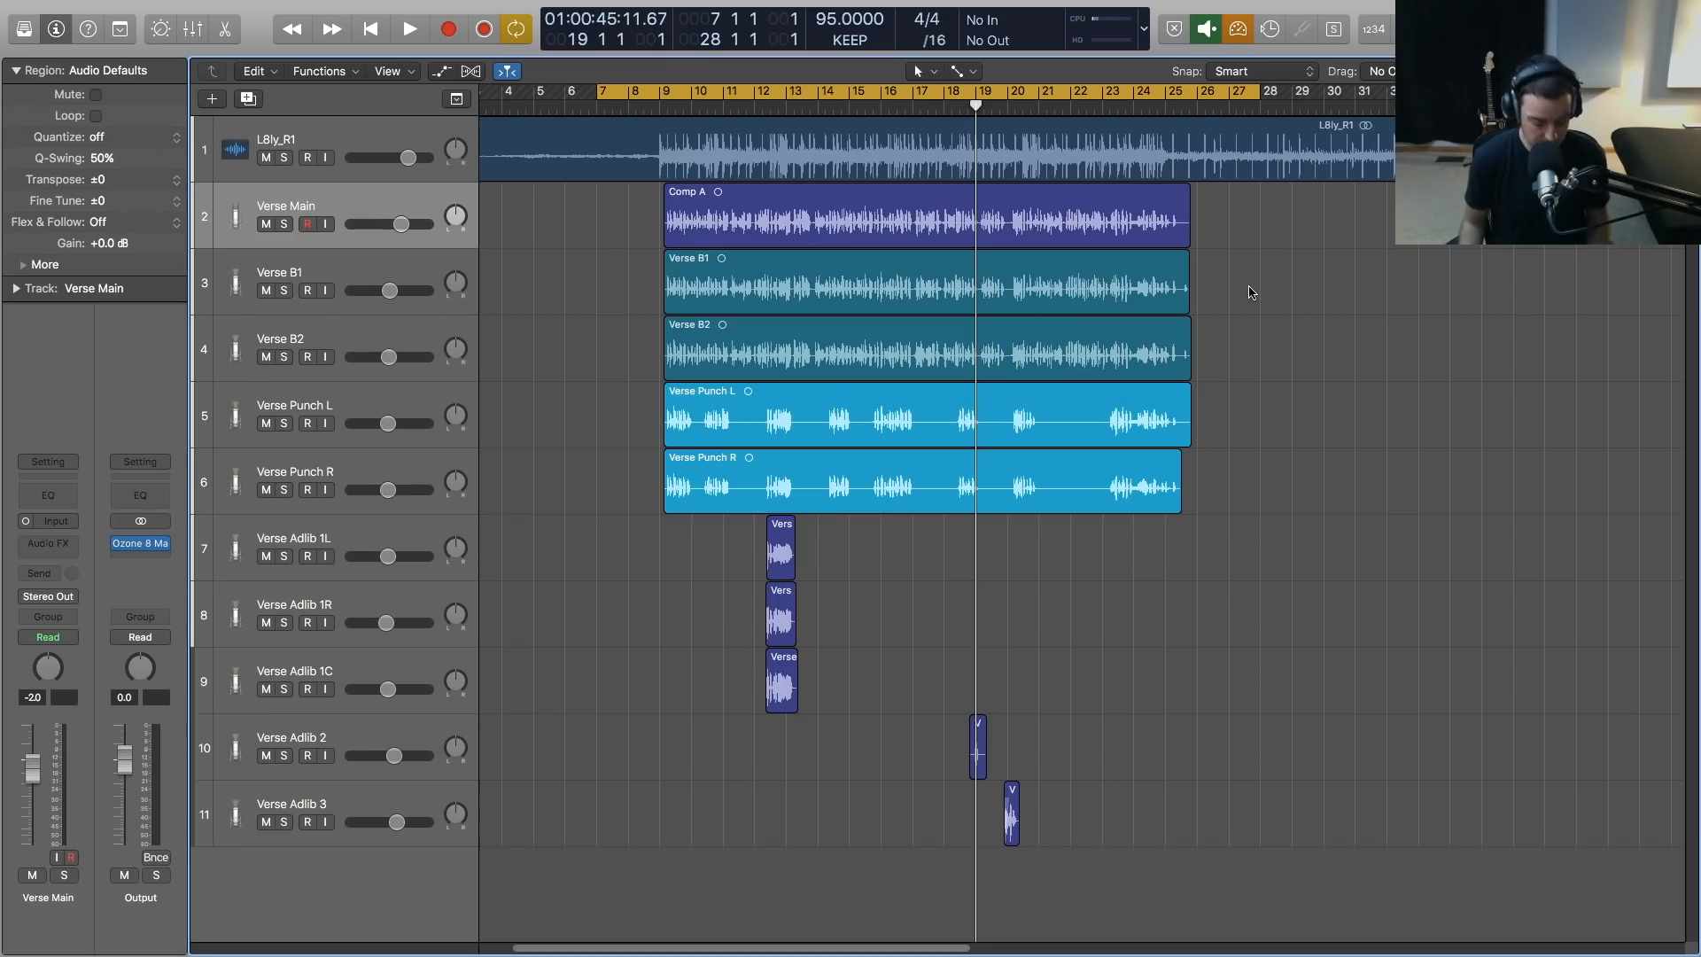
{"action": "key", "text": "x"}
{"action": "key", "text": "x"}
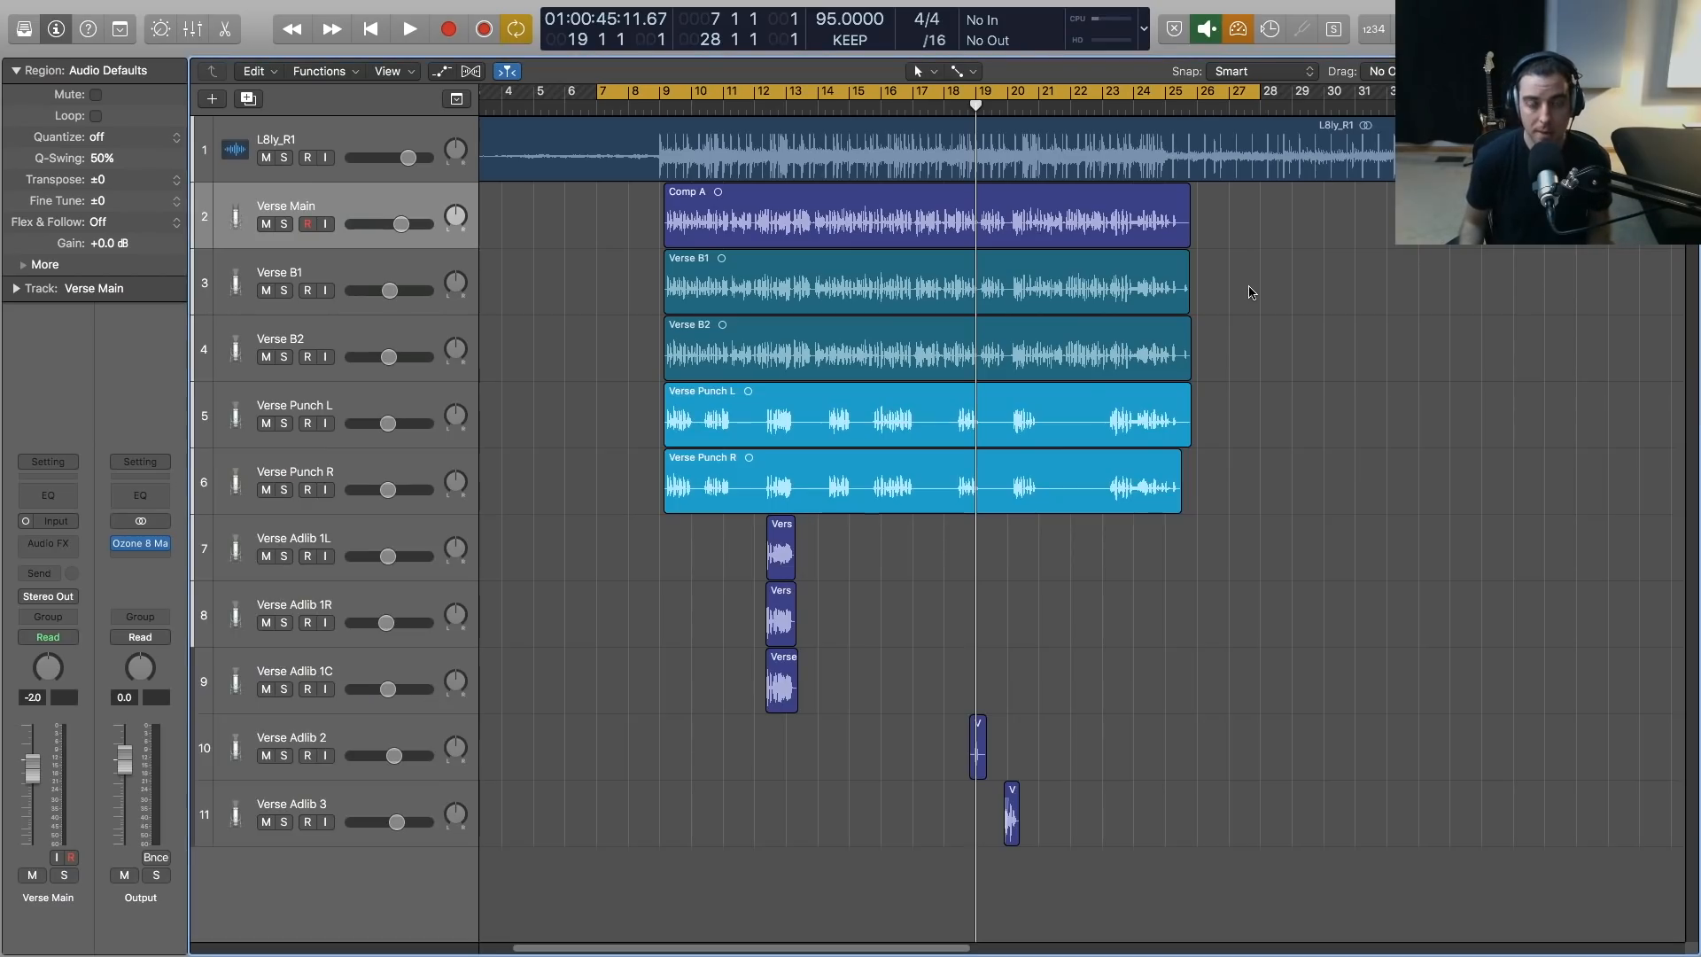
{"action": "key", "text": "x"}
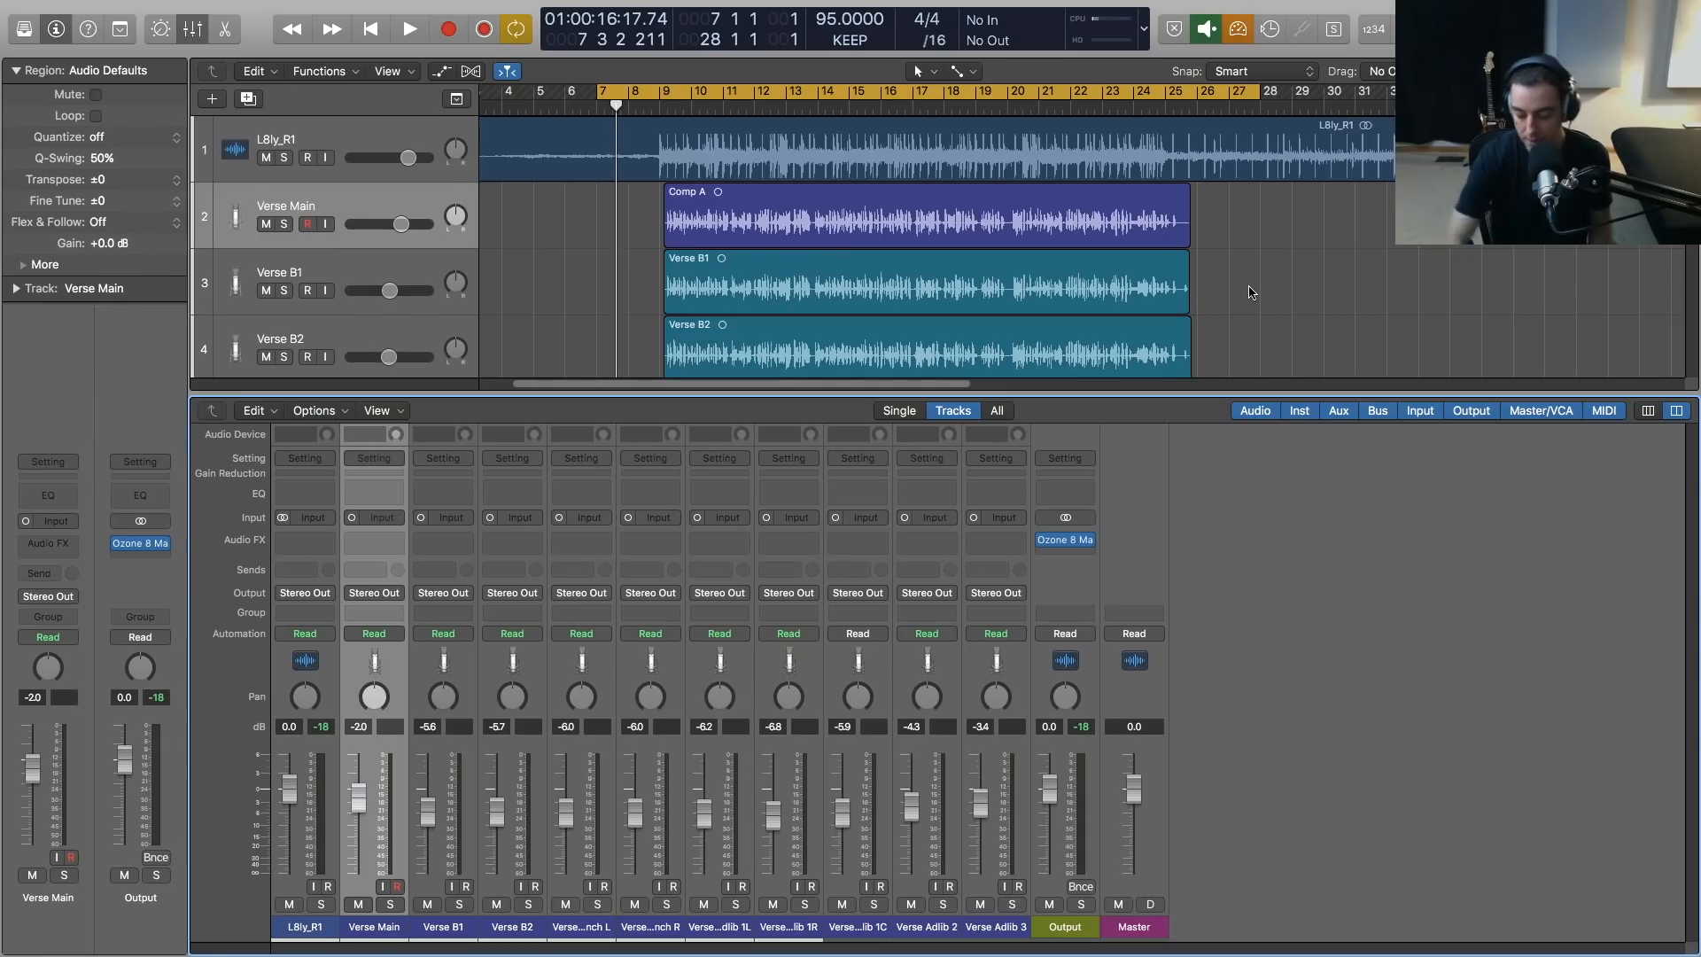
{"action": "key", "text": "space"}
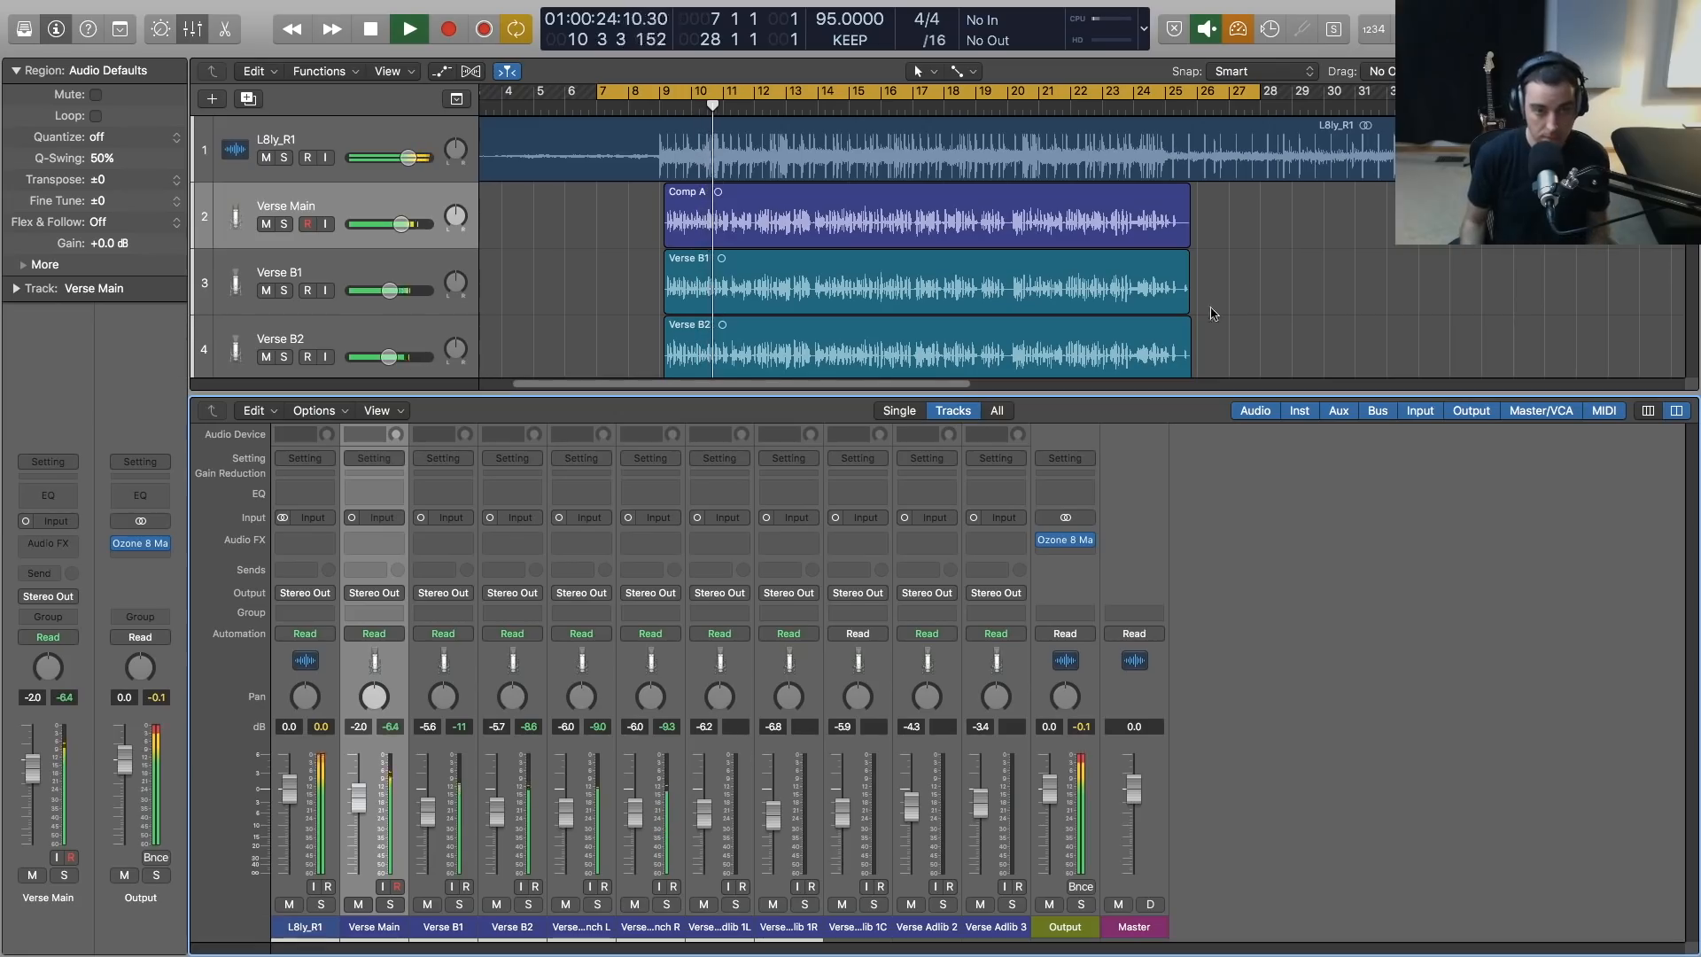
{"action": "key", "text": "x"}
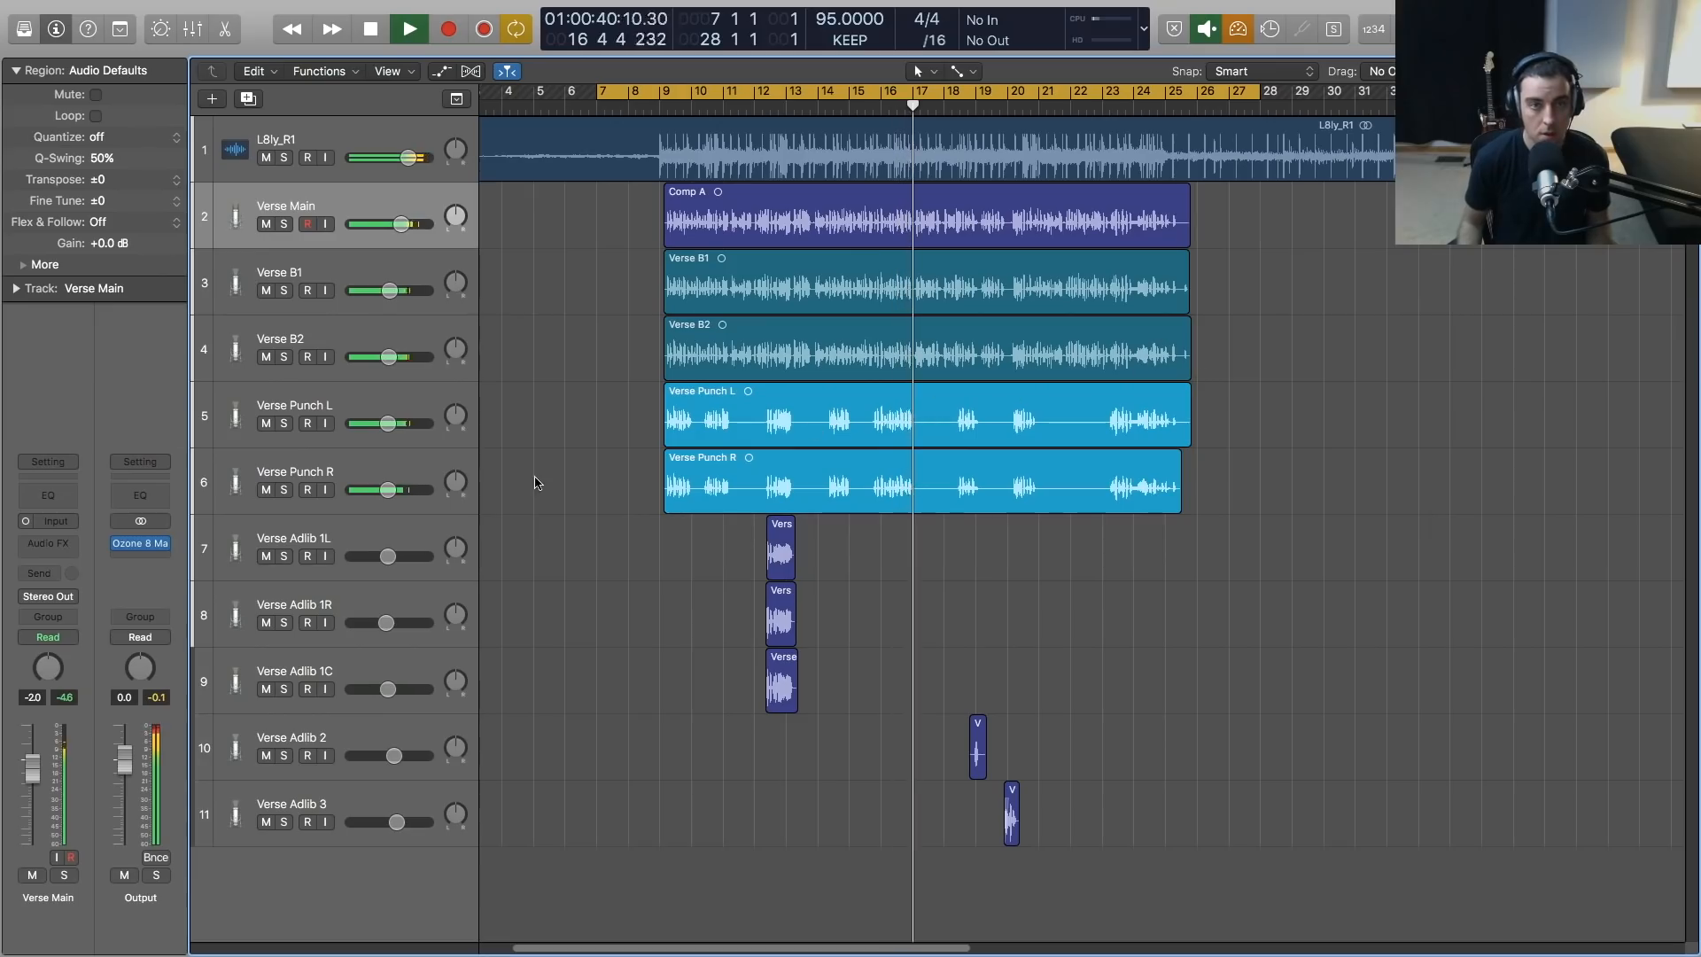
{"action": "key", "text": "x"}
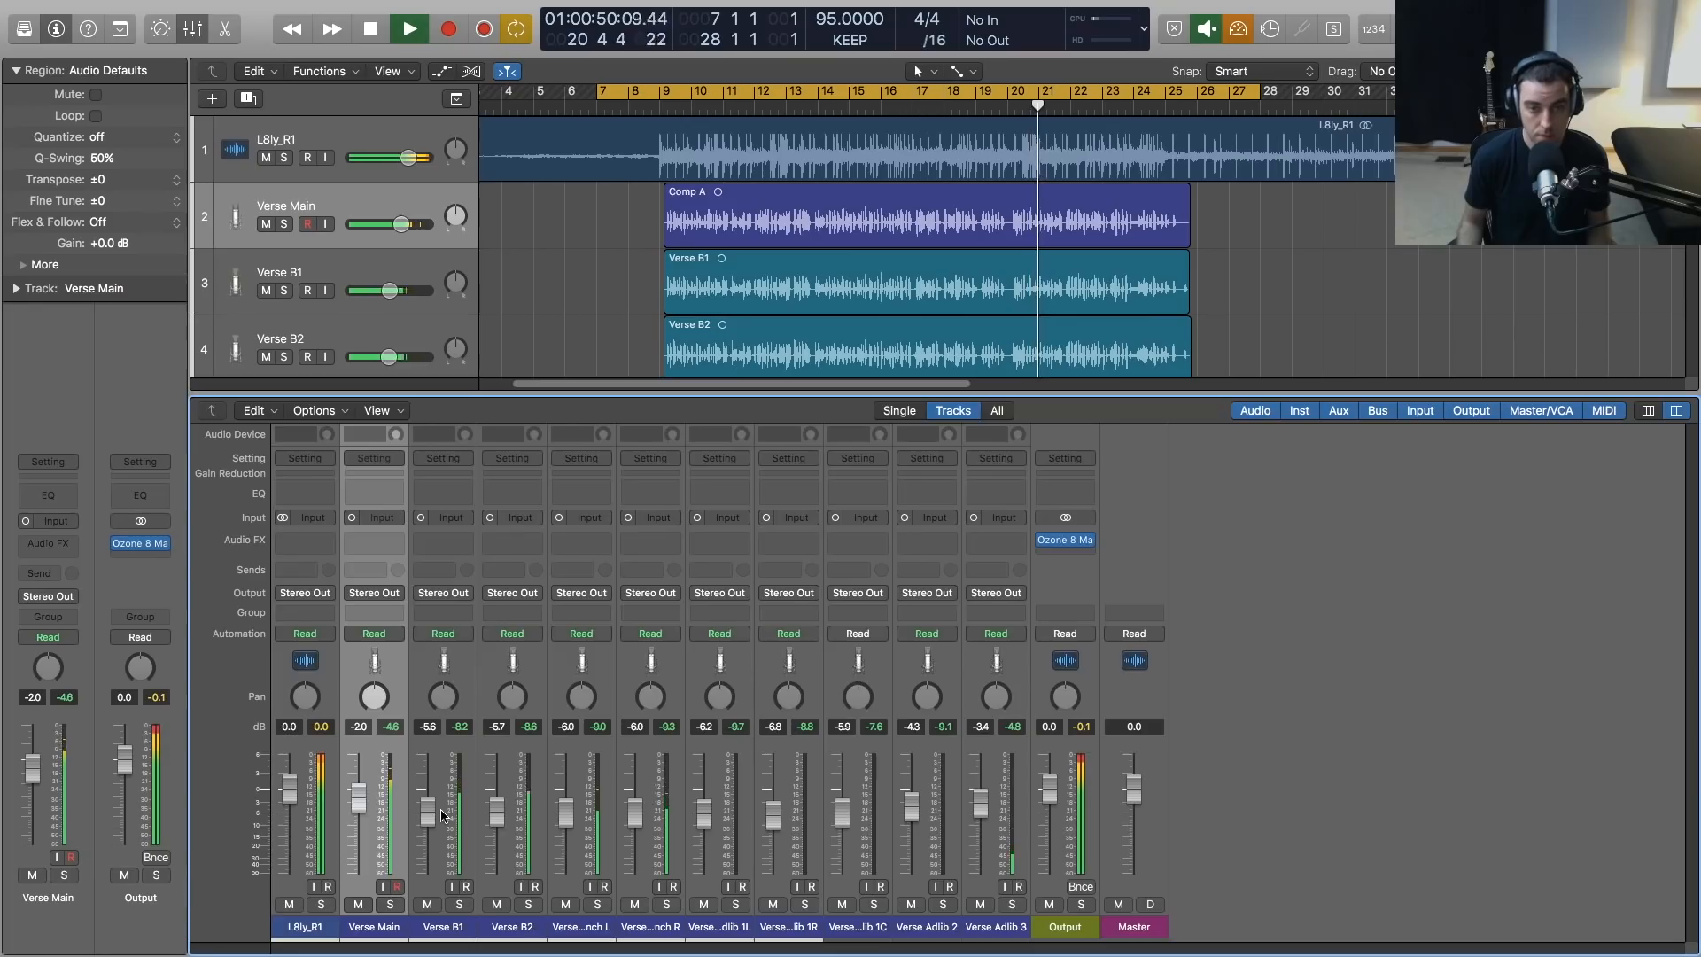
{"action": "key", "text": "x"}
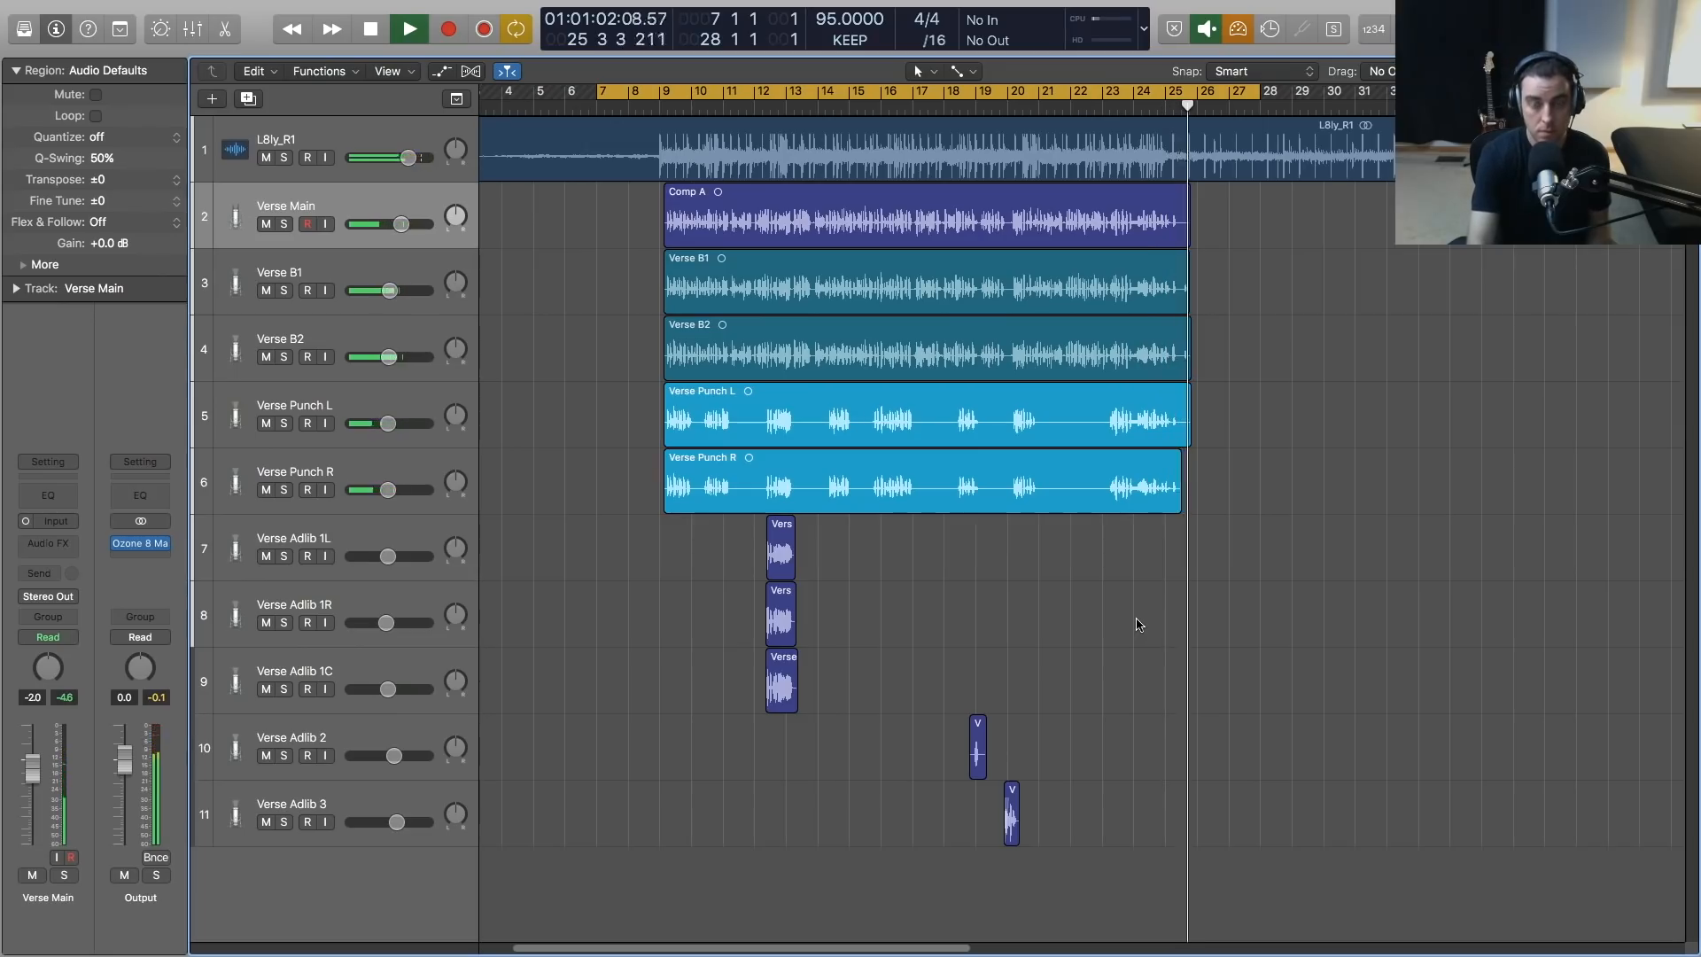
{"action": "key", "text": "space"}
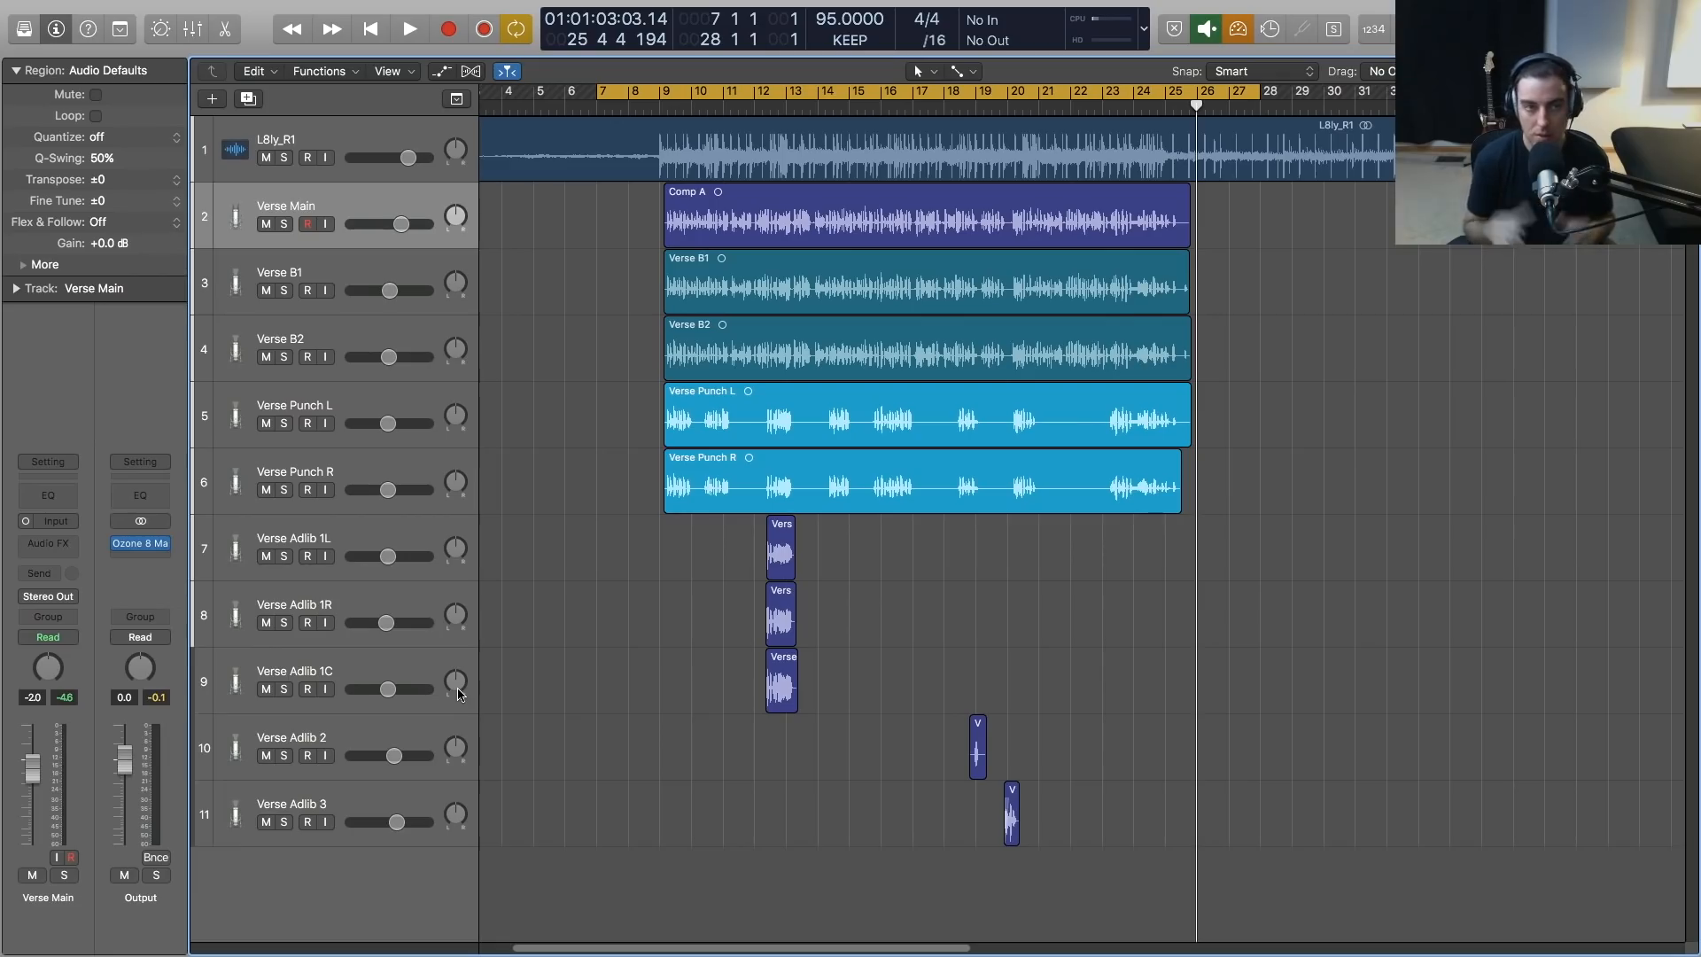
Review the Verse Main, Verse B1, Verse B2, Verse Punch L and Verse Punch R tracks in turn
{"action": "left_click", "coordinate": [354, 277]}
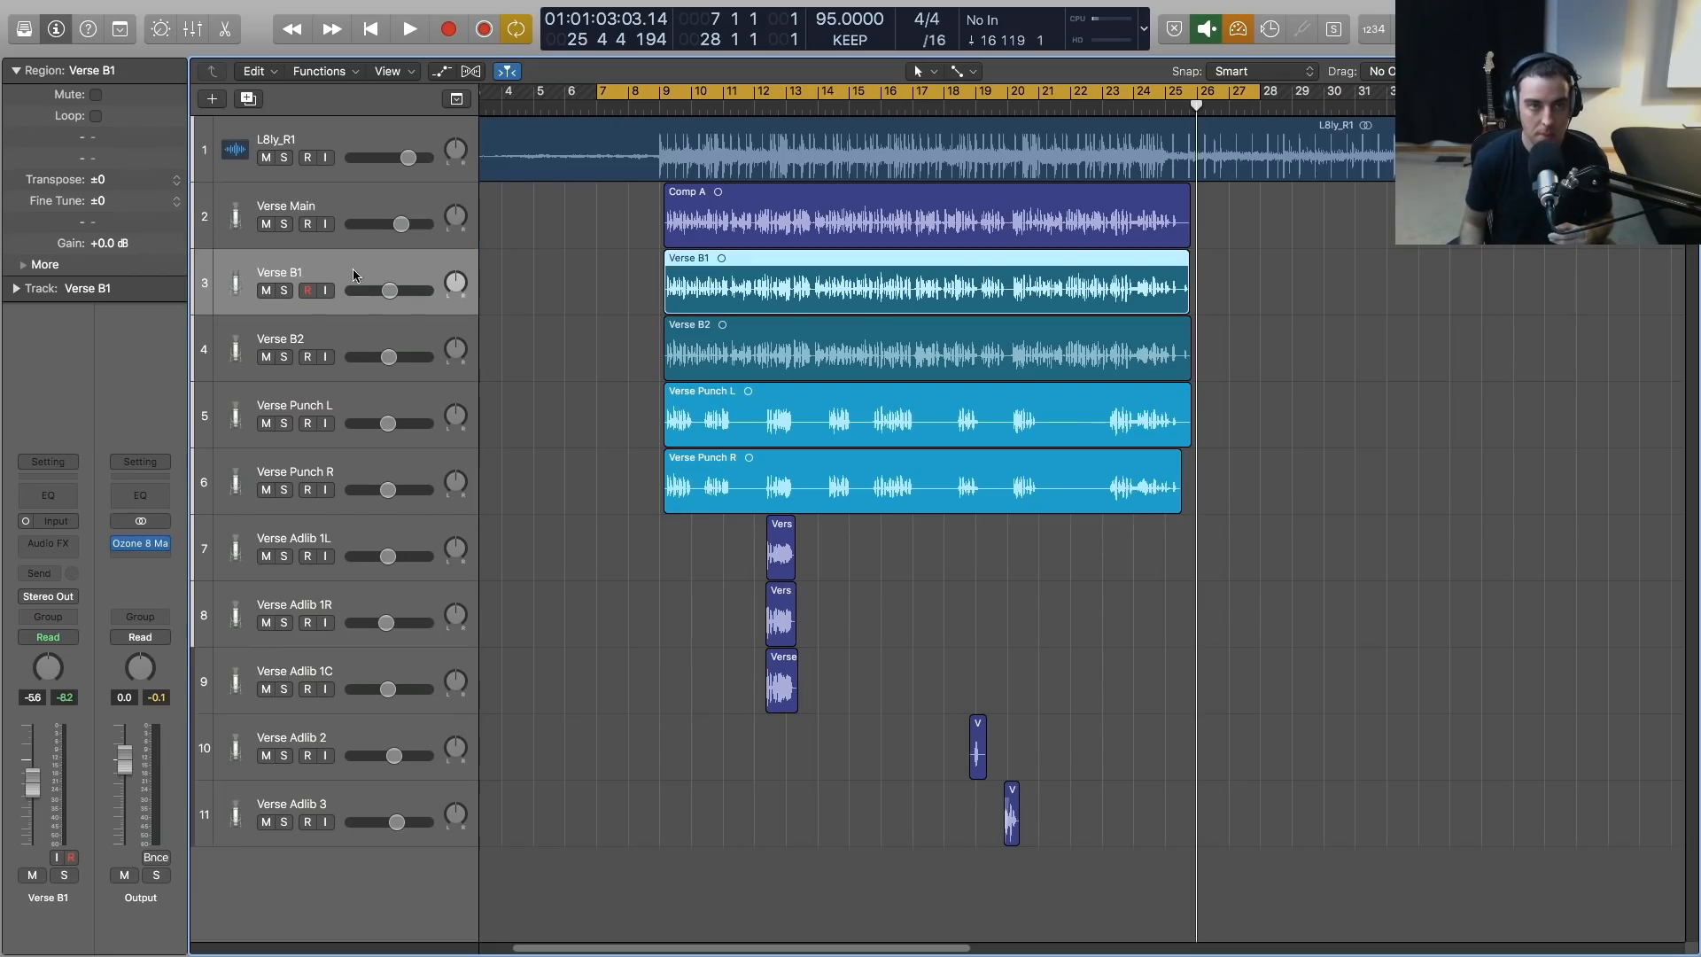
{"action": "left_click", "coordinate": [335, 337]}
{"action": "left_click", "coordinate": [346, 400]}
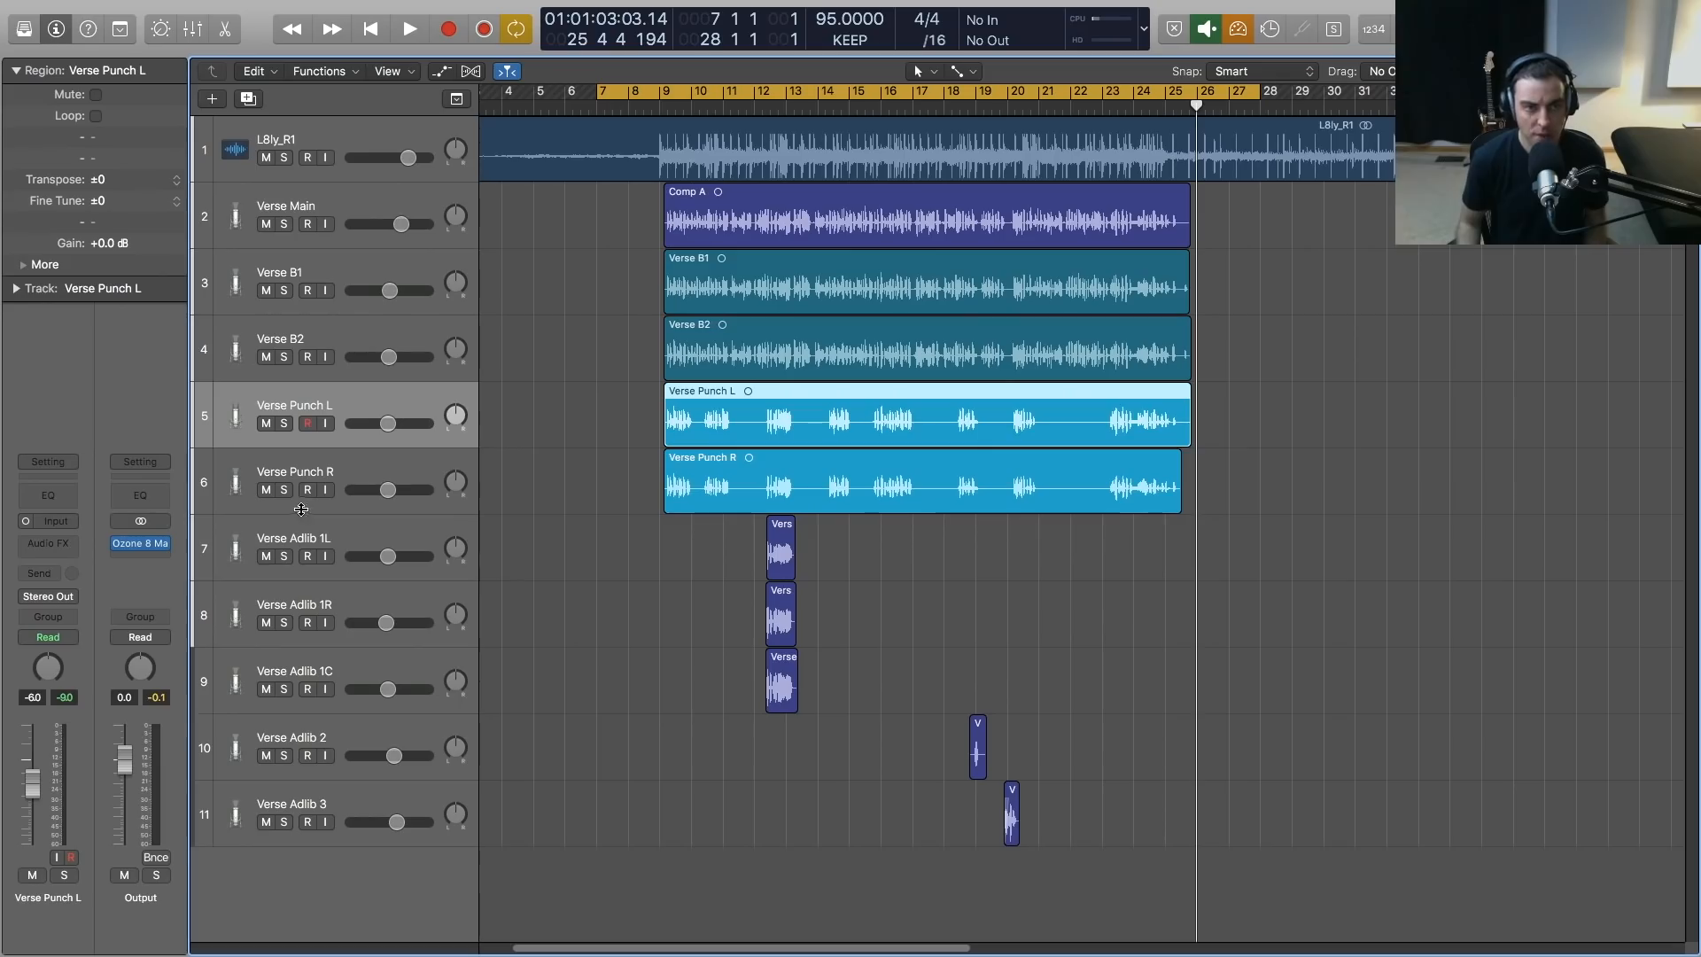
{"action": "left_click", "coordinate": [340, 460]}
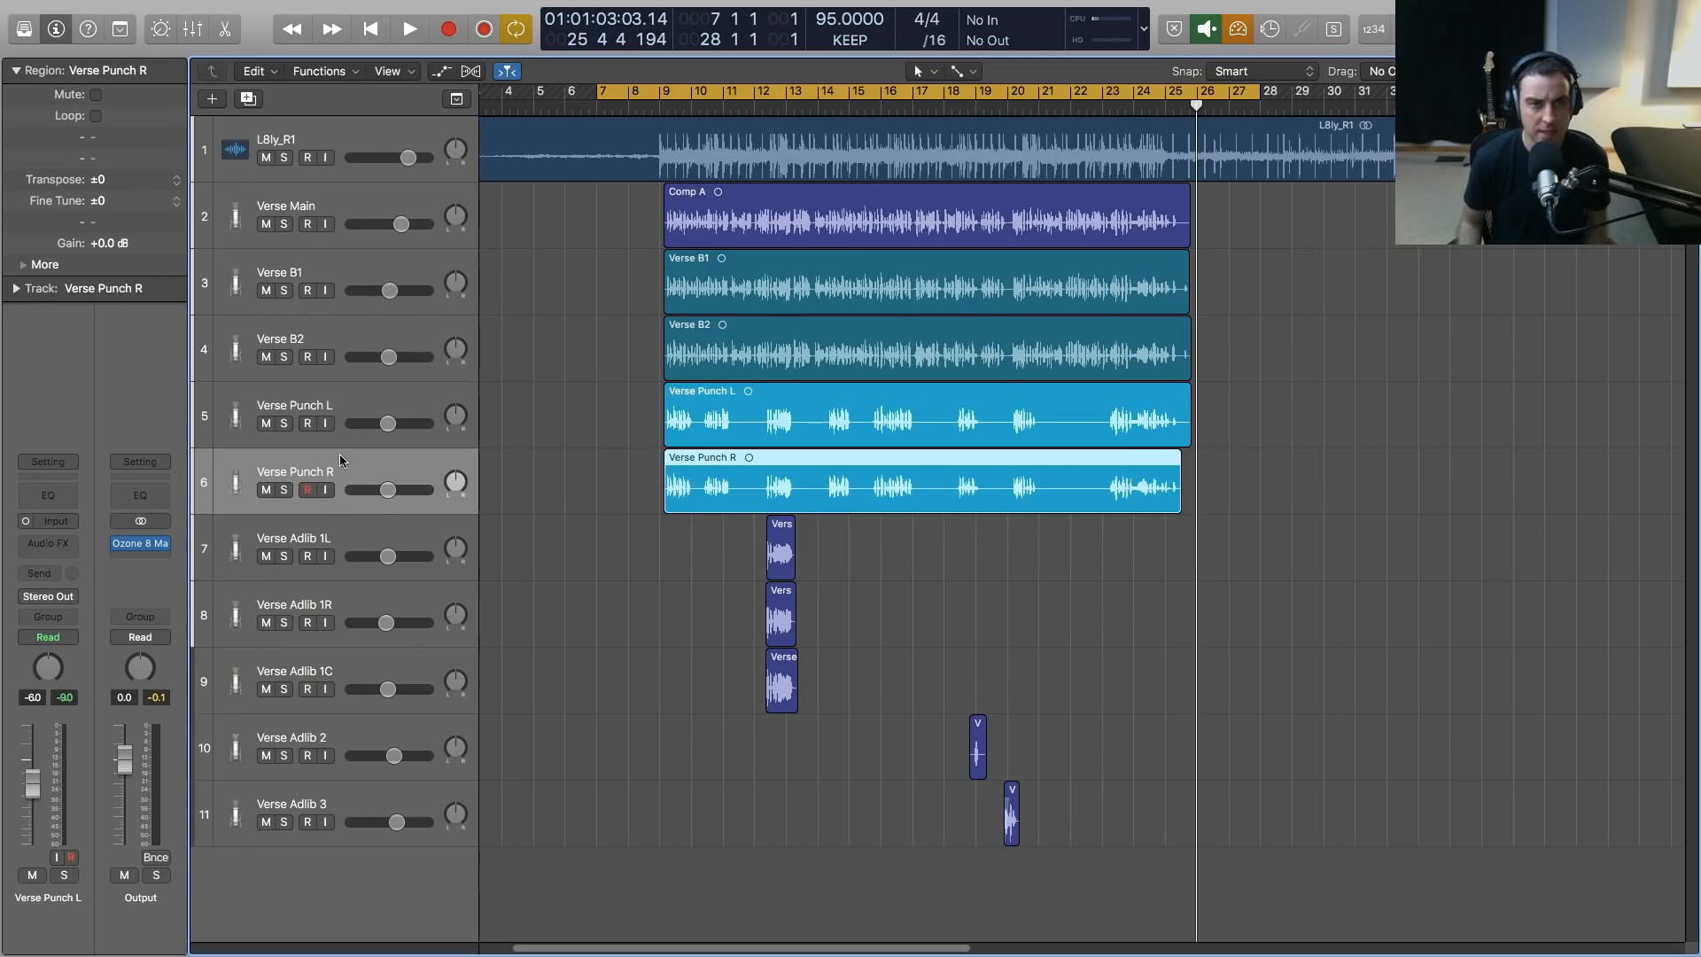
{"action": "left_click", "coordinate": [341, 213], "text": "shift"}
{"action": "left_click", "coordinate": [546, 284]}
{"action": "left_click", "coordinate": [347, 259]}
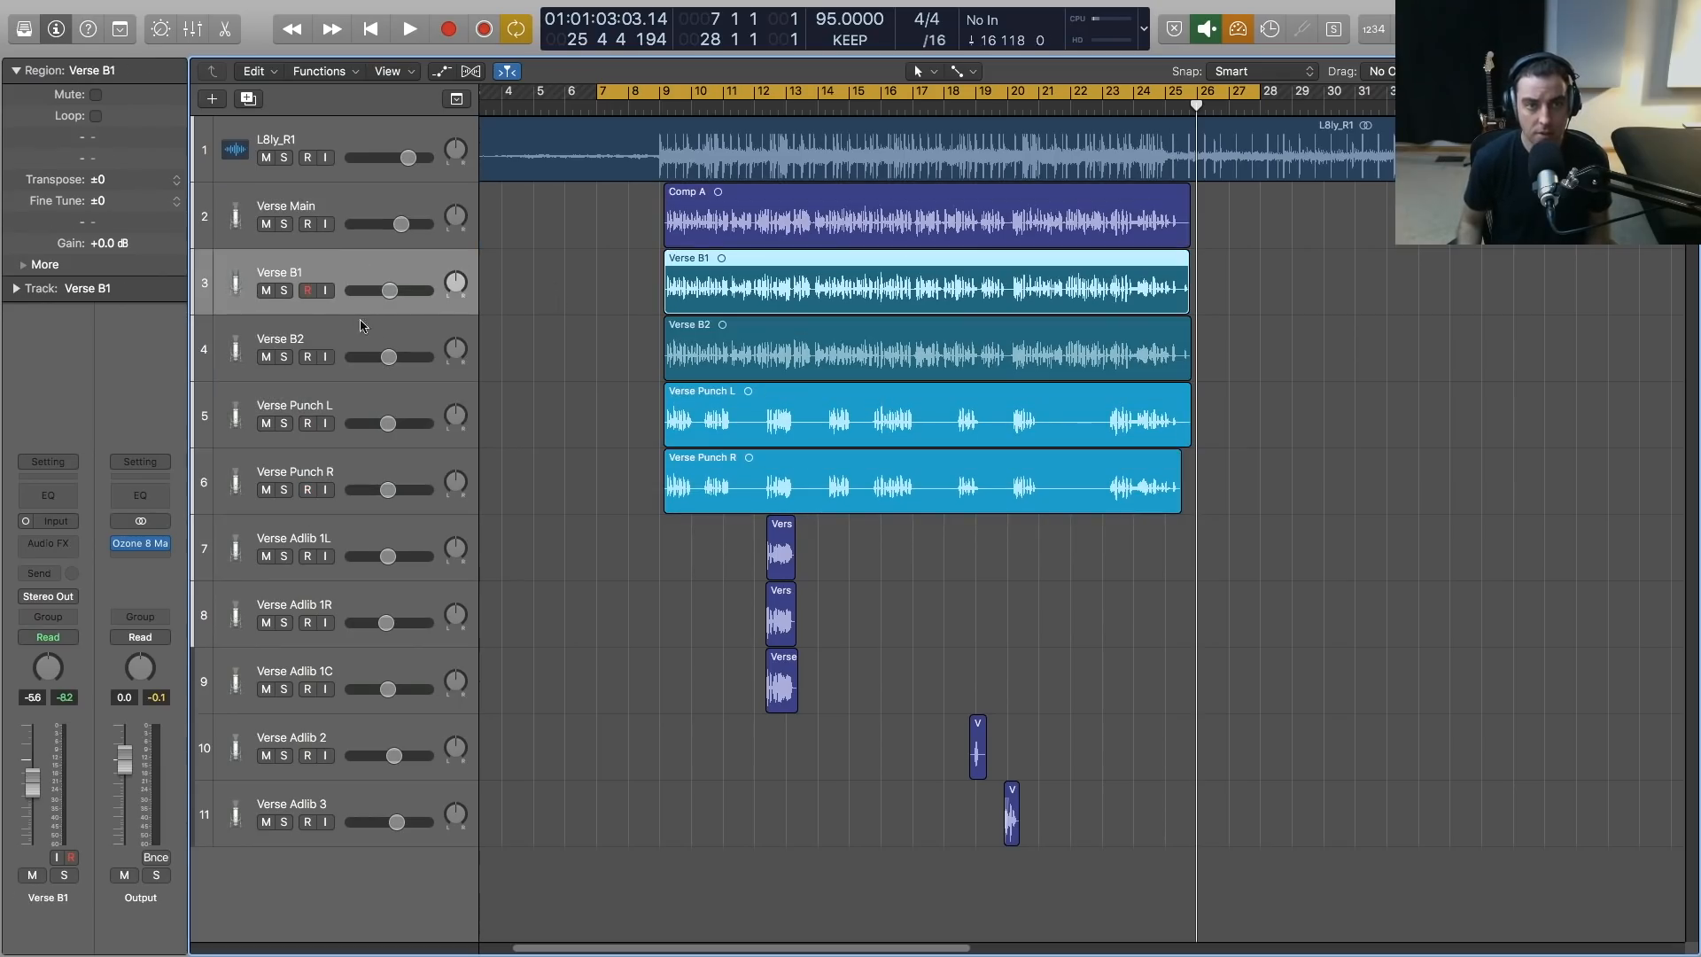
{"action": "left_click", "coordinate": [535, 335]}
{"action": "left_click", "coordinate": [701, 292]}
{"action": "left_click", "coordinate": [703, 333]}
{"action": "left_click", "coordinate": [599, 338]}
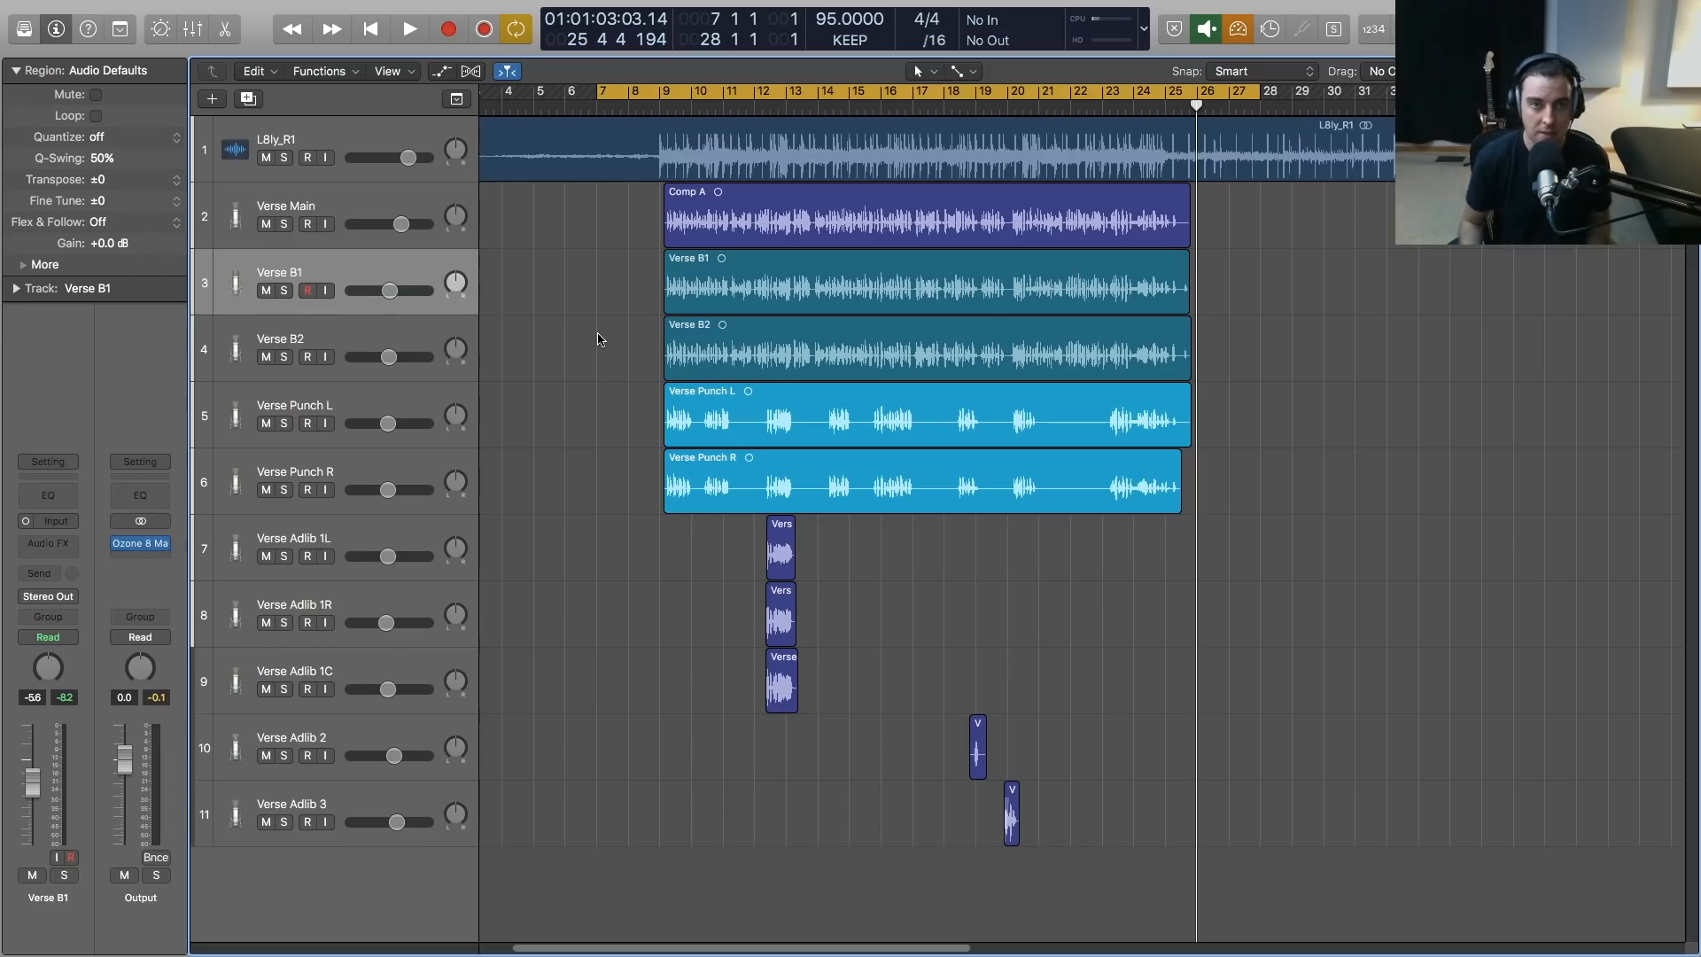
Pull the volume of the Verse B1 and Verse B2 tracks all the way down to -∞
{"action": "left_click_drag", "start_coordinate": [390, 290], "coordinate": [332, 294]}
{"action": "left_click_drag", "start_coordinate": [388, 357], "coordinate": [230, 355]}
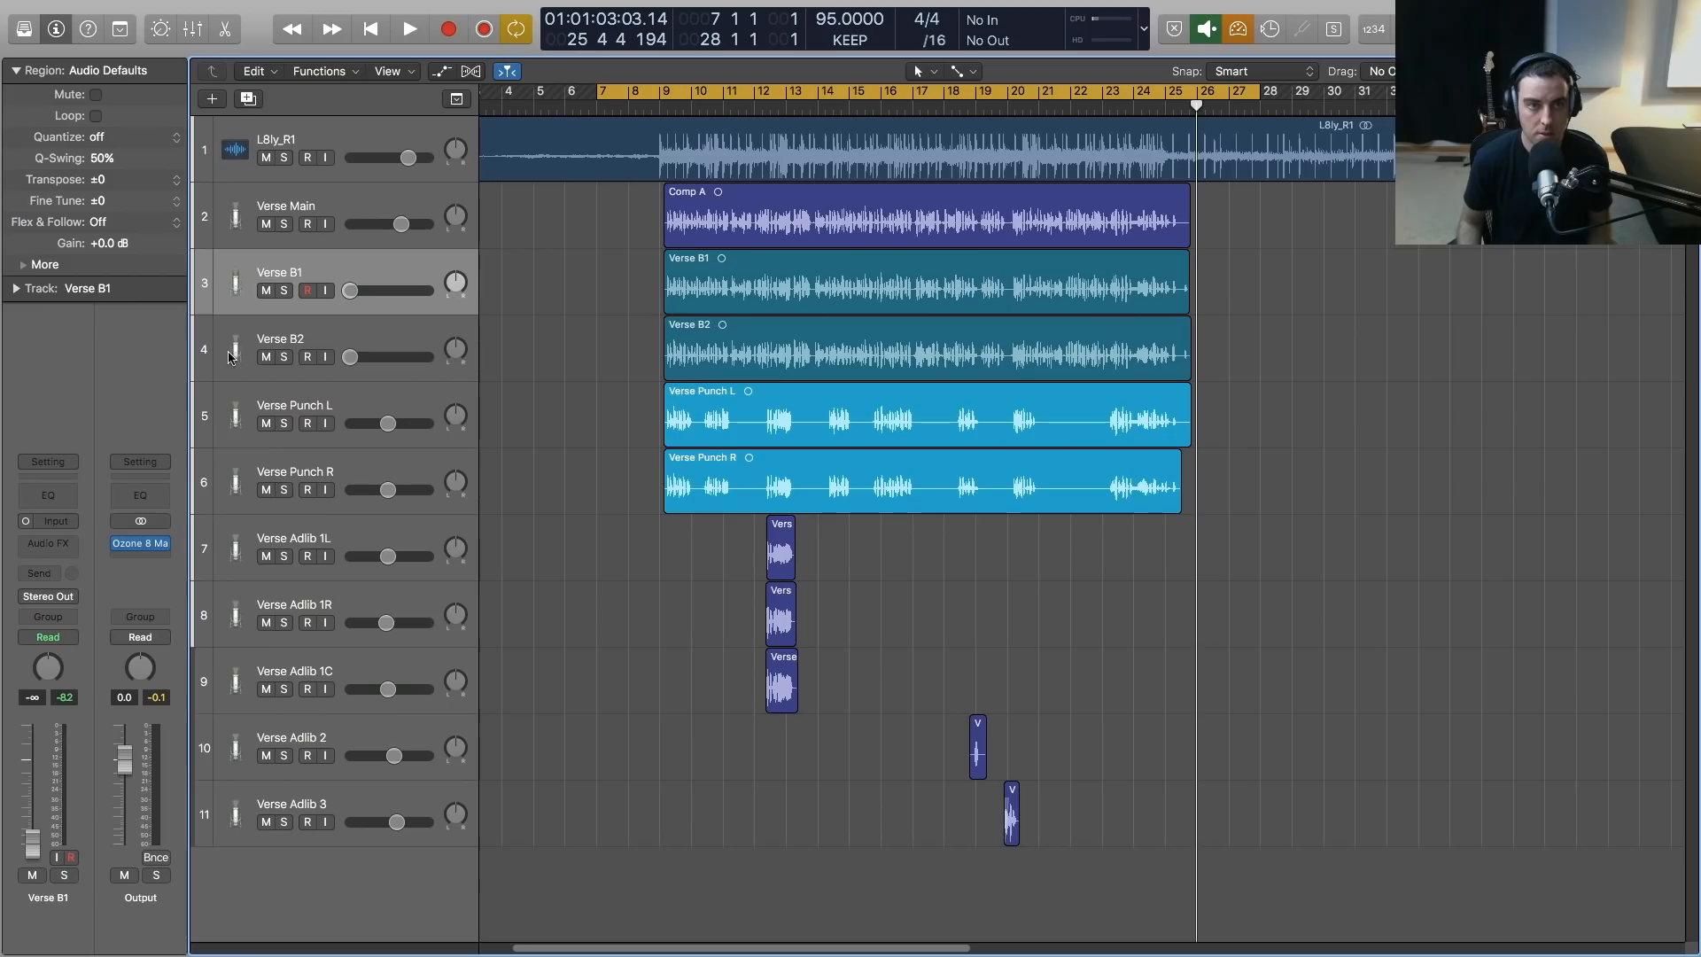
Route the outputs of the five channels from Verse Main through Verse Punch R to Bus 1
{"action": "key", "text": "x"}
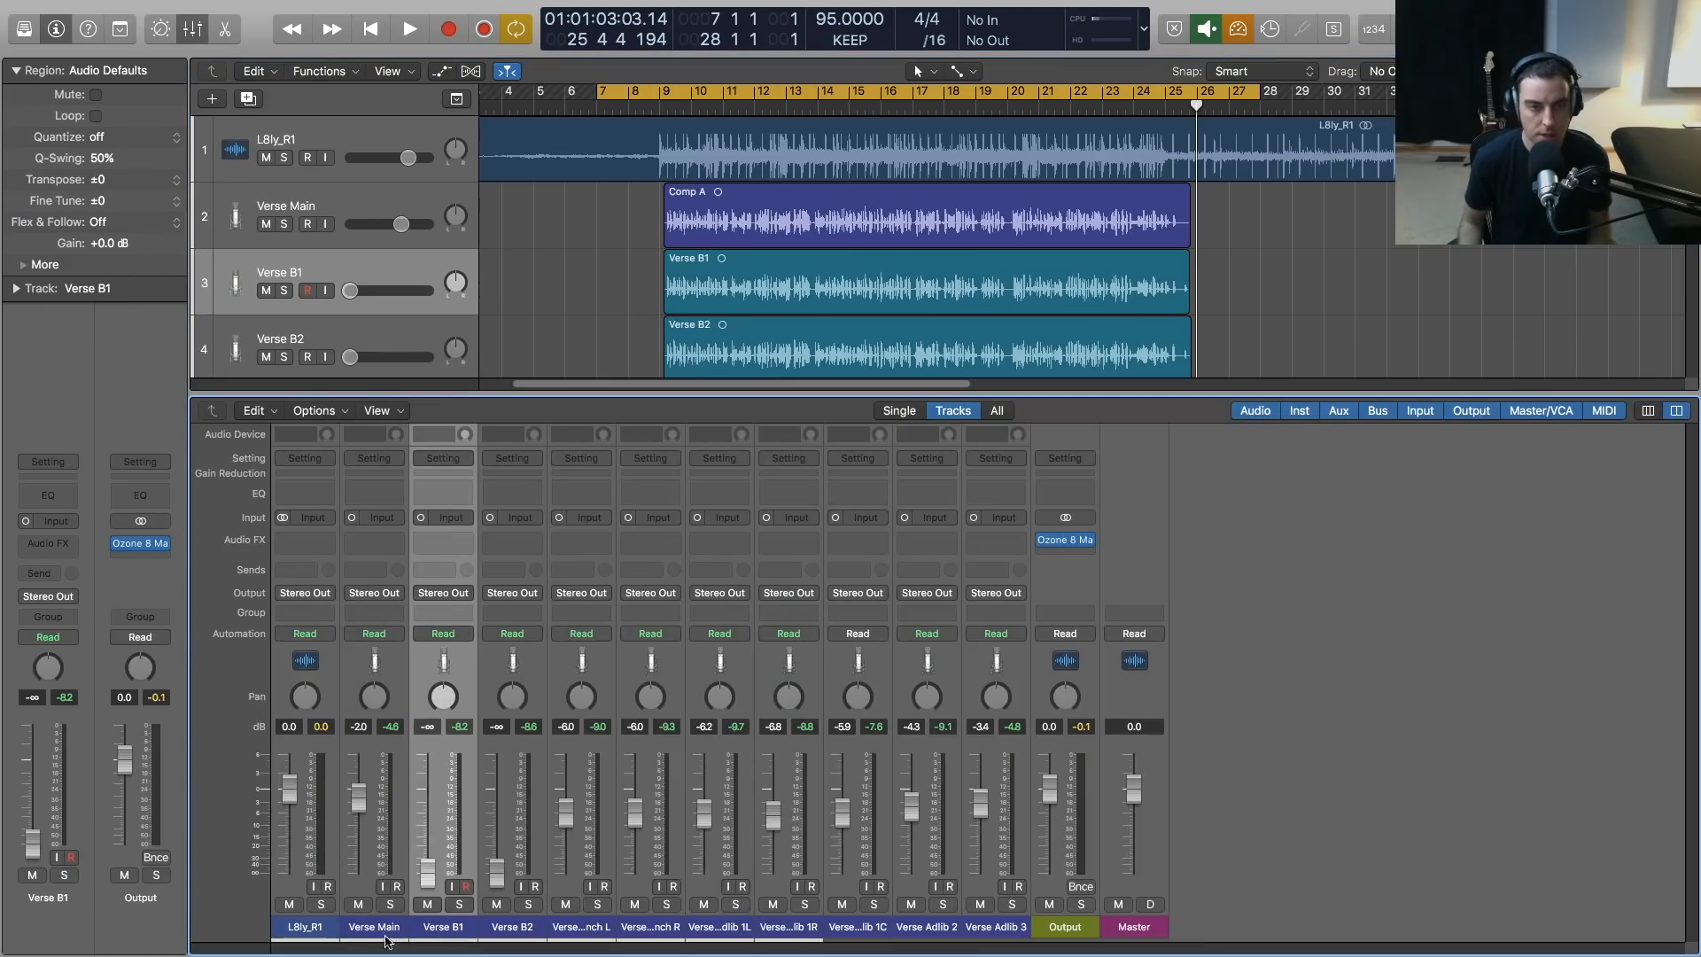
{"action": "left_click", "coordinate": [385, 931]}
{"action": "left_click_drag", "start_coordinate": [401, 933], "coordinate": [670, 934]}
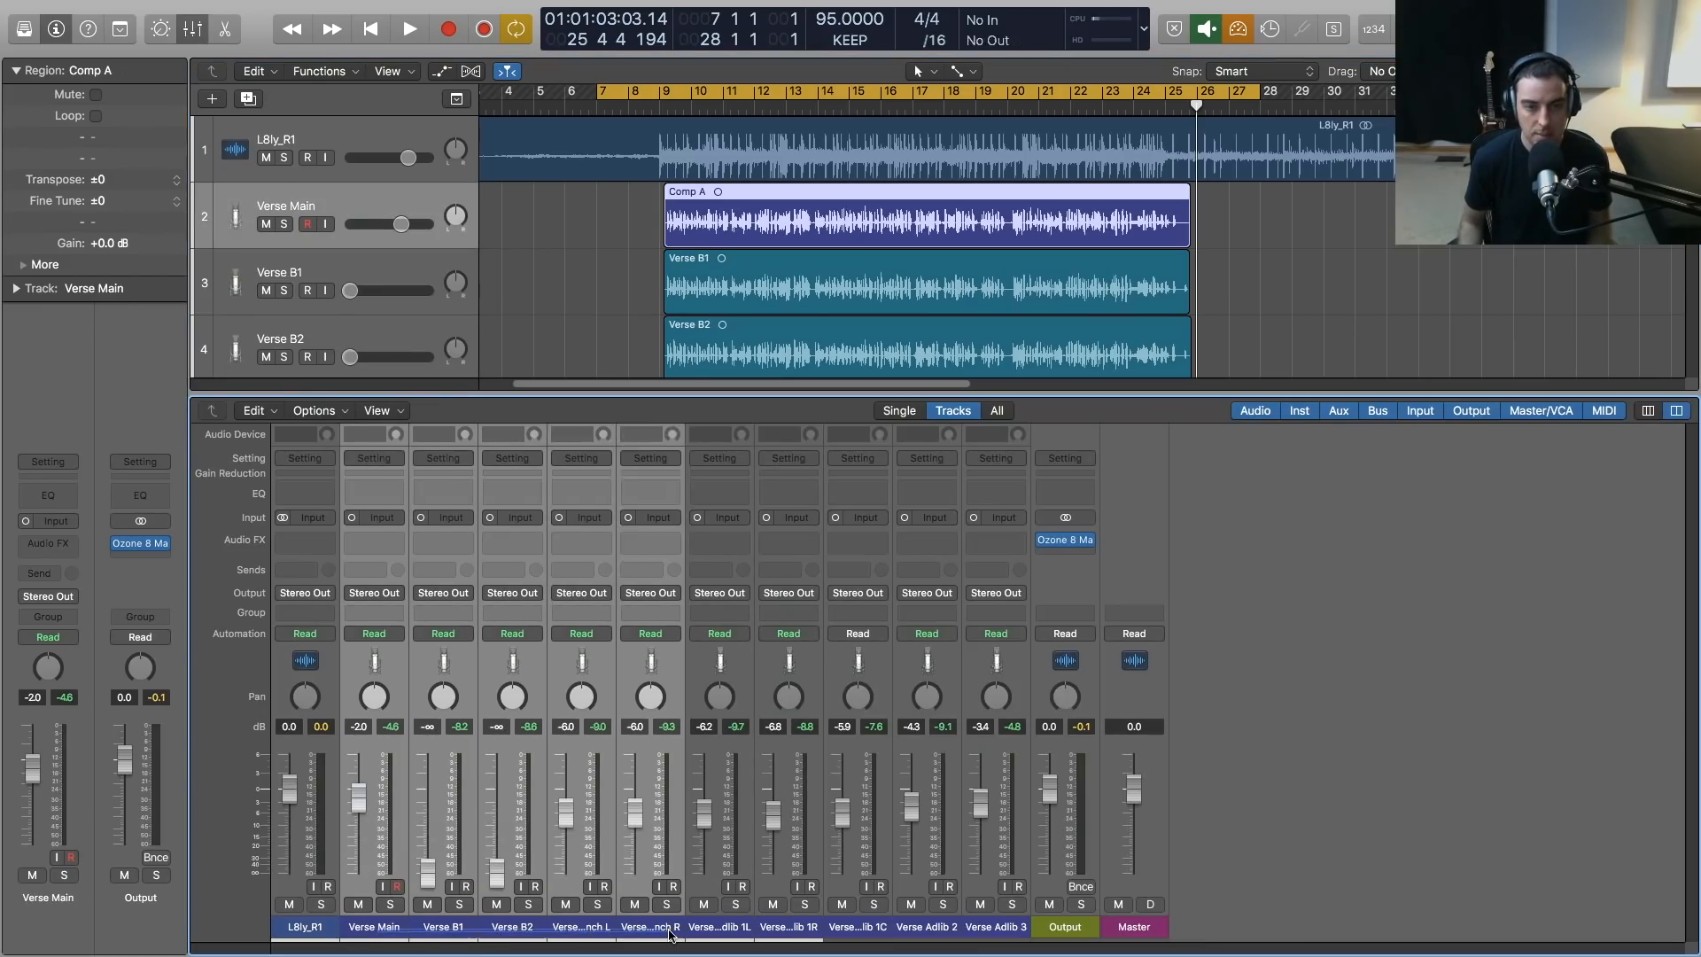
{"action": "left_click", "coordinate": [397, 594]}
{"action": "mouse_move", "coordinate": [394, 656]}
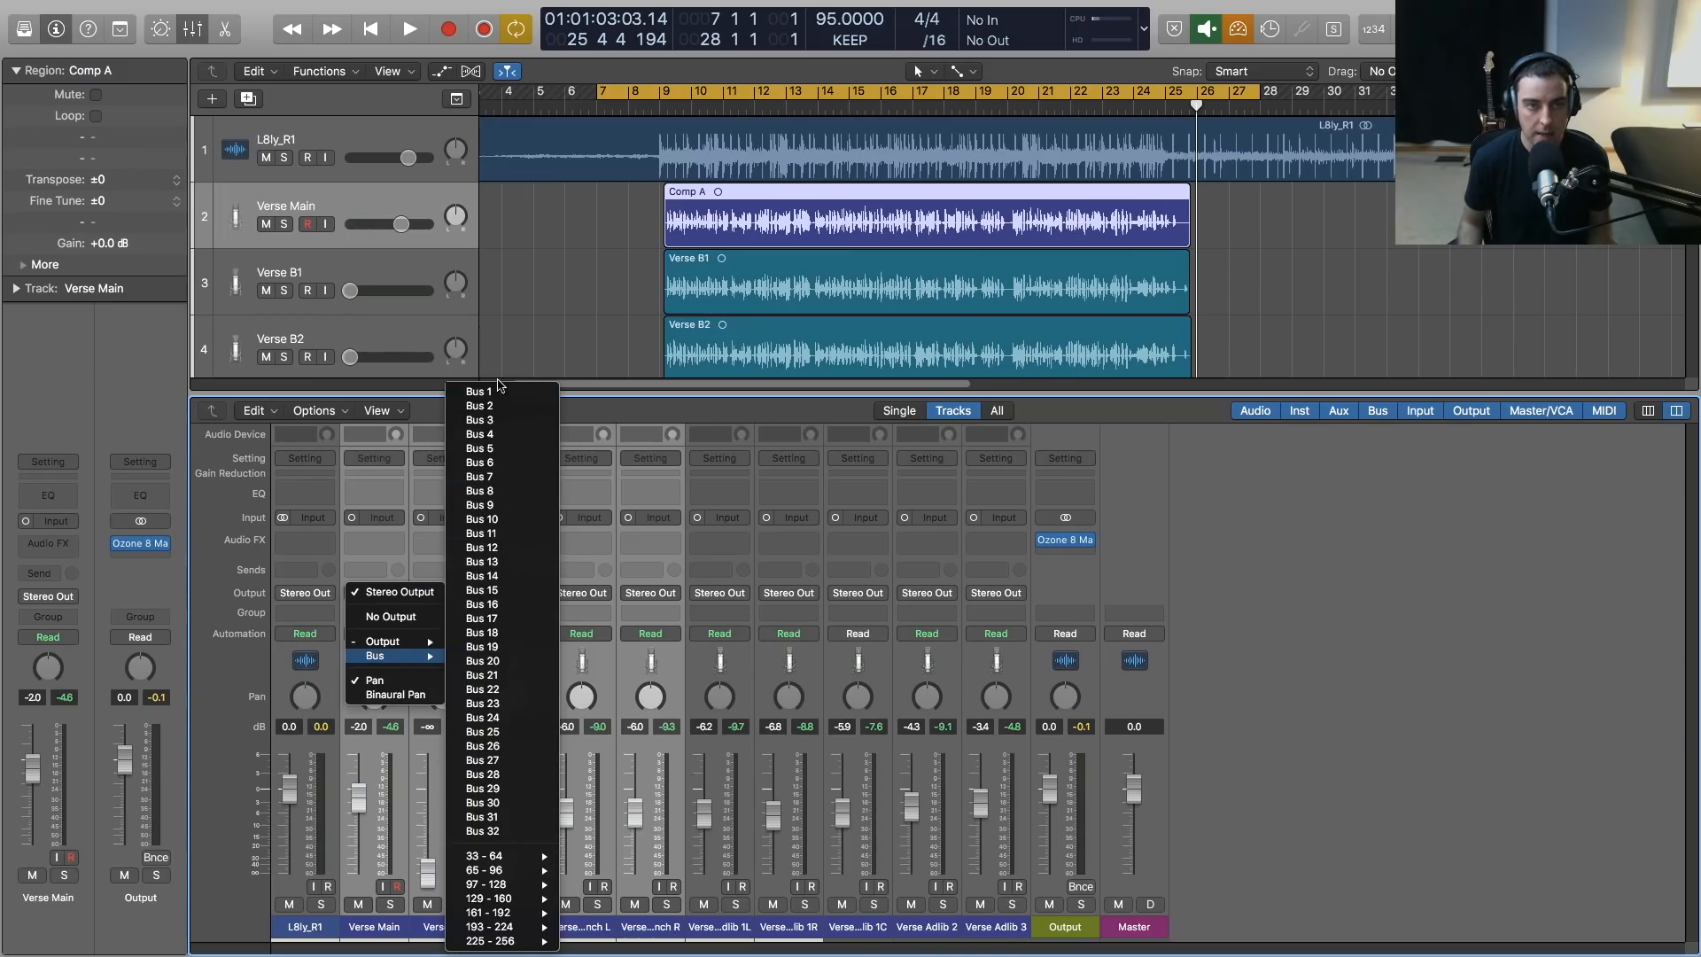
{"action": "left_click", "coordinate": [499, 389]}
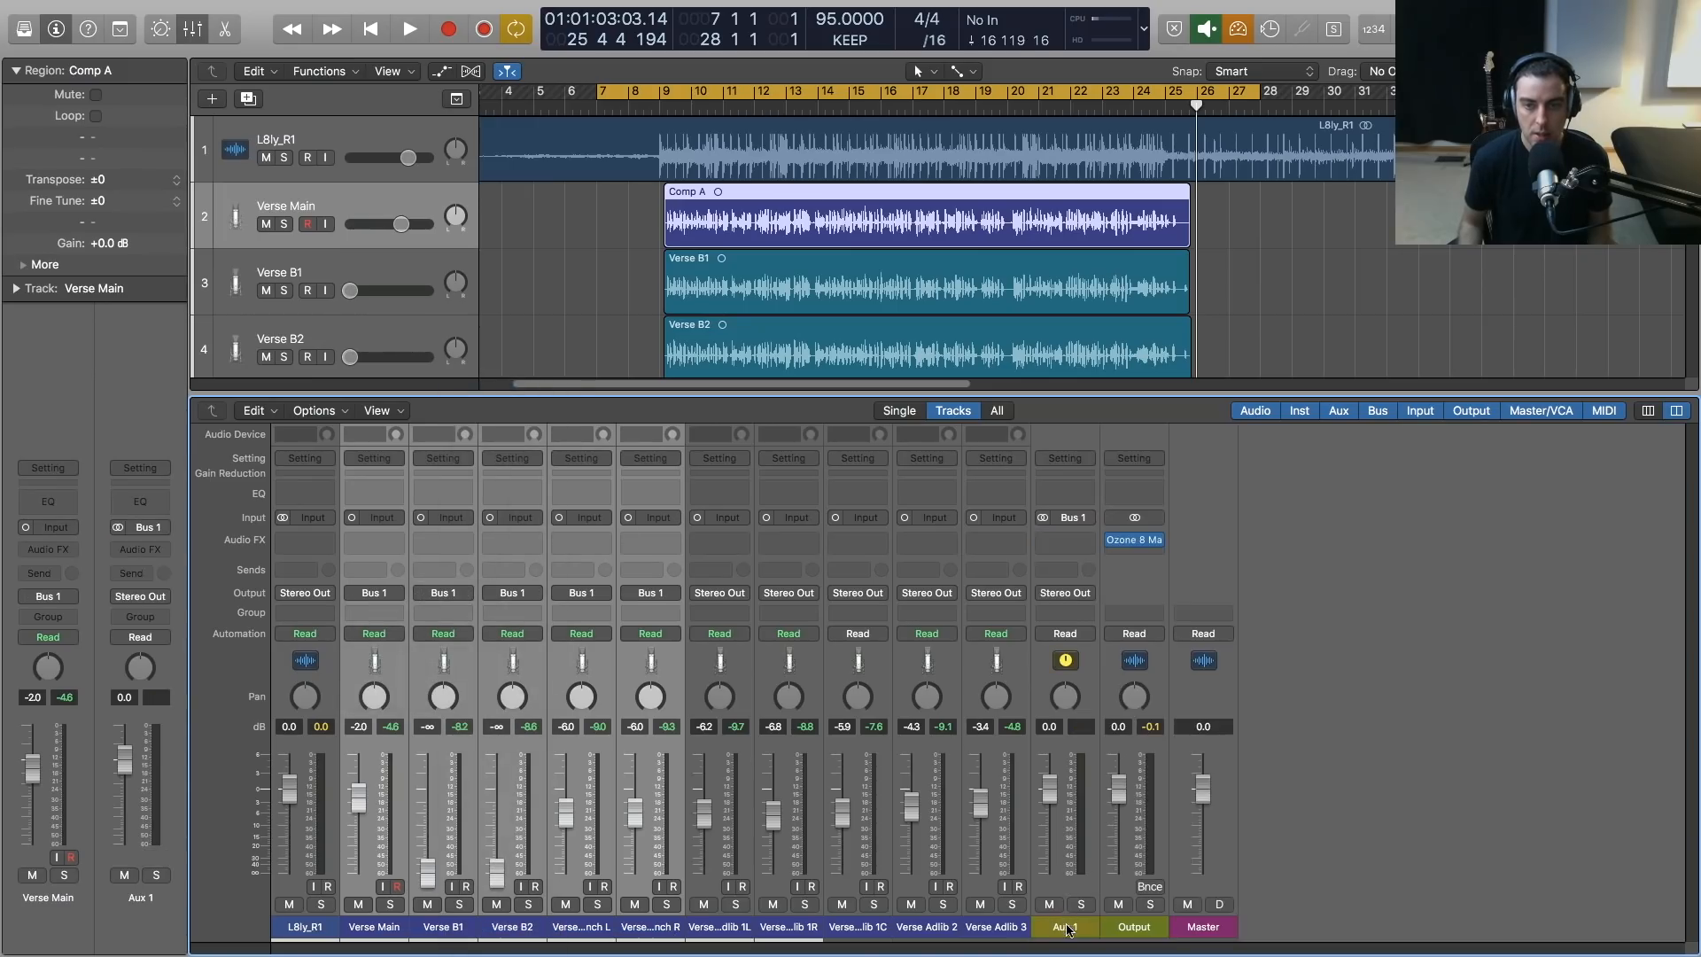
Rename the aux channel fed by Bus 1 to SD Verse
{"action": "double_click", "coordinate": [1066, 926]}
{"action": "type", "text": "SD"}
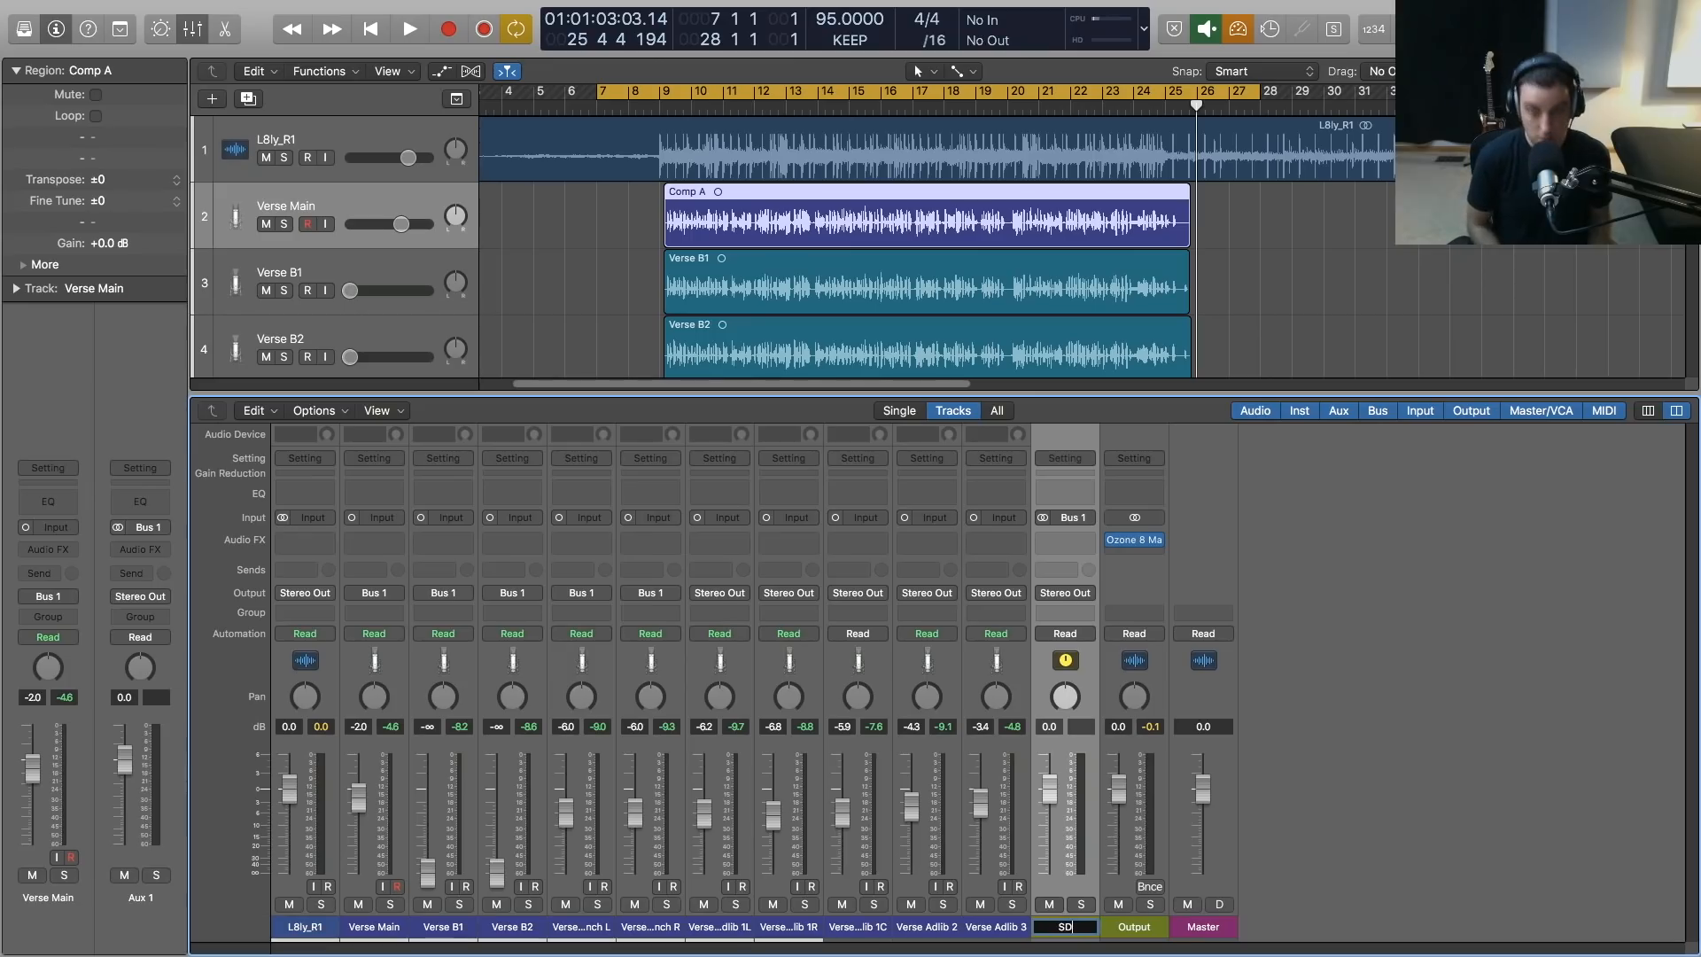
{"action": "type", "text": " Verse"}
{"action": "key", "text": "Return"}
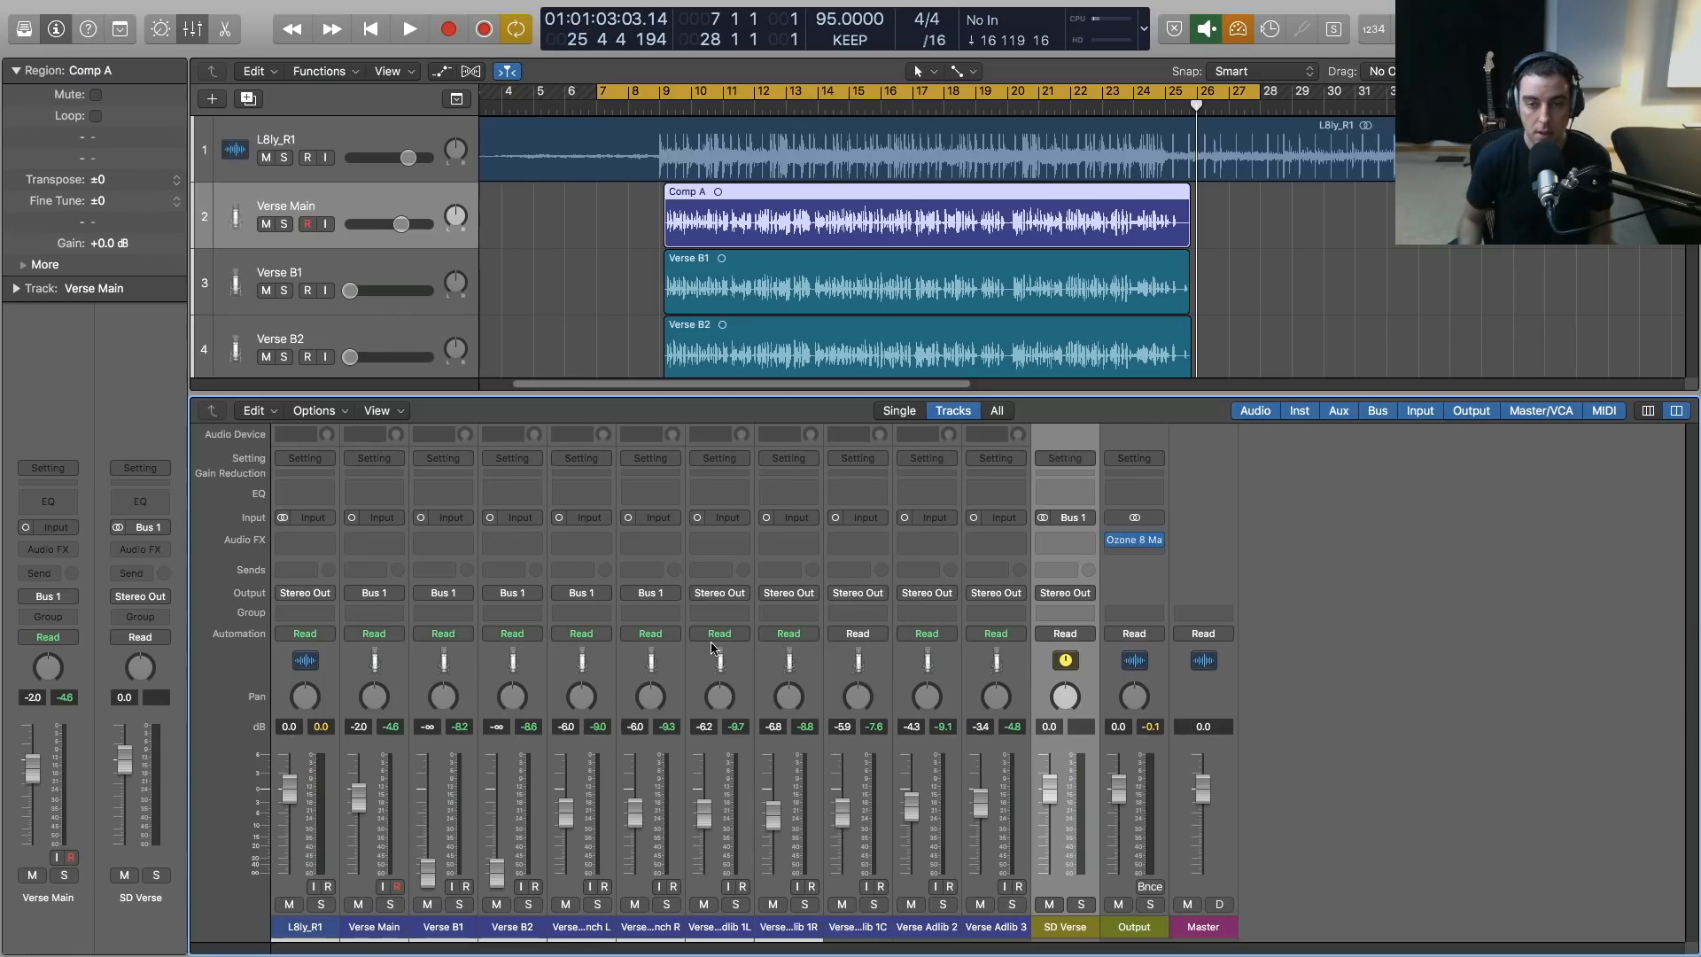
Mute the five adlib tracks from Verse Adlib 1L through Verse Adlib 3
{"action": "key", "text": "x"}
{"action": "left_click", "coordinate": [403, 542]}
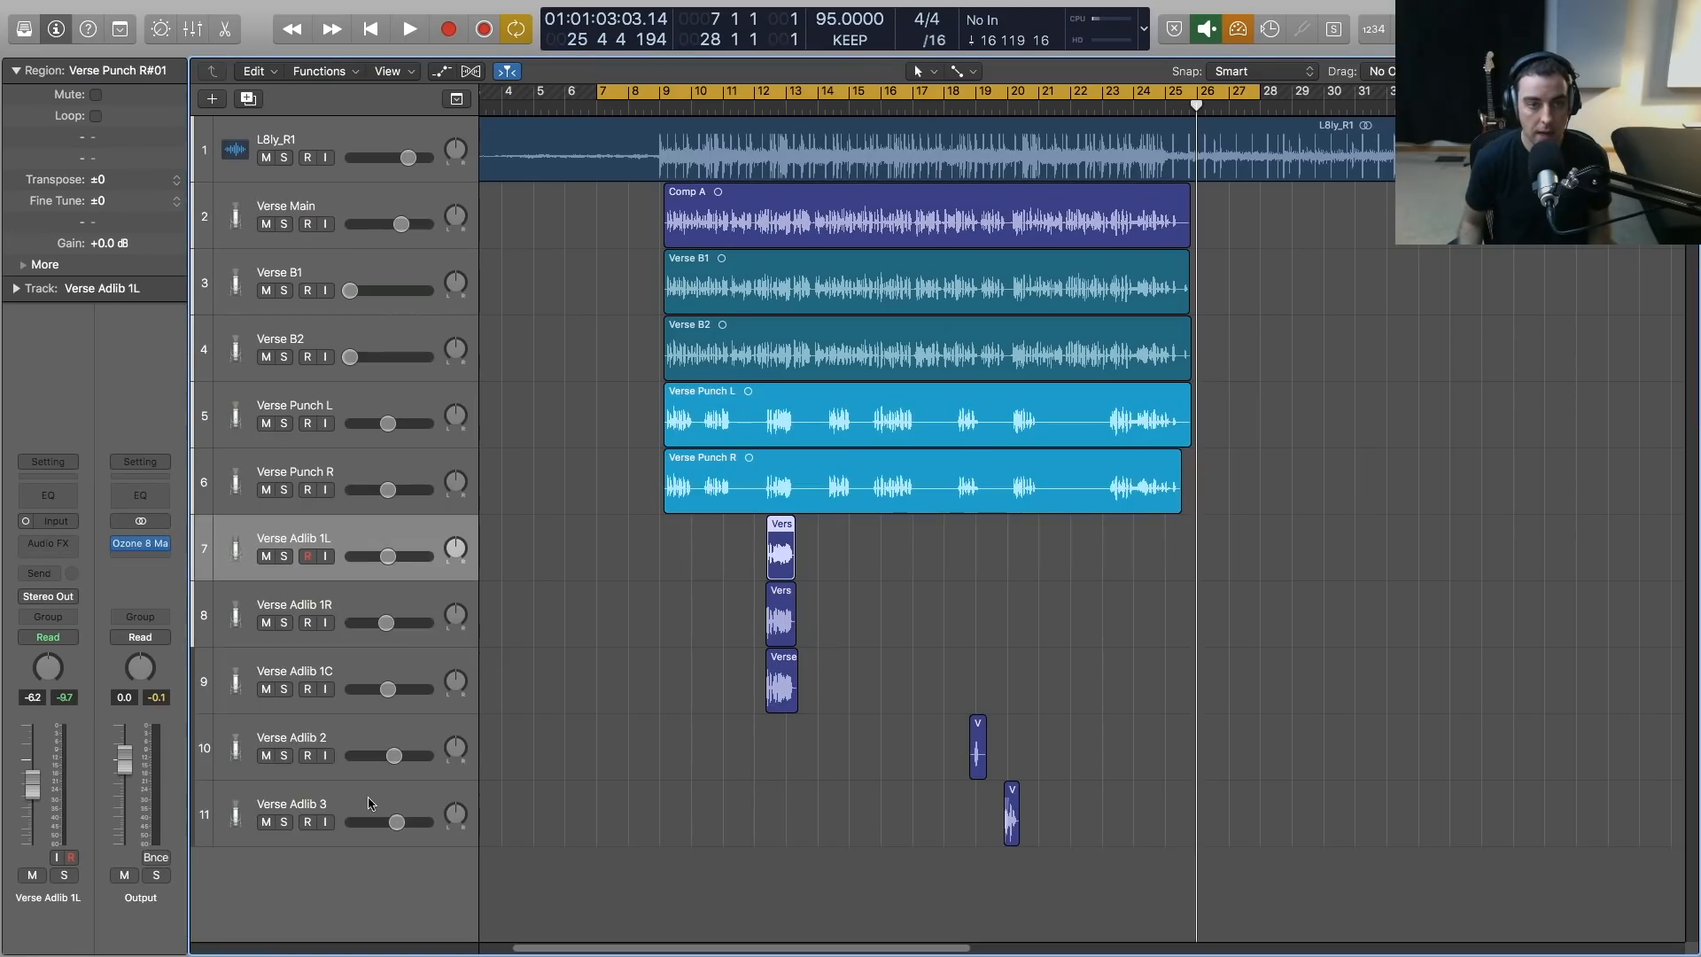
{"action": "left_click", "coordinate": [370, 803], "text": "shift"}
{"action": "left_click", "coordinate": [265, 822]}
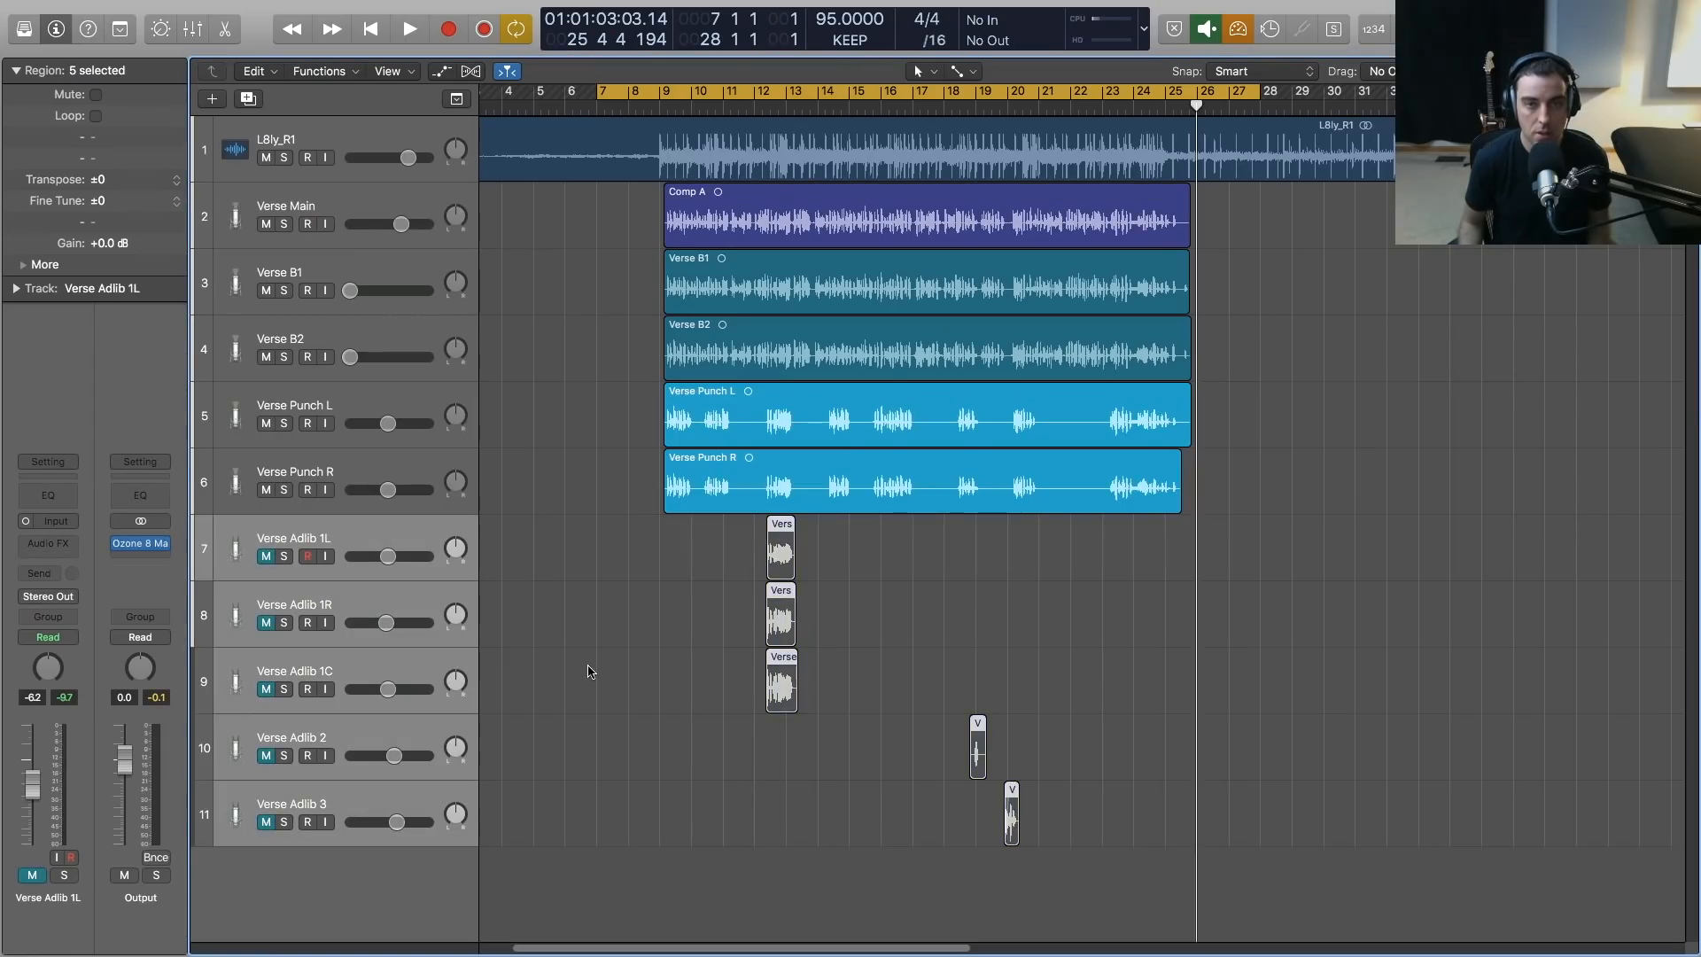
Play from bar 9 with cycle mode off and mute the Verse Punch L and Verse Punch R tracks
{"action": "left_click", "coordinate": [518, 233]}
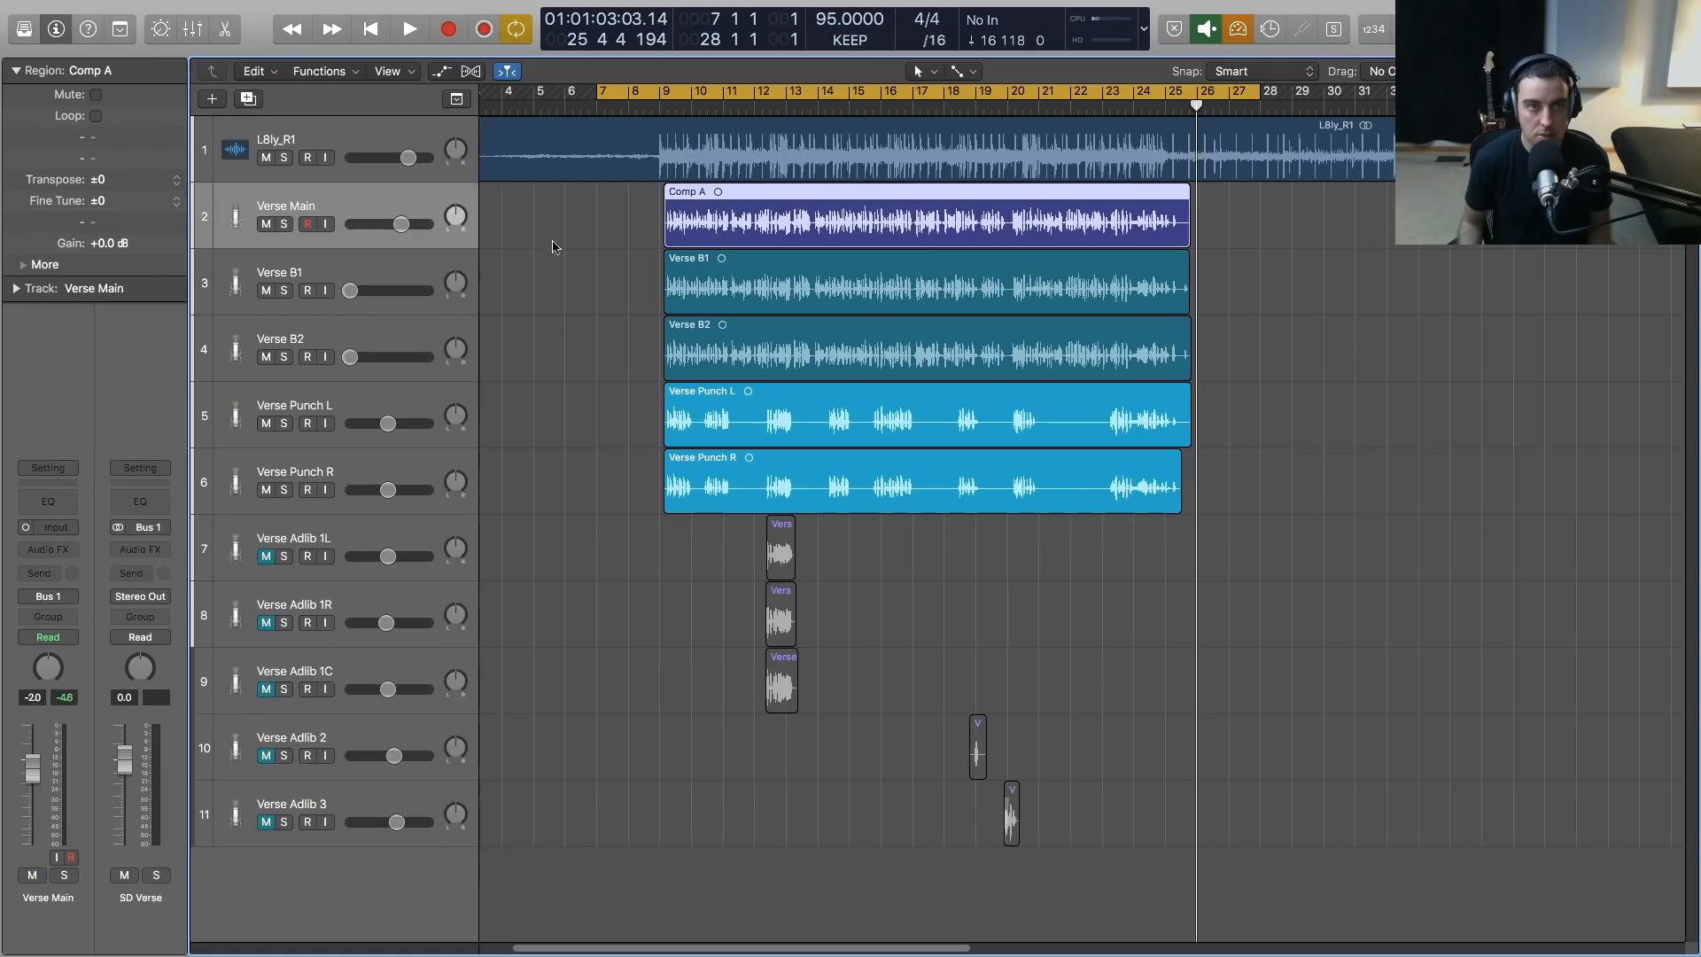
{"action": "key", "text": "x"}
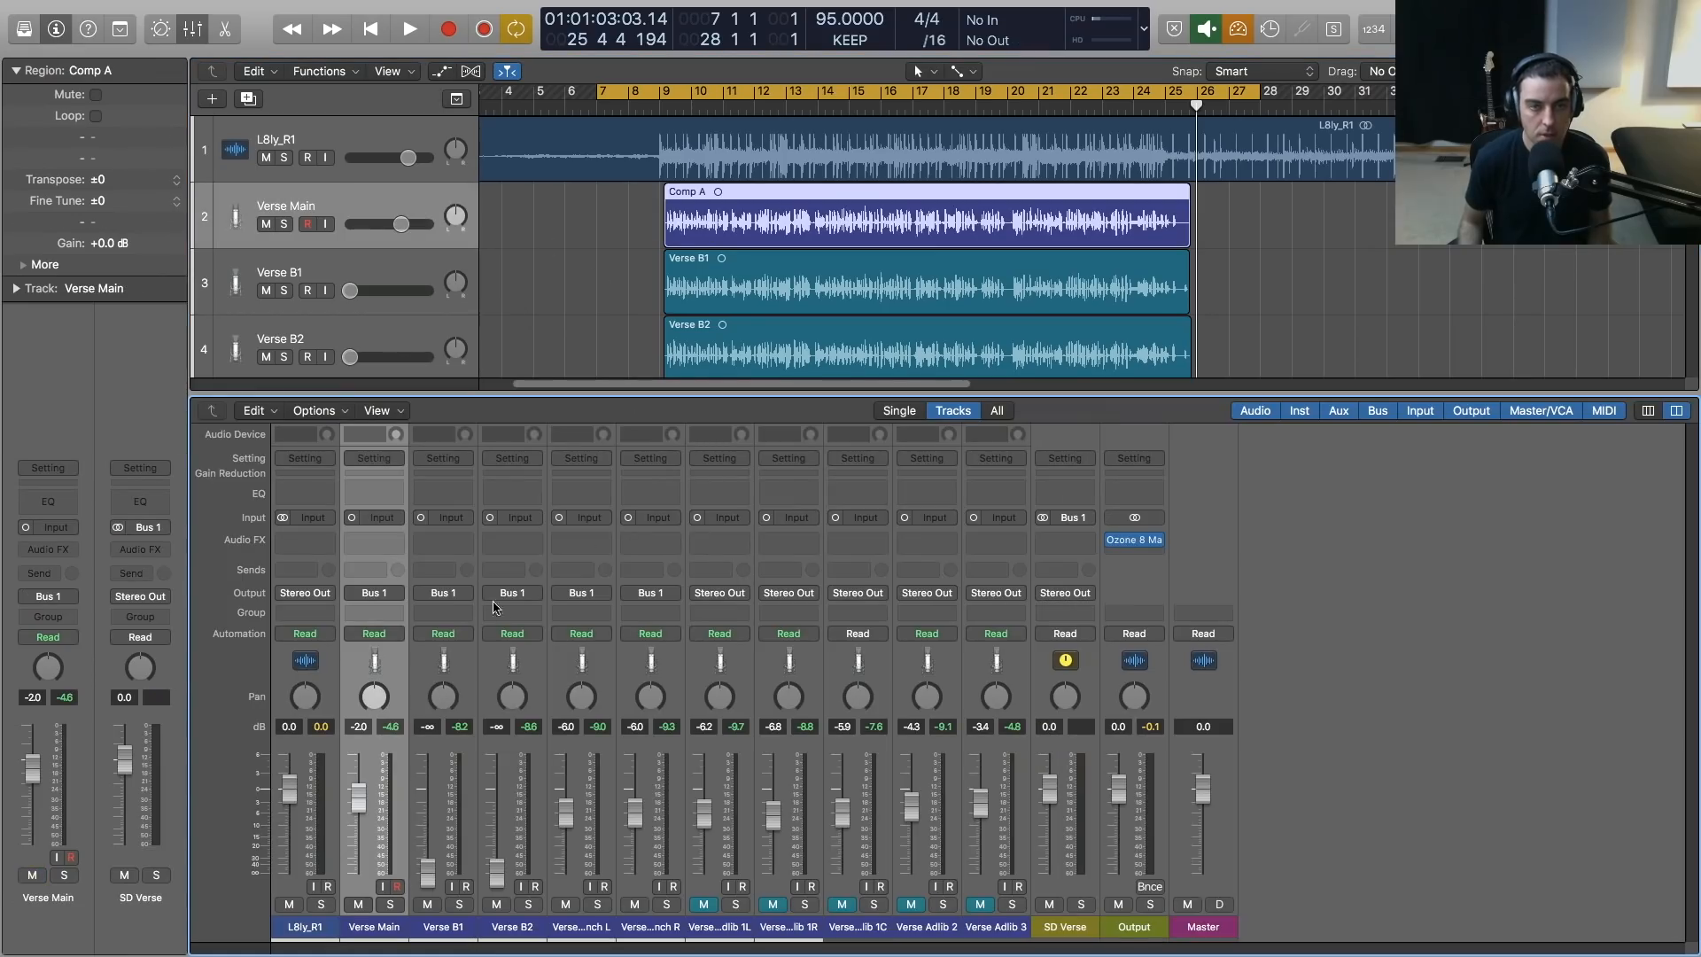
{"action": "key", "text": "x"}
{"action": "left_click", "coordinate": [574, 252]}
{"action": "left_click", "coordinate": [659, 108]}
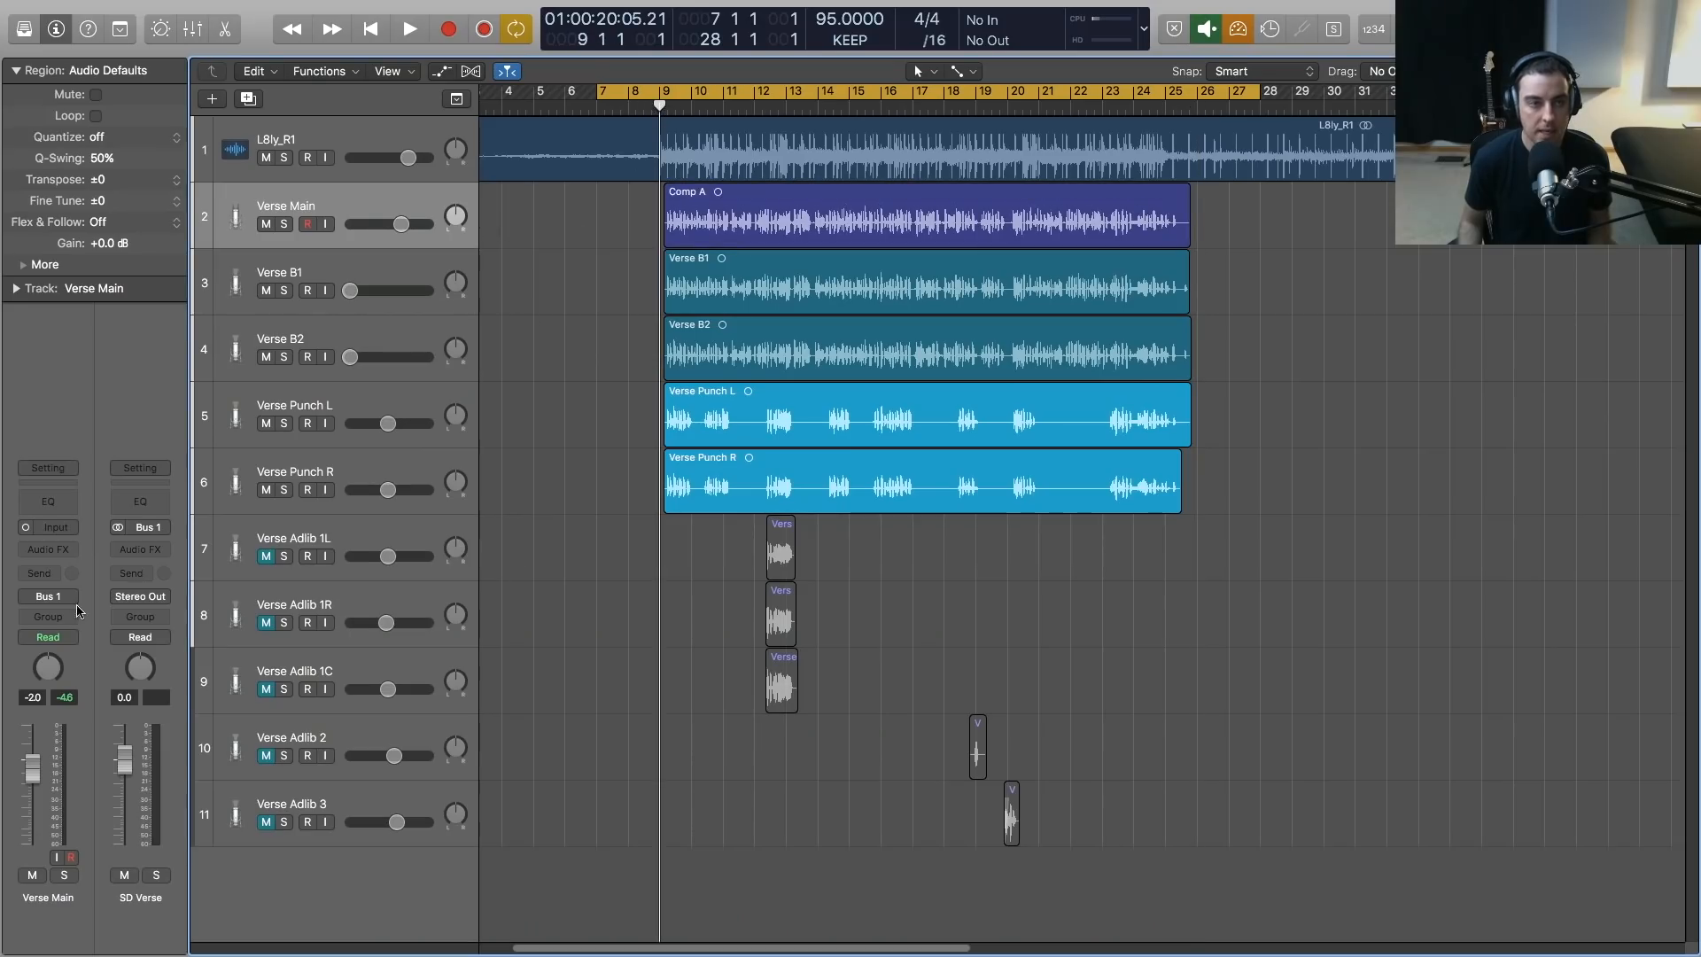
{"action": "key", "text": "c"}
{"action": "key", "text": "space"}
{"action": "left_click", "coordinate": [266, 423]}
{"action": "left_click", "coordinate": [265, 490]}
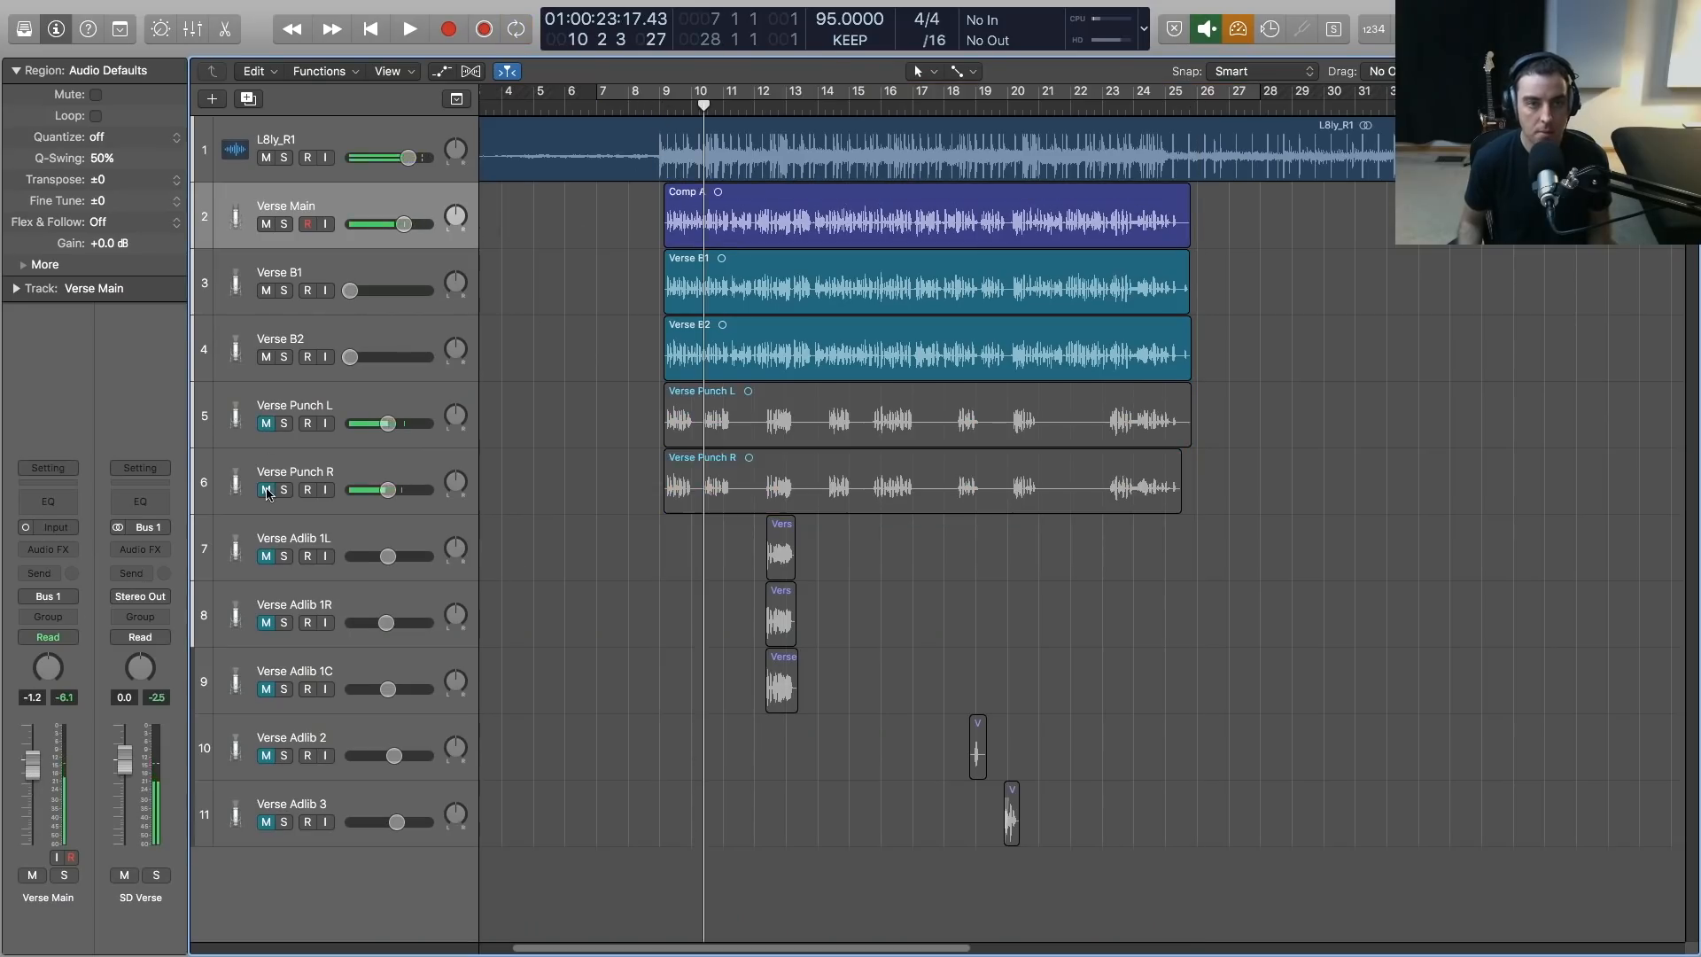
Listen to the Verse Main vocal against the beat from bar 9 with the timeline enlarged
{"action": "key", "text": "space"}
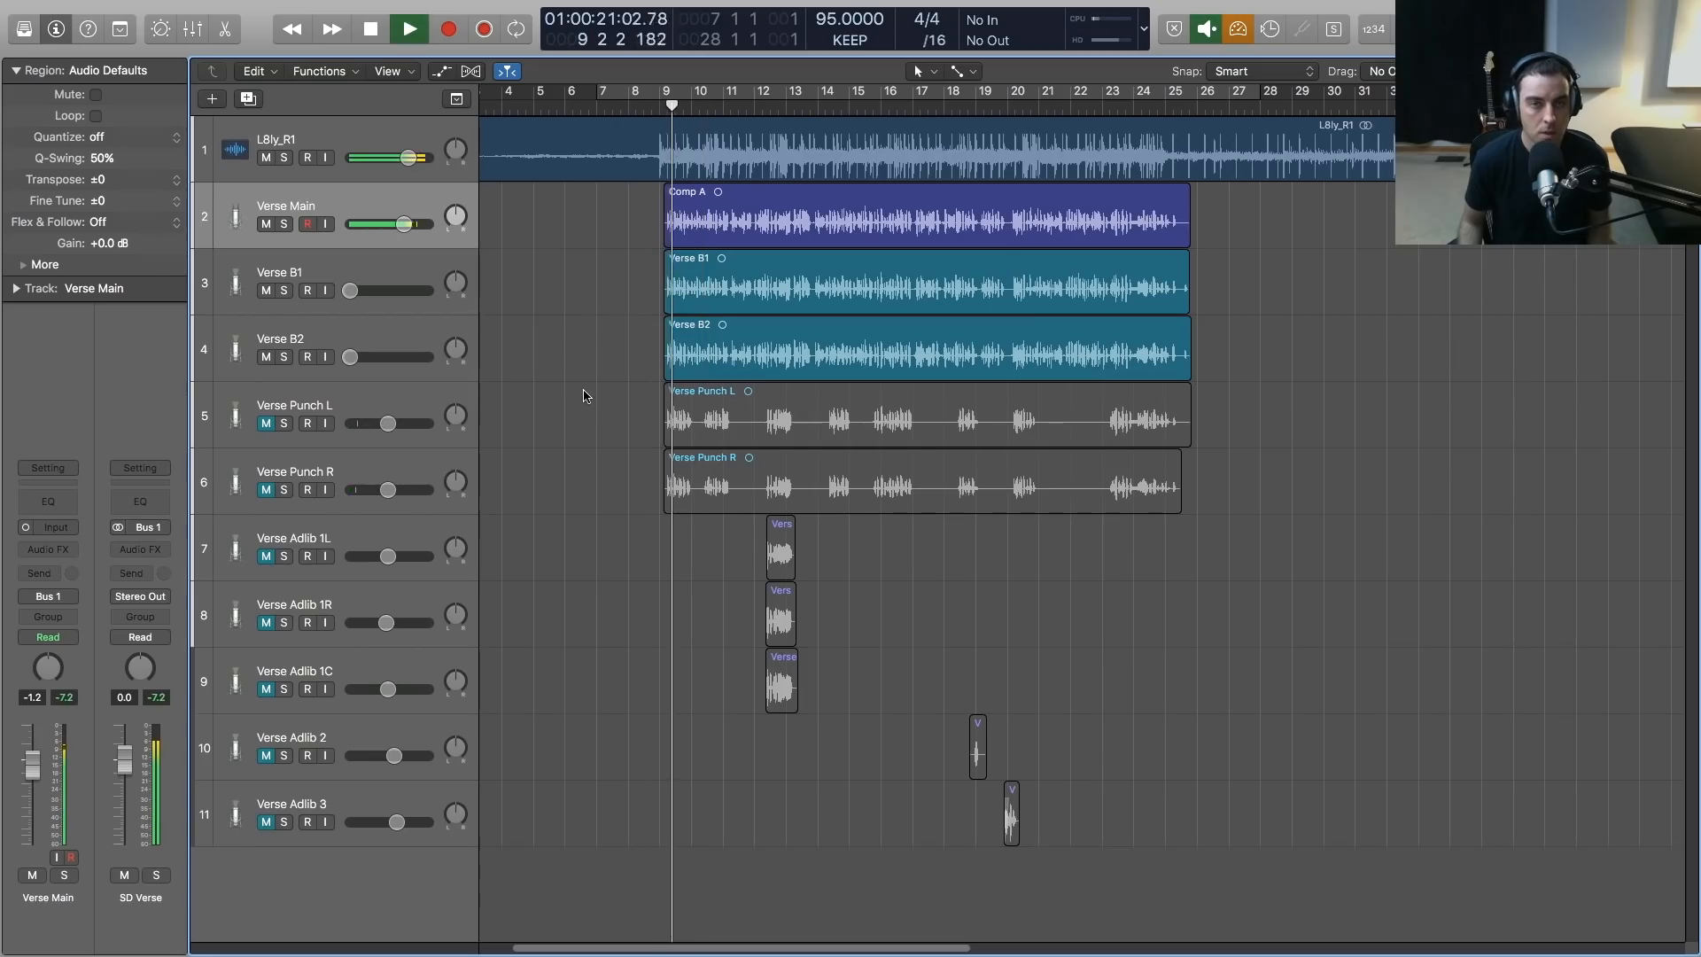
{"action": "key", "text": "x"}
{"action": "key", "text": "x"}
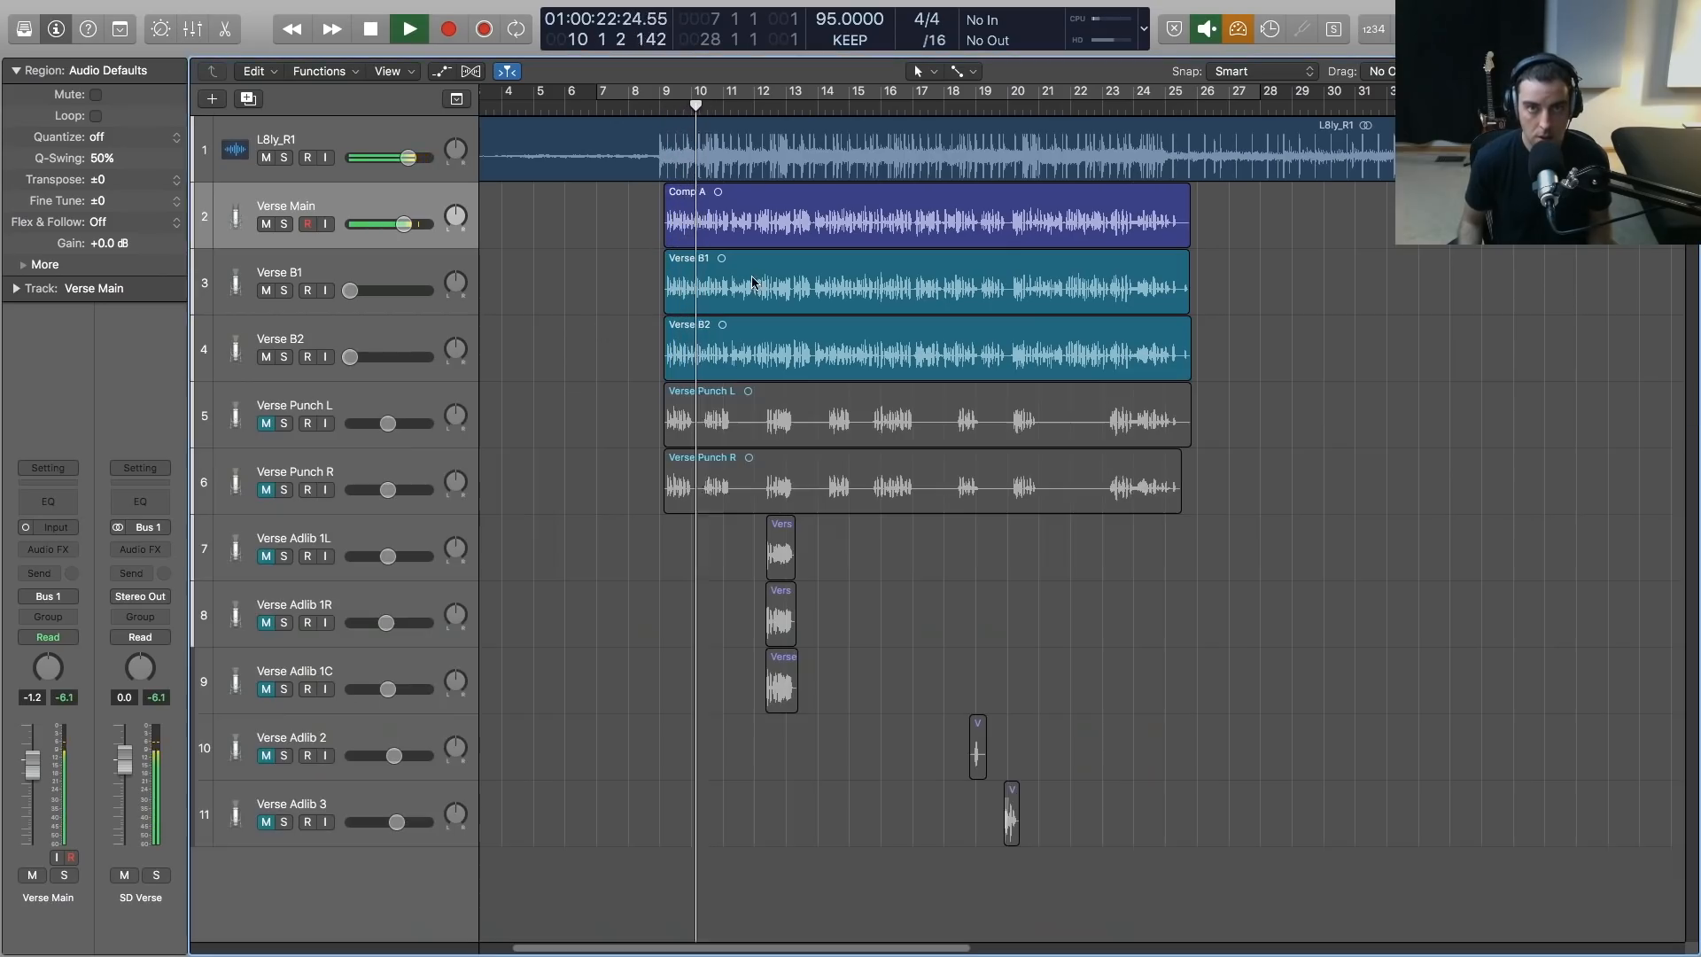
{"action": "key", "text": "super+Right"}
{"action": "key", "text": "super+Right"}
{"action": "key", "text": "super+Right"}
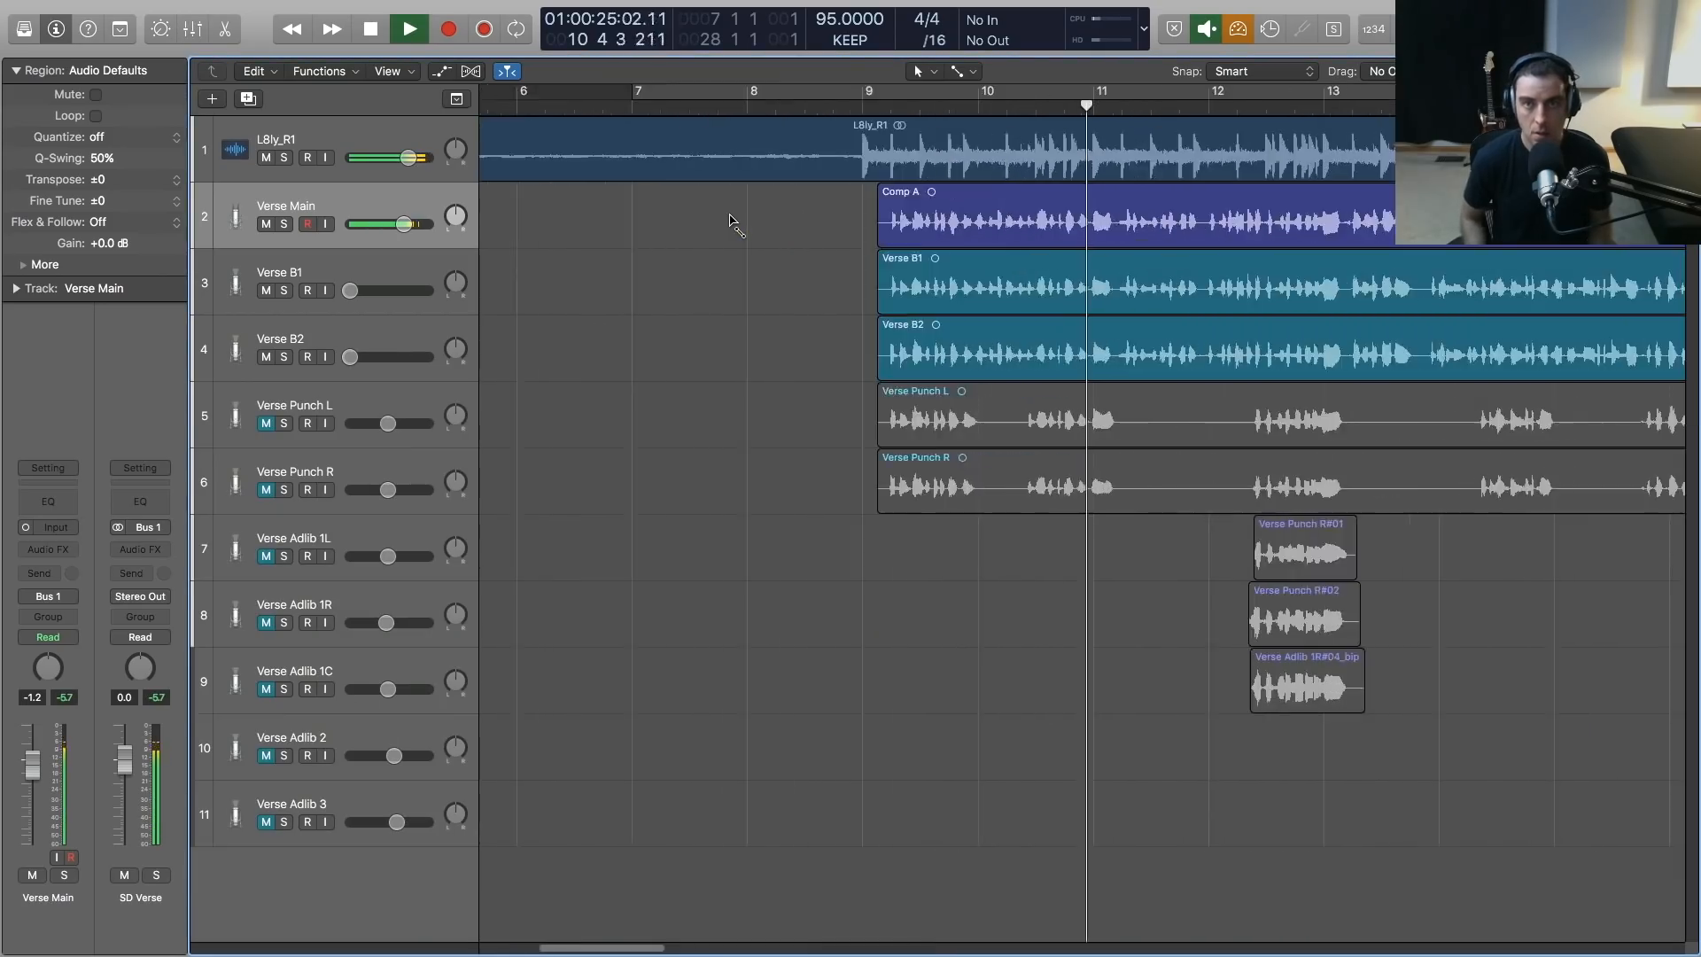
{"action": "key", "text": "super+Right"}
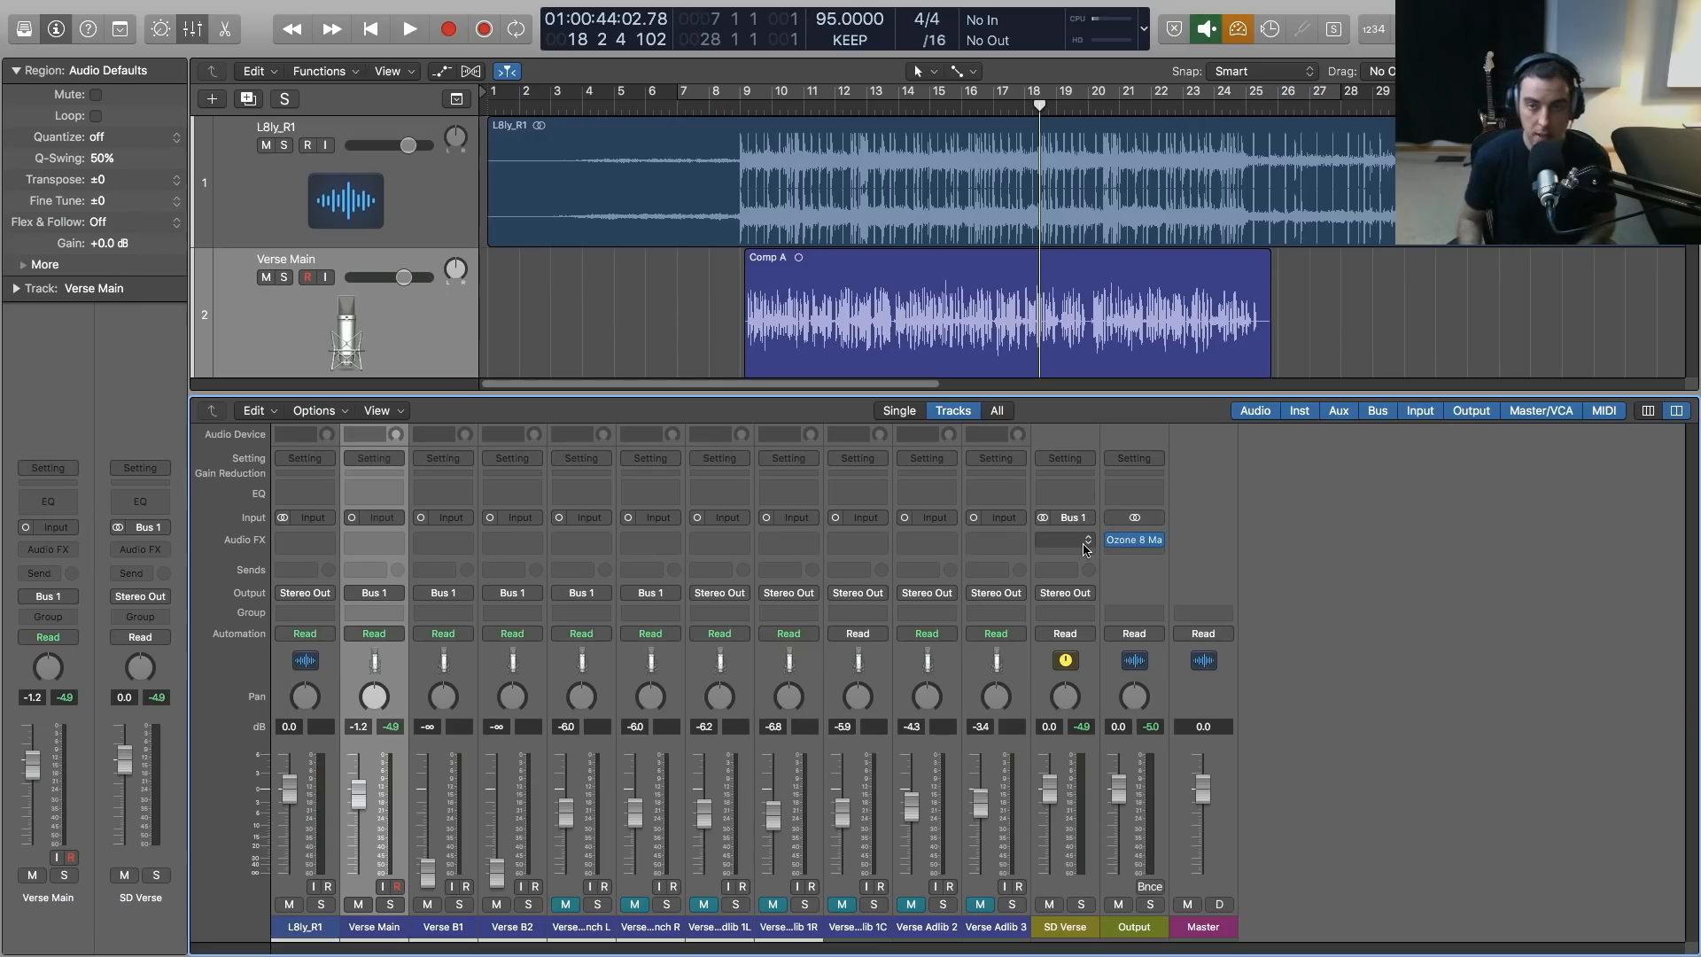
Insert the StudioRack plug-in on the SD Verse channel and place its window clear for editing
{"action": "left_click", "coordinate": [1083, 543]}
{"action": "mouse_move", "coordinate": [1103, 577]}
{"action": "left_click", "coordinate": [1239, 576]}
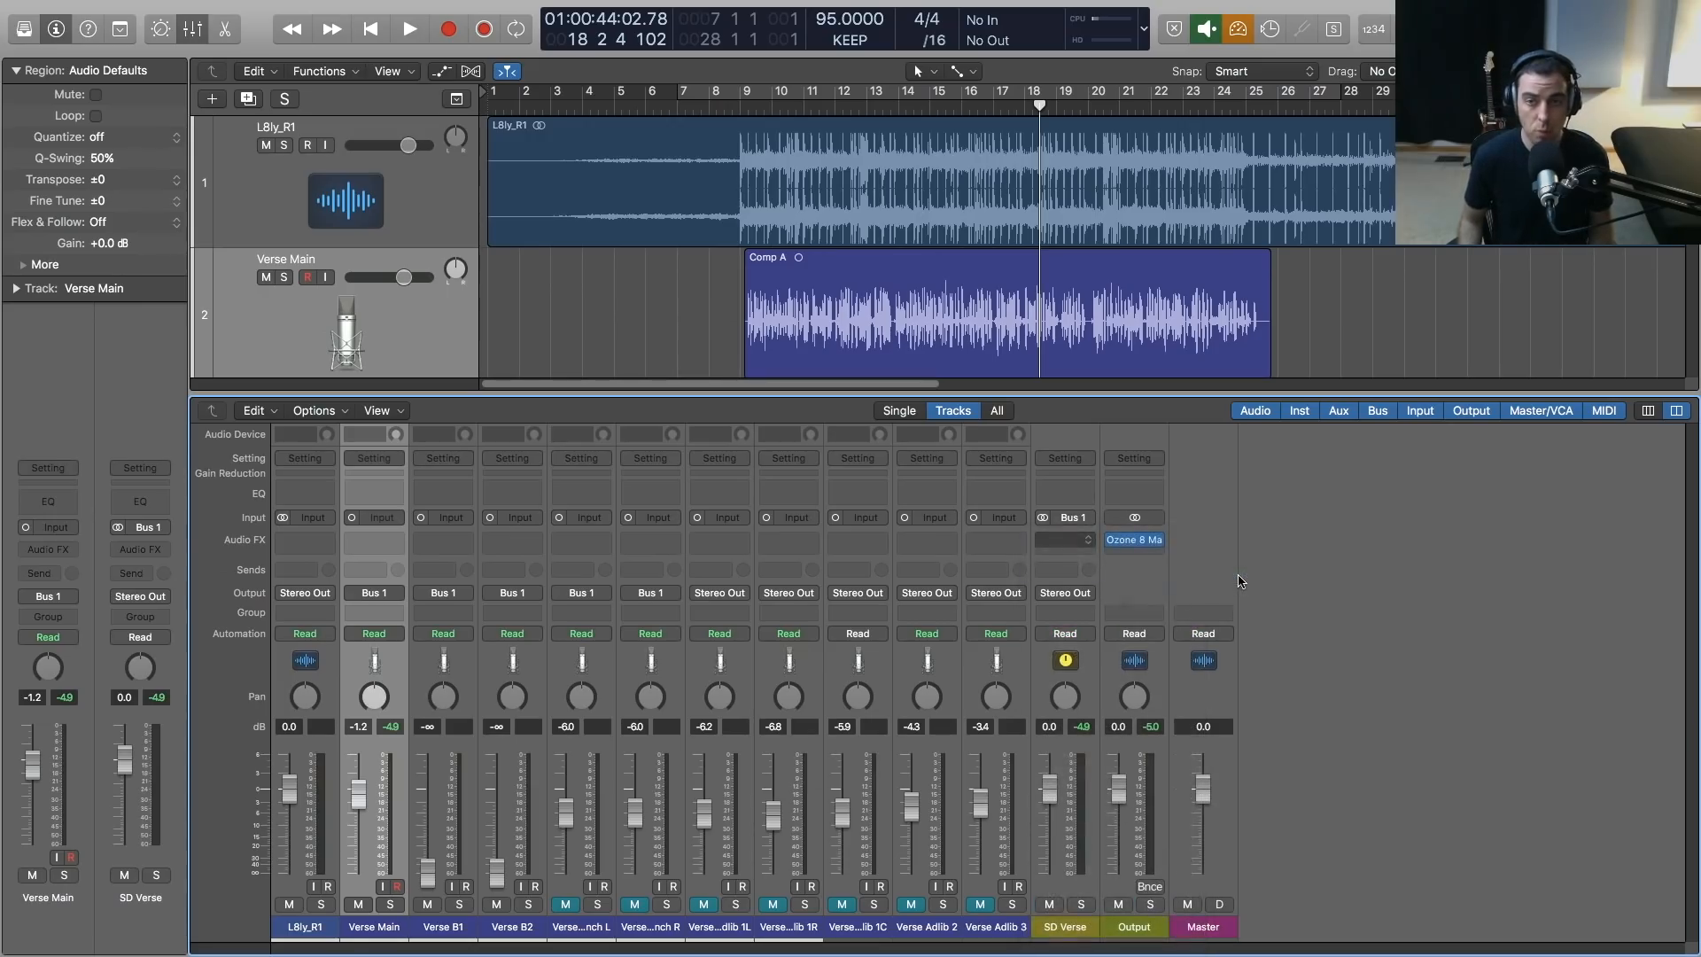
{"action": "left_click_drag", "start_coordinate": [198, 37], "coordinate": [908, 184]}
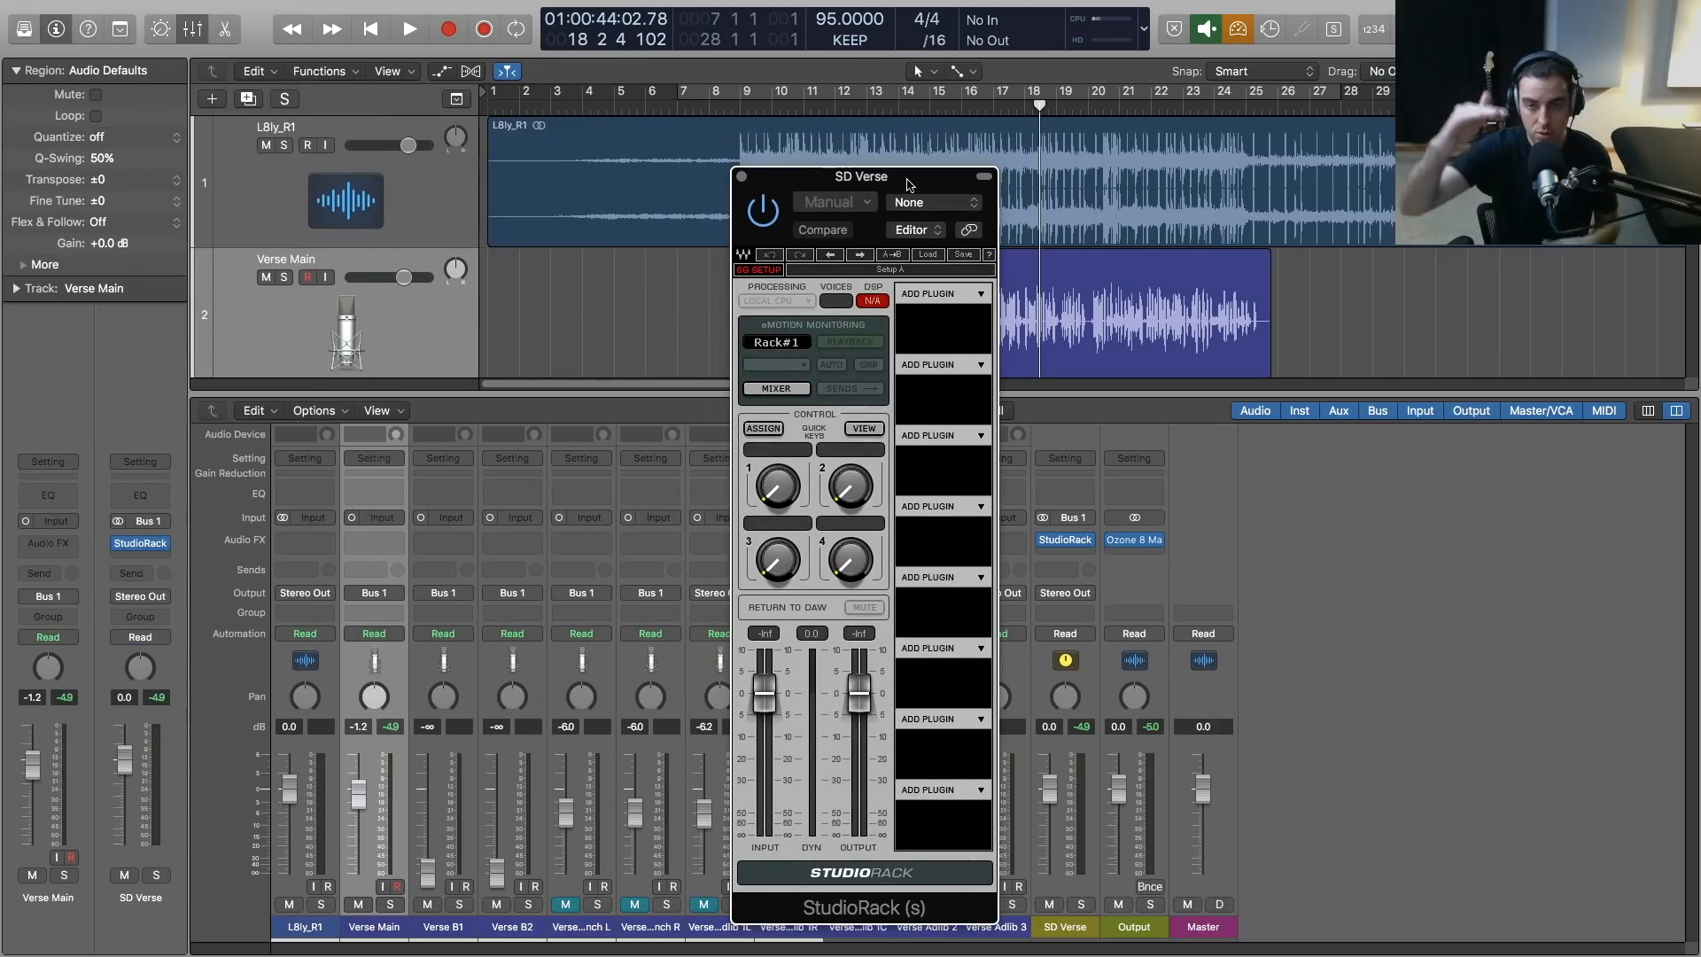
{"action": "left_click_drag", "start_coordinate": [908, 184], "coordinate": [791, 117]}
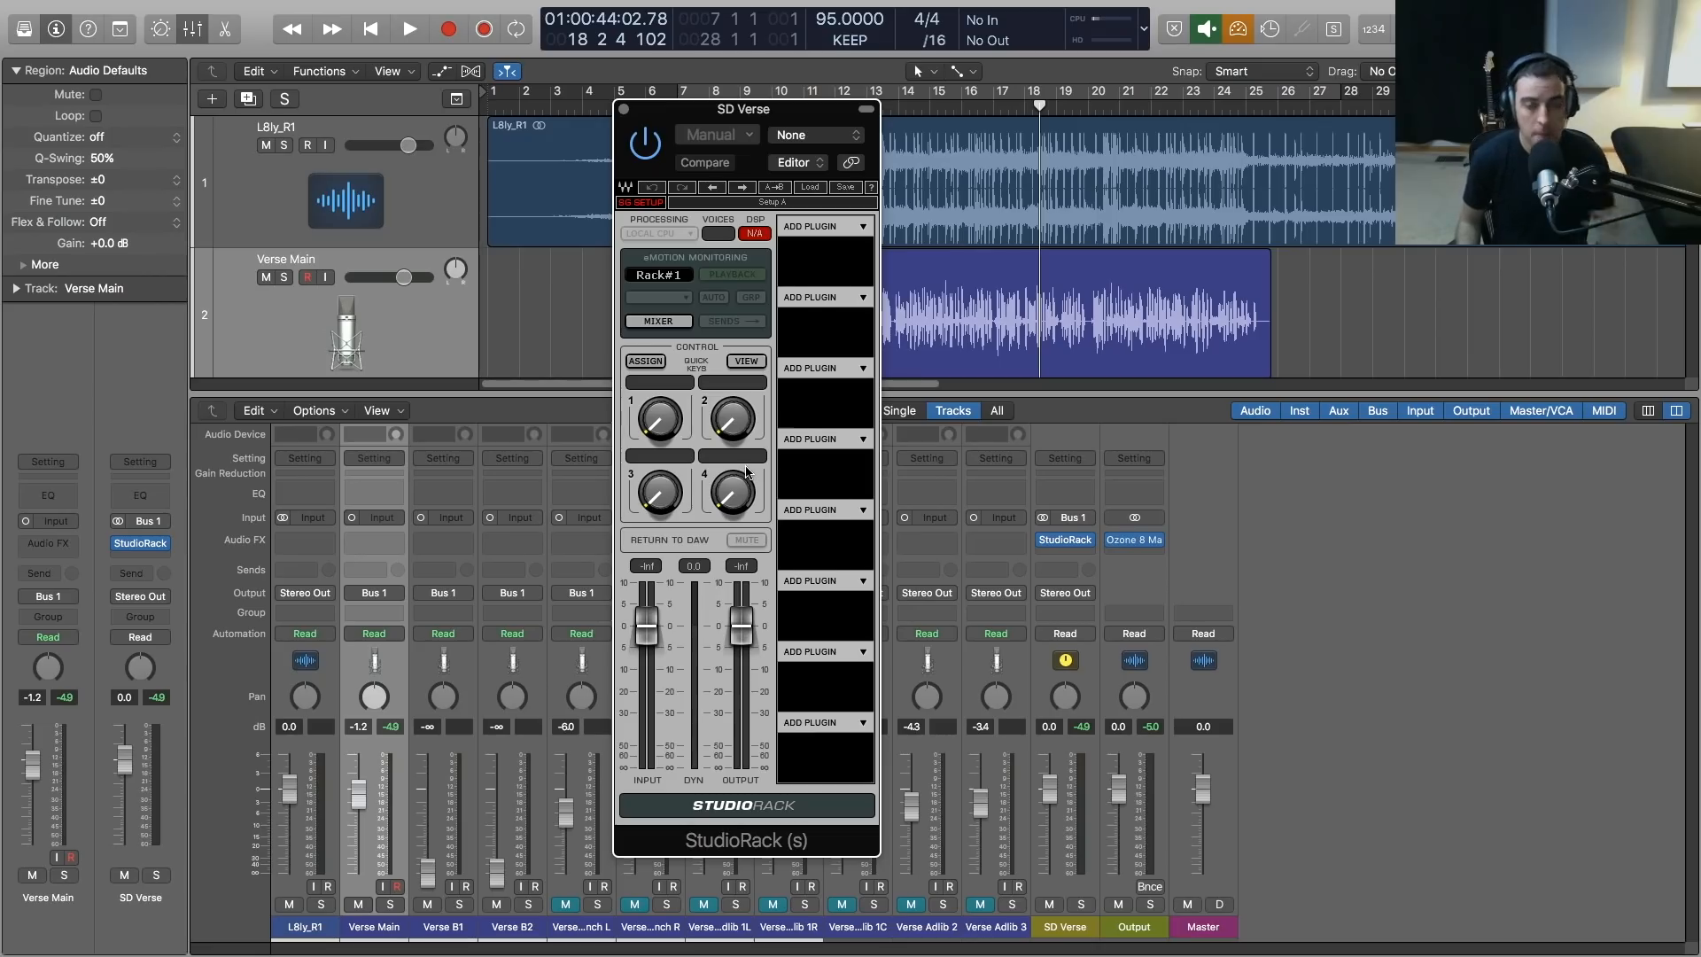
Load AudioTrack from the EQ plug-ins into the first StudioRack slot and move the rack window for editing
{"action": "left_click", "coordinate": [865, 229]}
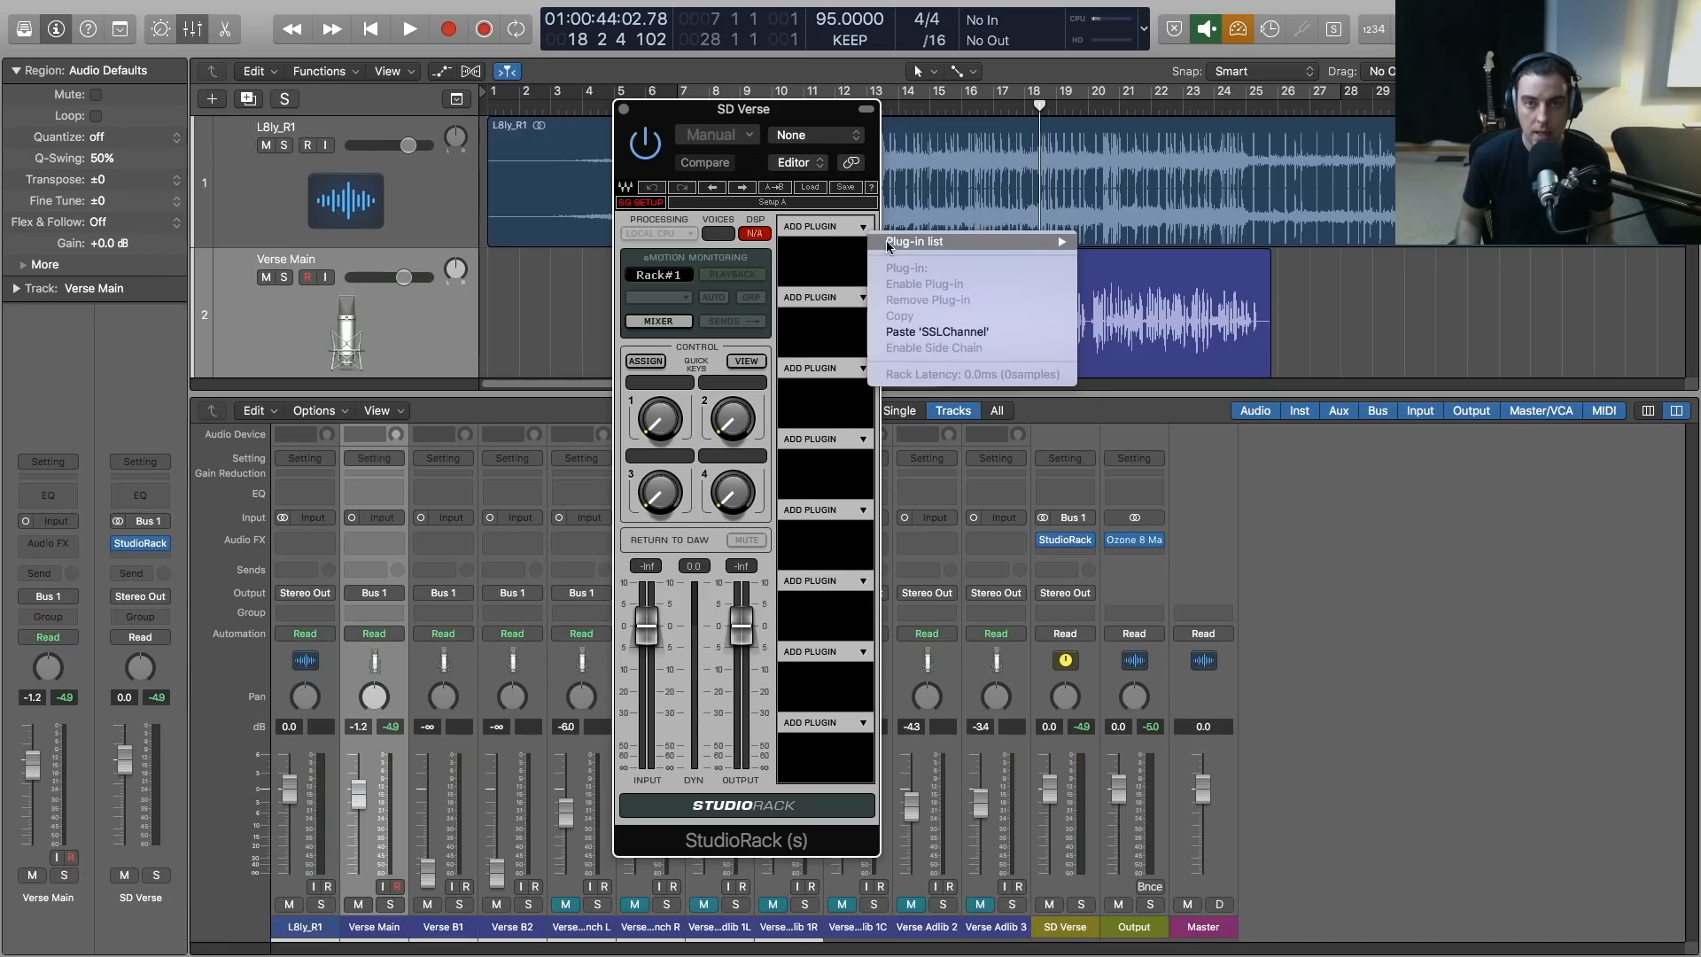
{"action": "mouse_move", "coordinate": [886, 241]}
{"action": "mouse_move", "coordinate": [1178, 257]}
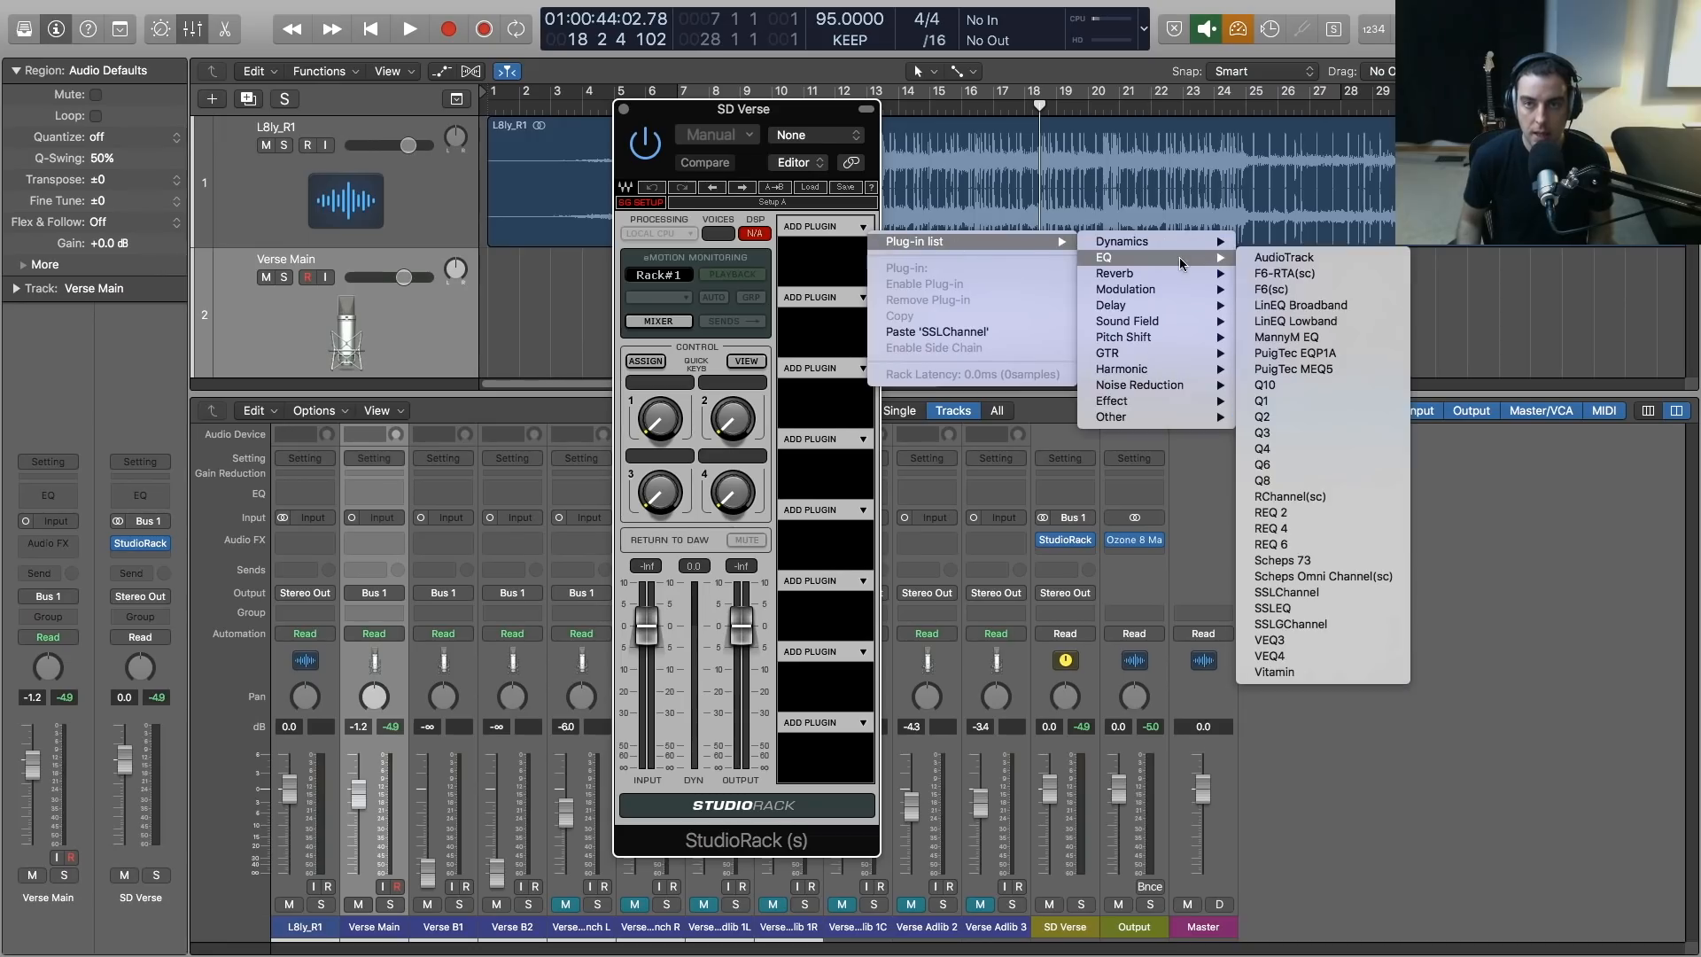
{"action": "left_click", "coordinate": [1299, 265]}
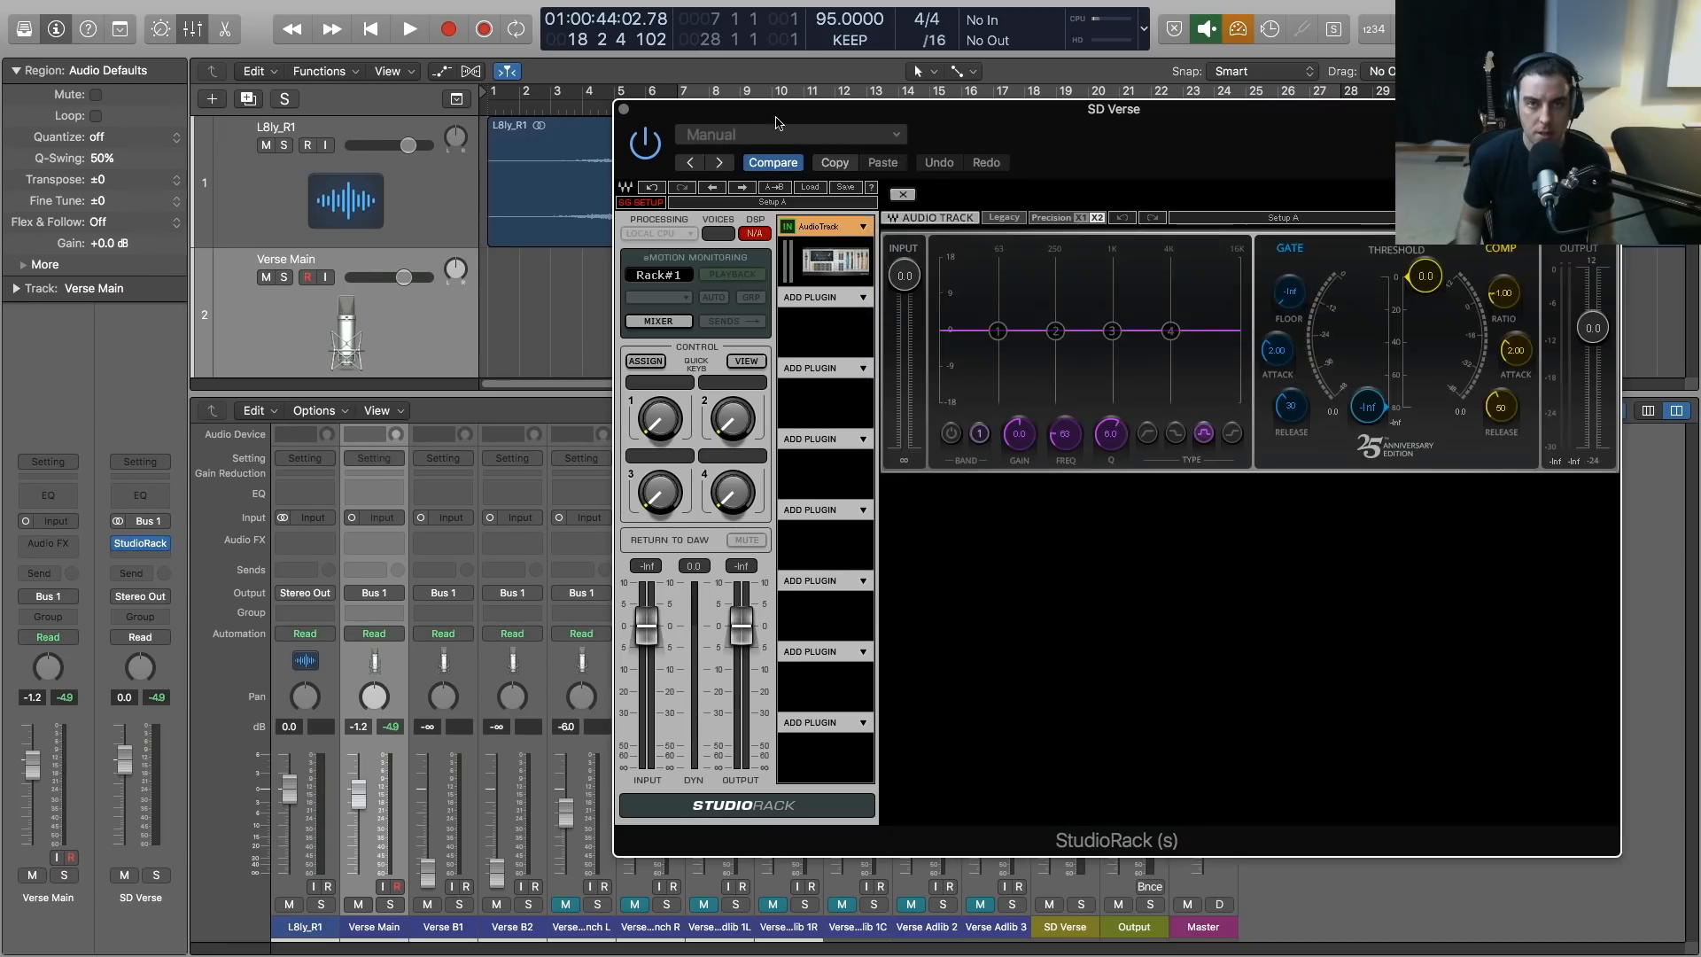
{"action": "left_click_drag", "start_coordinate": [784, 104], "coordinate": [507, 119]}
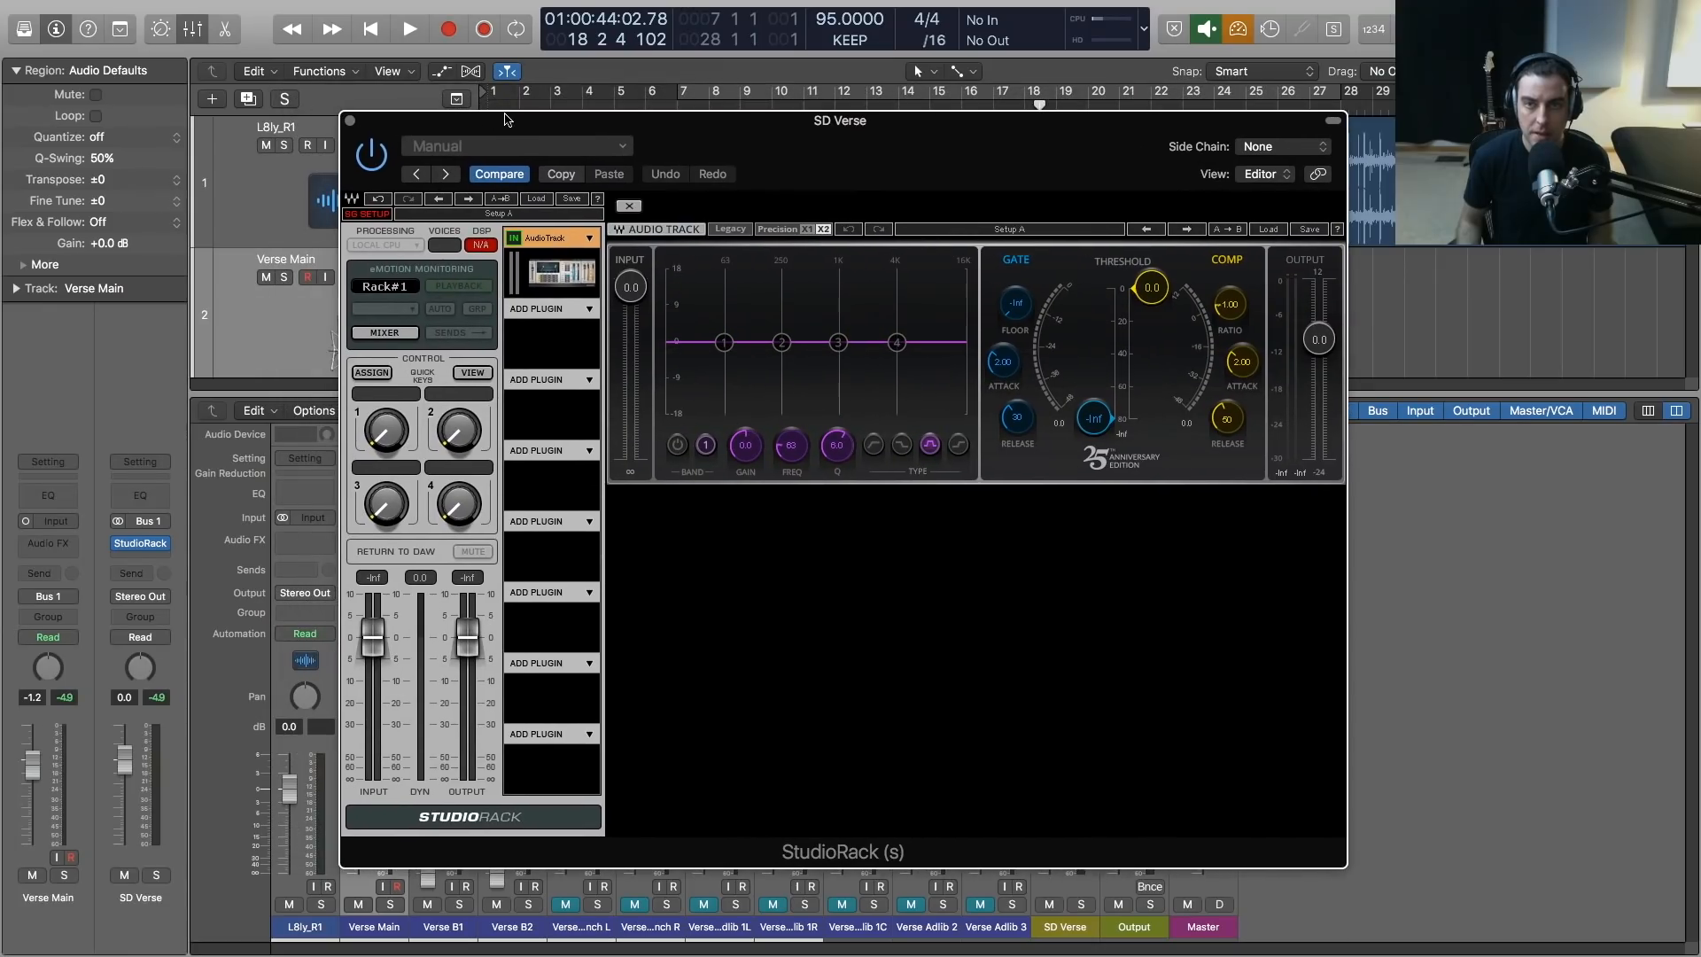
Turn AudioTrack's EQ band 1 into a high-pass filter at about 78 Hz
{"action": "left_click_drag", "start_coordinate": [724, 342], "coordinate": [723, 375]}
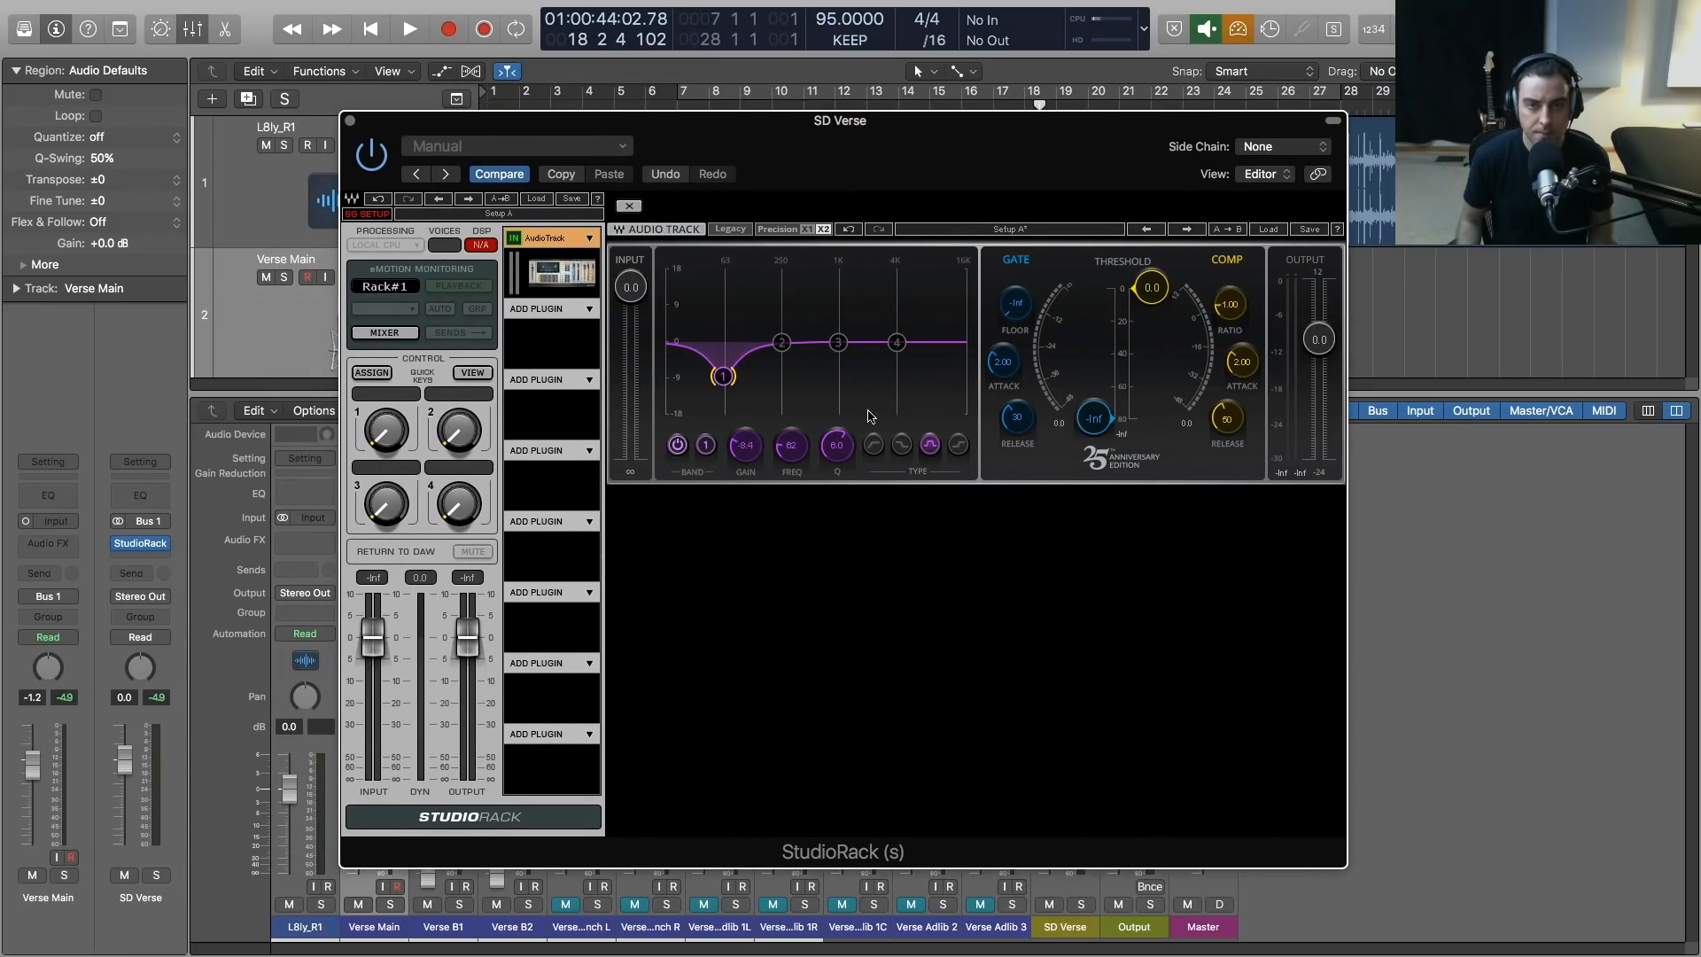
{"action": "left_click", "coordinate": [875, 445]}
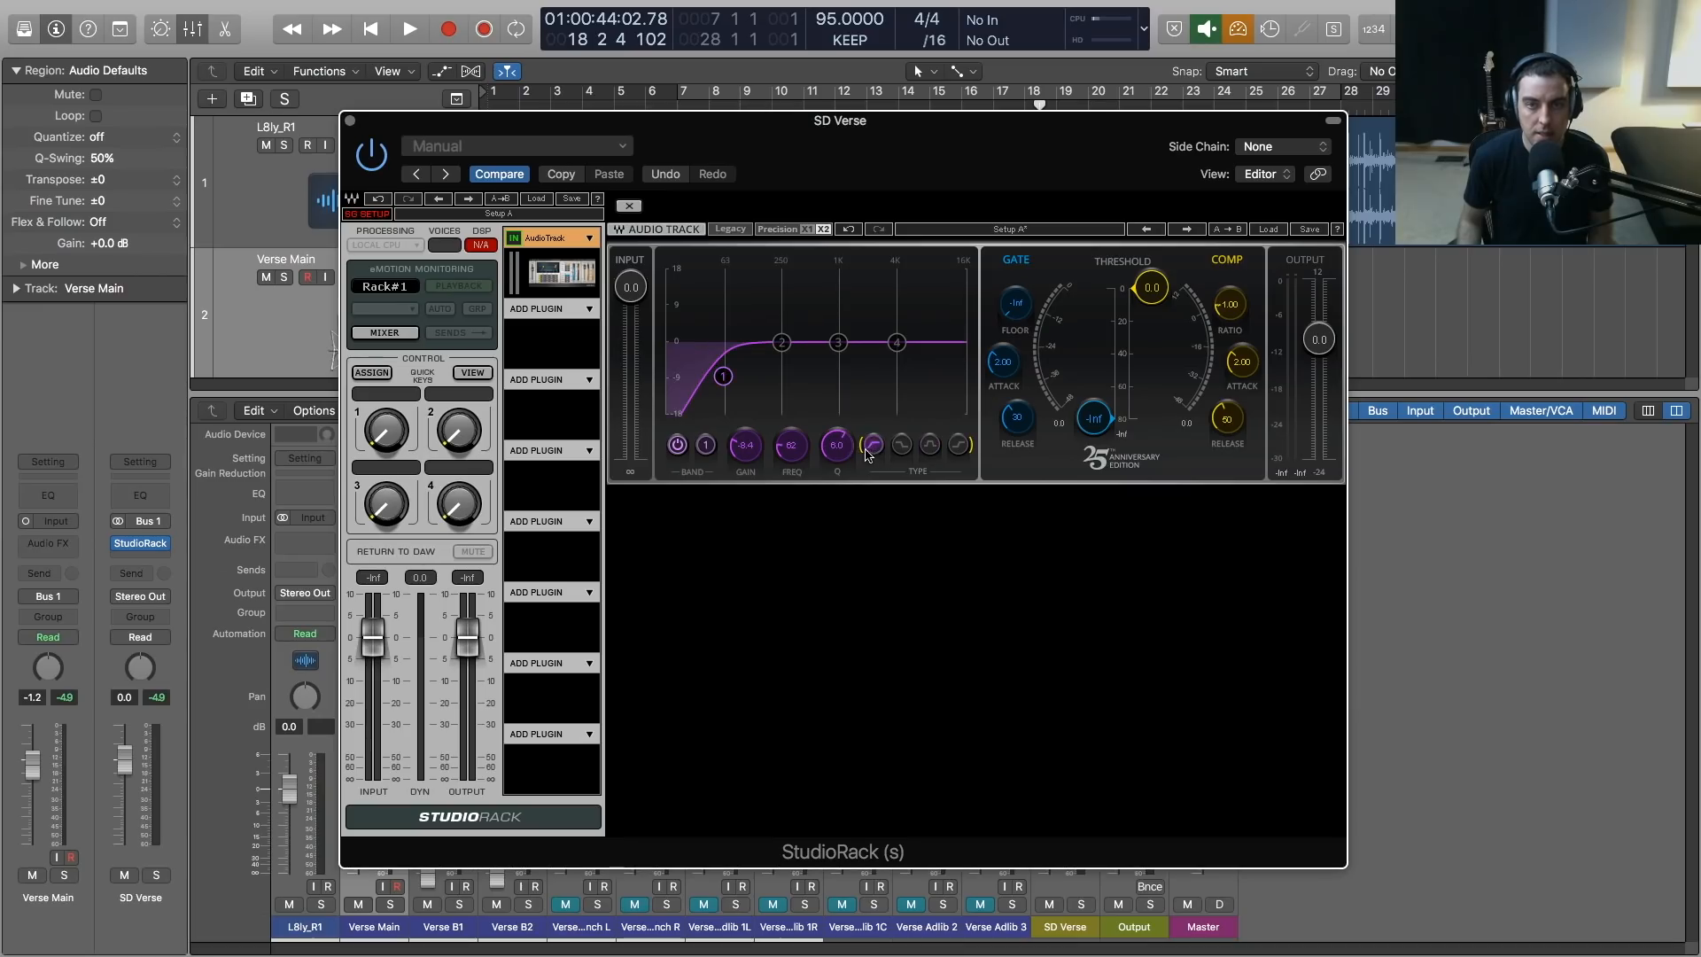
{"action": "mouse_move", "coordinate": [718, 377]}
{"action": "left_mouse_down"}
{"action": "mouse_move", "coordinate": [768, 381]}
{"action": "mouse_move", "coordinate": [716, 380]}
{"action": "mouse_move", "coordinate": [732, 378]}
{"action": "left_mouse_up"}
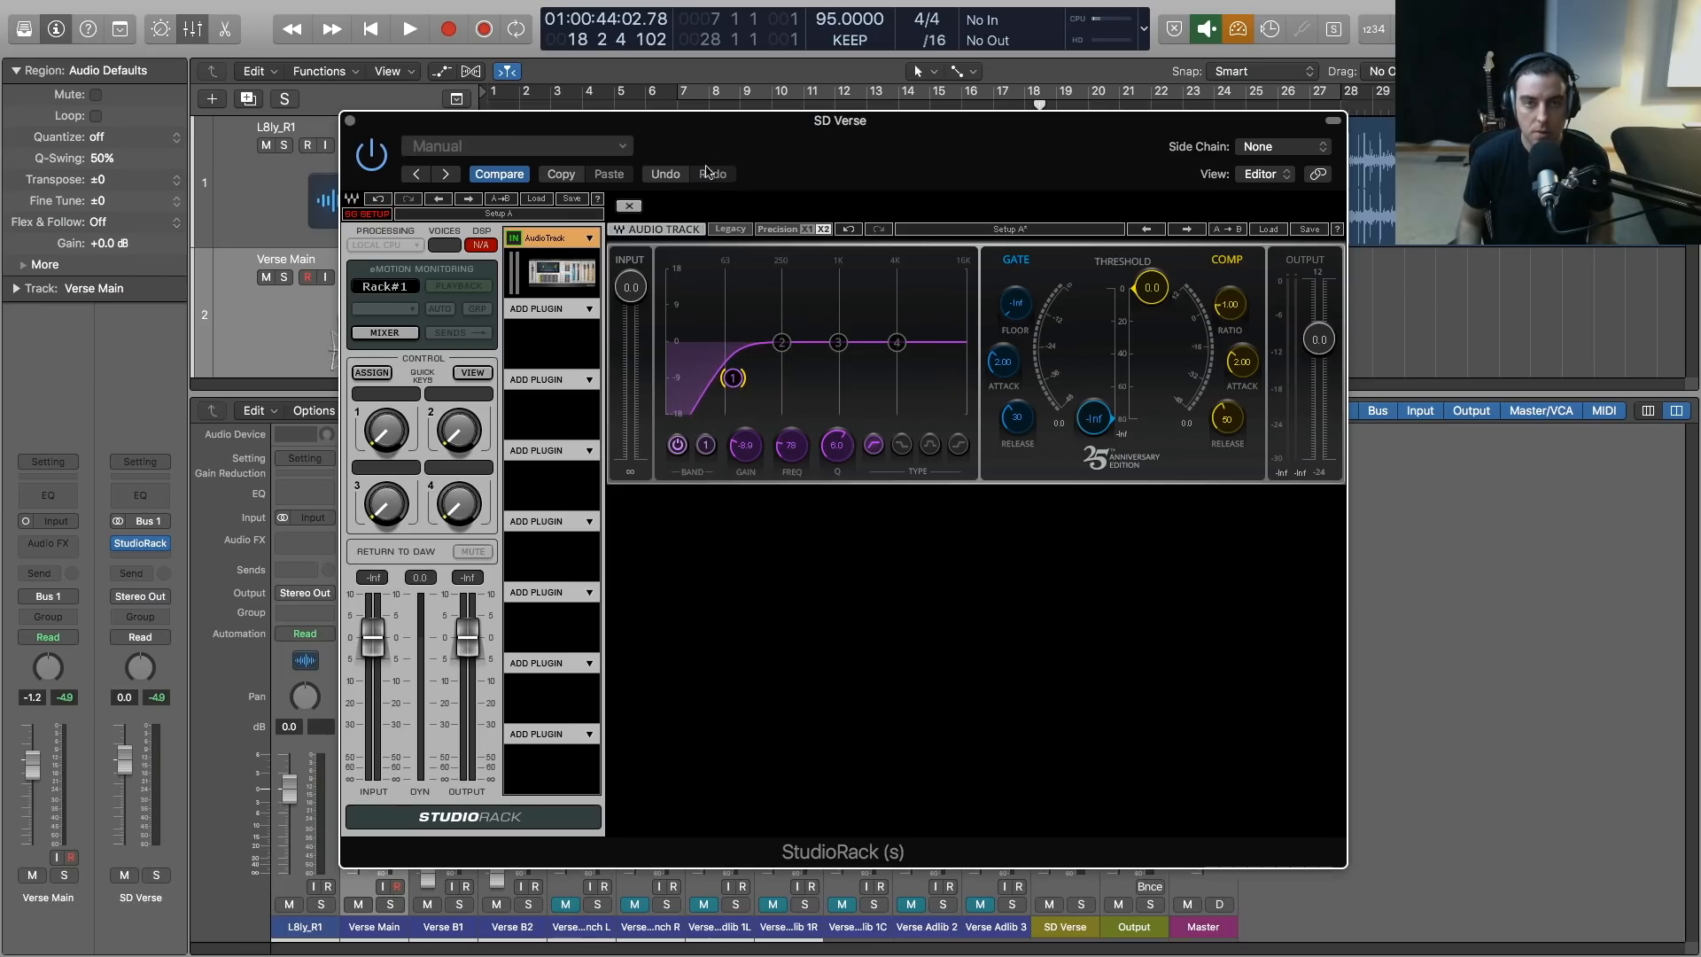
While the vocal plays, raise the band 1 high-pass to 114 Hz, with gain at about -15.7, and adjust its Q
{"action": "left_click_drag", "start_coordinate": [707, 133], "coordinate": [738, 217]}
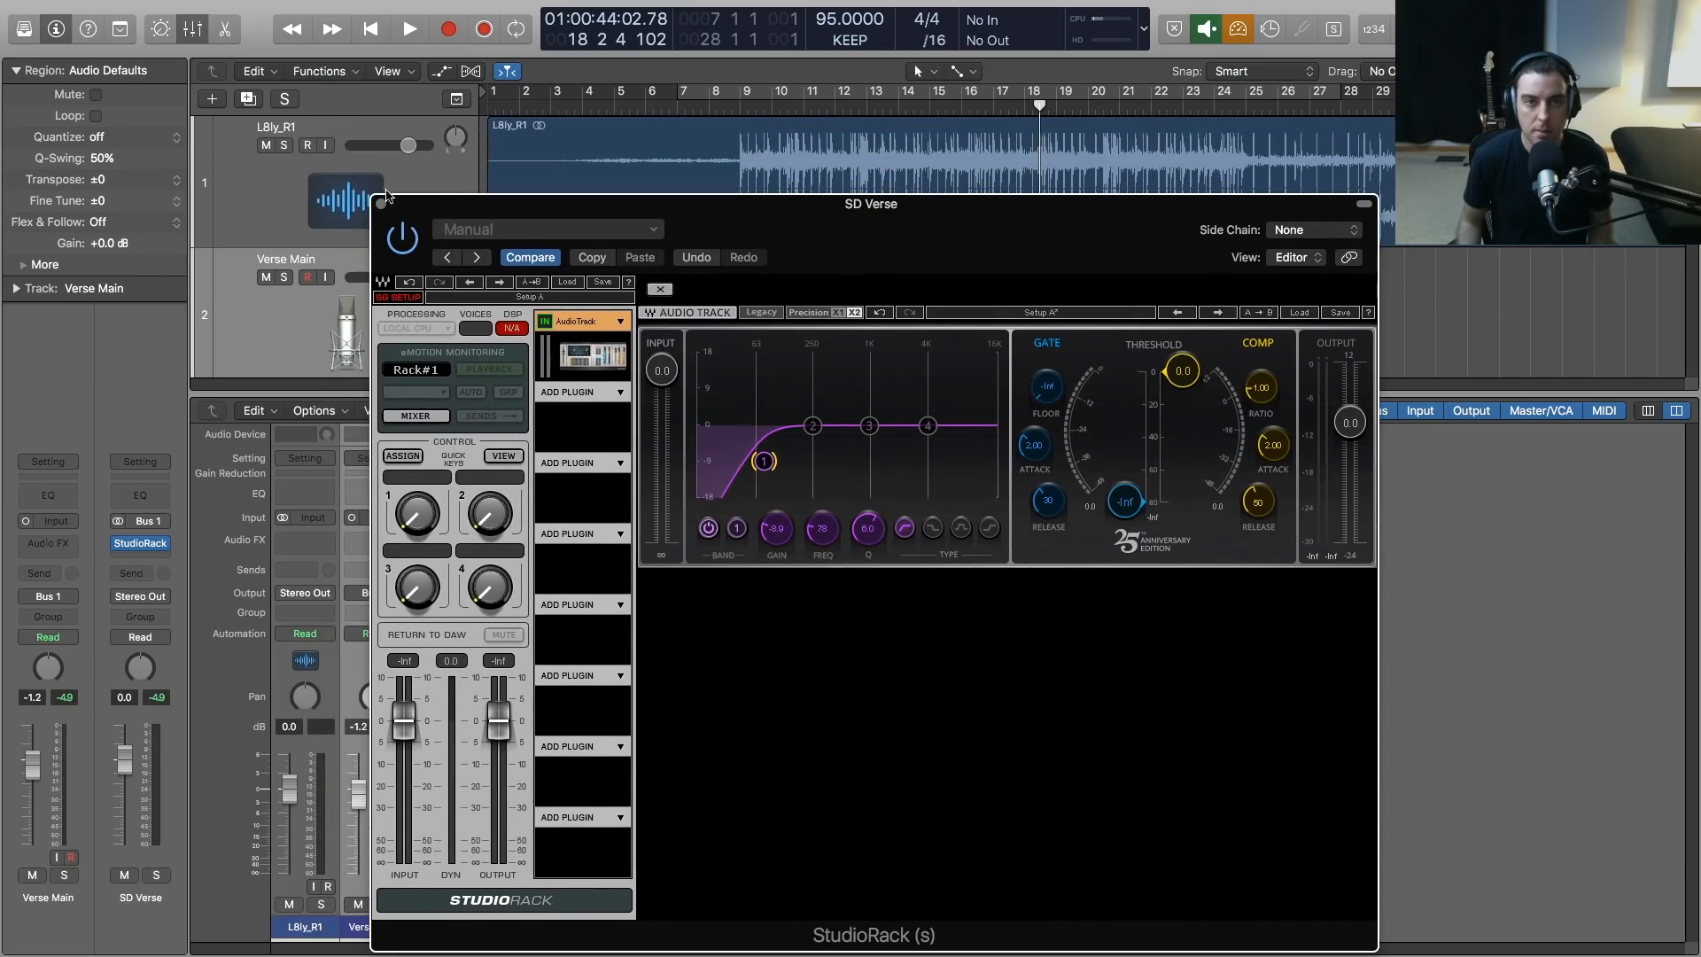
{"action": "key", "text": "space"}
{"action": "mouse_move", "coordinate": [764, 461]}
{"action": "left_mouse_down"}
{"action": "mouse_move", "coordinate": [865, 461]}
{"action": "mouse_move", "coordinate": [781, 462]}
{"action": "left_mouse_up"}
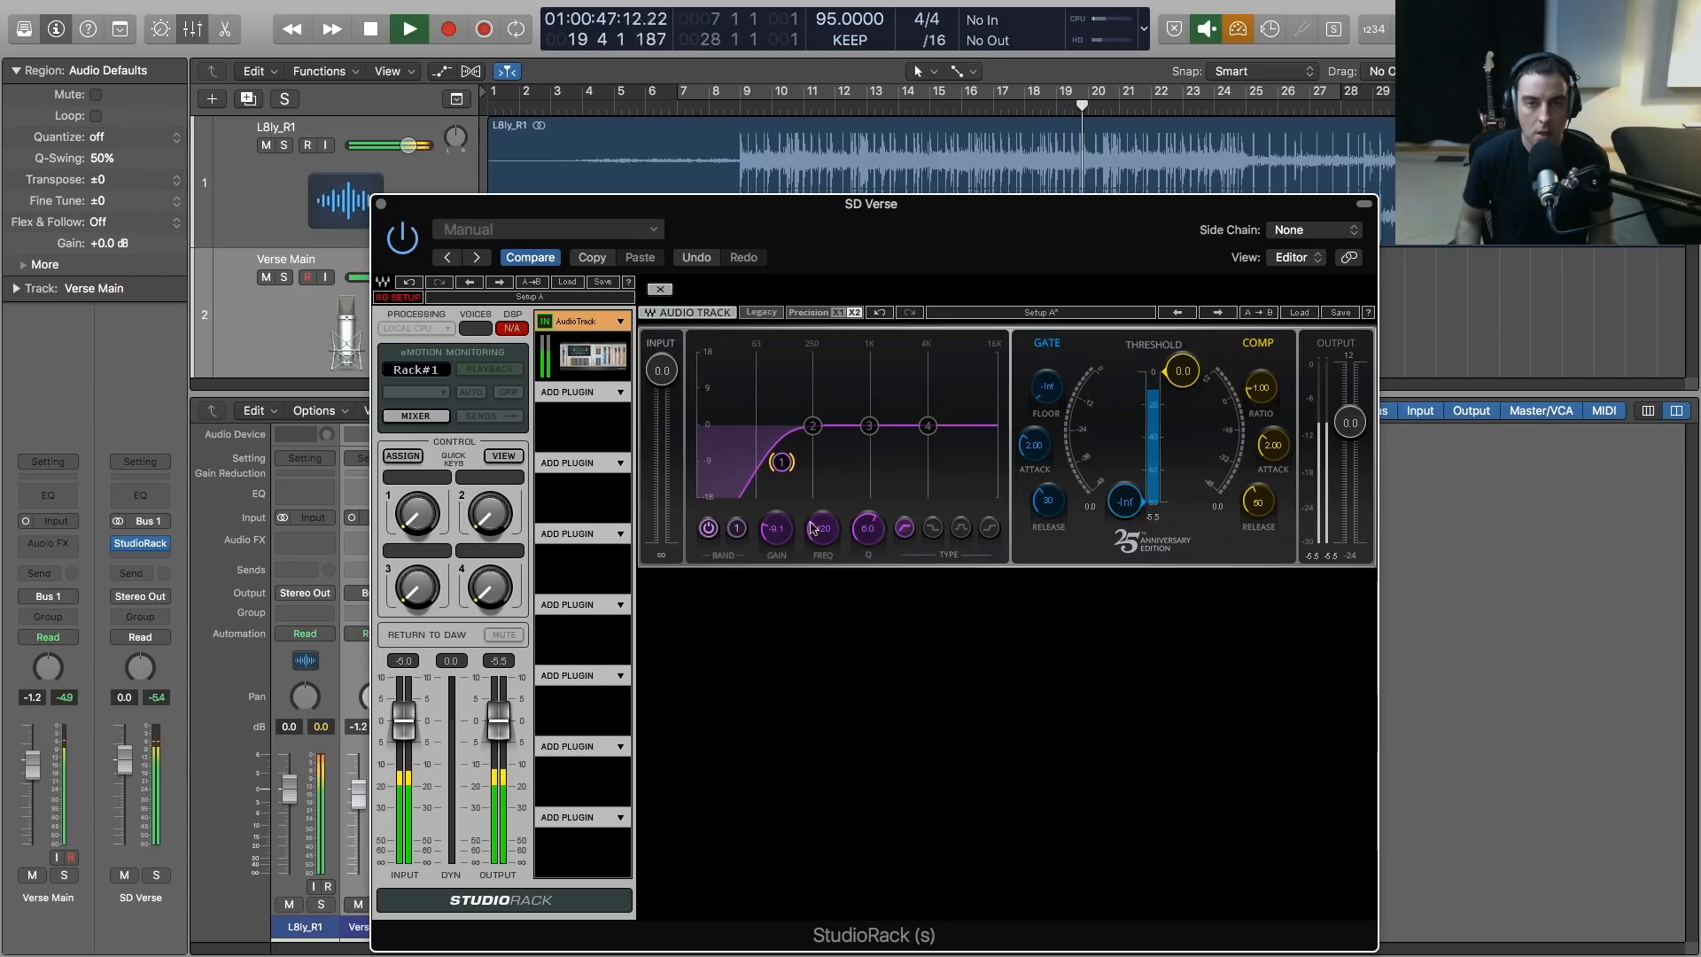
{"action": "left_click_drag", "start_coordinate": [868, 528], "coordinate": [787, 606]}
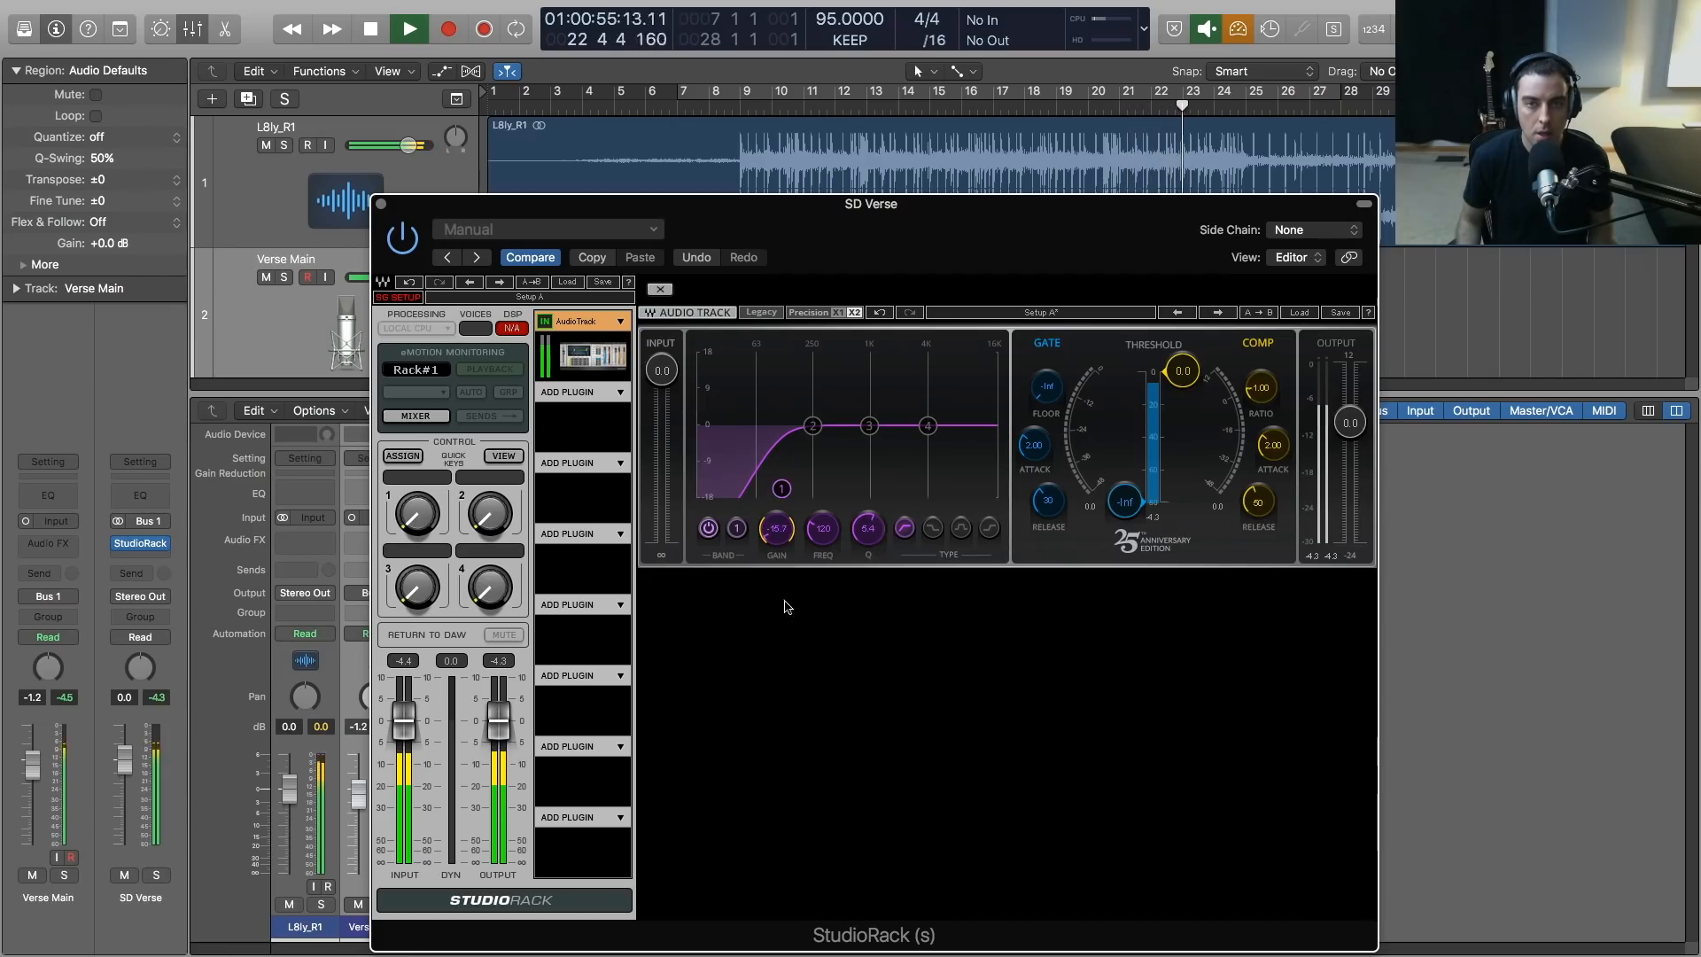
{"action": "left_click_drag", "start_coordinate": [823, 528], "coordinate": [822, 542]}
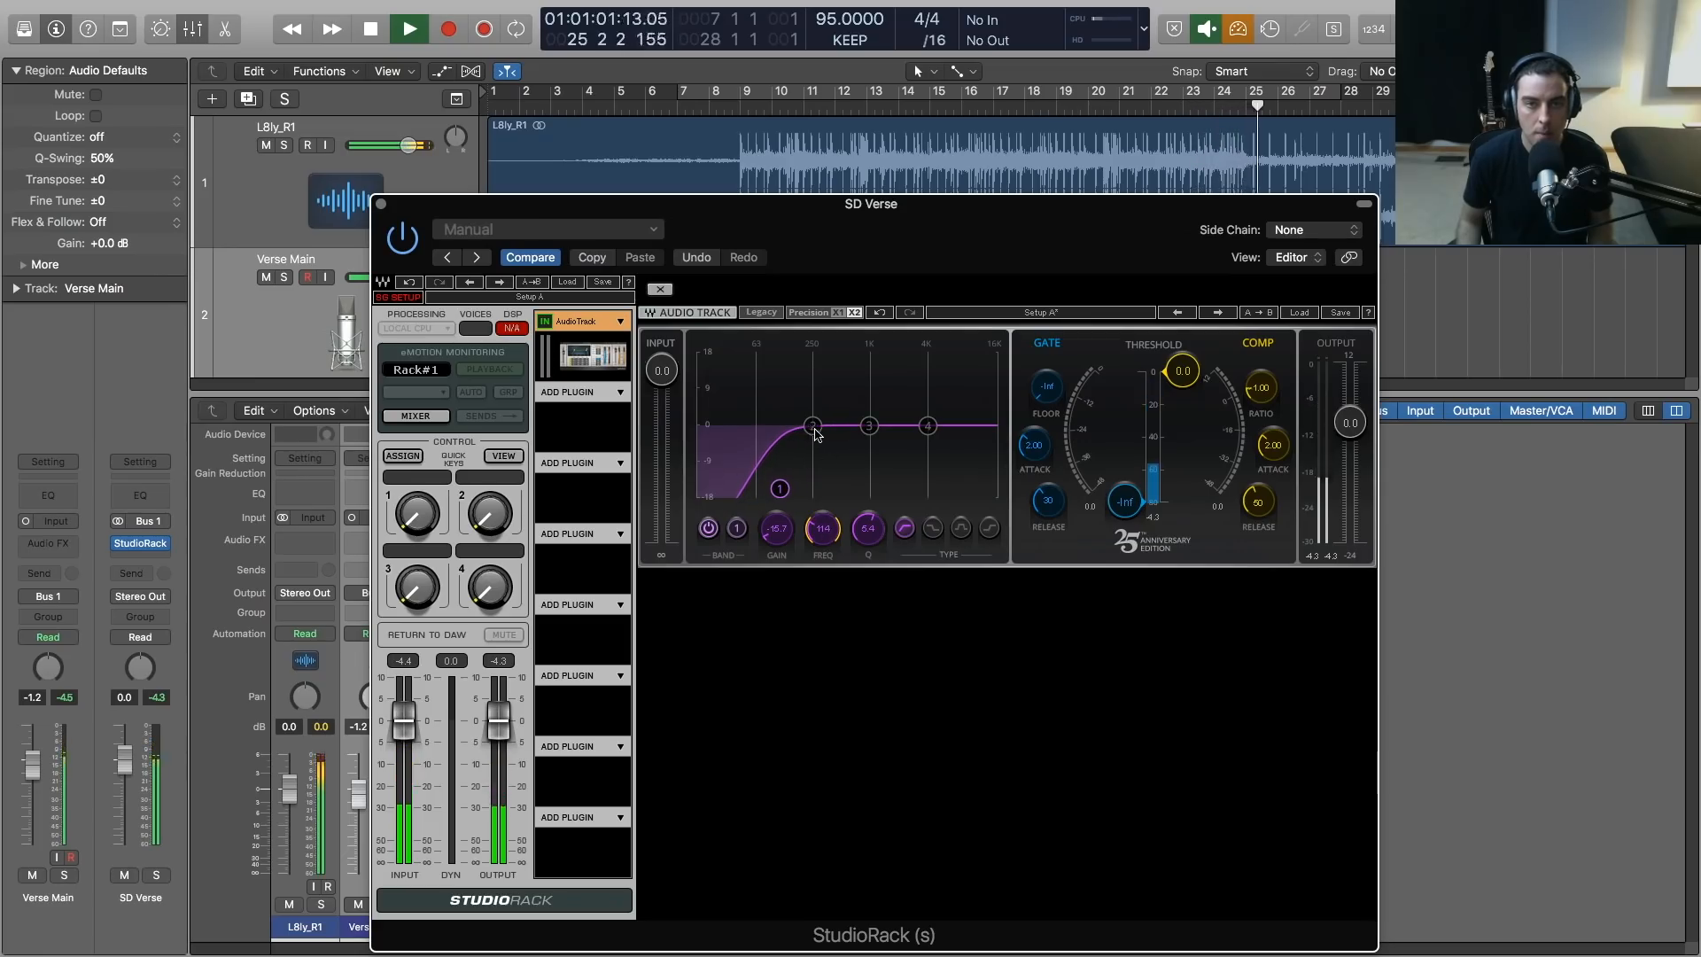
{"action": "key", "text": "space"}
Load the Q10 equalizer into the second StudioRack slot
{"action": "left_click_drag", "start_coordinate": [728, 210], "coordinate": [755, 123]}
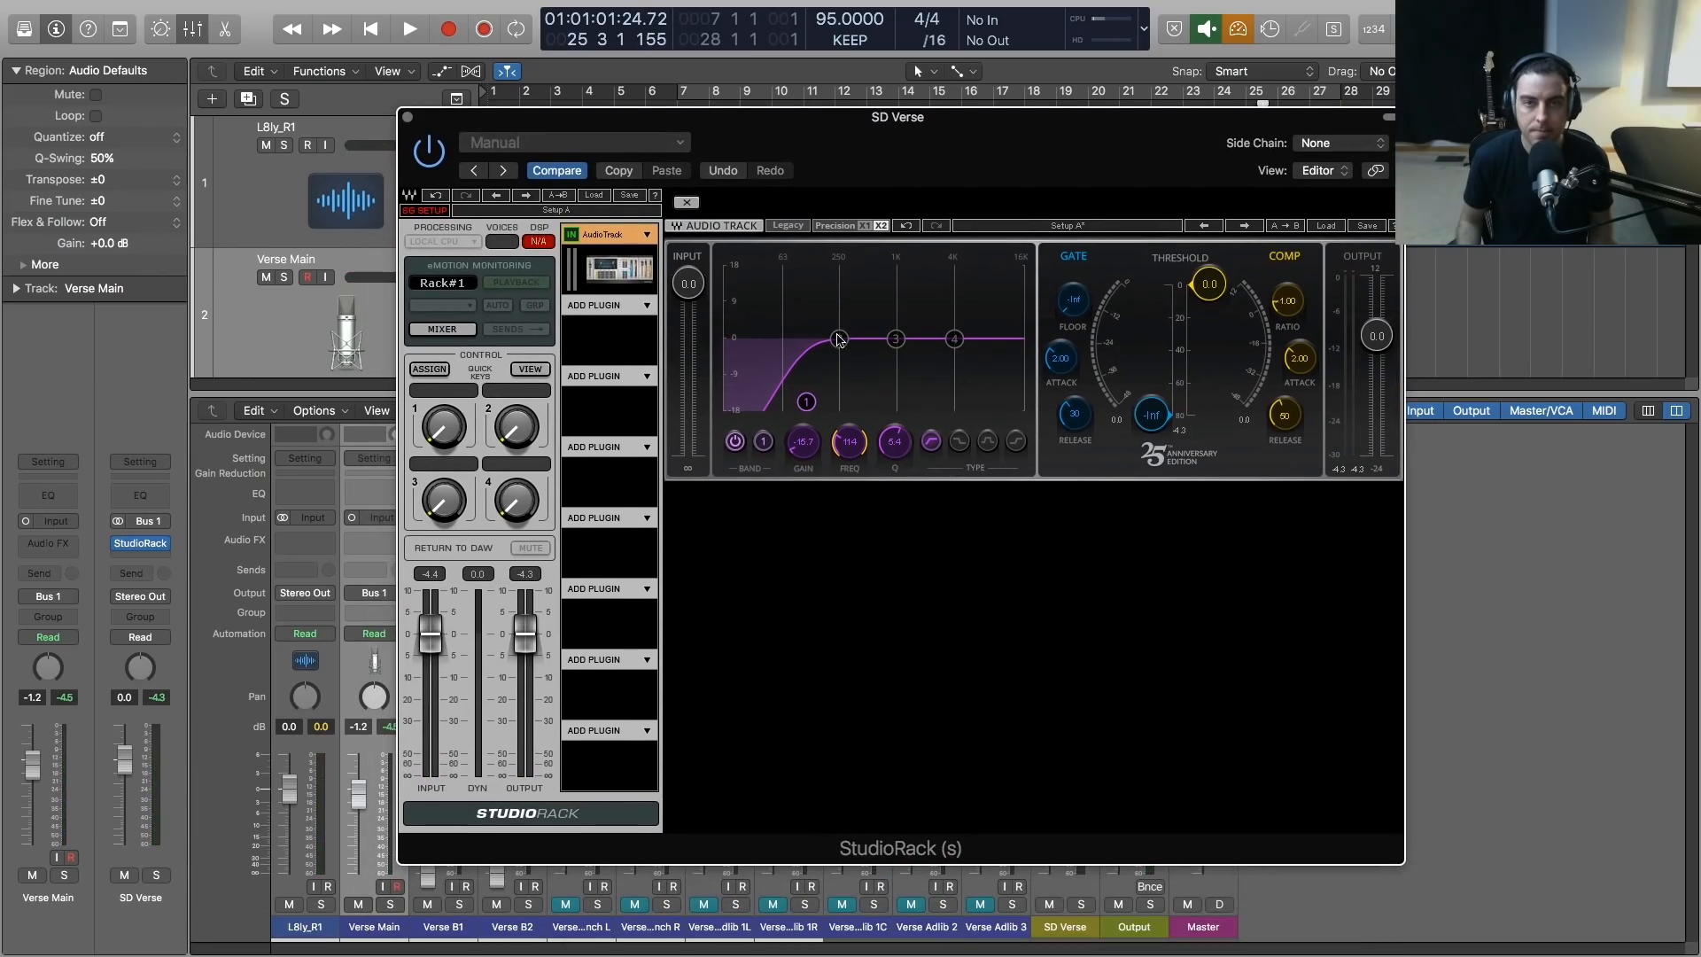
{"action": "left_click", "coordinate": [646, 305]}
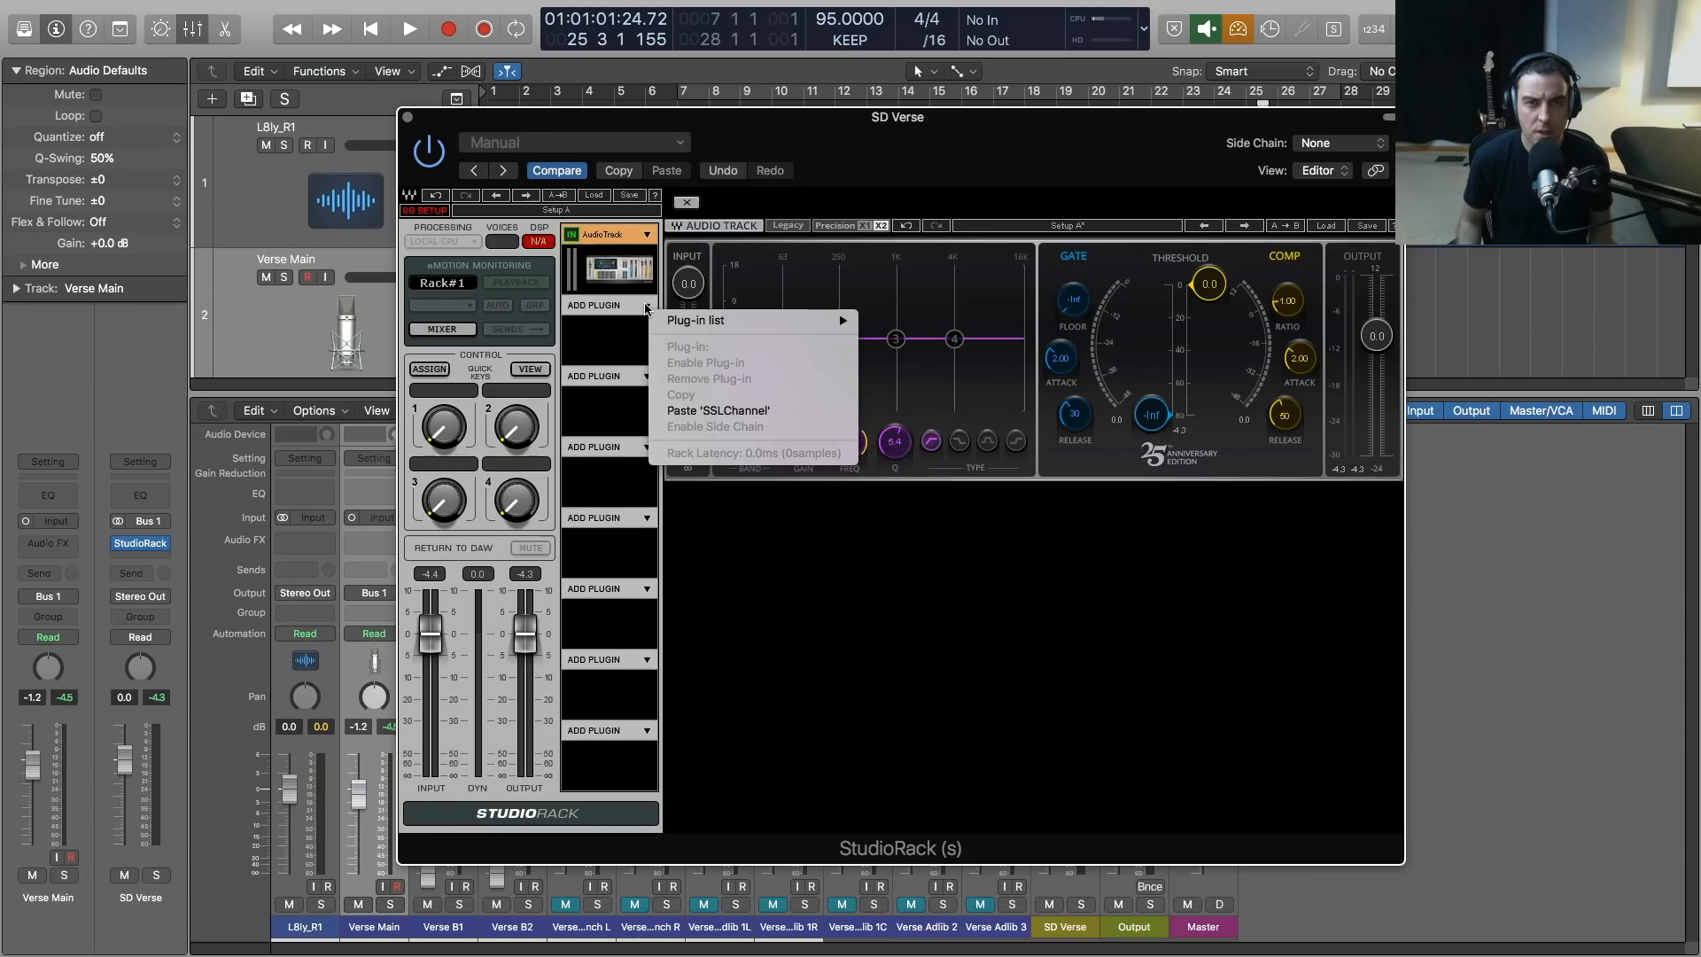
{"action": "mouse_move", "coordinate": [728, 319]}
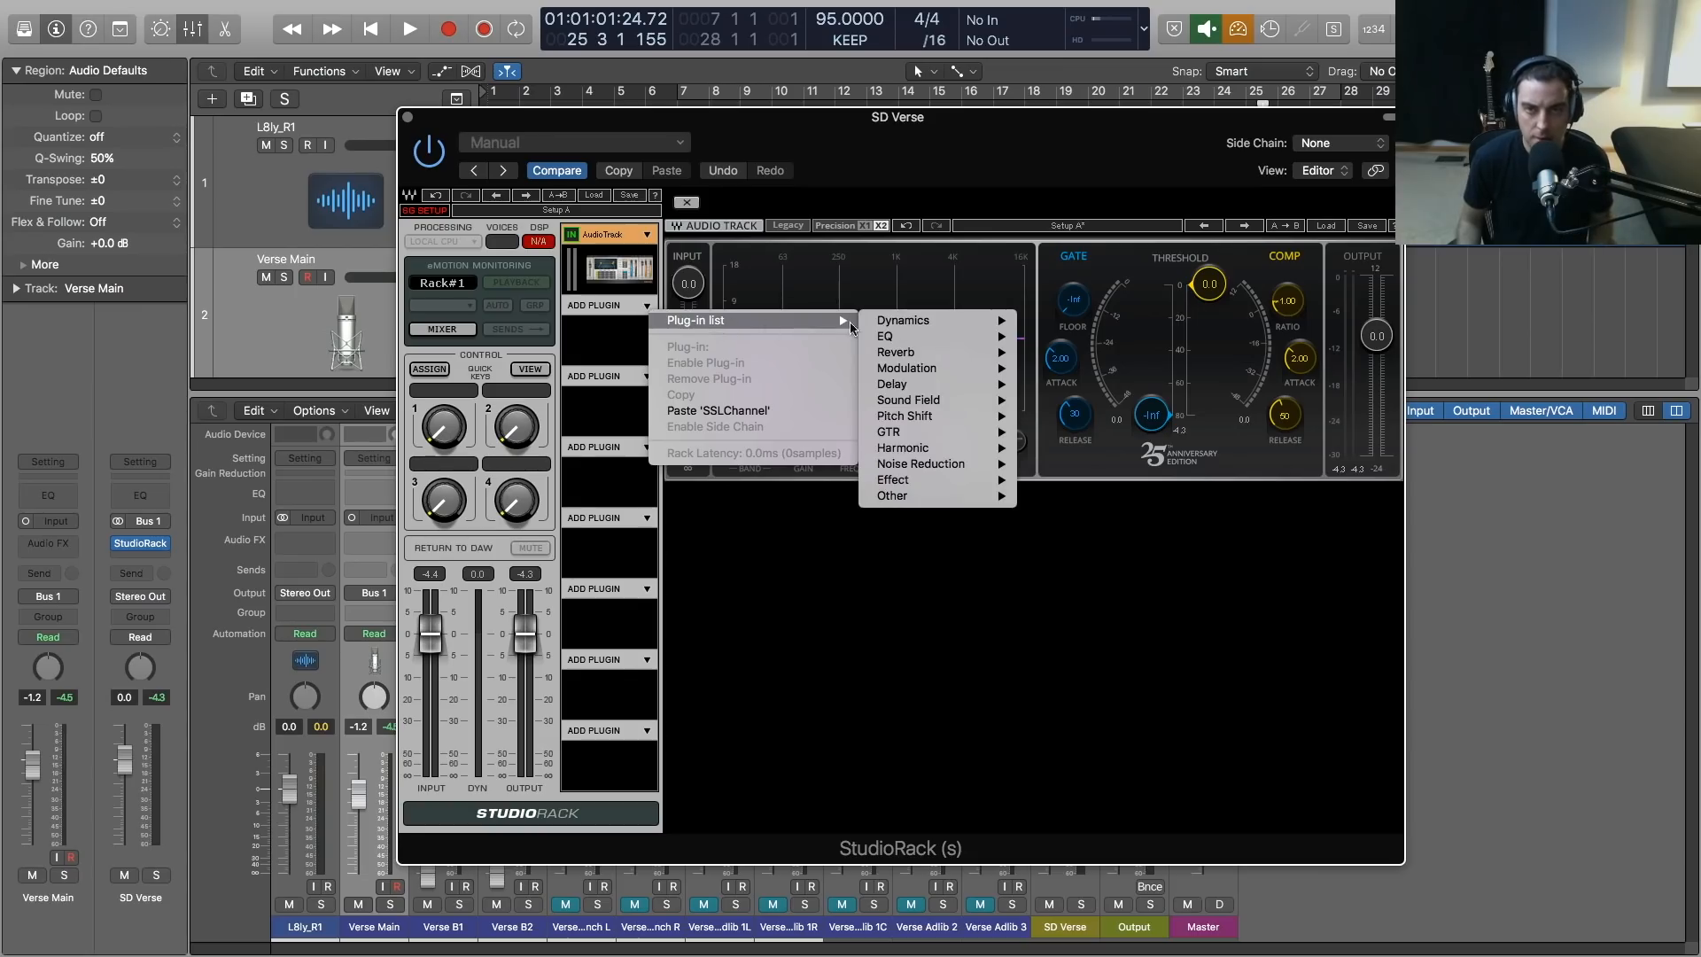
{"action": "mouse_move", "coordinate": [937, 336]}
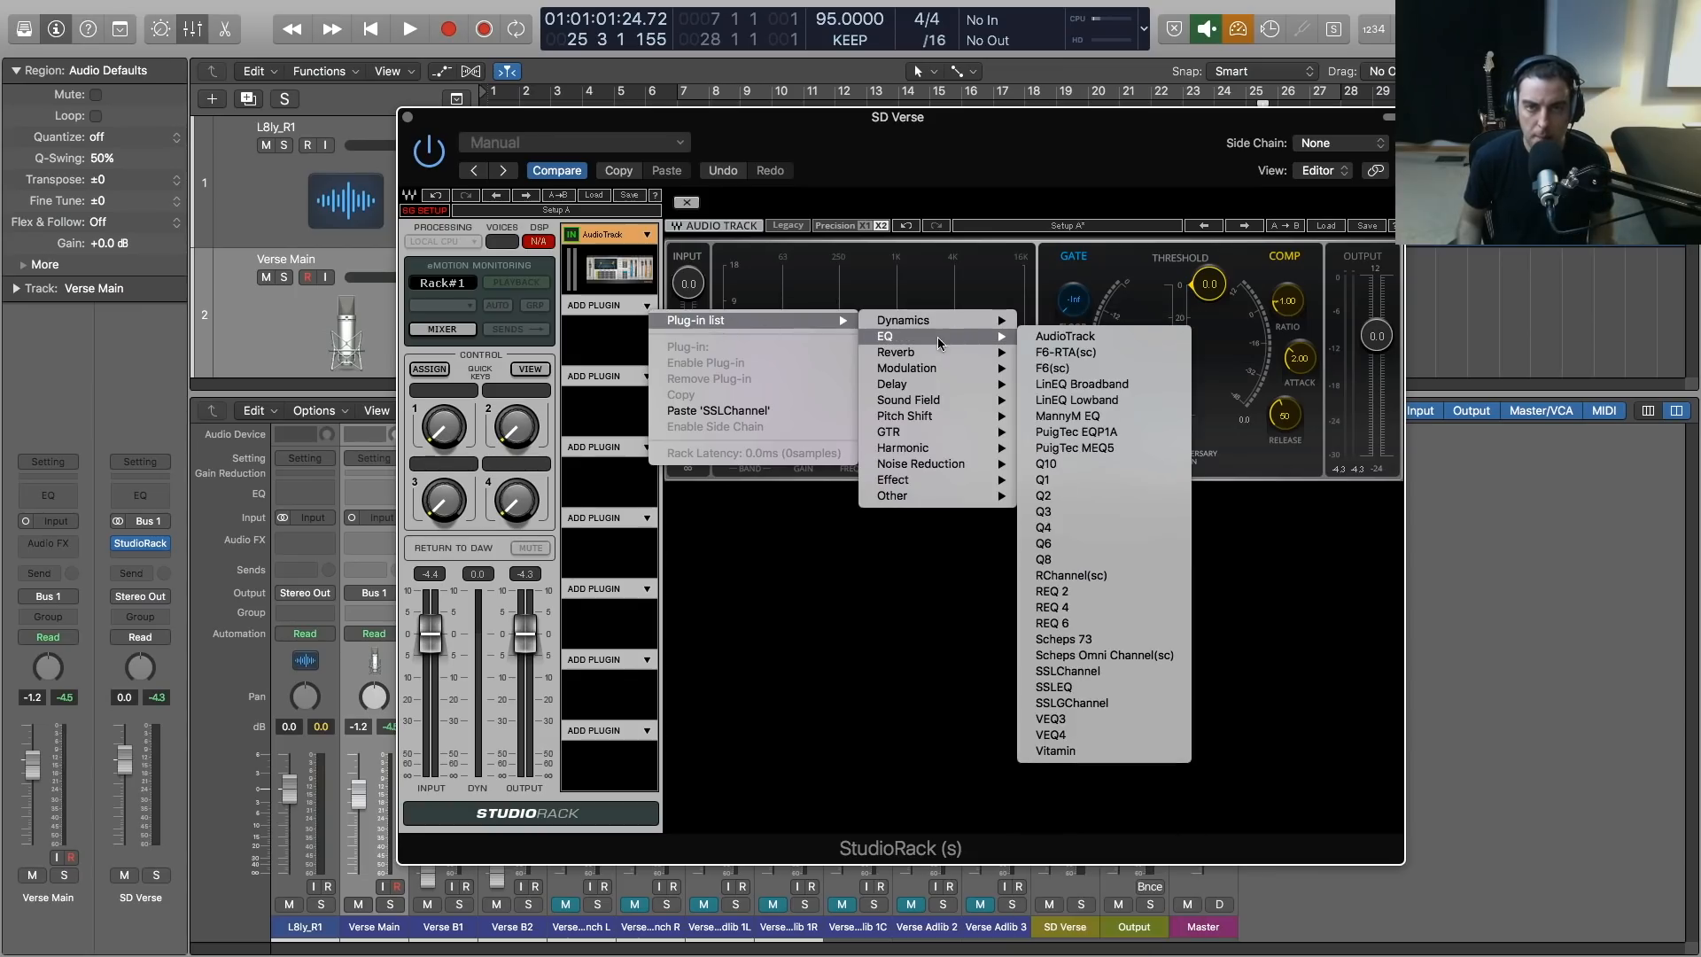
{"action": "left_click", "coordinate": [1071, 461]}
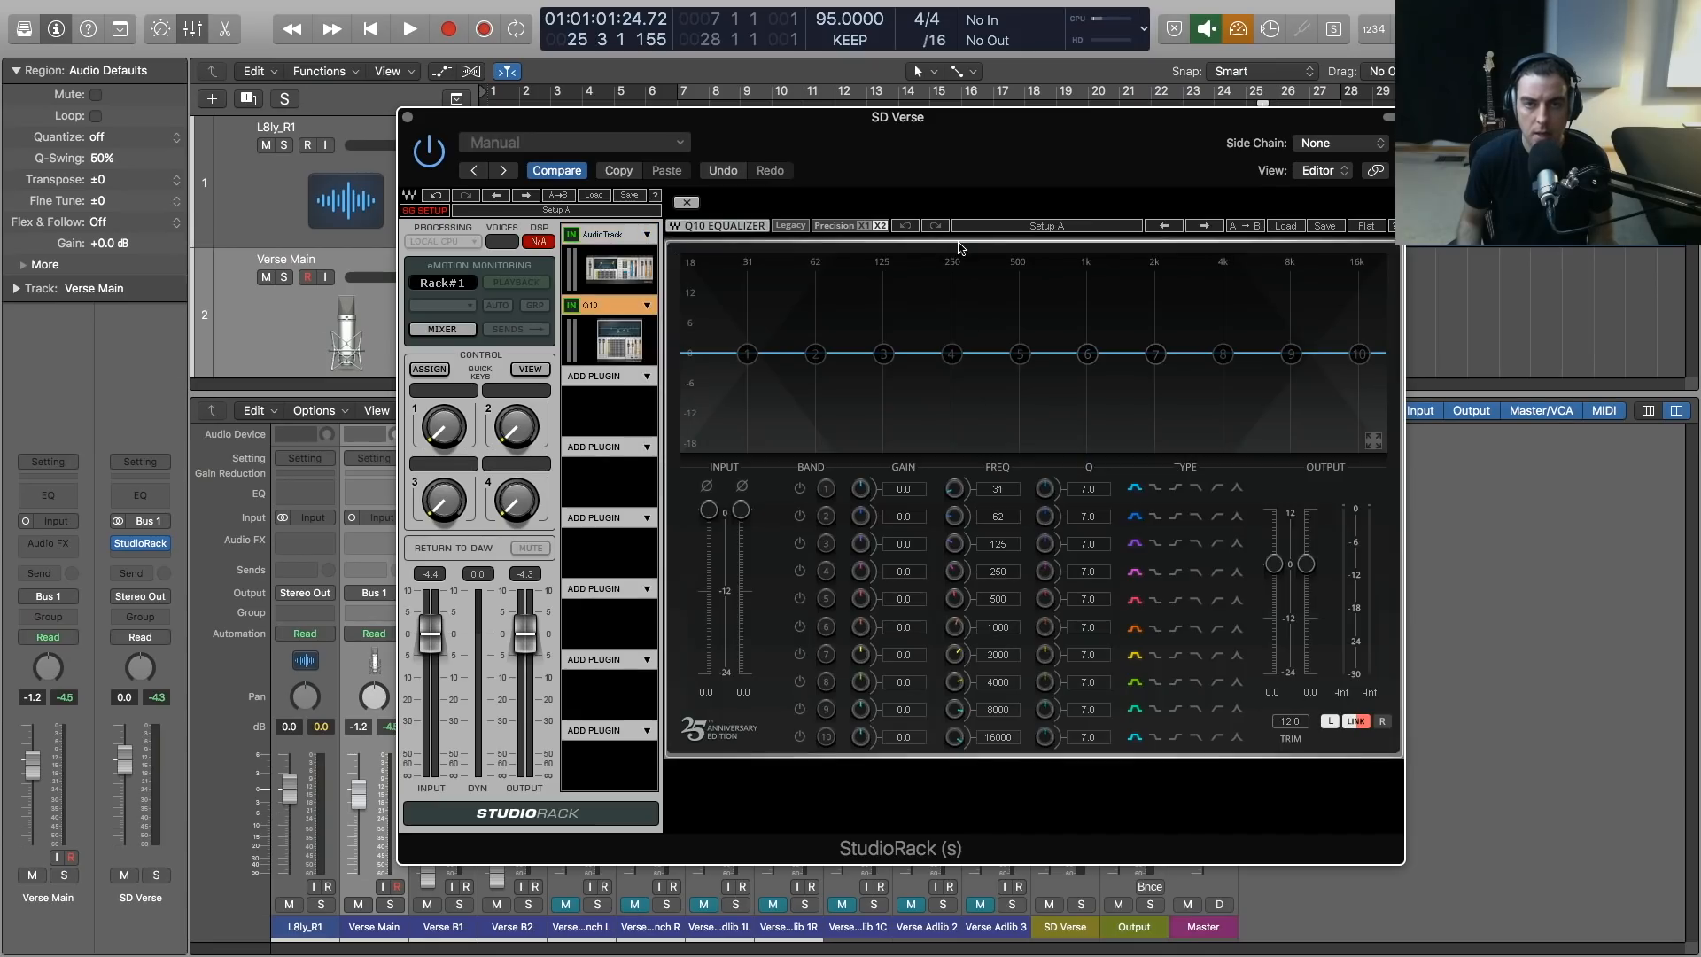
During playback, cut Q10 band 4 by 1.4 dB at 206 Hz and band 5 by 0.8 dB at 372 Hz
{"action": "key", "text": "space"}
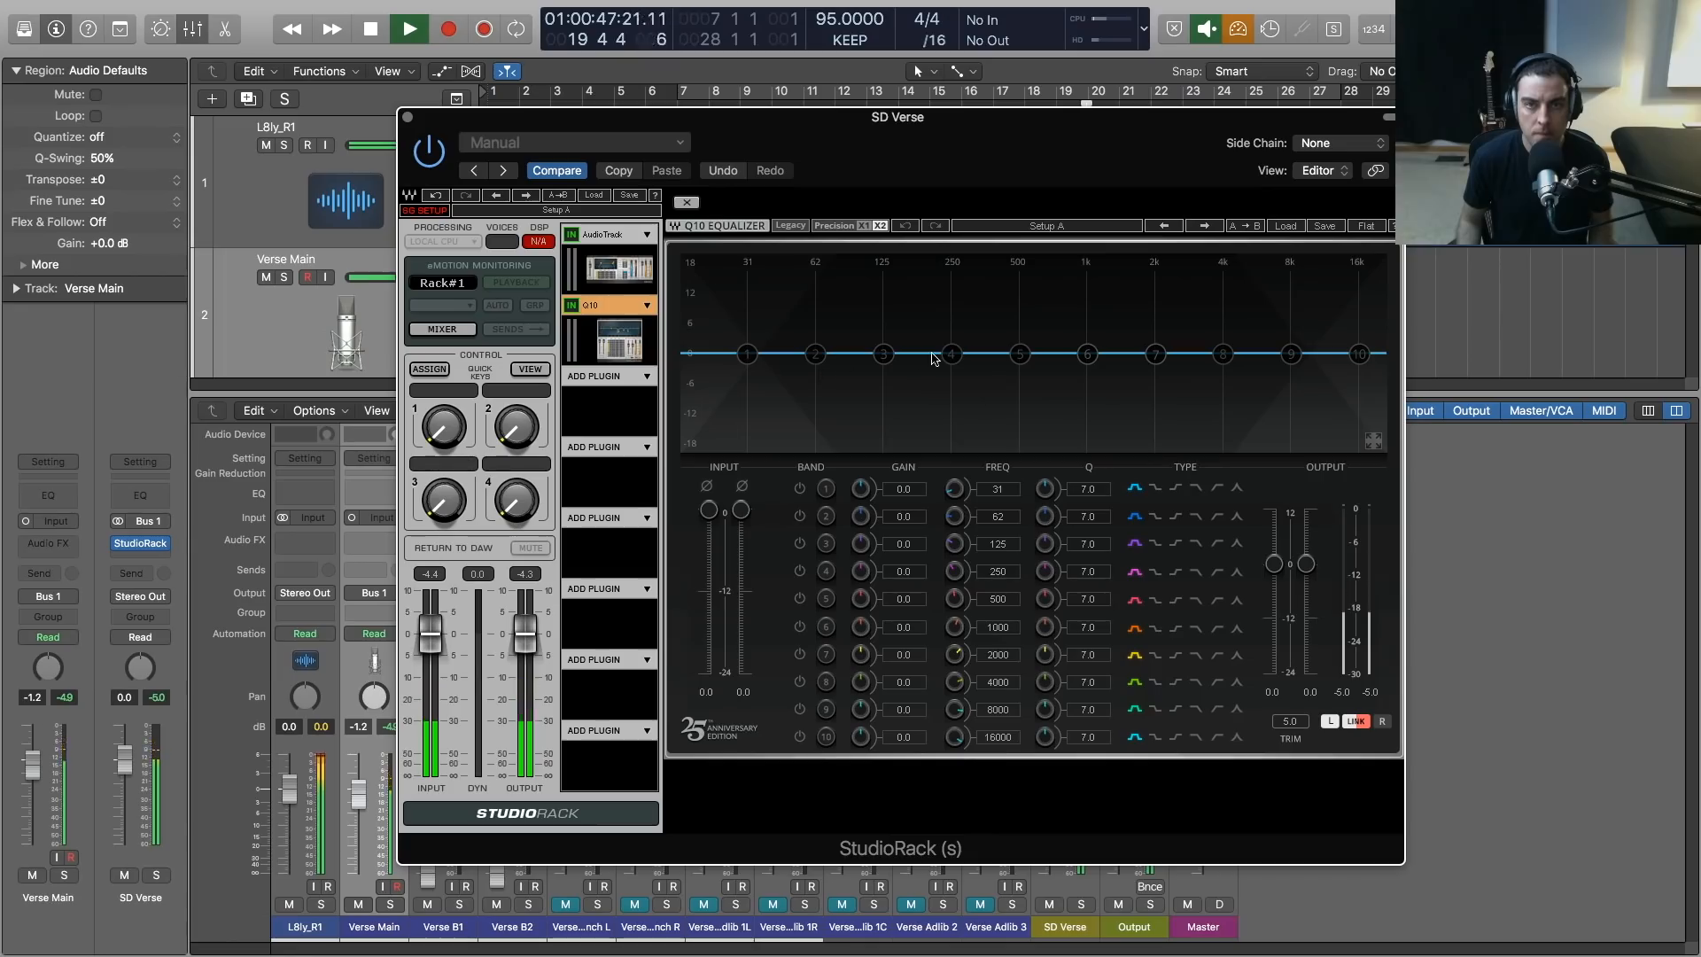
{"action": "left_click_drag", "start_coordinate": [951, 354], "coordinate": [990, 358]}
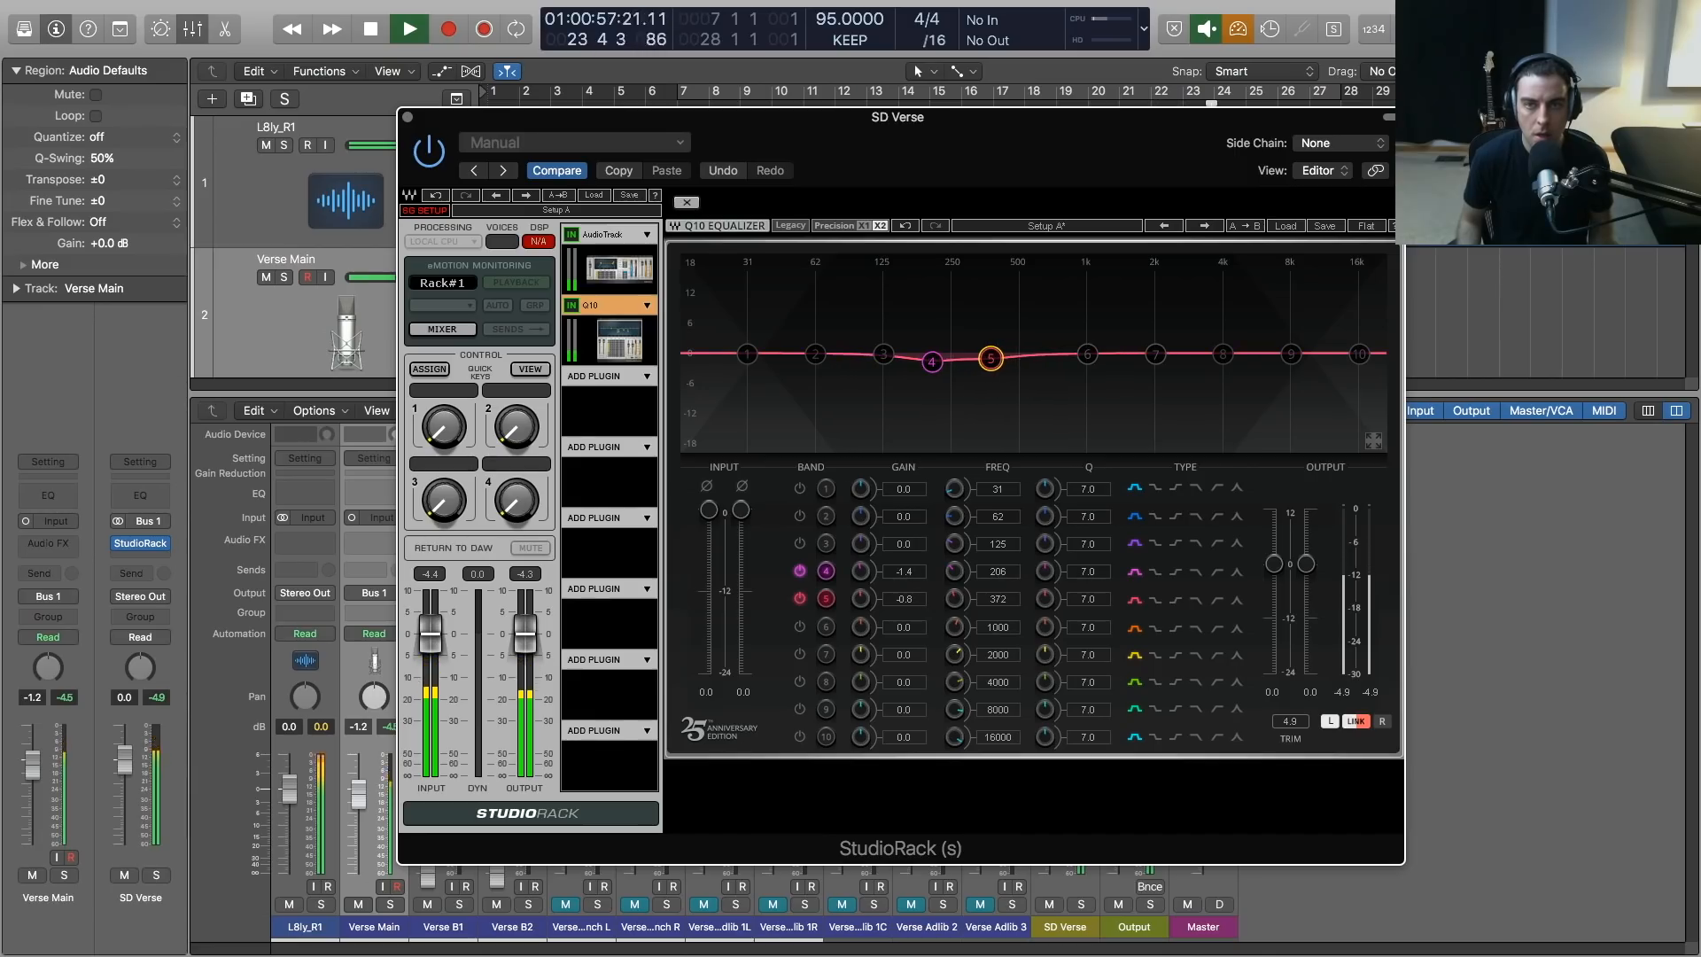
{"action": "key", "text": "space"}
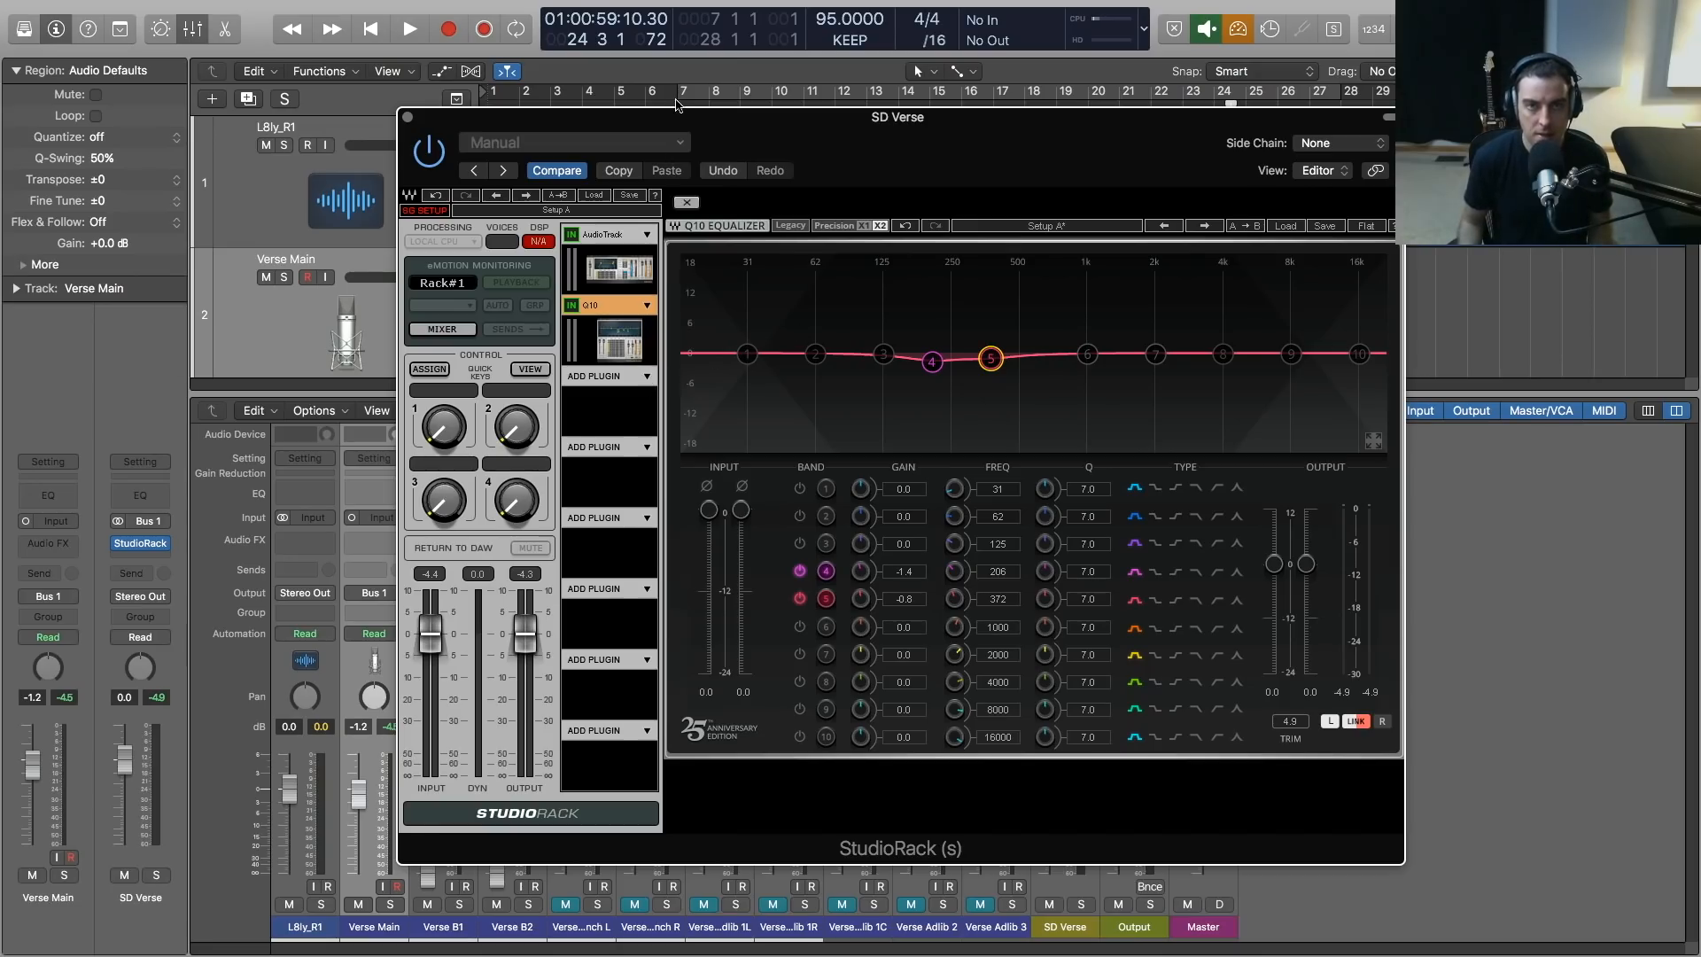
Load the CLA-76 compressor from the Dynamics plug-ins into the third StudioRack slot and keep the rack window in view
{"action": "left_click_drag", "start_coordinate": [676, 105], "coordinate": [813, 105]}
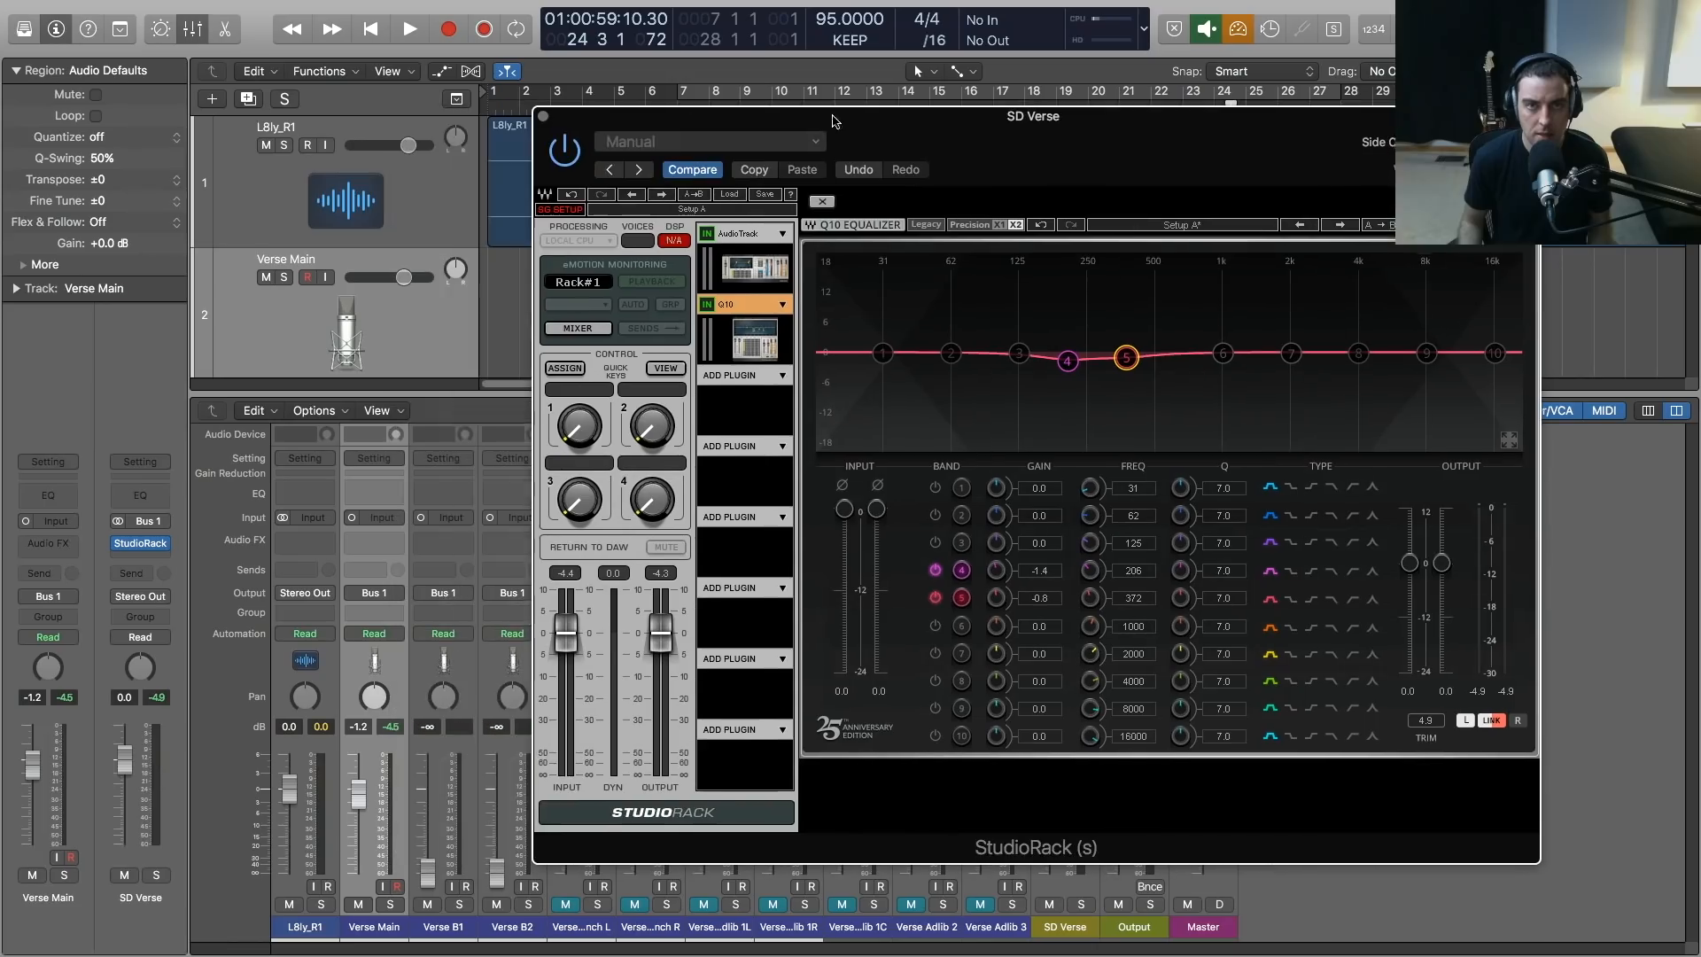
{"action": "left_click", "coordinate": [785, 376]}
{"action": "mouse_move", "coordinate": [826, 397]}
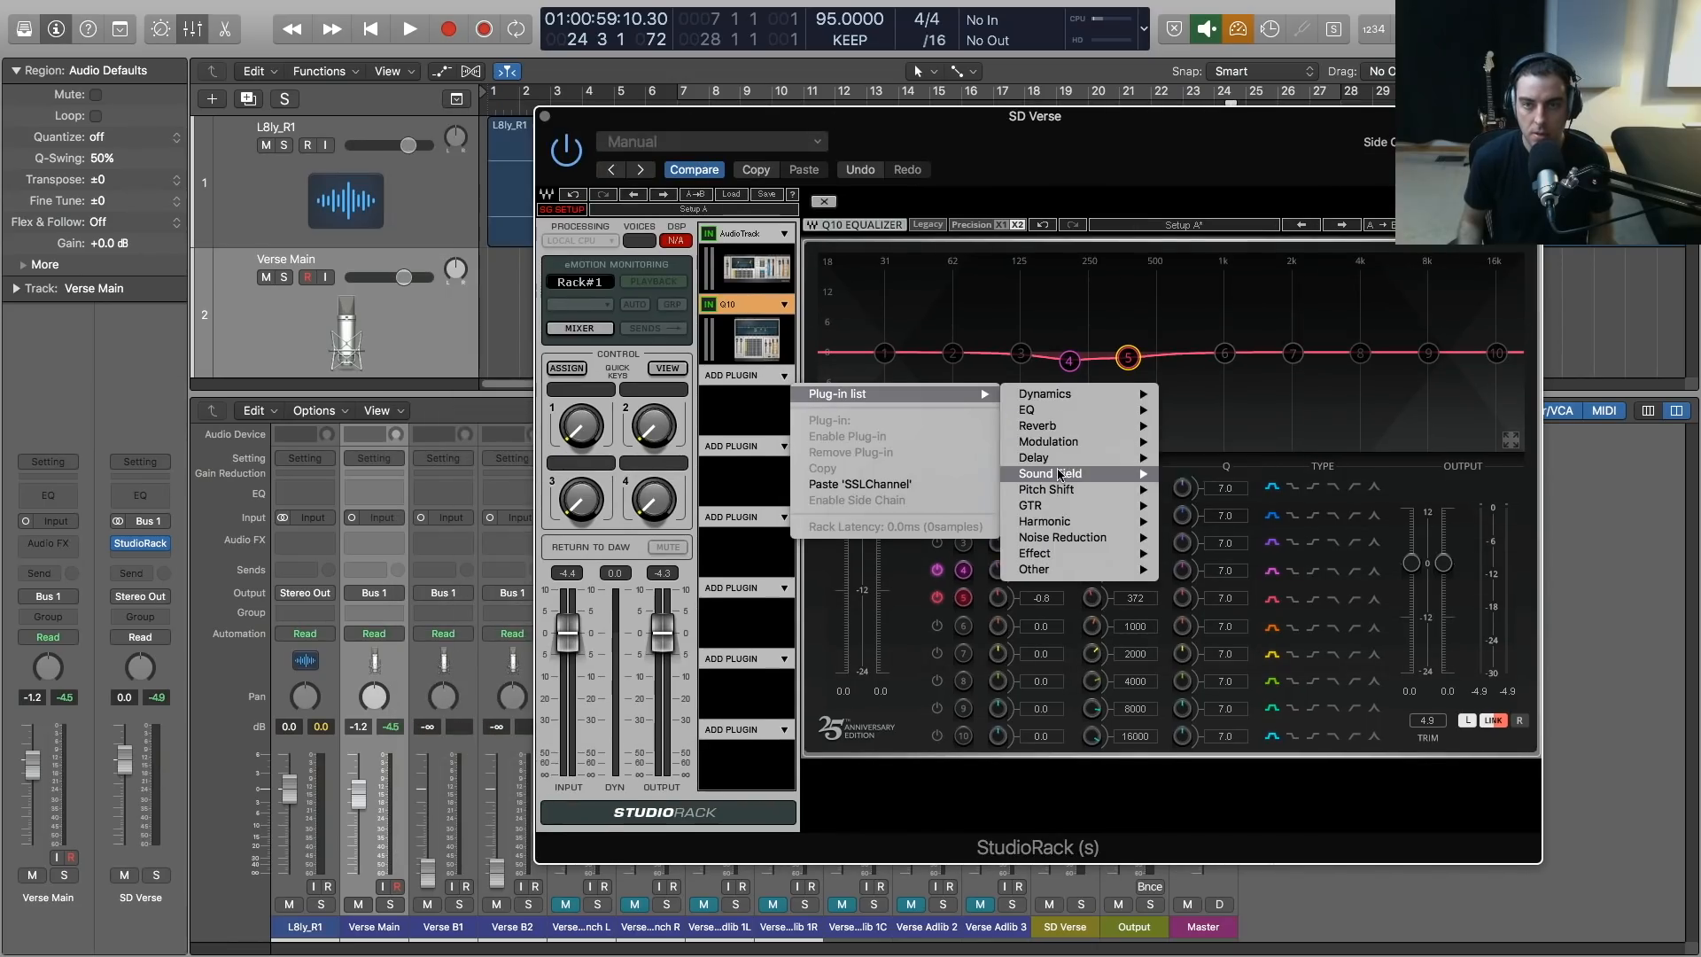
{"action": "mouse_move", "coordinate": [1078, 397]}
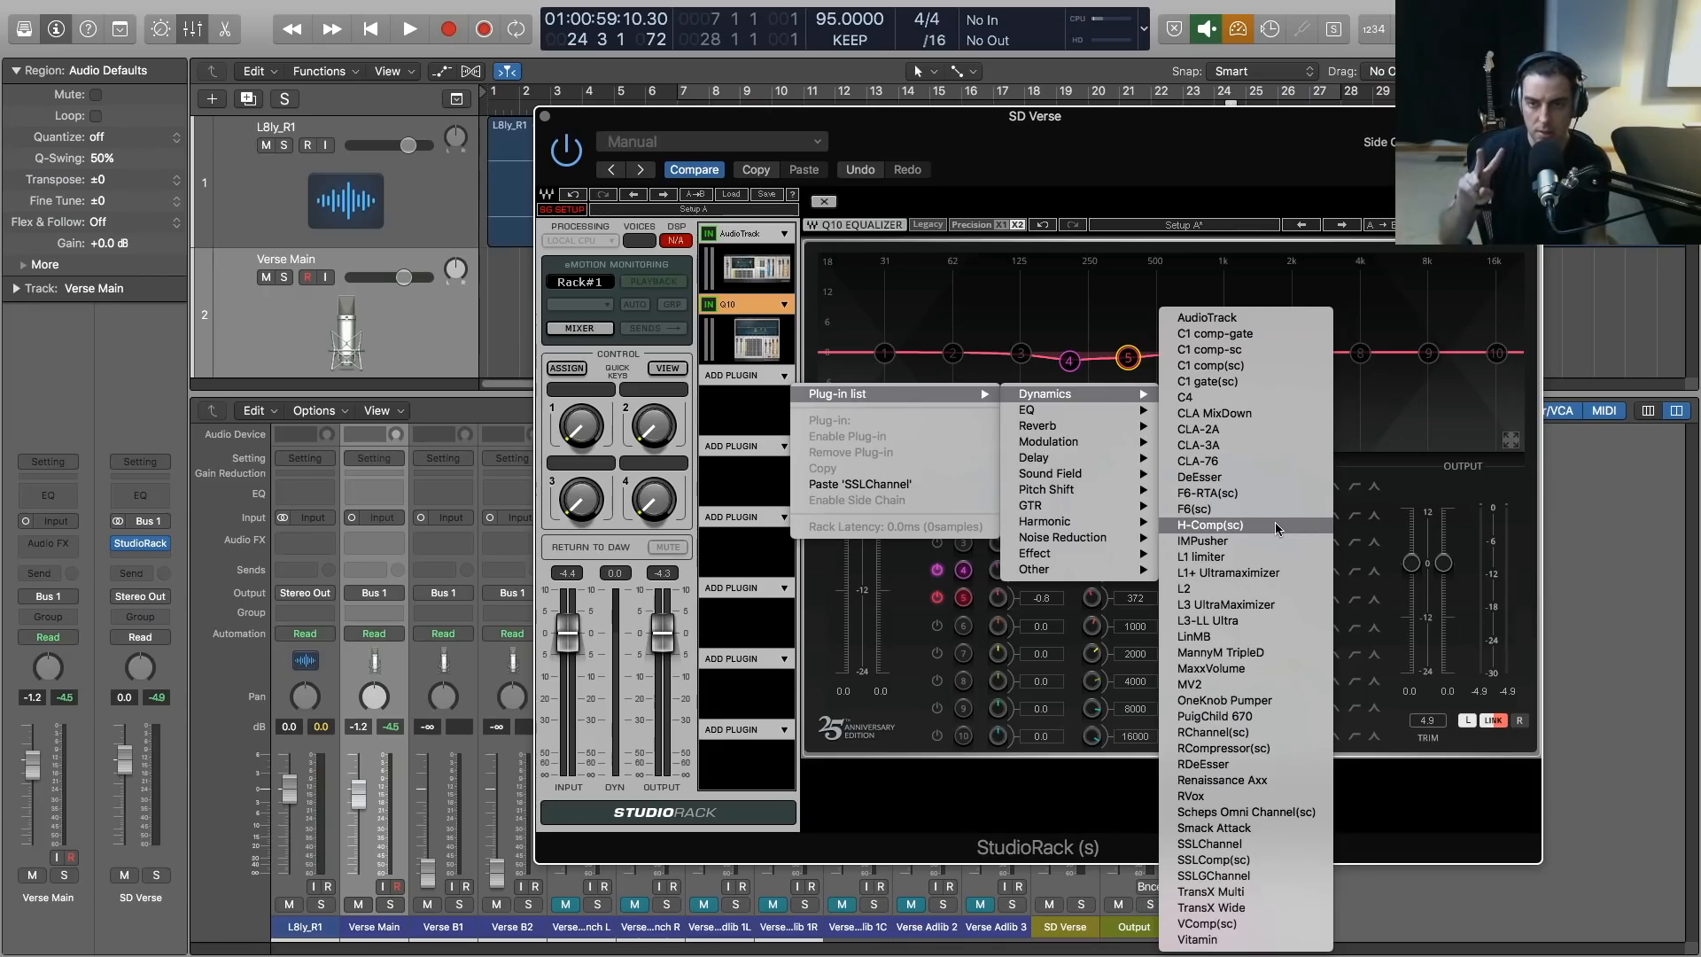
{"action": "left_click", "coordinate": [1273, 461]}
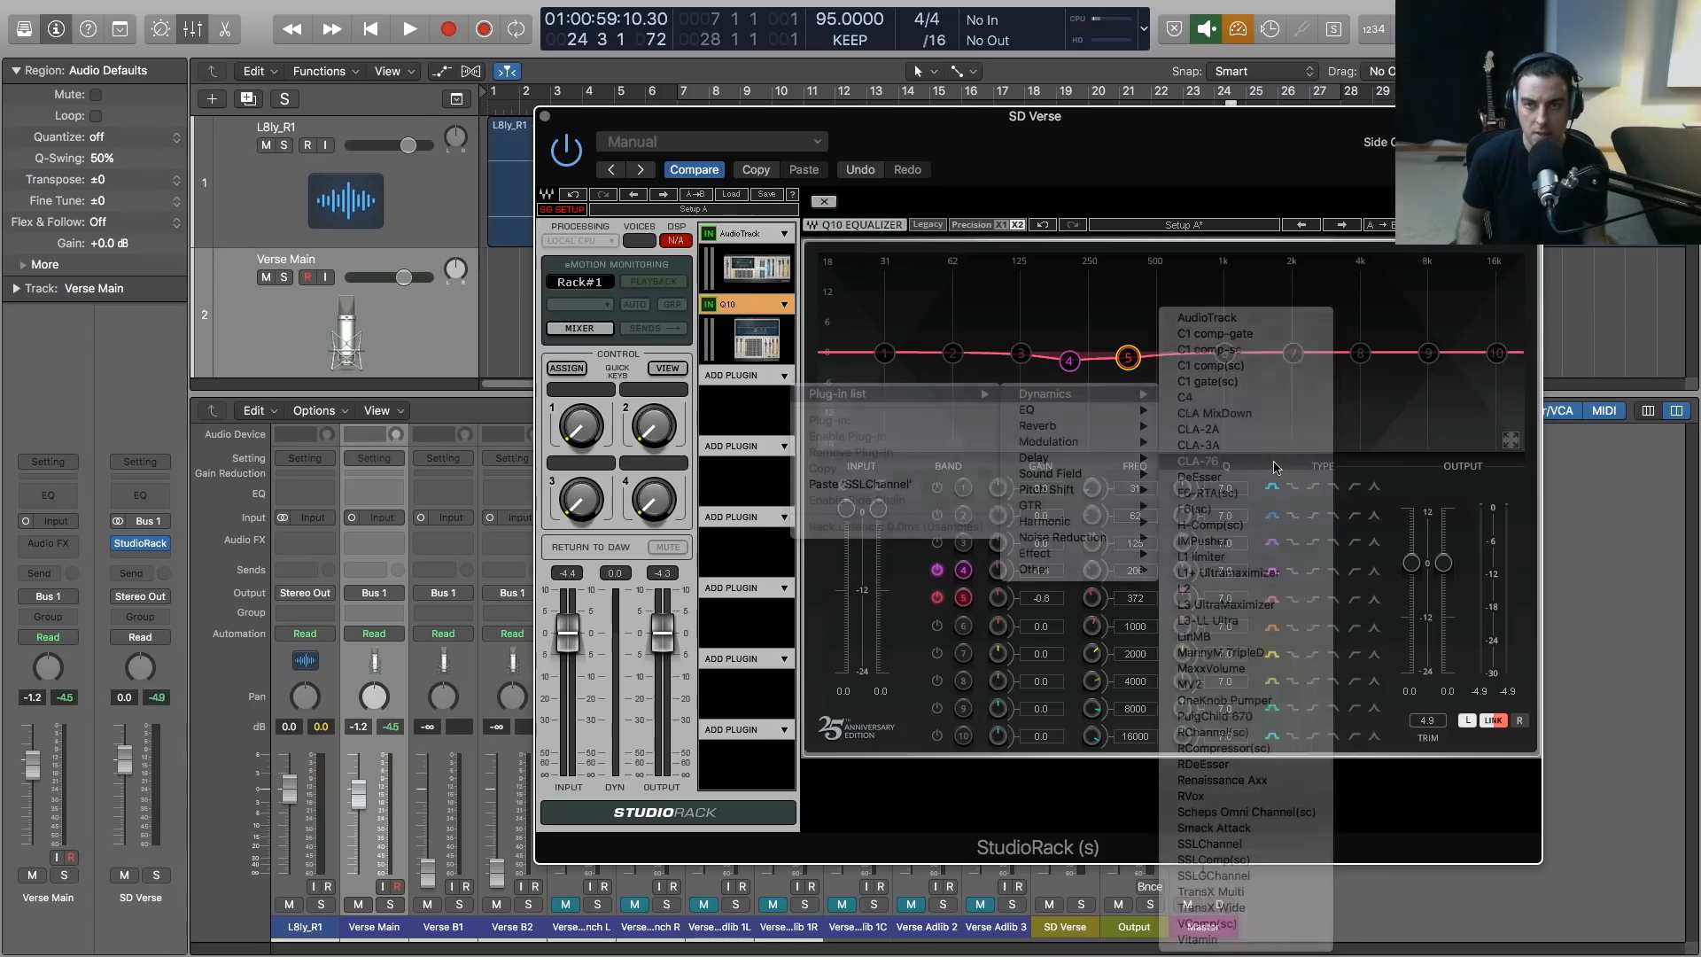
{"action": "left_click_drag", "start_coordinate": [895, 114], "coordinate": [867, 116]}
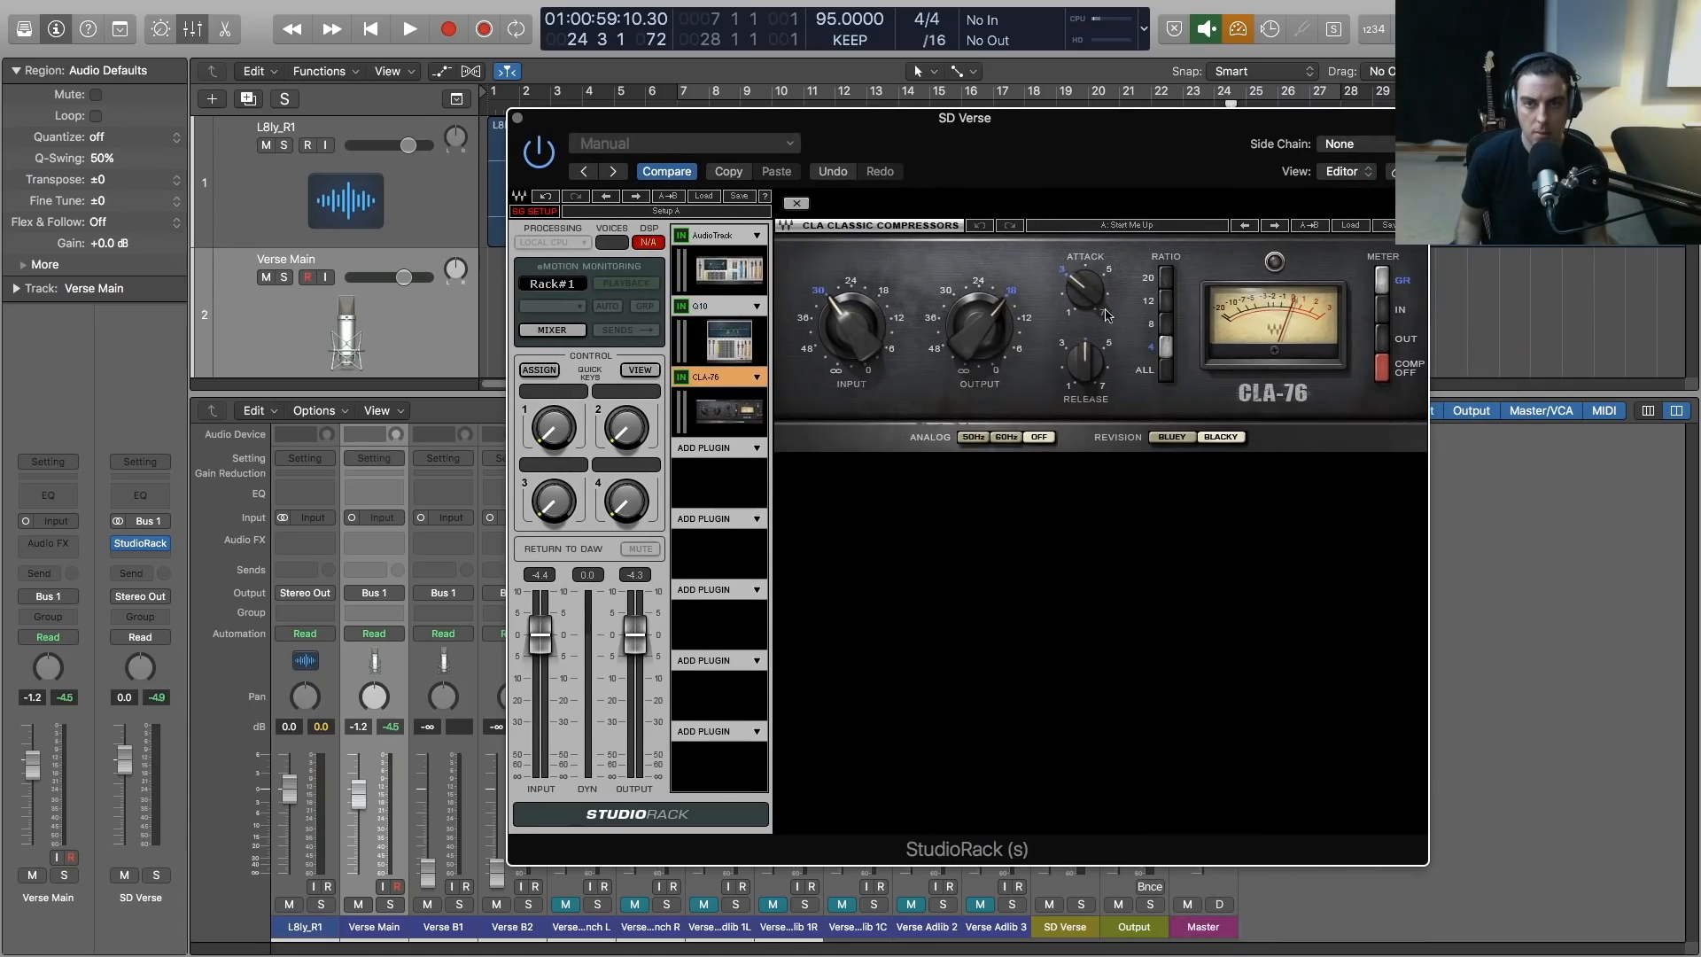
Switch the CLA-76 to the Bluey revision, set its input to about 36 and rebalance the output during playback
{"action": "left_click", "coordinate": [1169, 436]}
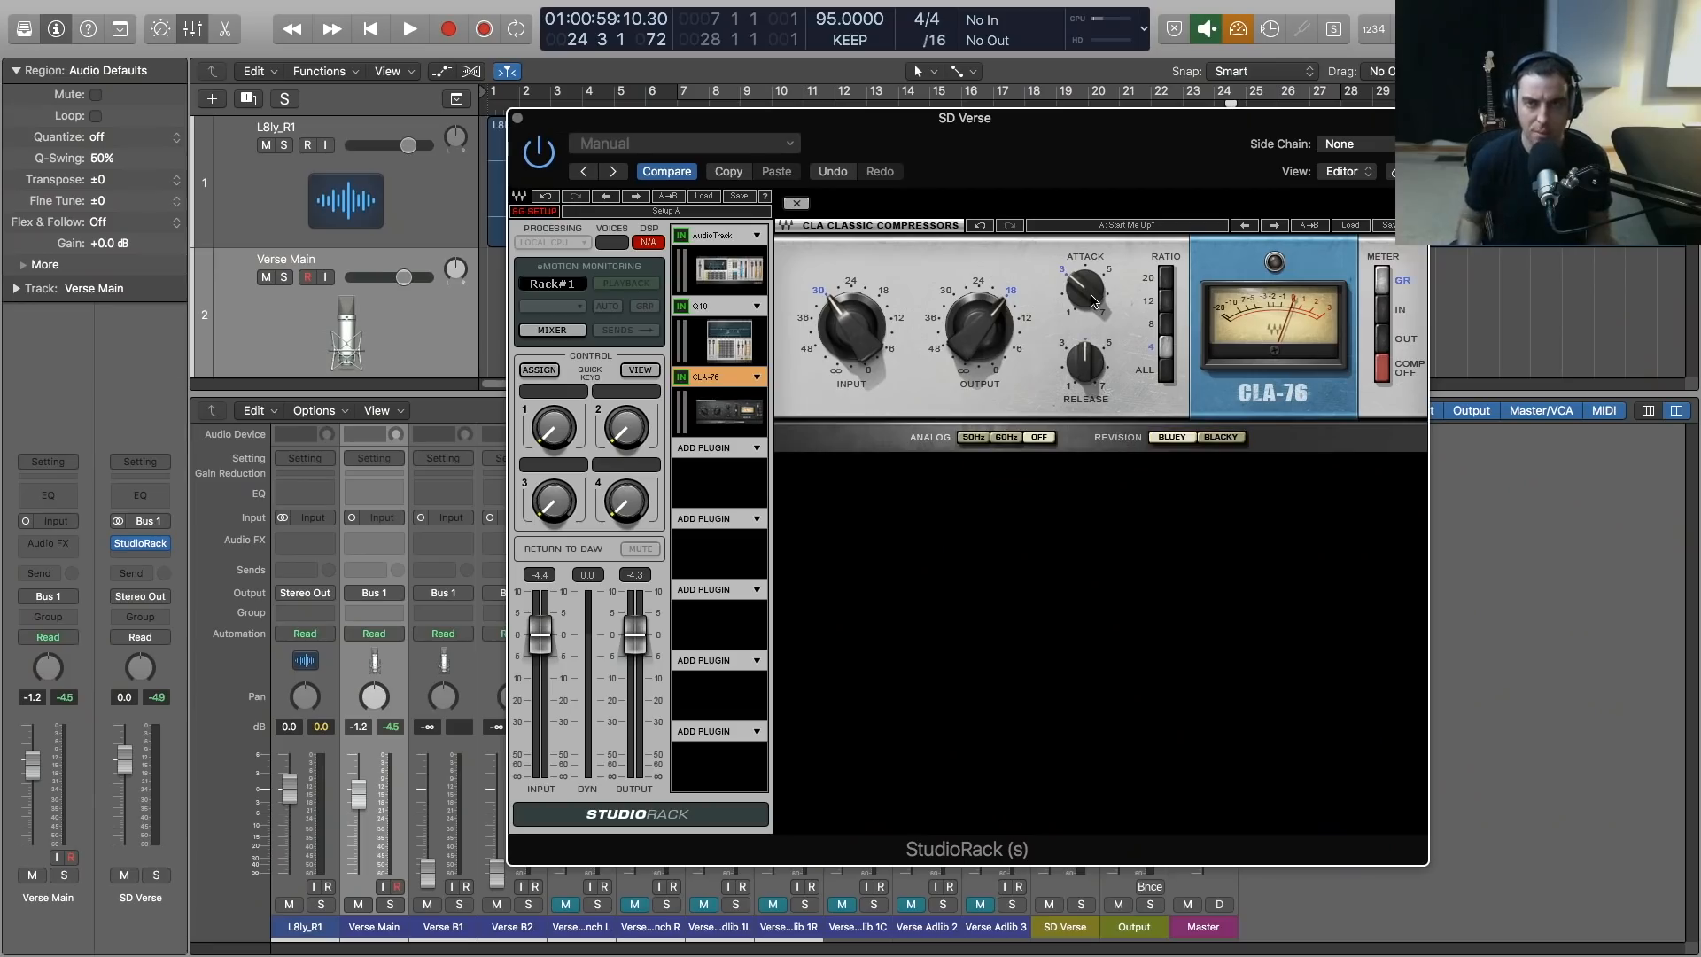
{"action": "key", "text": "space"}
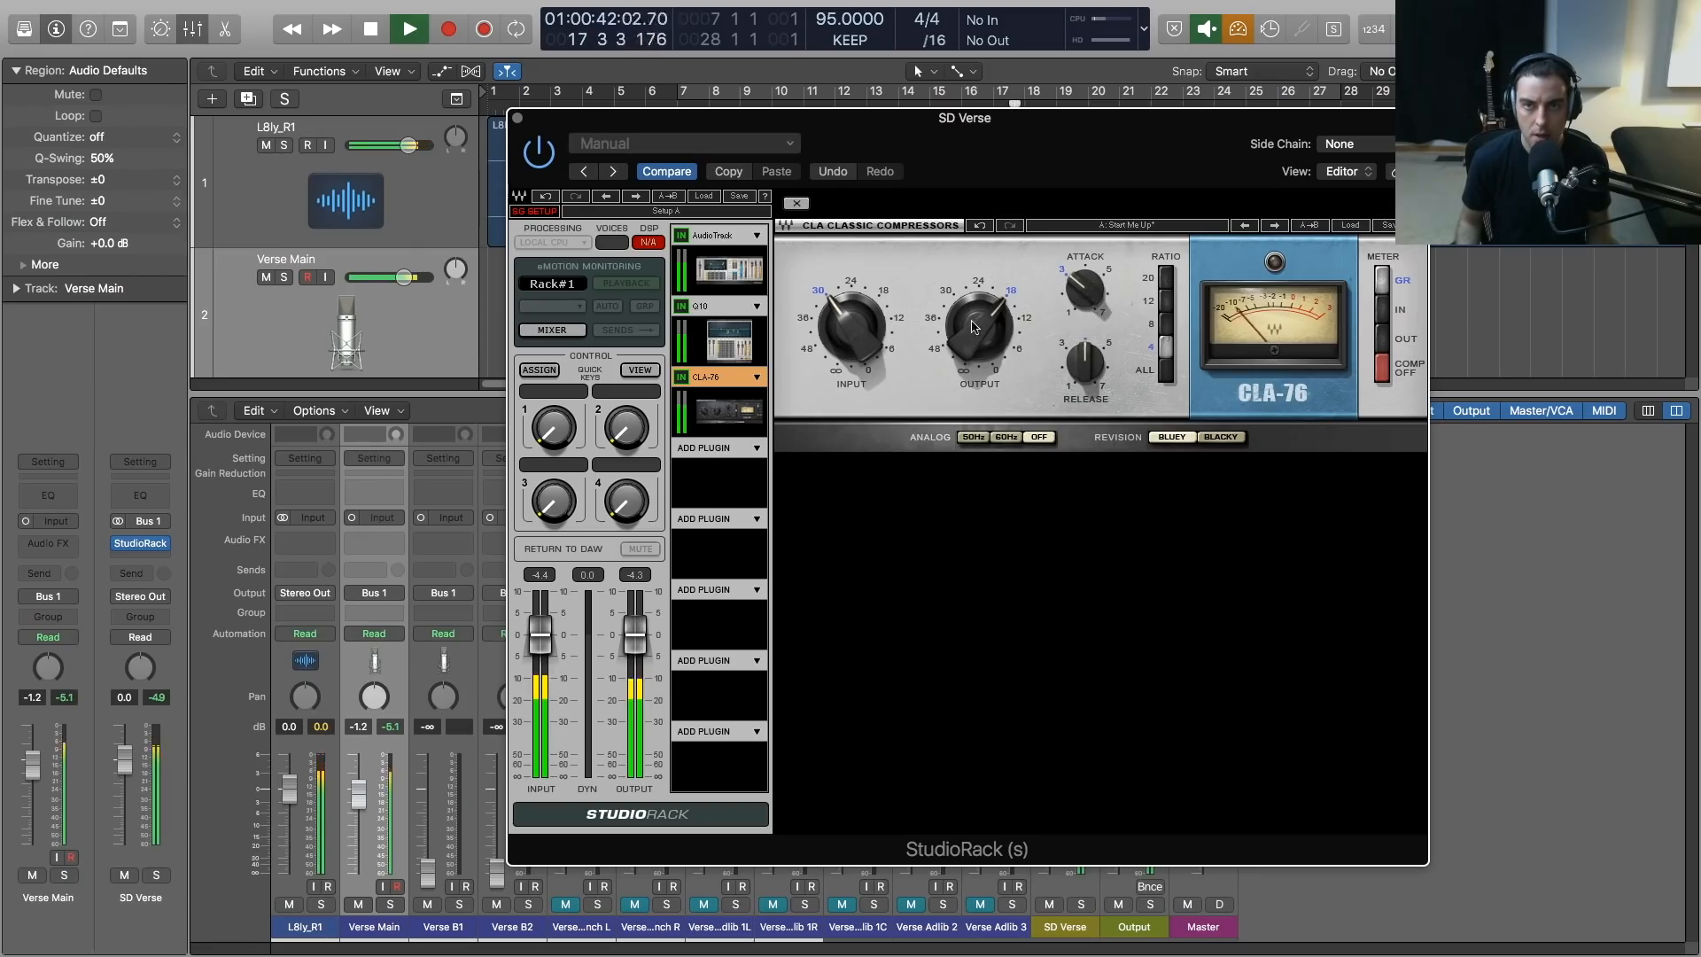
{"action": "mouse_move", "coordinate": [973, 328]}
{"action": "left_mouse_down"}
{"action": "mouse_move", "coordinate": [972, 353]}
{"action": "mouse_move", "coordinate": [972, 329]}
{"action": "left_mouse_up"}
{"action": "left_click_drag", "start_coordinate": [868, 333], "coordinate": [853, 300]}
{"action": "left_click_drag", "start_coordinate": [946, 331], "coordinate": [954, 342]}
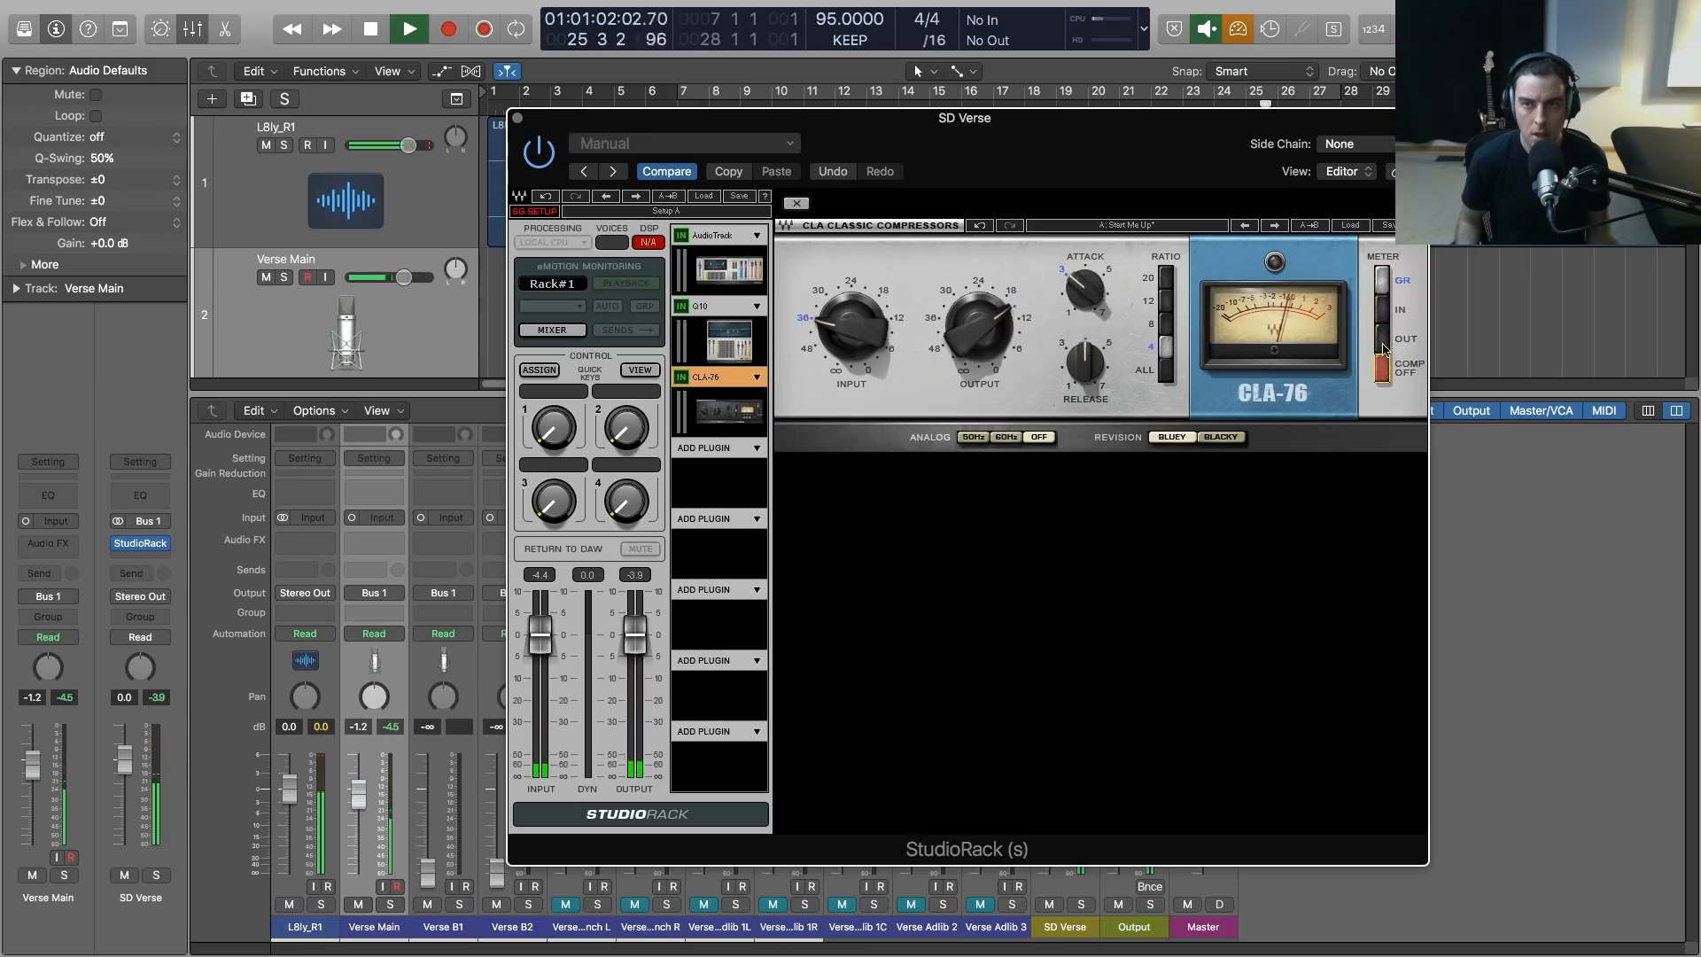
{"action": "key", "text": "space"}
{"action": "key", "text": "space"}
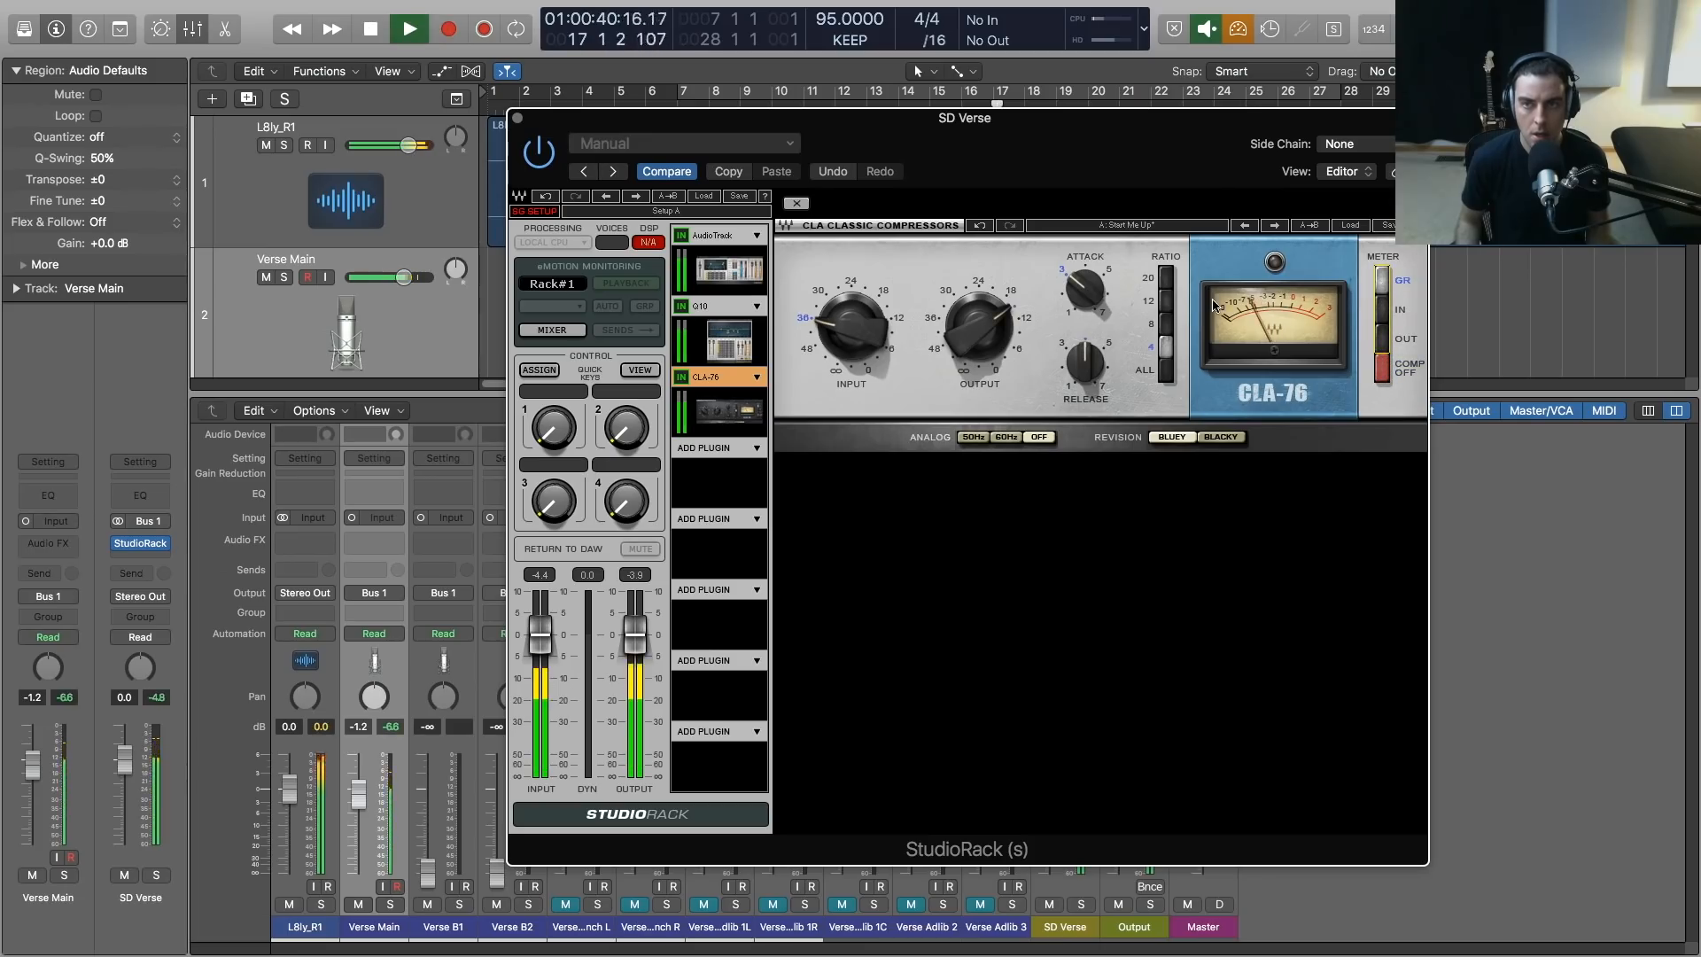
Replay the verse, lower the CLA-76 input to between 36 and 48, and raise its output to about 12
{"action": "left_click_drag", "start_coordinate": [862, 322], "coordinate": [855, 336]}
{"action": "left_click_drag", "start_coordinate": [979, 329], "coordinate": [979, 318]}
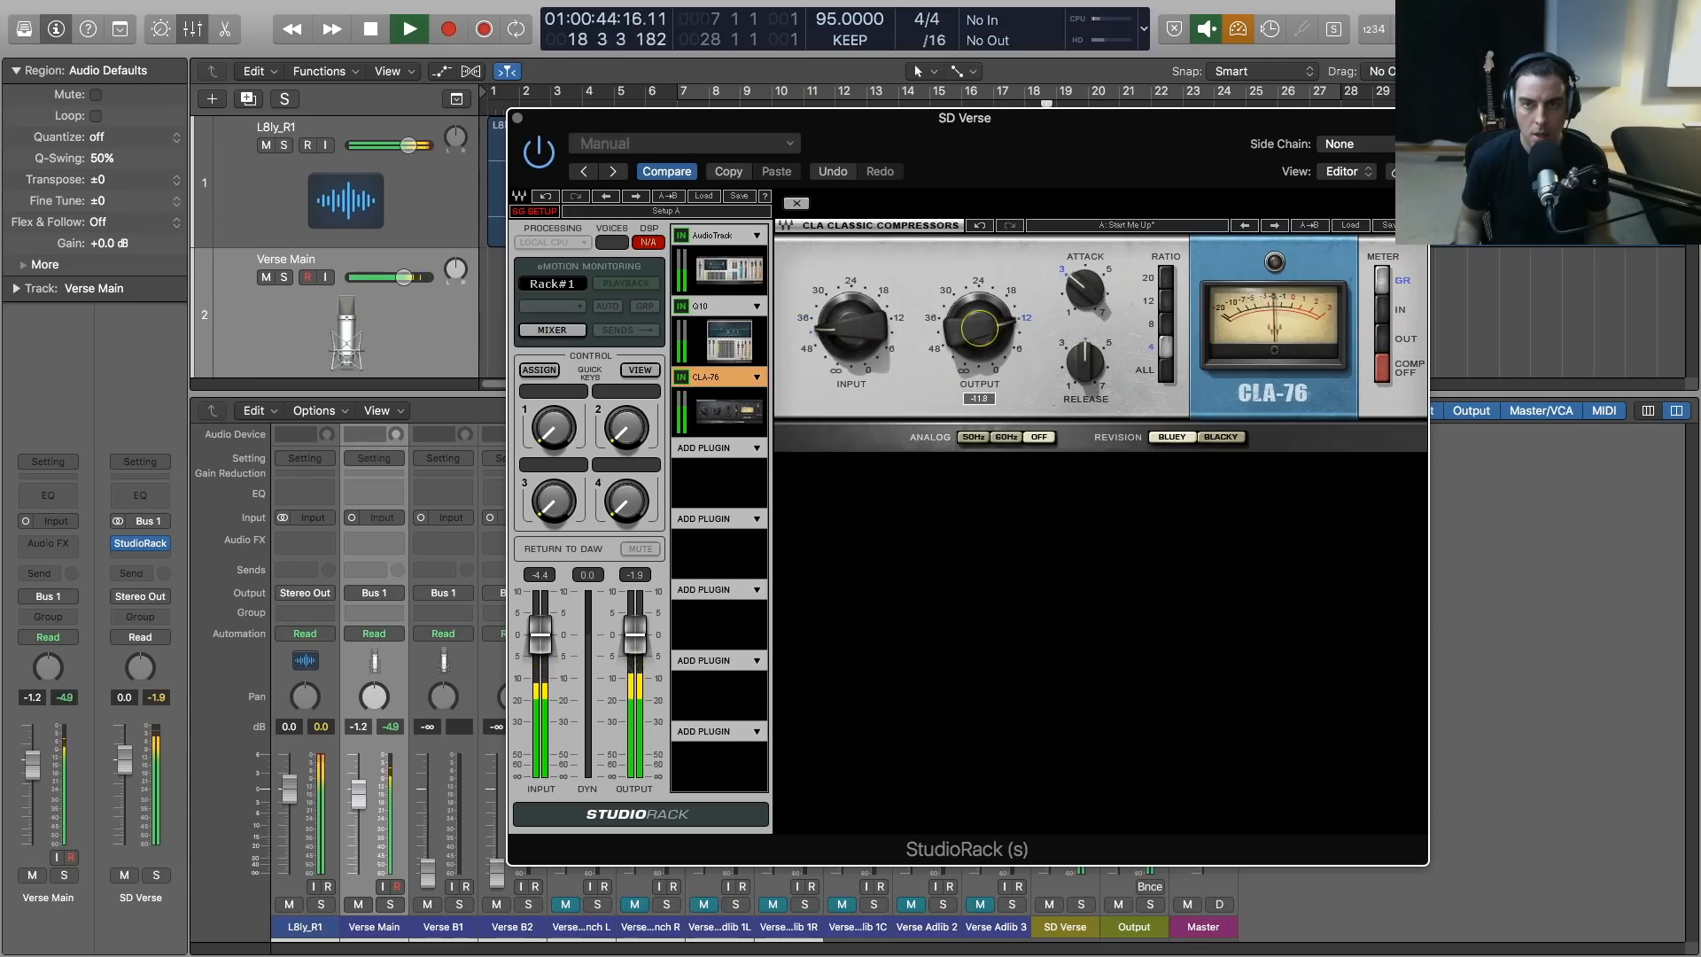
{"action": "scroll", "coordinate": [971, 329], "scroll_direction": "down", "scroll_amount": 2}
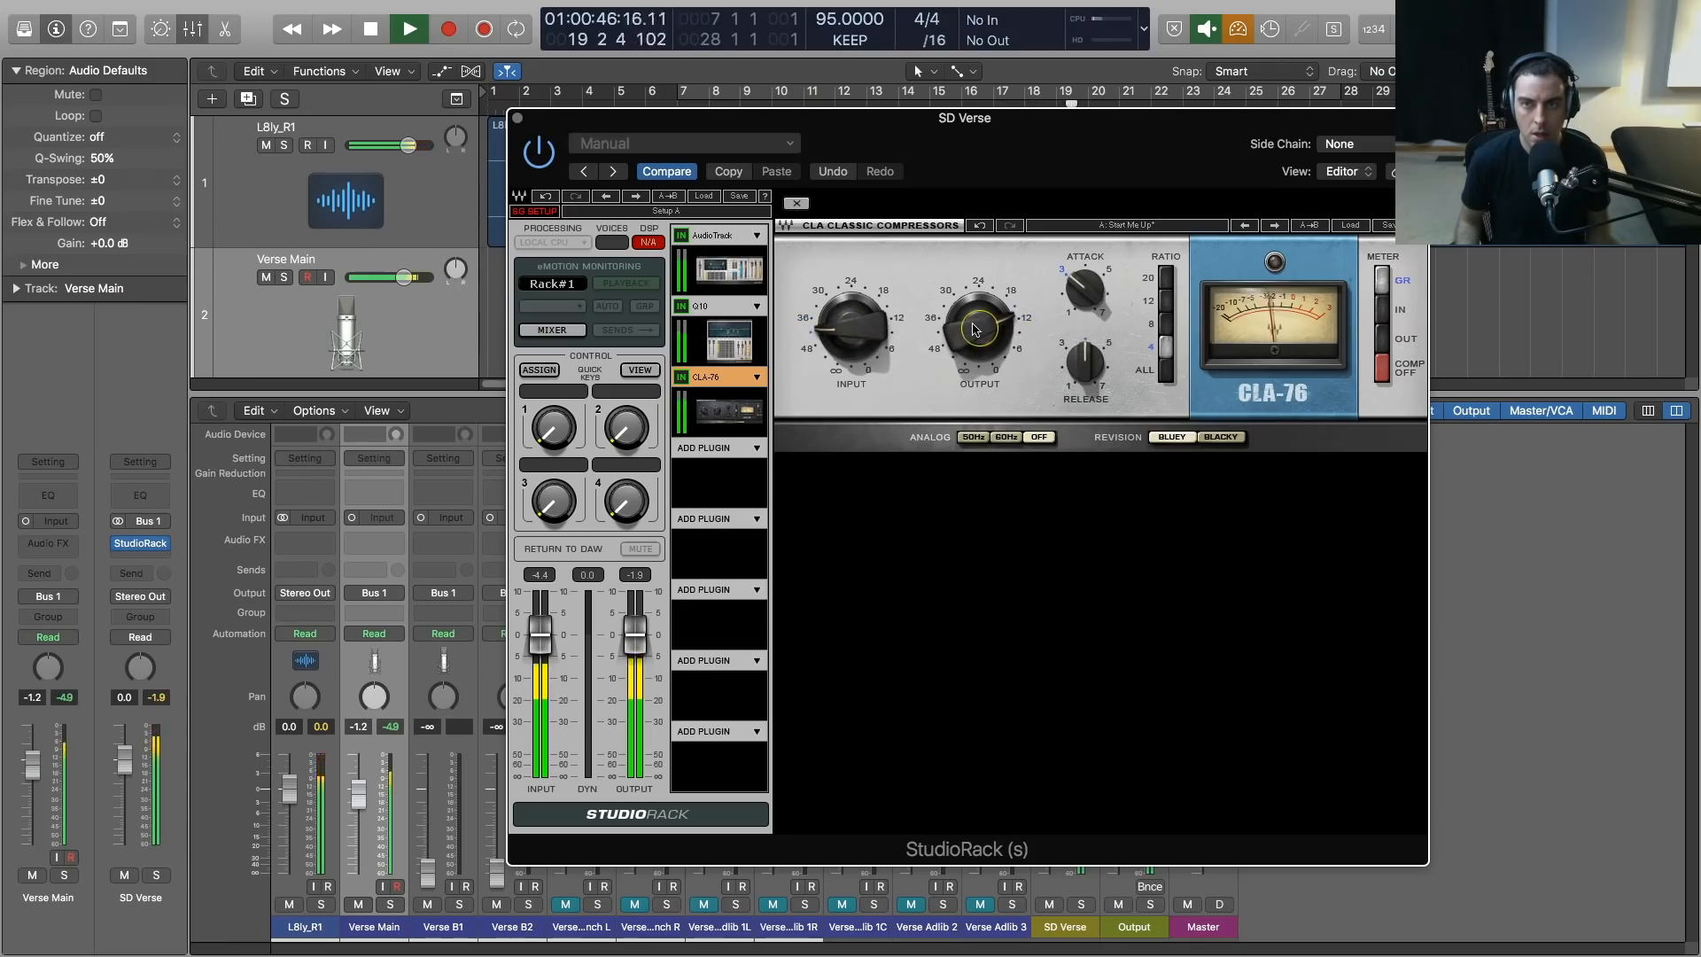
{"action": "left_click_drag", "start_coordinate": [853, 329], "coordinate": [853, 334]}
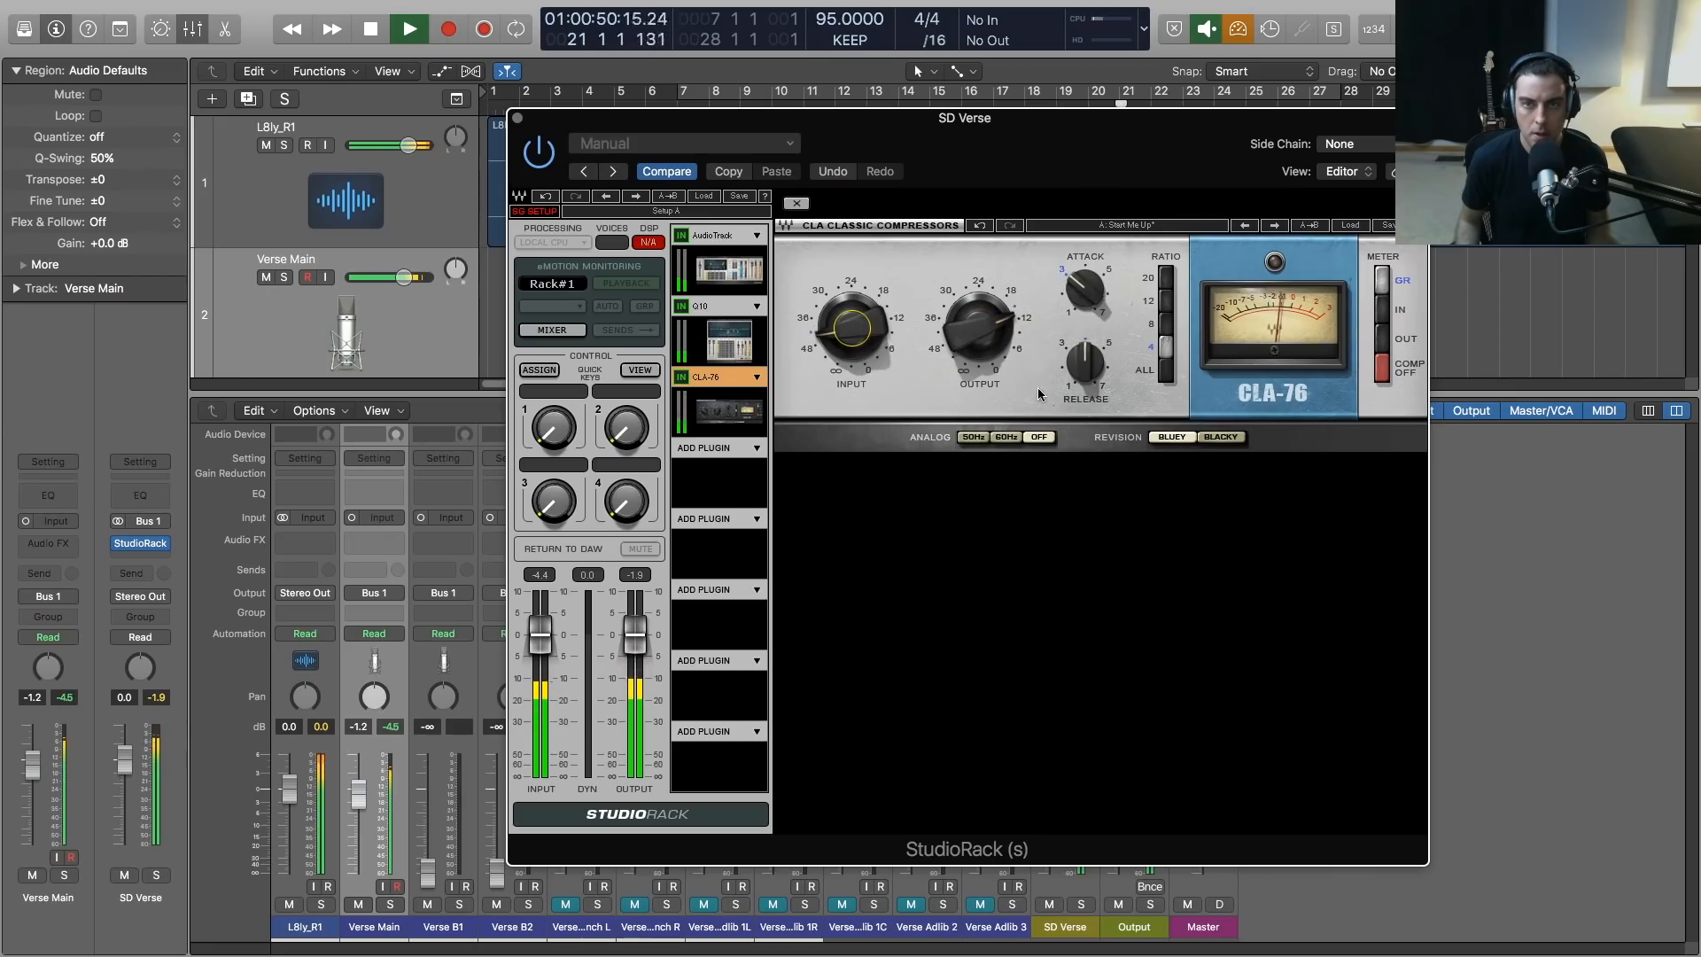
Lower the CLA-76's attack and release settings slightly by ear and replay the verse to judge the compression
{"action": "left_click_drag", "start_coordinate": [1086, 292], "coordinate": [1086, 282]}
{"action": "left_click_drag", "start_coordinate": [1084, 361], "coordinate": [1085, 369]}
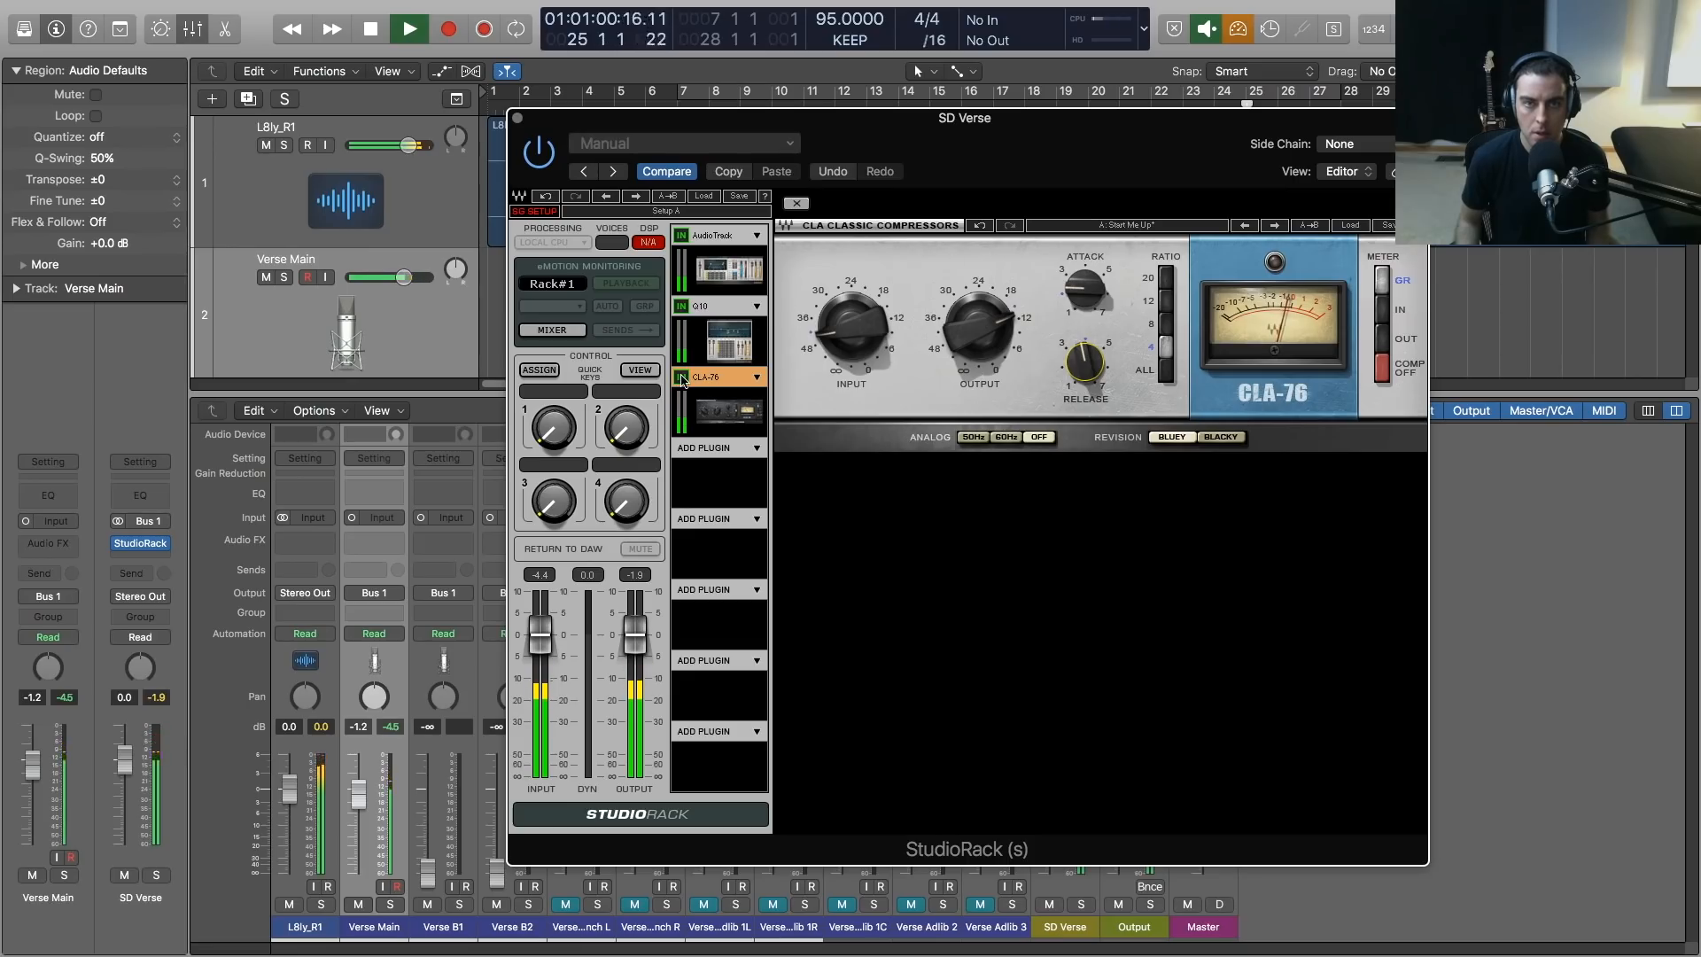
{"action": "key", "text": "space"}
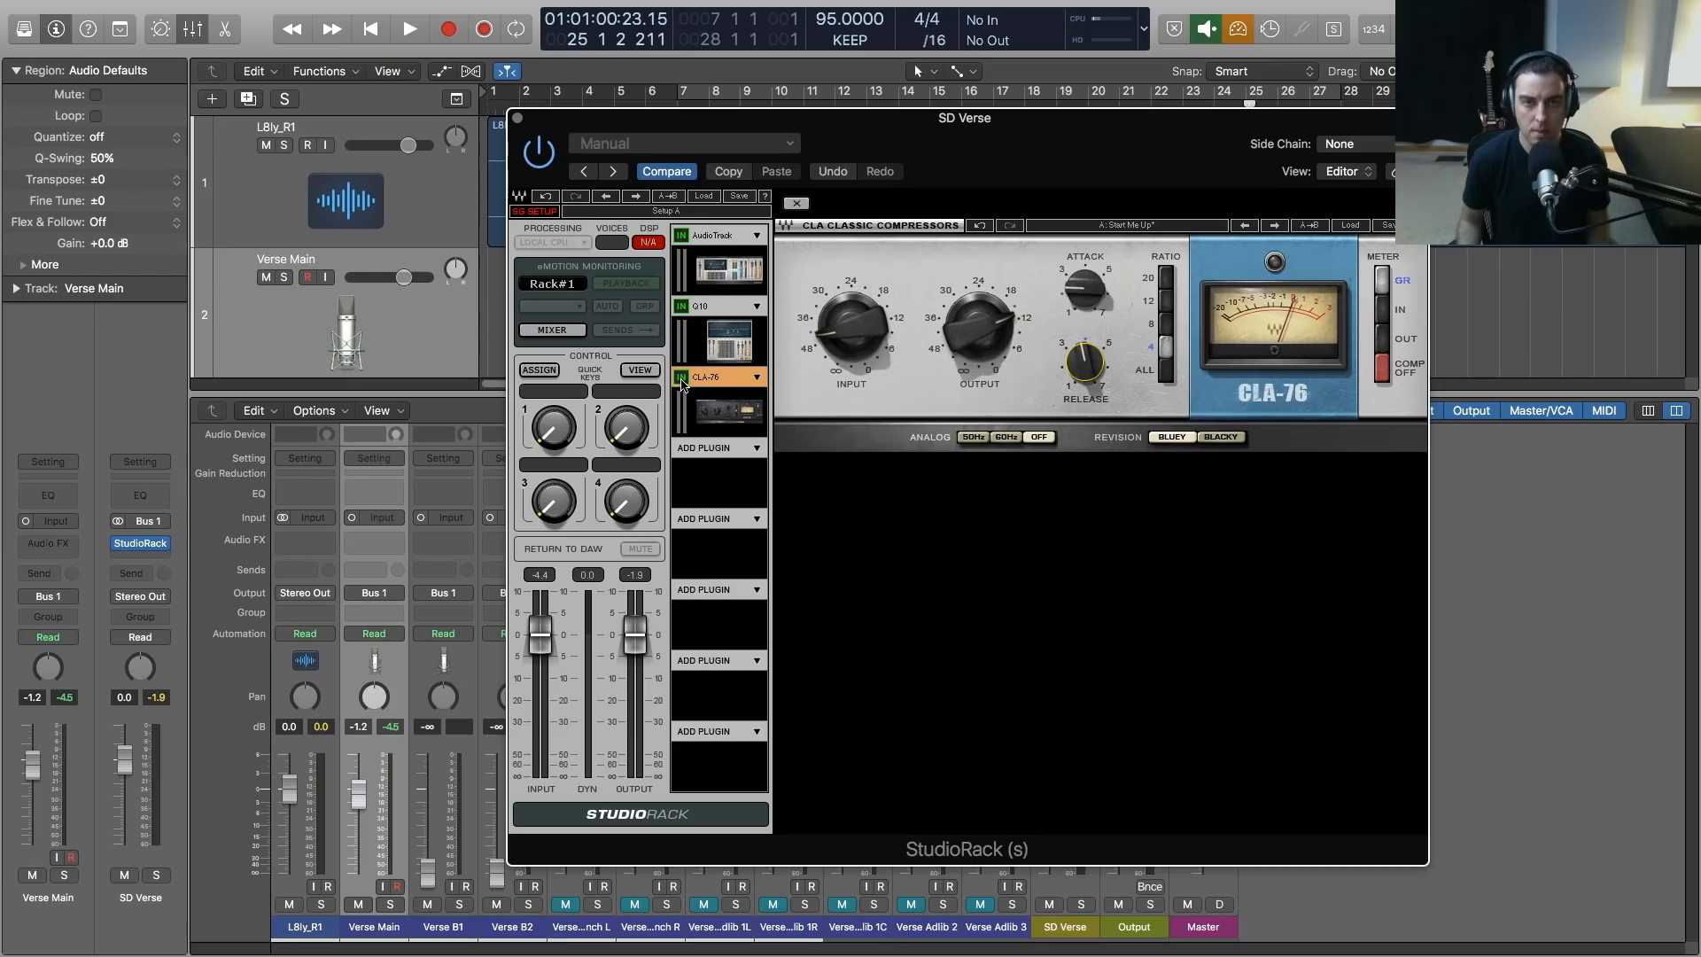
{"action": "key", "text": "space"}
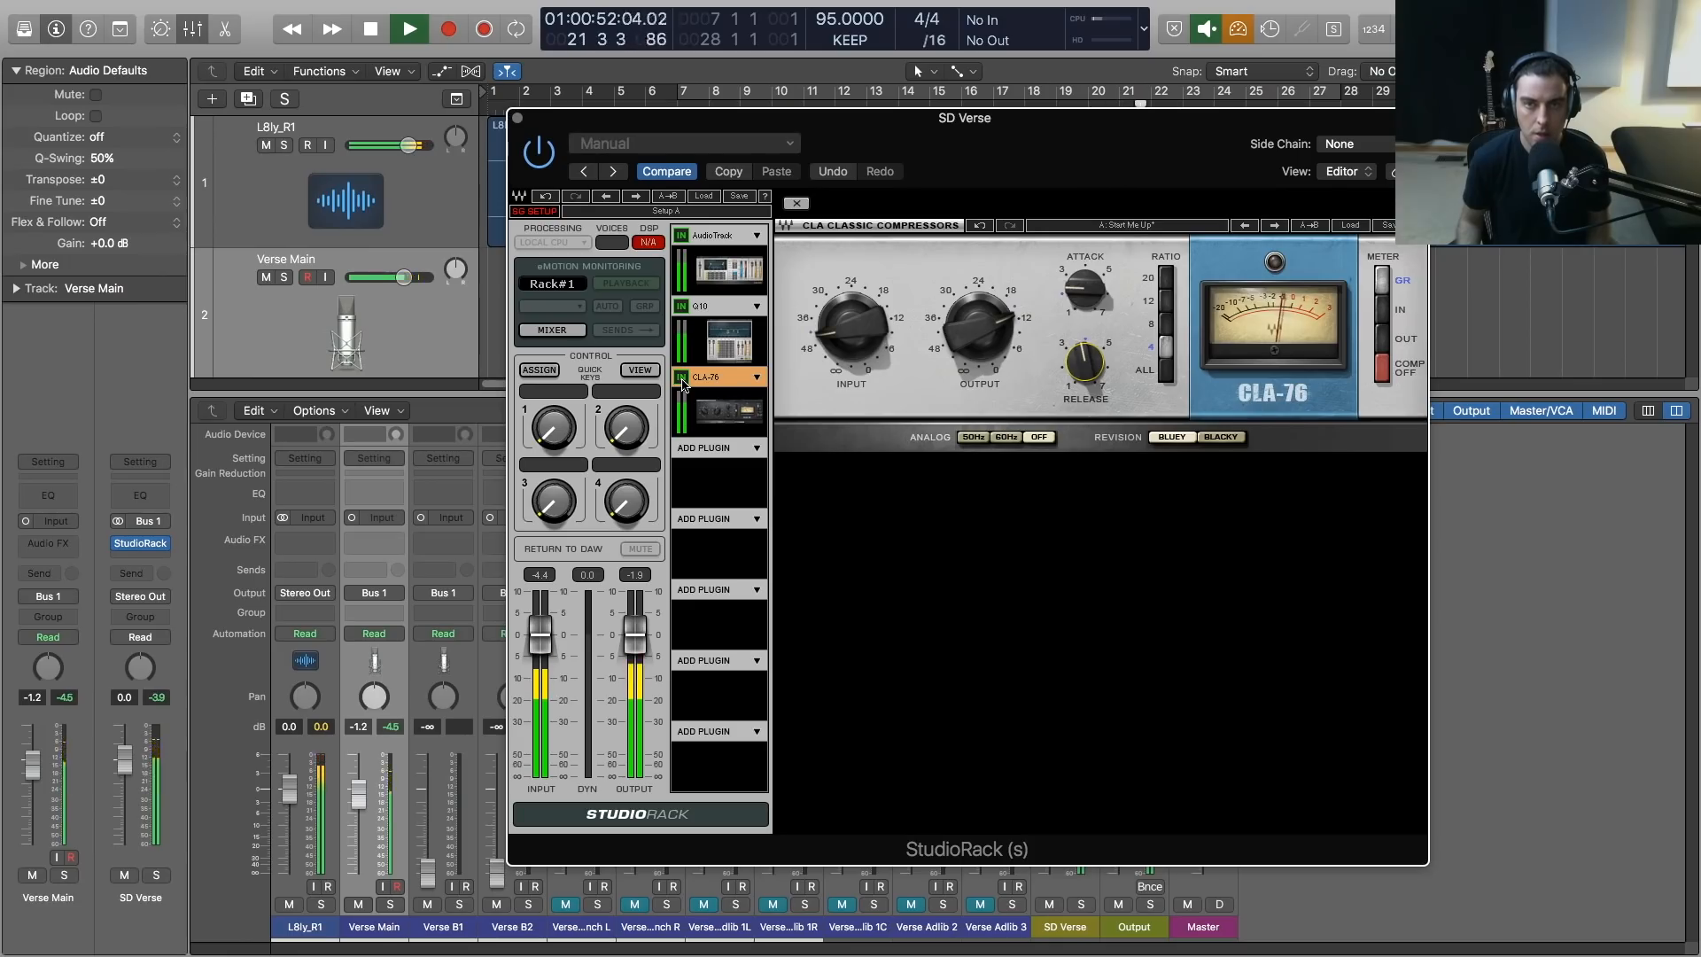
{"action": "key", "text": "space"}
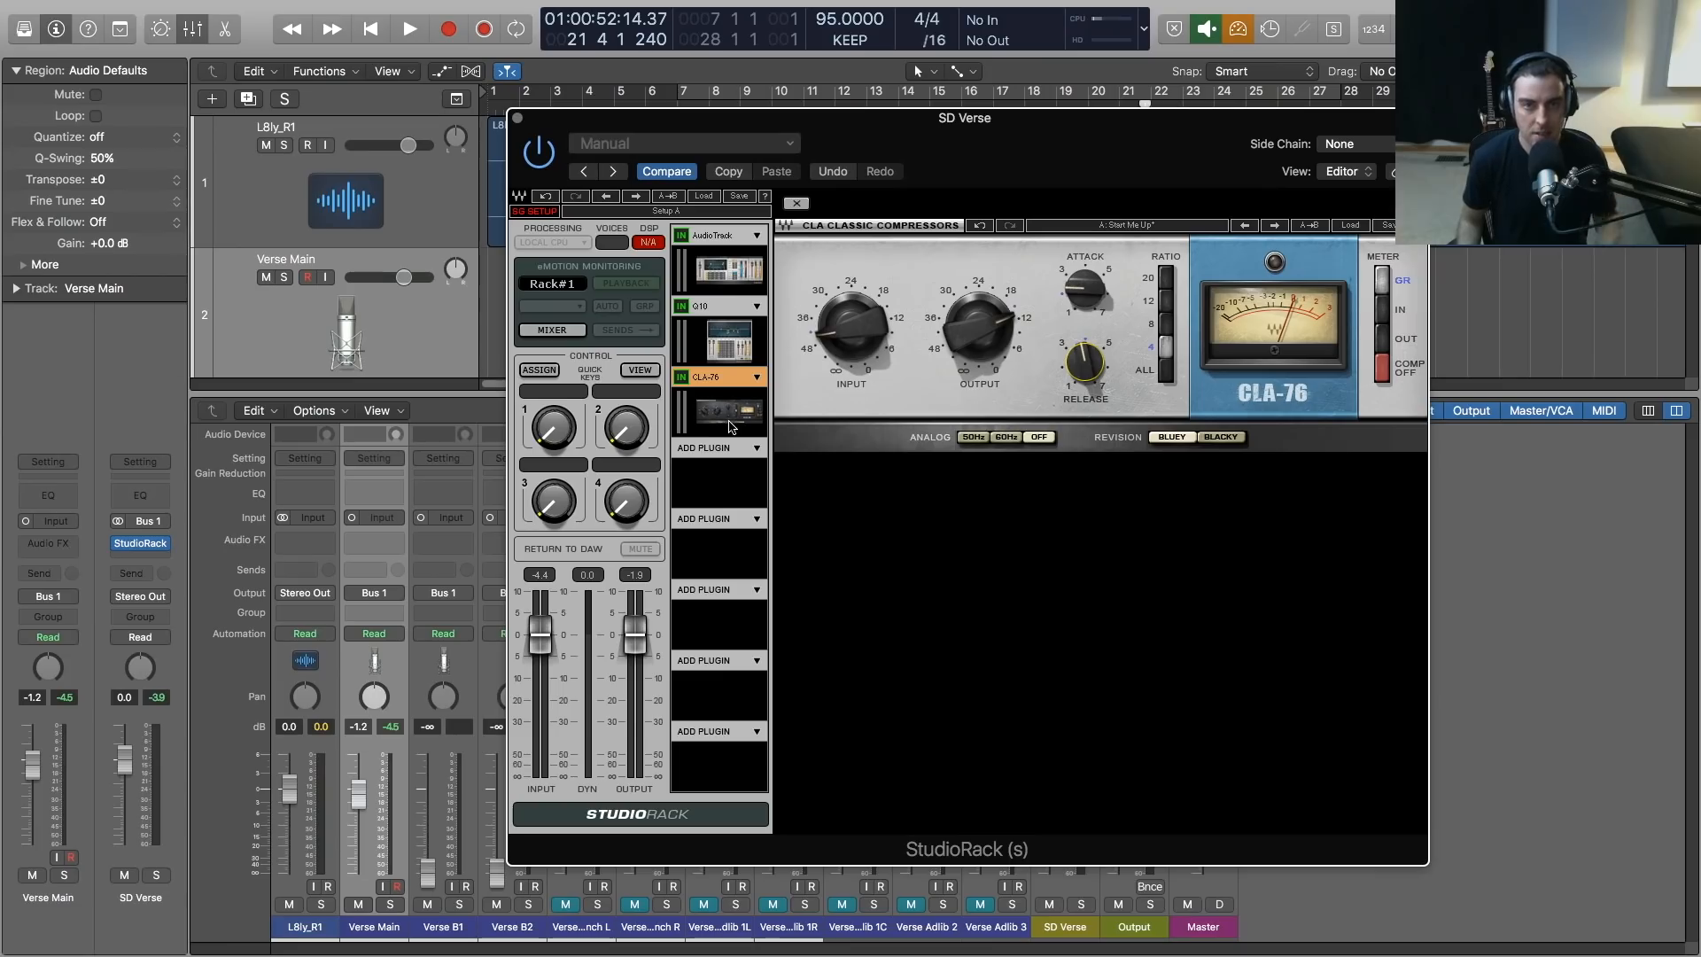
Load the H-Comp compressor from the Dynamics plug-ins into the fourth StudioRack slot and turn its analog setting off
{"action": "left_click", "coordinate": [758, 452]}
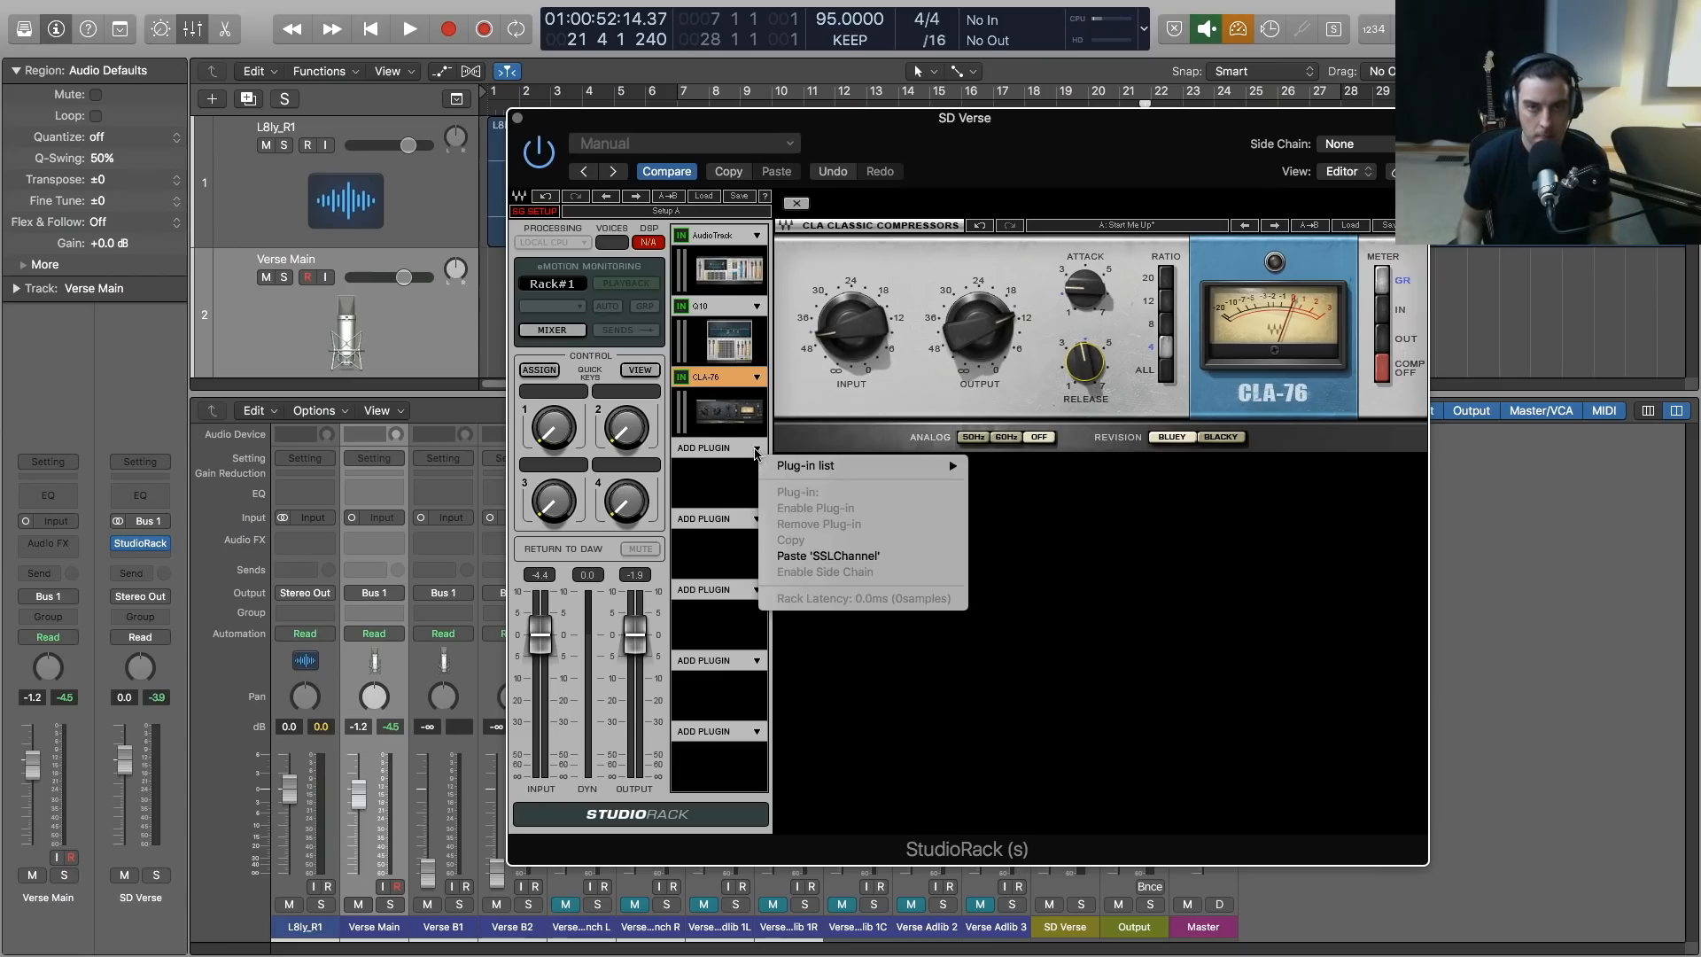
{"action": "mouse_move", "coordinate": [840, 470]}
{"action": "mouse_move", "coordinate": [1114, 473]}
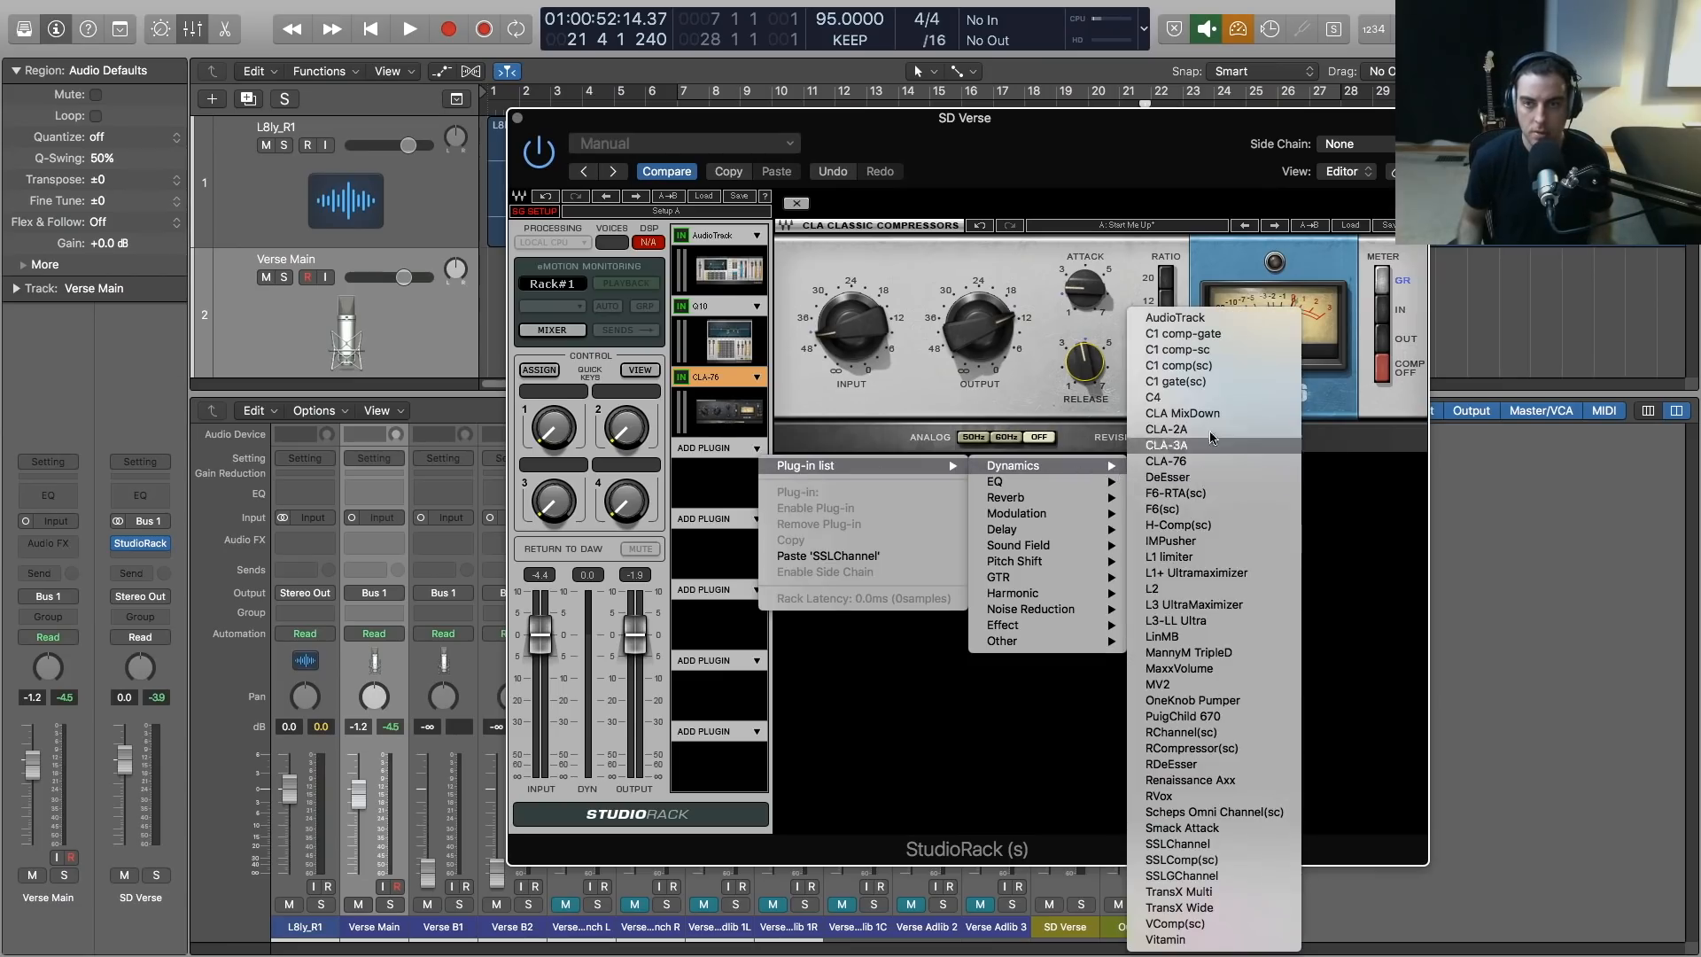
{"action": "left_click", "coordinate": [1176, 524]}
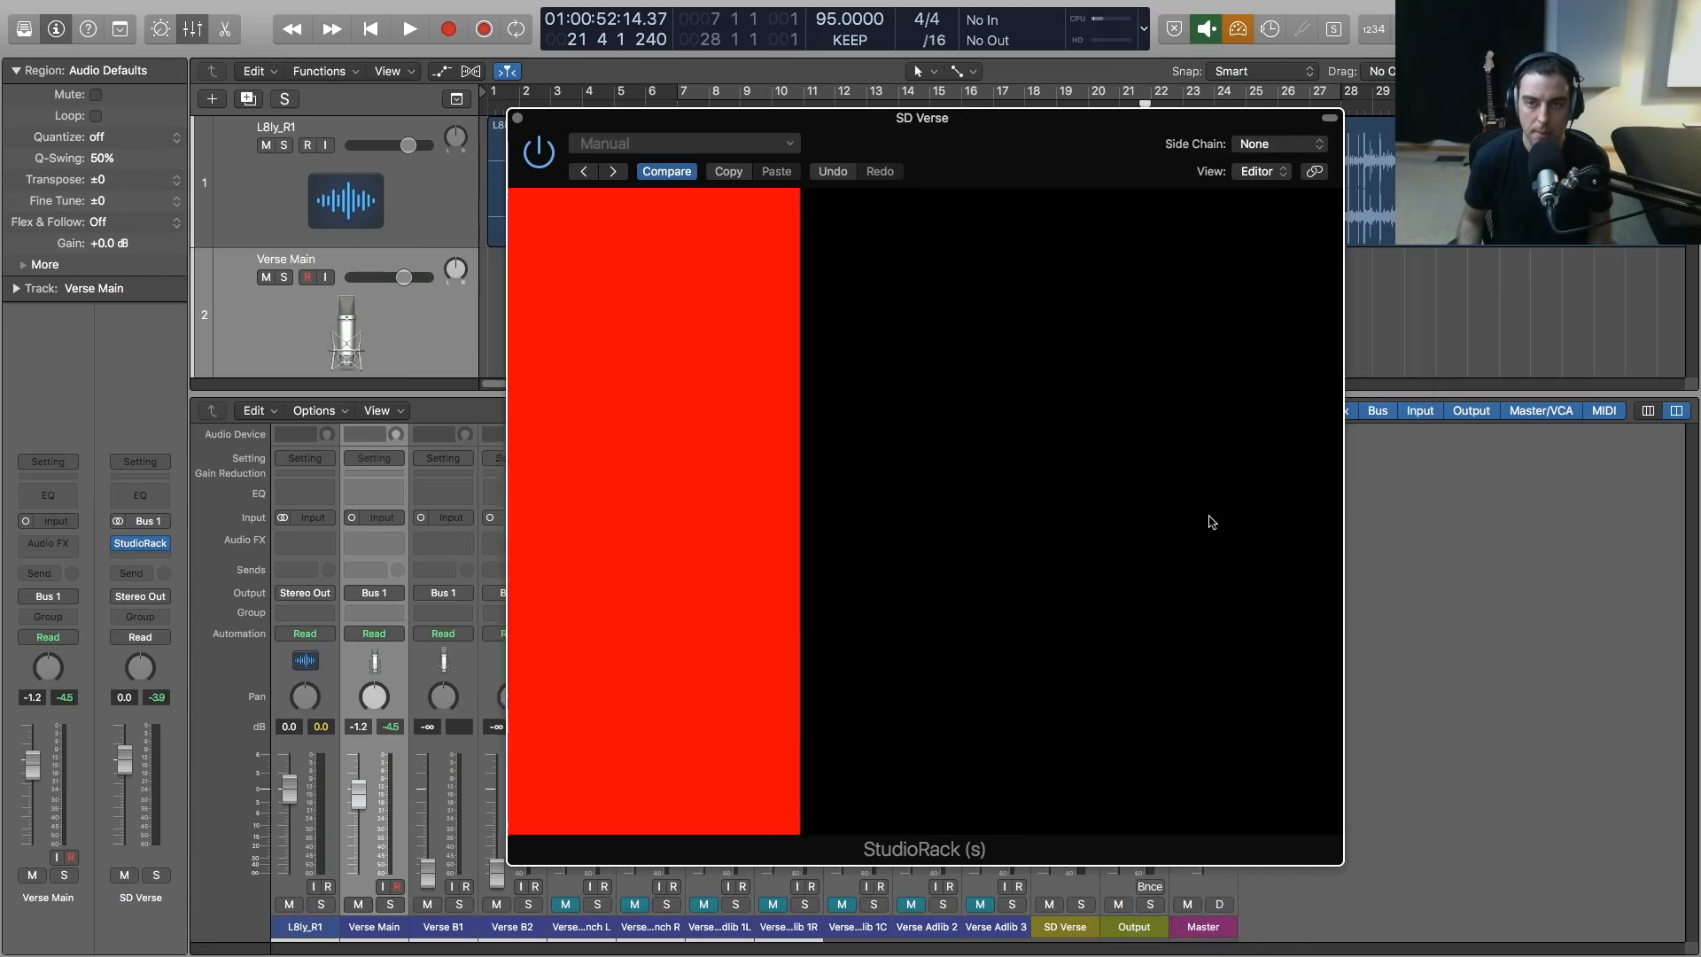
{"action": "left_click_drag", "start_coordinate": [954, 117], "coordinate": [899, 115]}
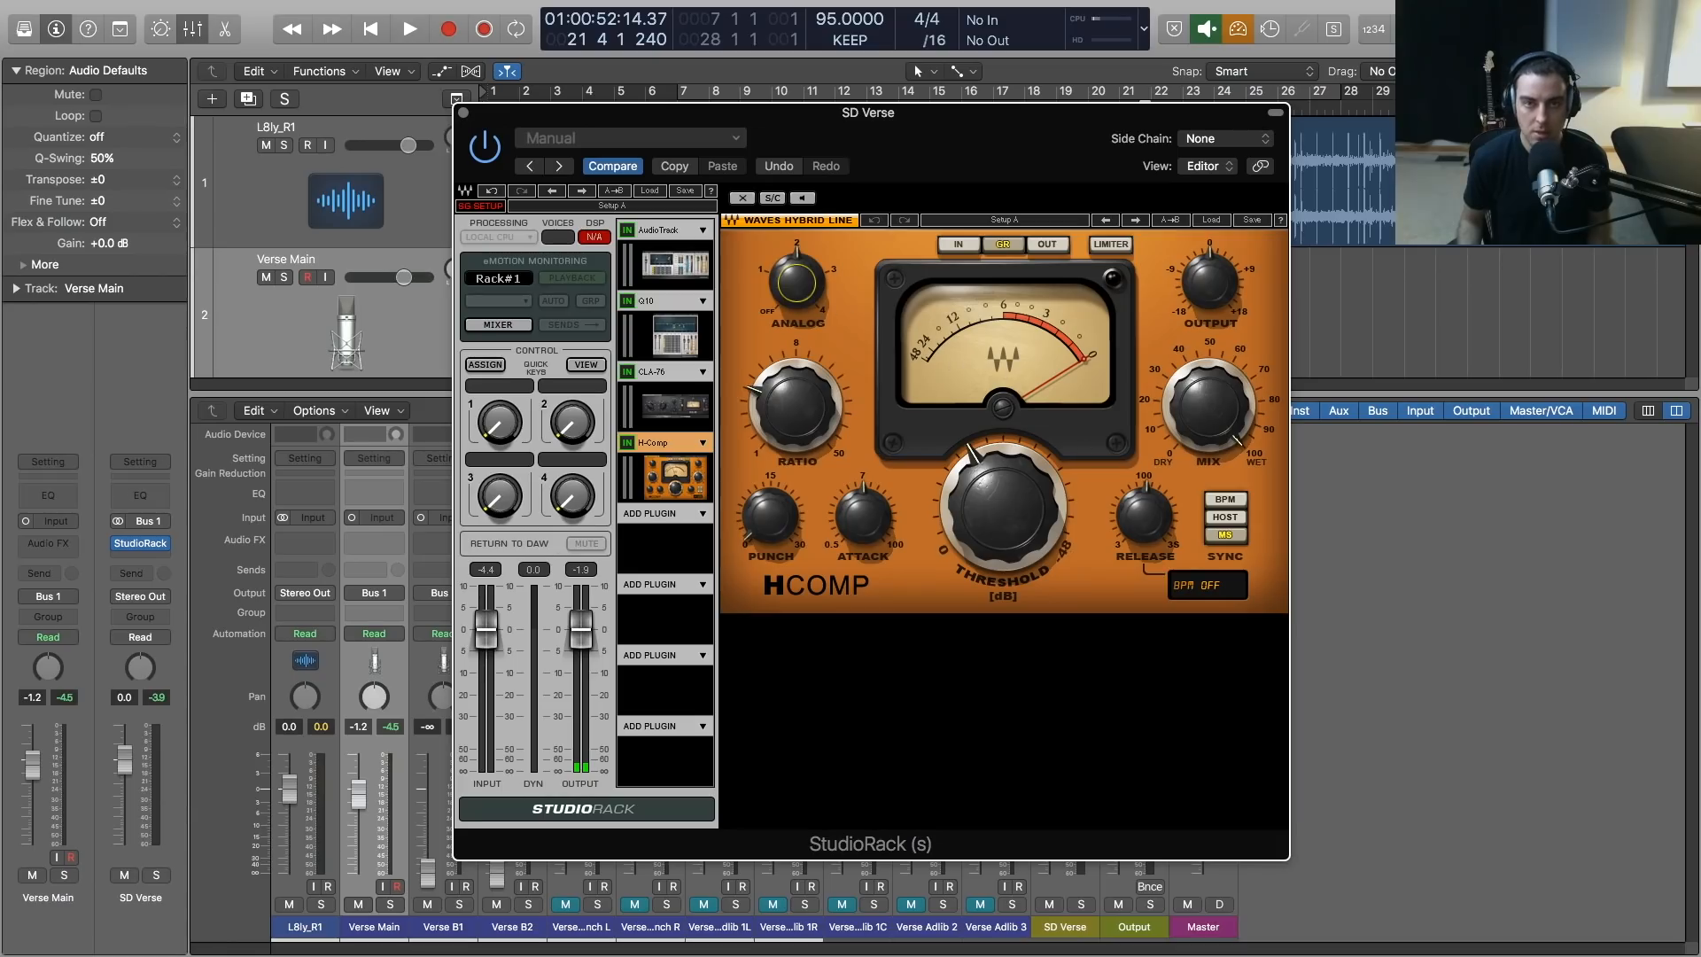
{"action": "left_click_drag", "start_coordinate": [796, 284], "coordinate": [797, 328]}
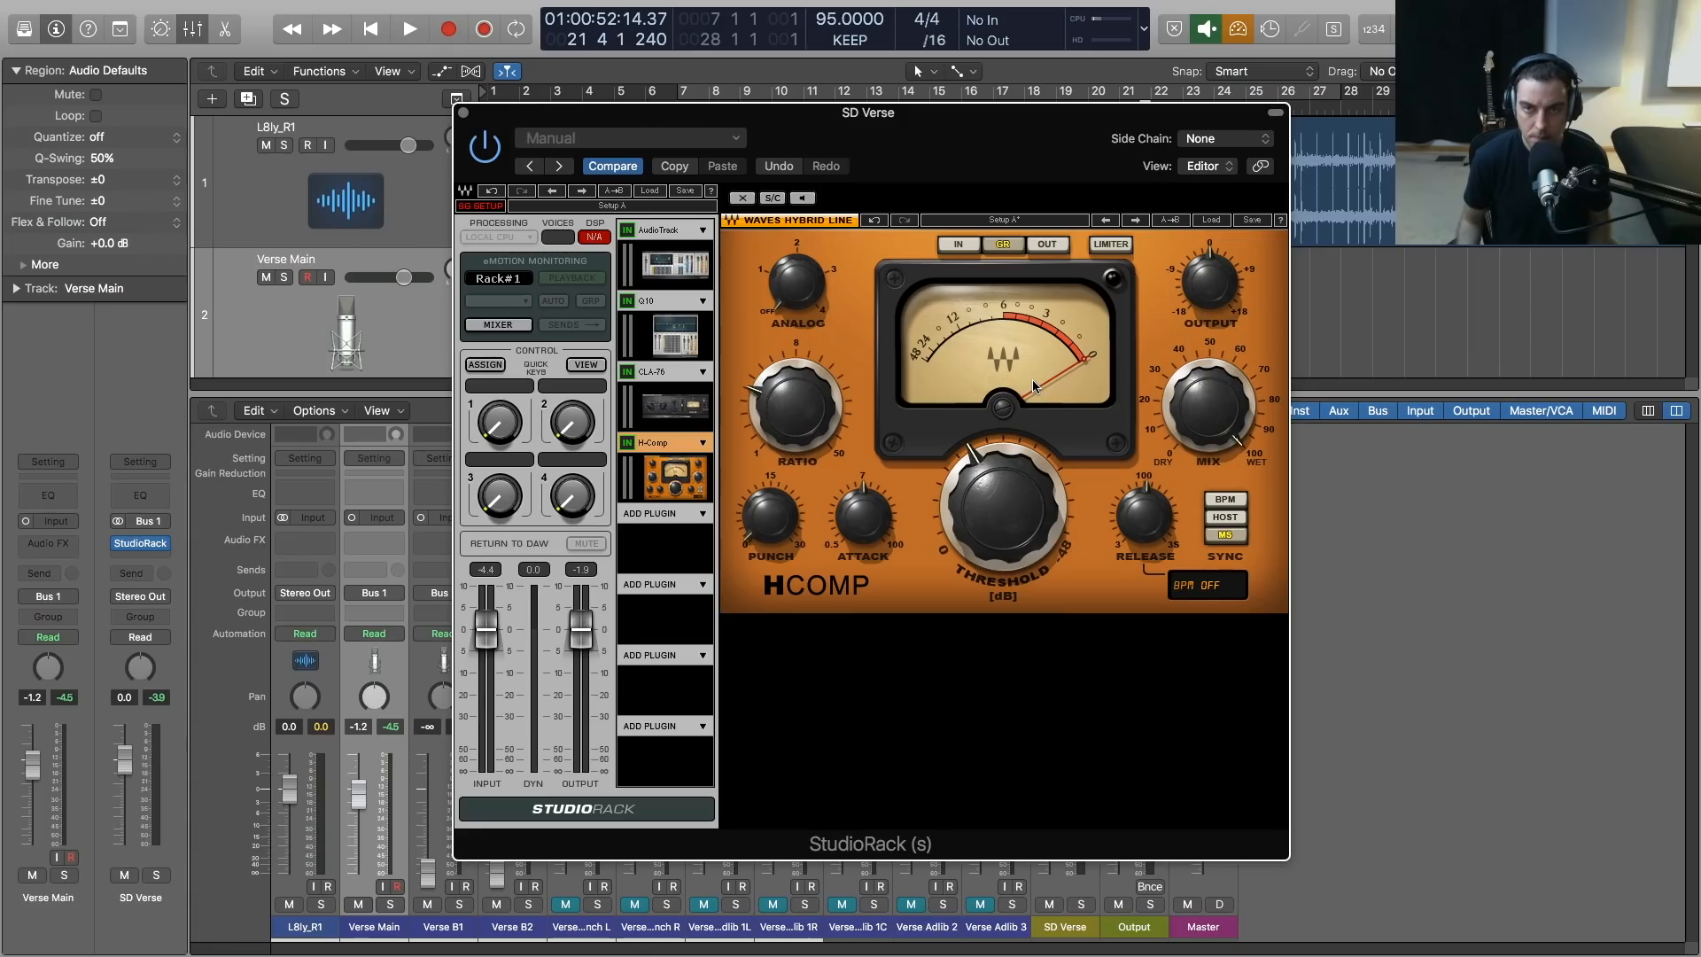
During playback, set the H-Comp threshold to about -21.6 dB, the ratio to about 4.14 and the output to about 1.0
{"action": "key", "text": "space"}
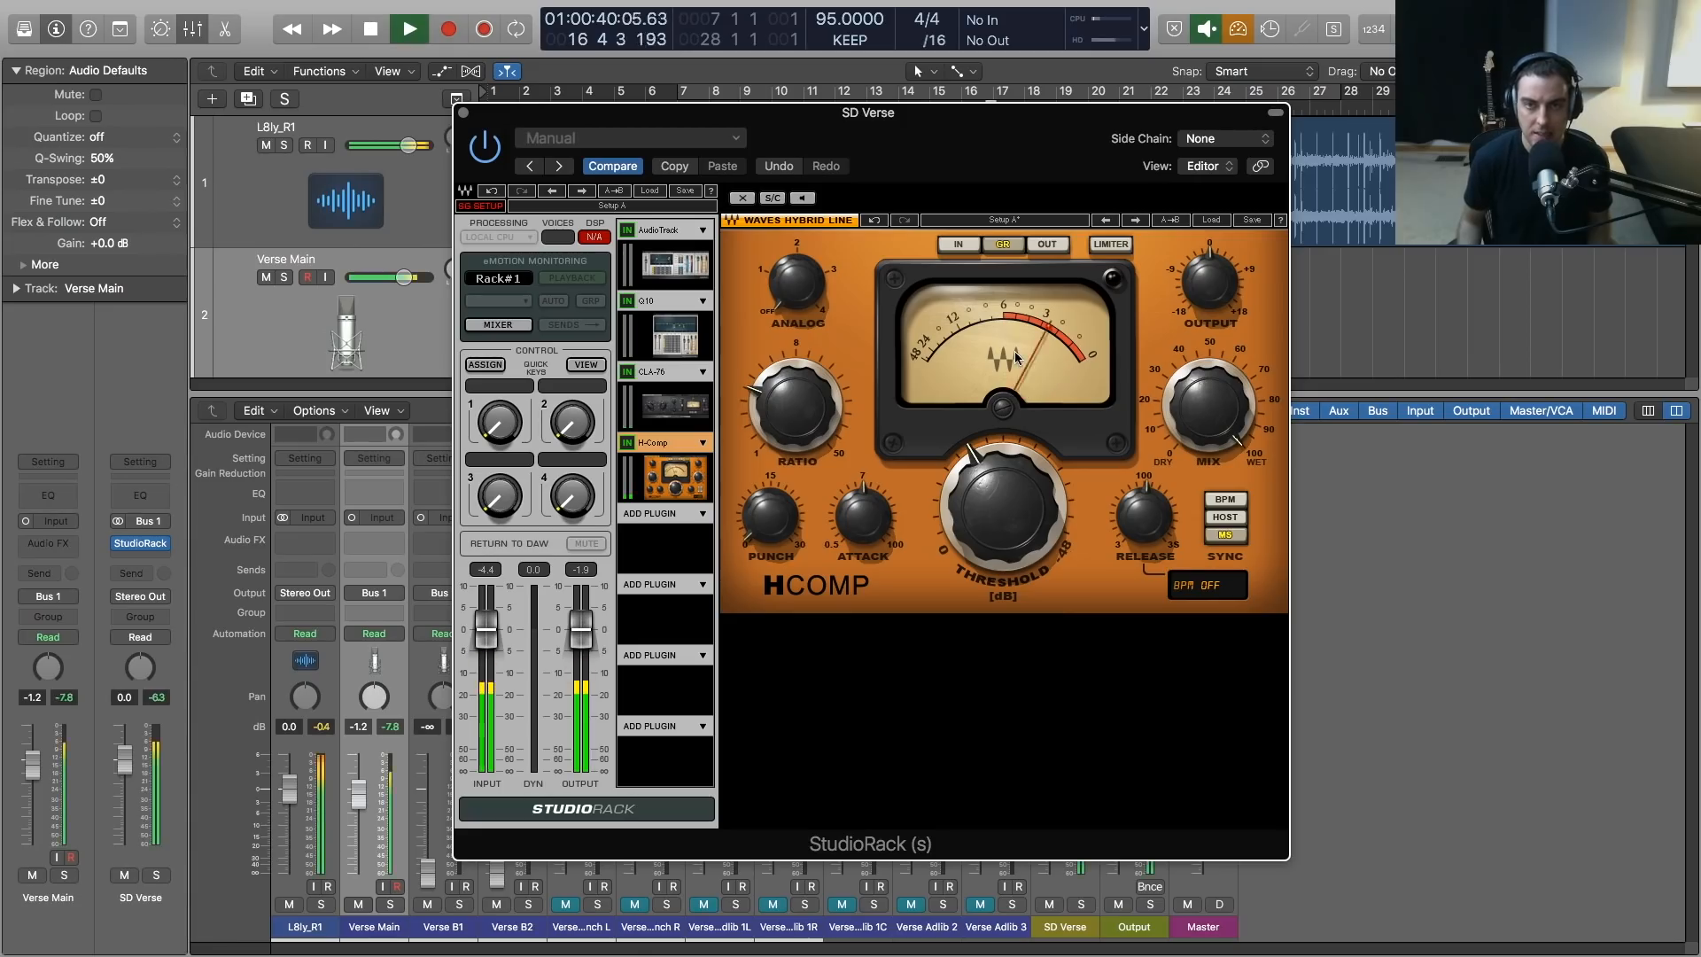
{"action": "mouse_move", "coordinate": [1004, 510]}
{"action": "left_click_drag", "start_coordinate": [1004, 509], "coordinate": [1039, 502]}
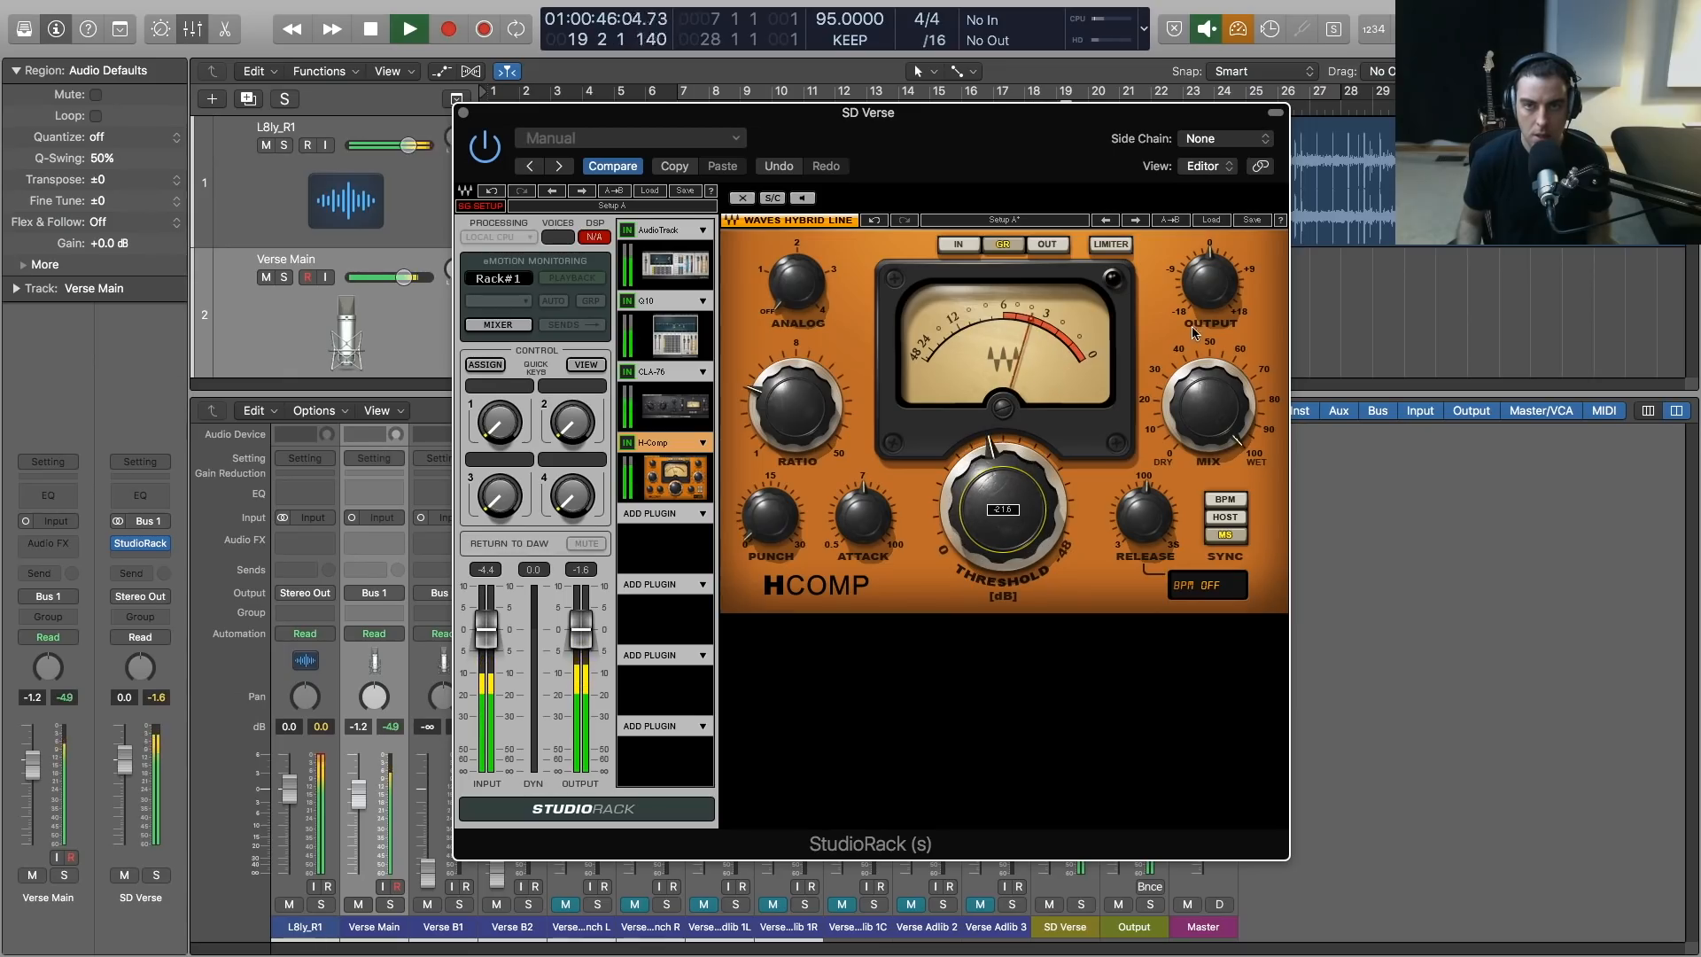
{"action": "left_click_drag", "start_coordinate": [1210, 283], "coordinate": [1210, 271]}
{"action": "left_click_drag", "start_coordinate": [795, 405], "coordinate": [795, 395]}
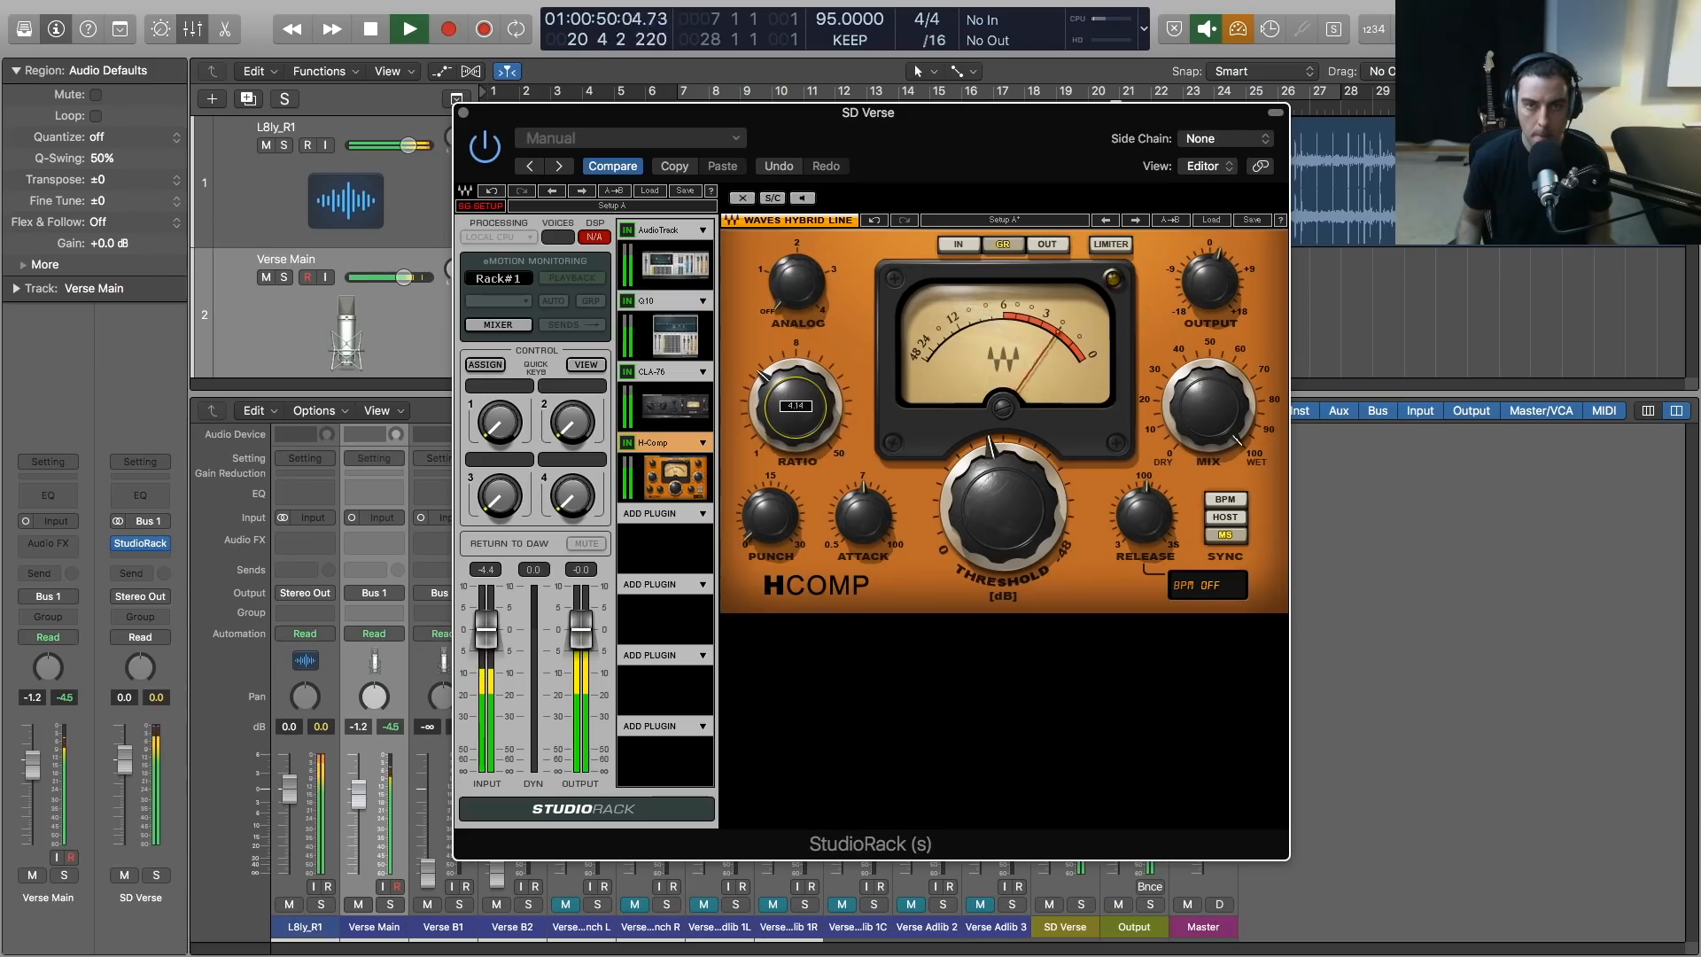
{"action": "left_click_drag", "start_coordinate": [1195, 281], "coordinate": [1194, 287]}
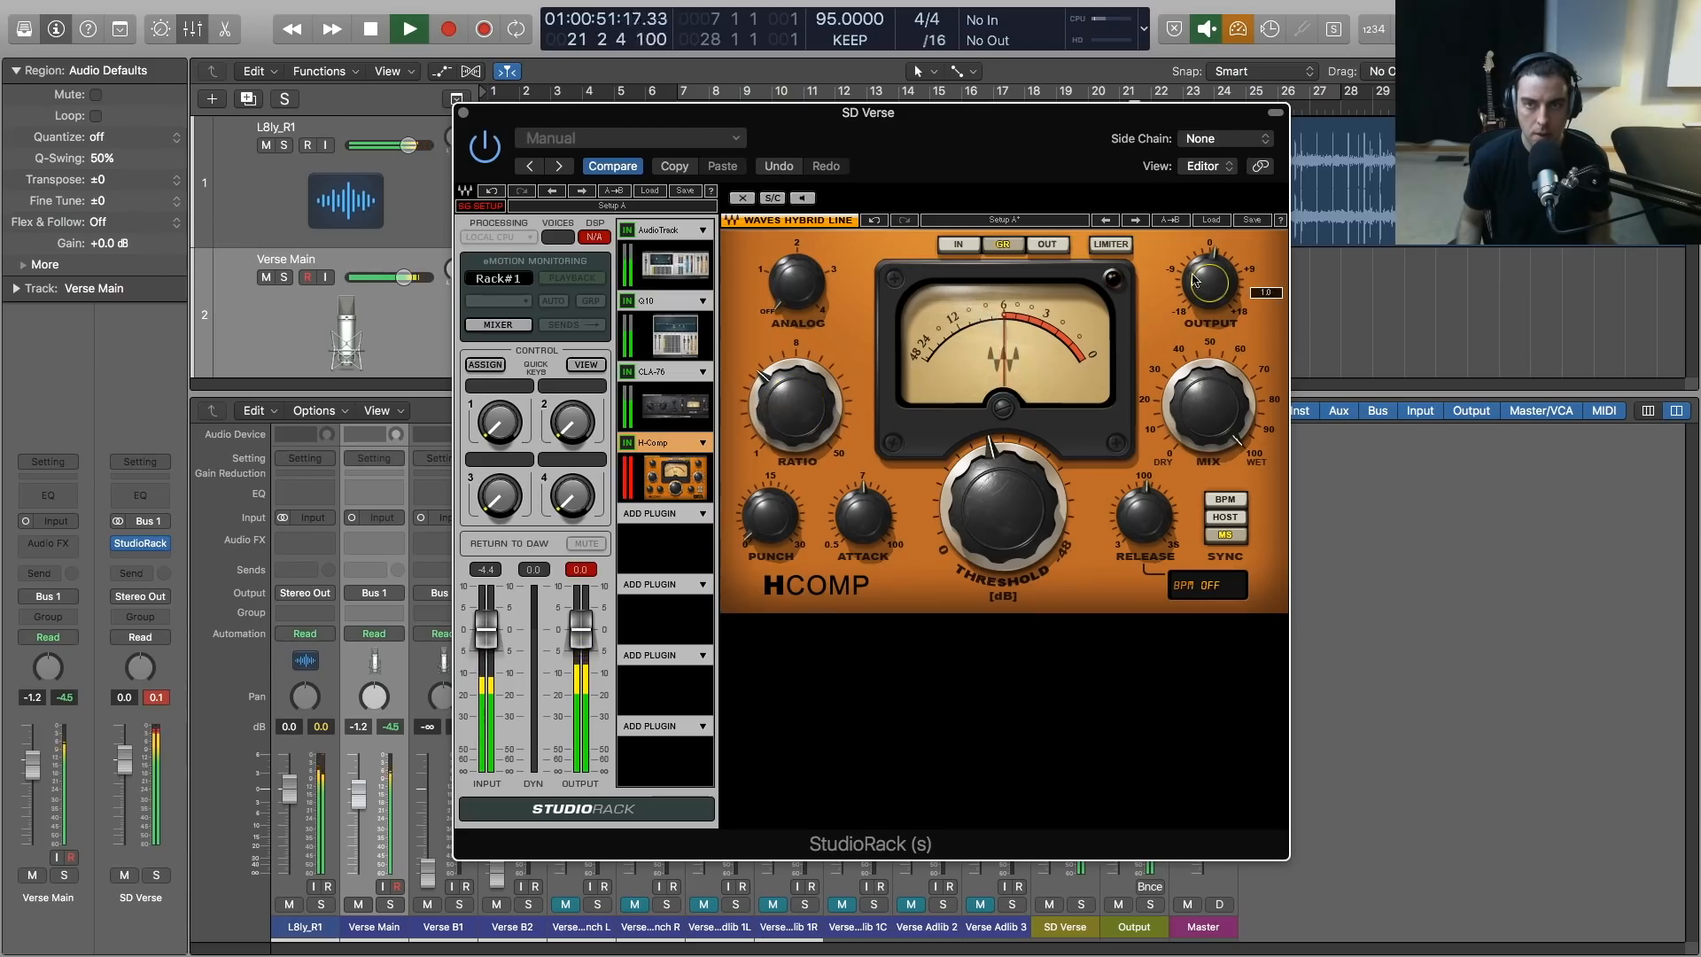
Stop playback, enable the H-Comp limiter and clear the peak level readings on the SD Verse channel
{"action": "key", "text": "space"}
{"action": "left_click", "coordinate": [1111, 243]}
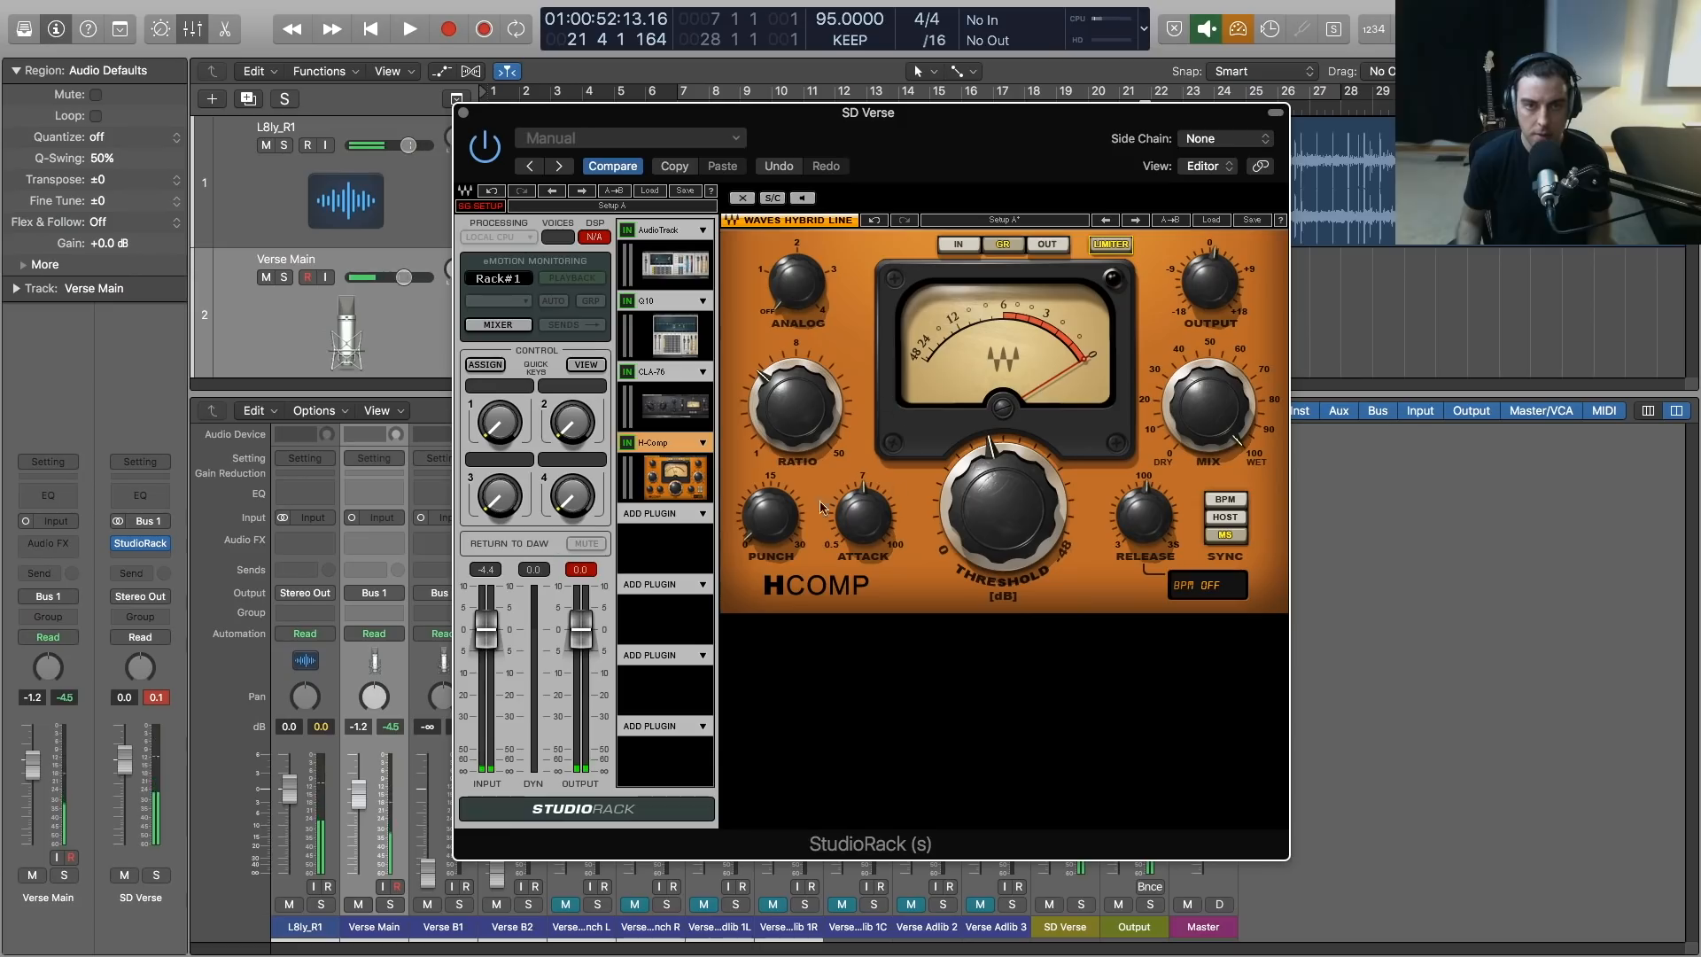
{"action": "left_click", "coordinate": [156, 699]}
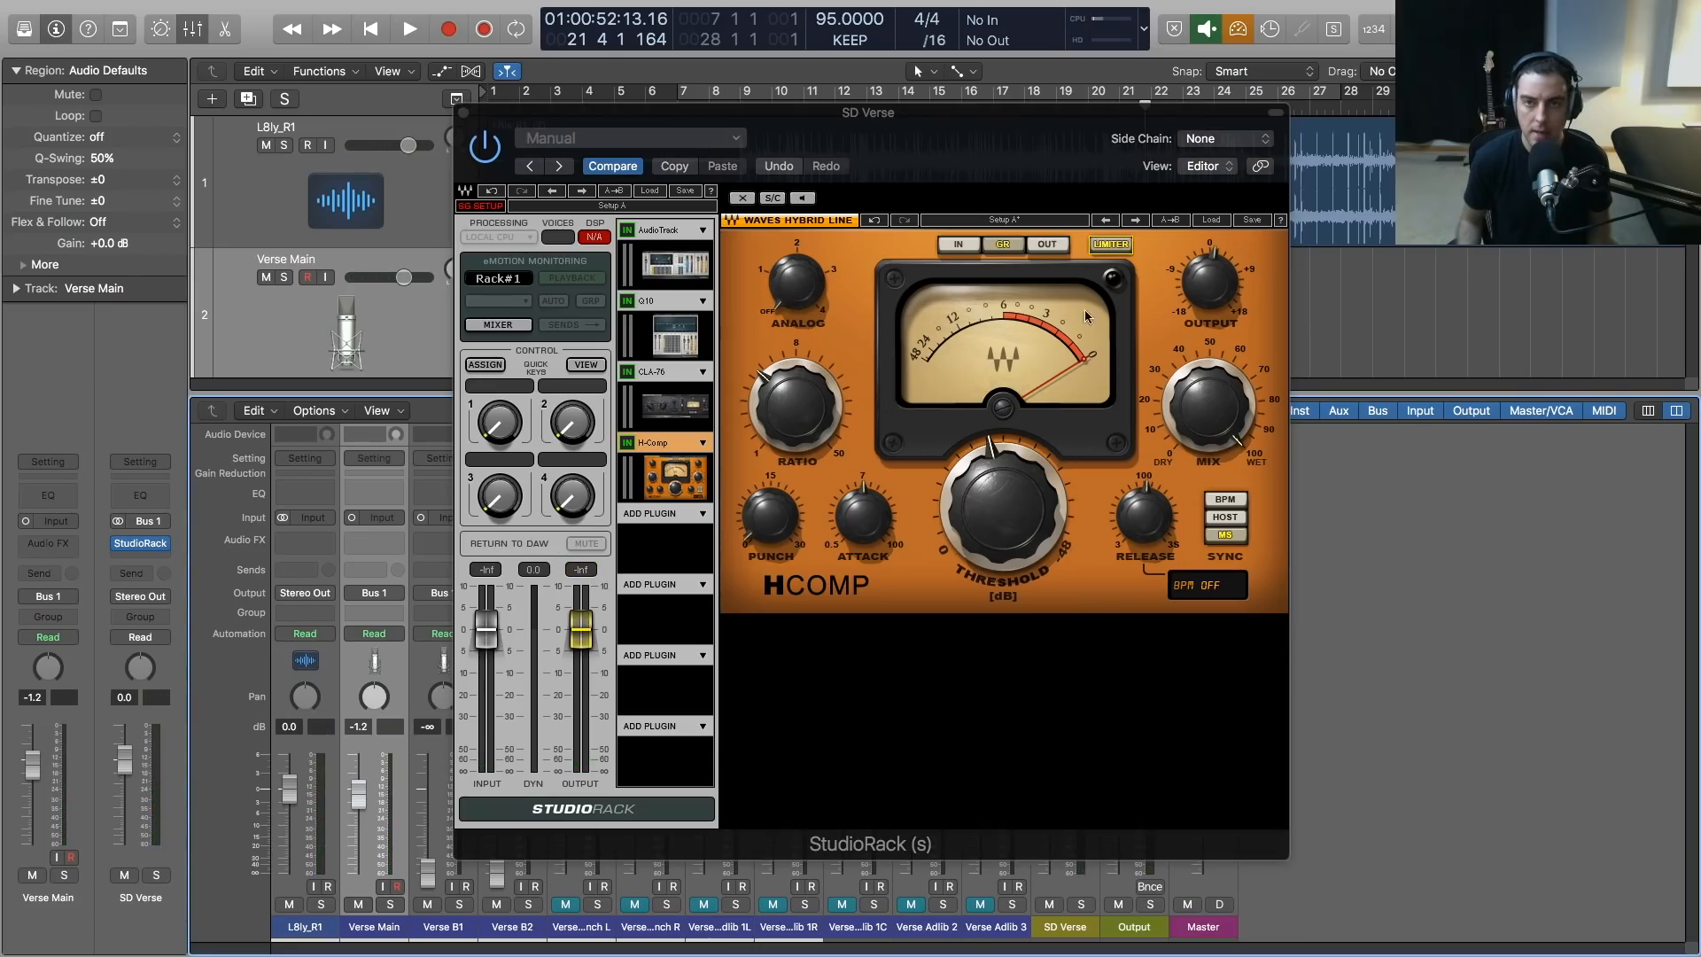
{"action": "left_click", "coordinate": [1160, 246]}
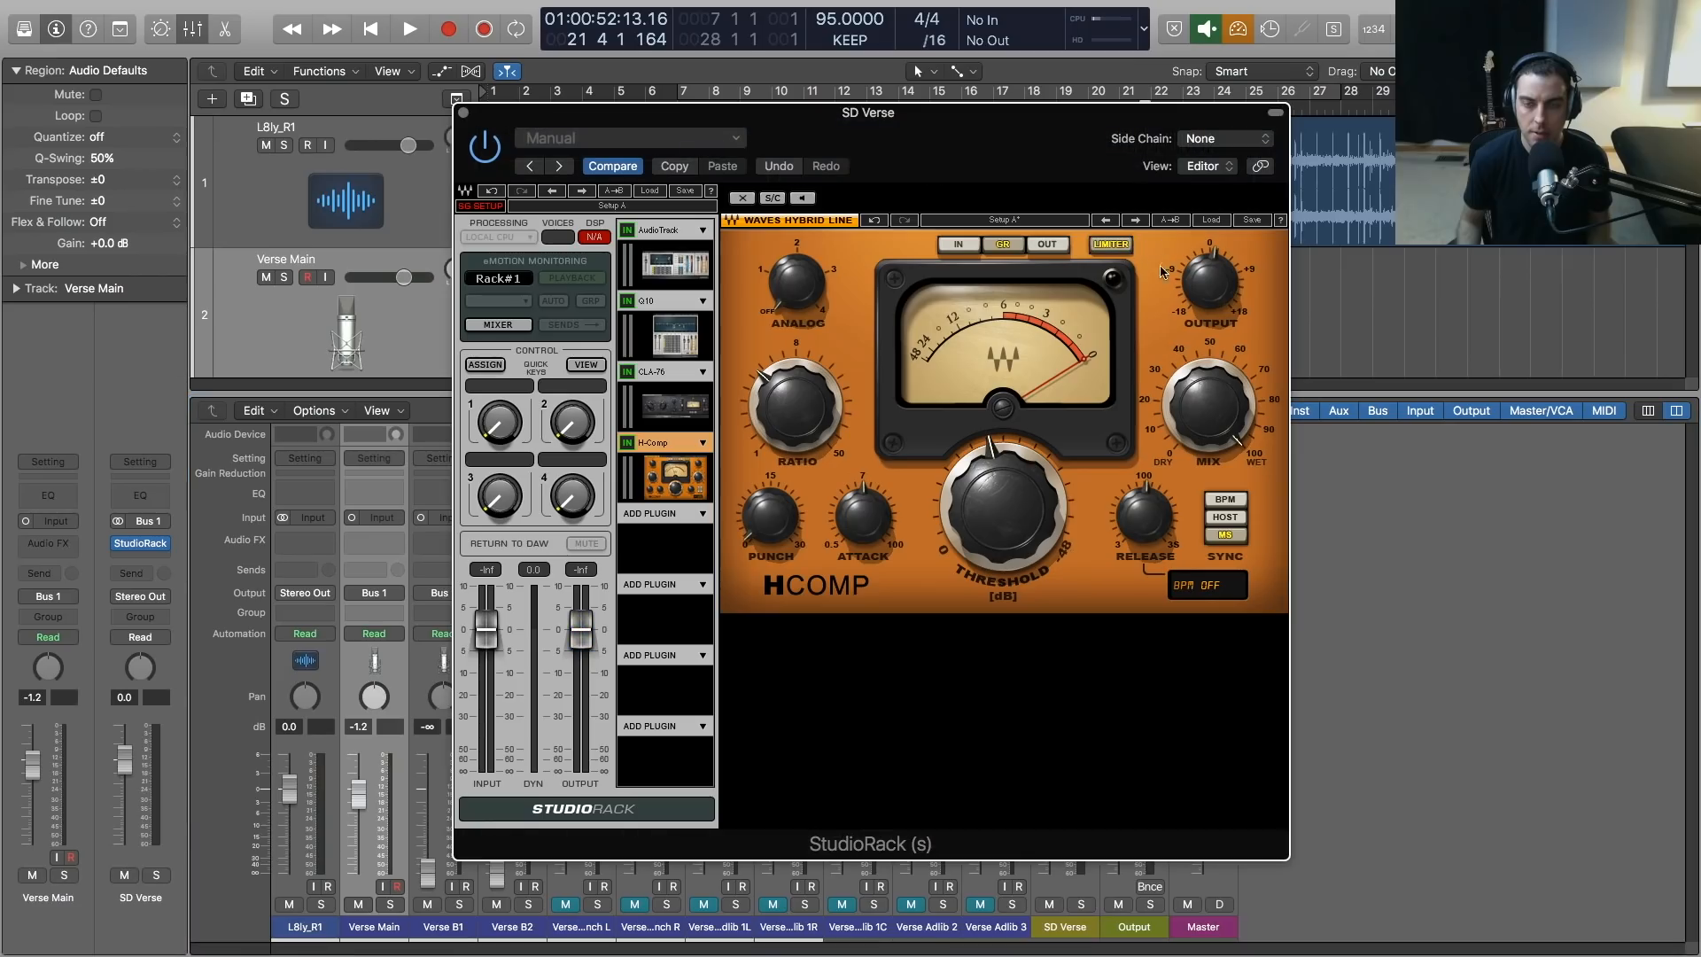
Replay the verse and fine-tune H-Comp with ratio about 4.69, attack about 7.95 and release about 37.9, rebalancing the output
{"action": "key", "text": "space"}
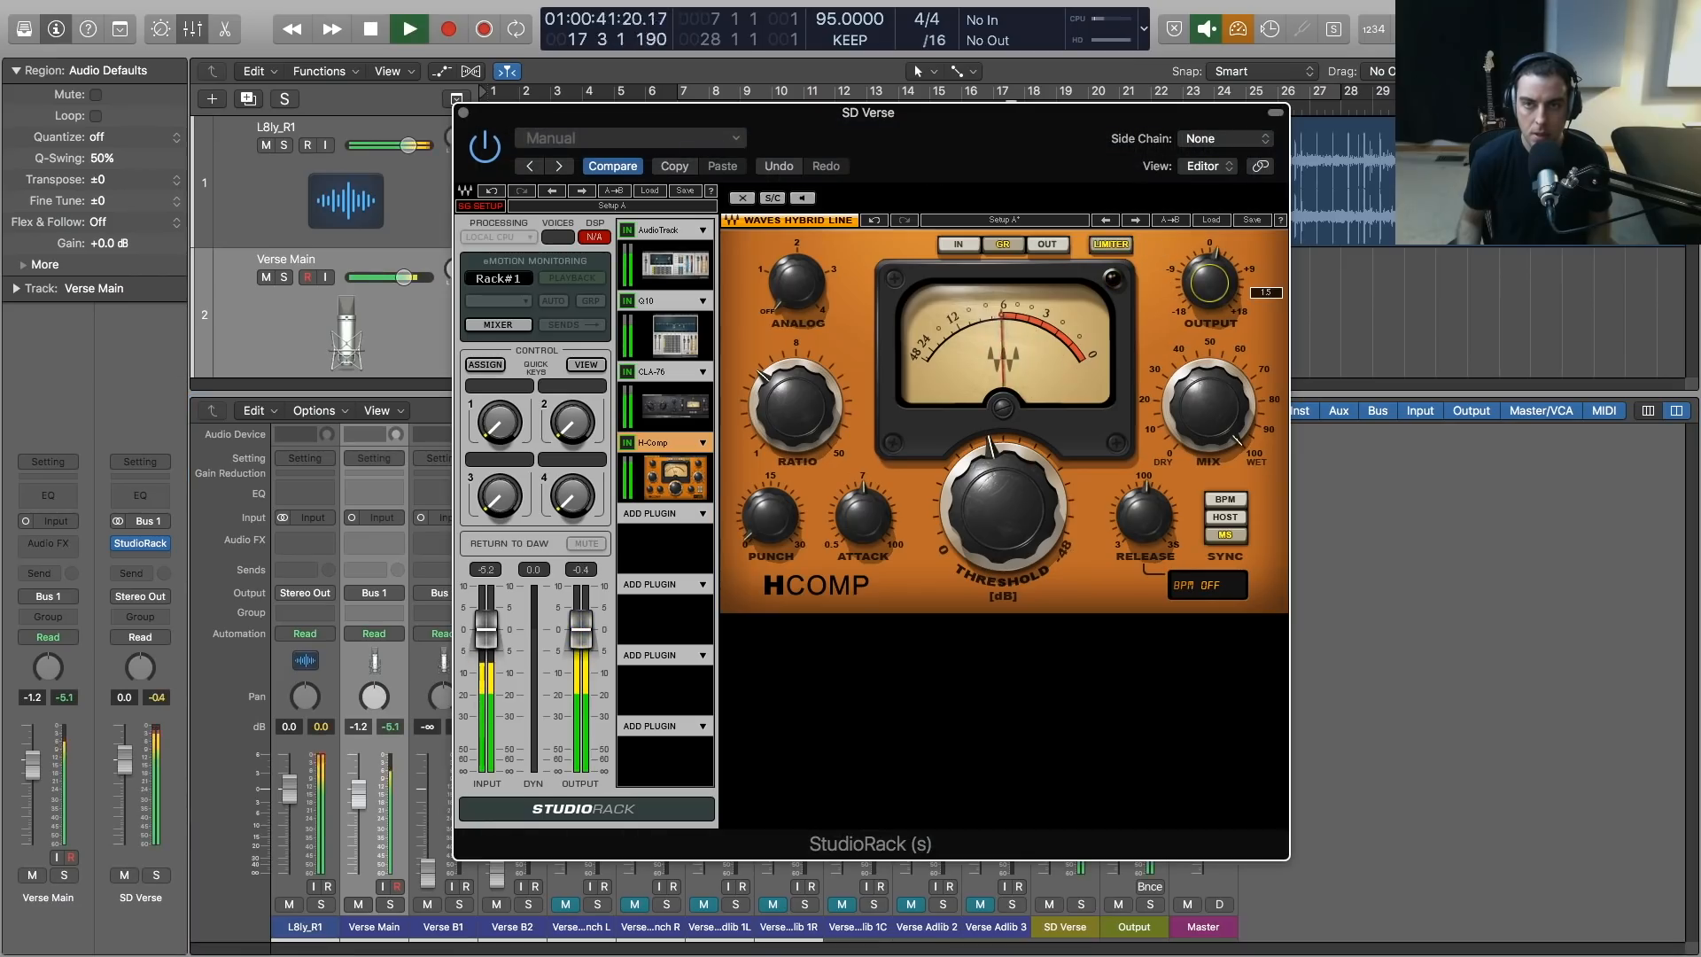
{"action": "left_click_drag", "start_coordinate": [767, 379], "coordinate": [768, 367]}
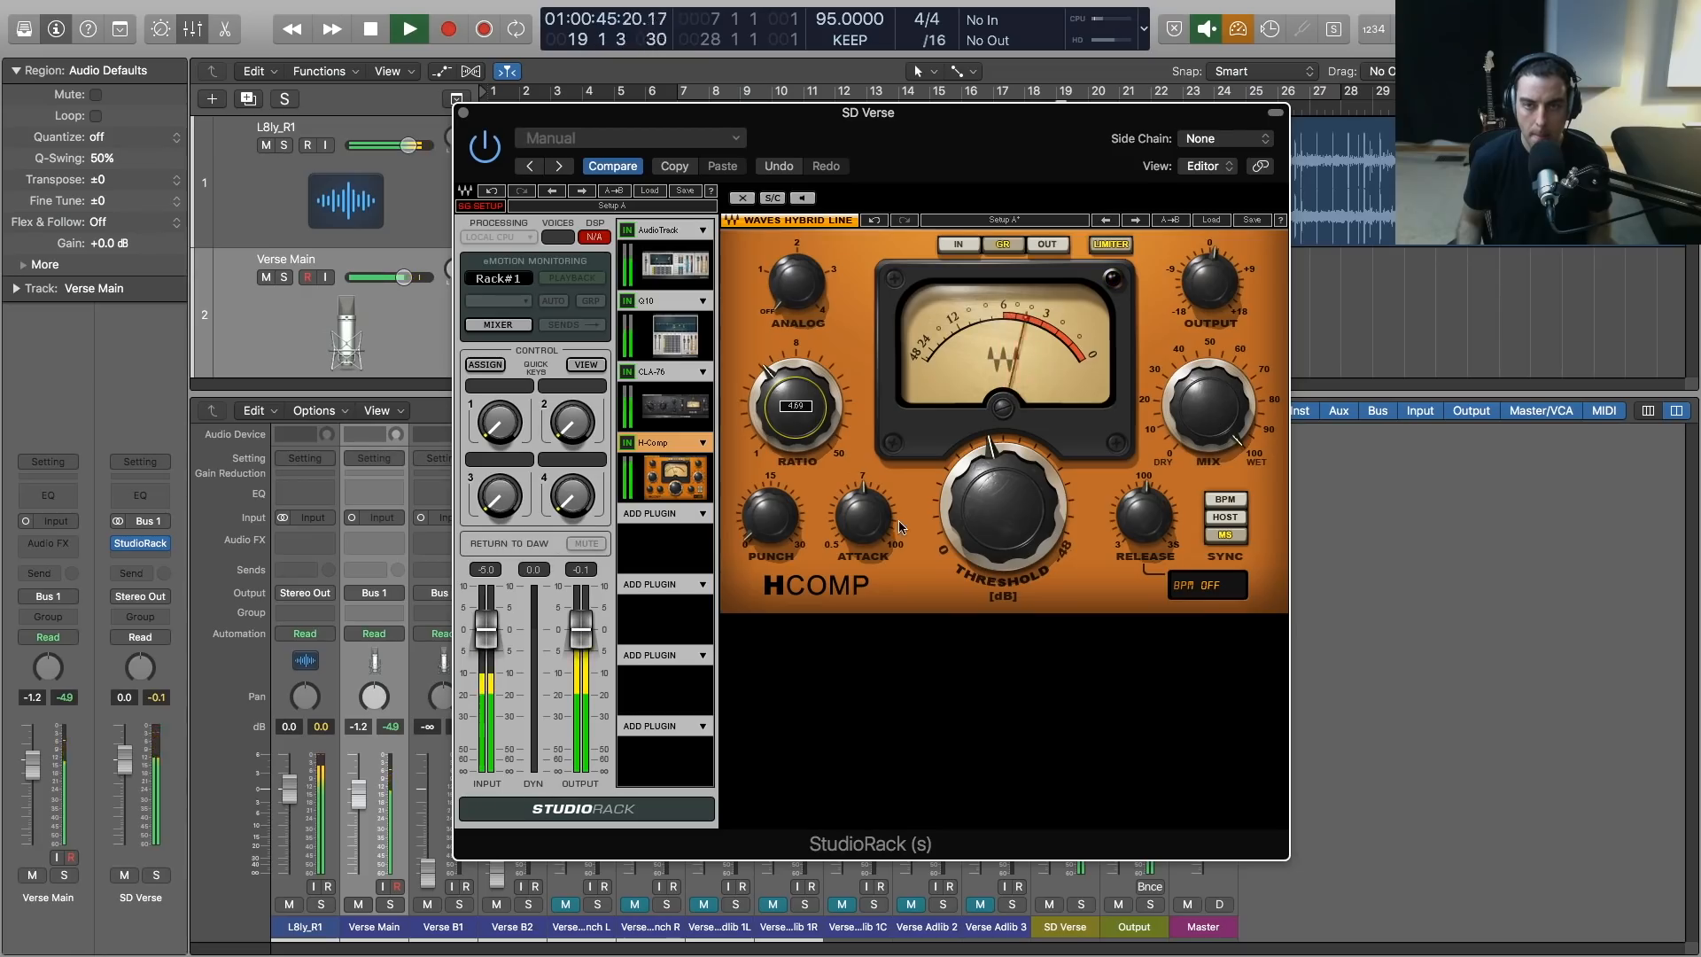
{"action": "mouse_move", "coordinate": [864, 518]}
{"action": "left_mouse_down"}
{"action": "mouse_move", "coordinate": [864, 545]}
{"action": "mouse_move", "coordinate": [864, 517]}
{"action": "left_mouse_up"}
{"action": "left_click_drag", "start_coordinate": [1131, 518], "coordinate": [1128, 529]}
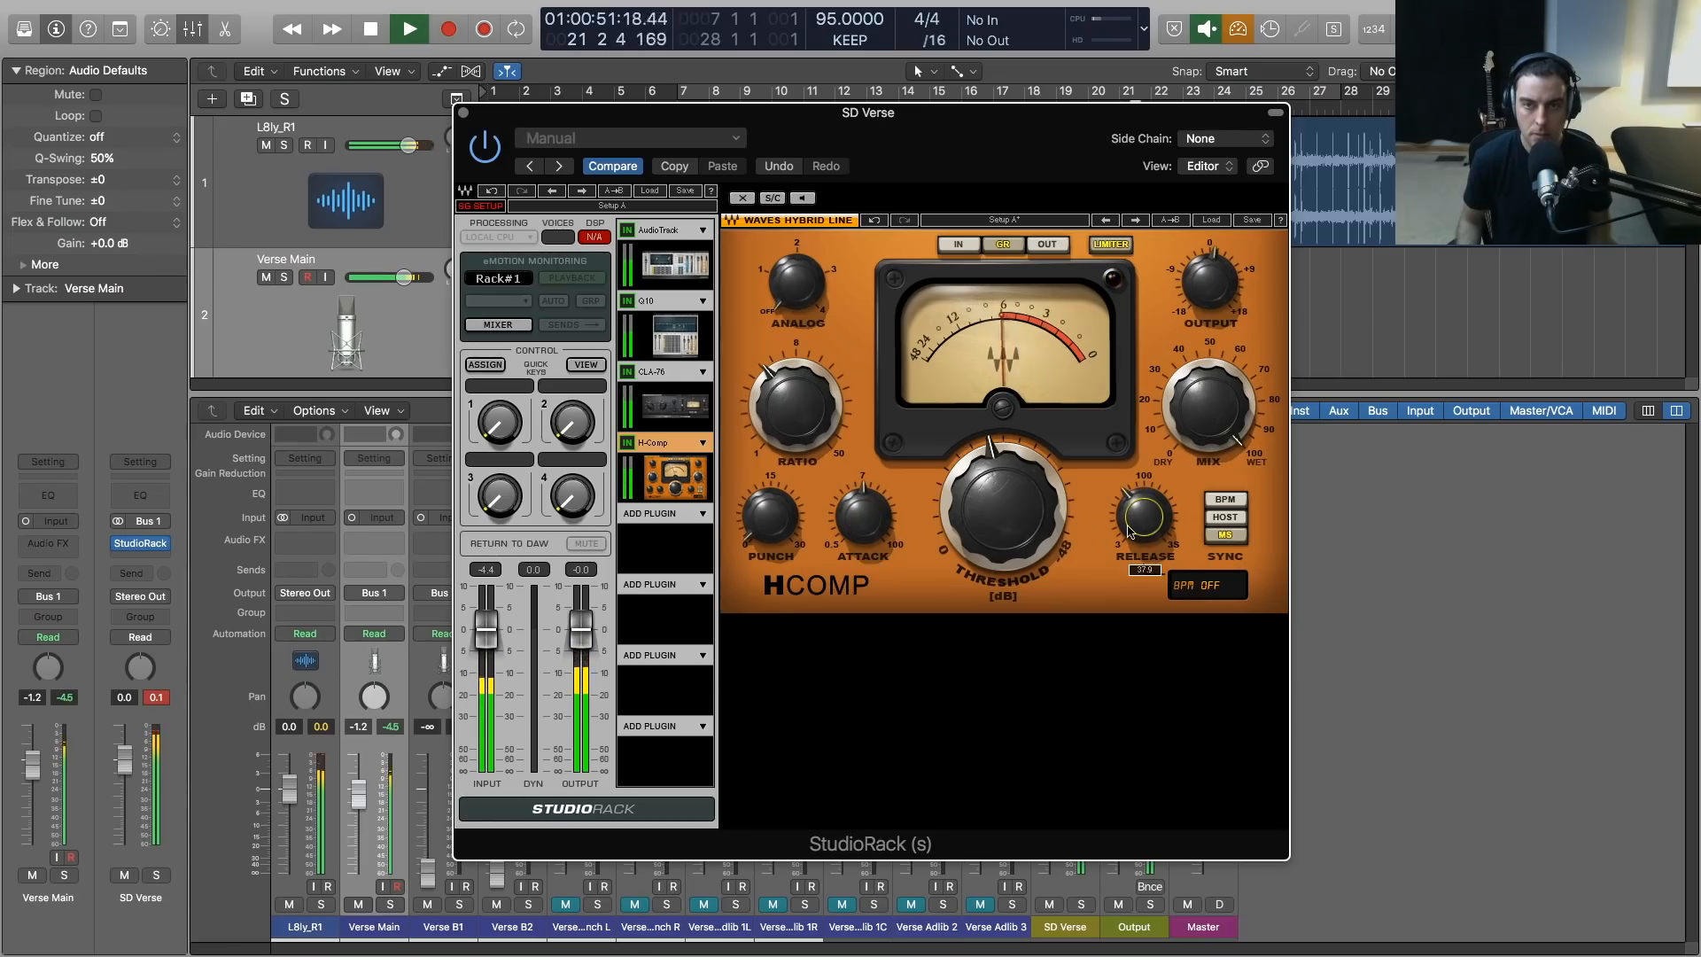
{"action": "left_click_drag", "start_coordinate": [864, 518], "coordinate": [864, 520]}
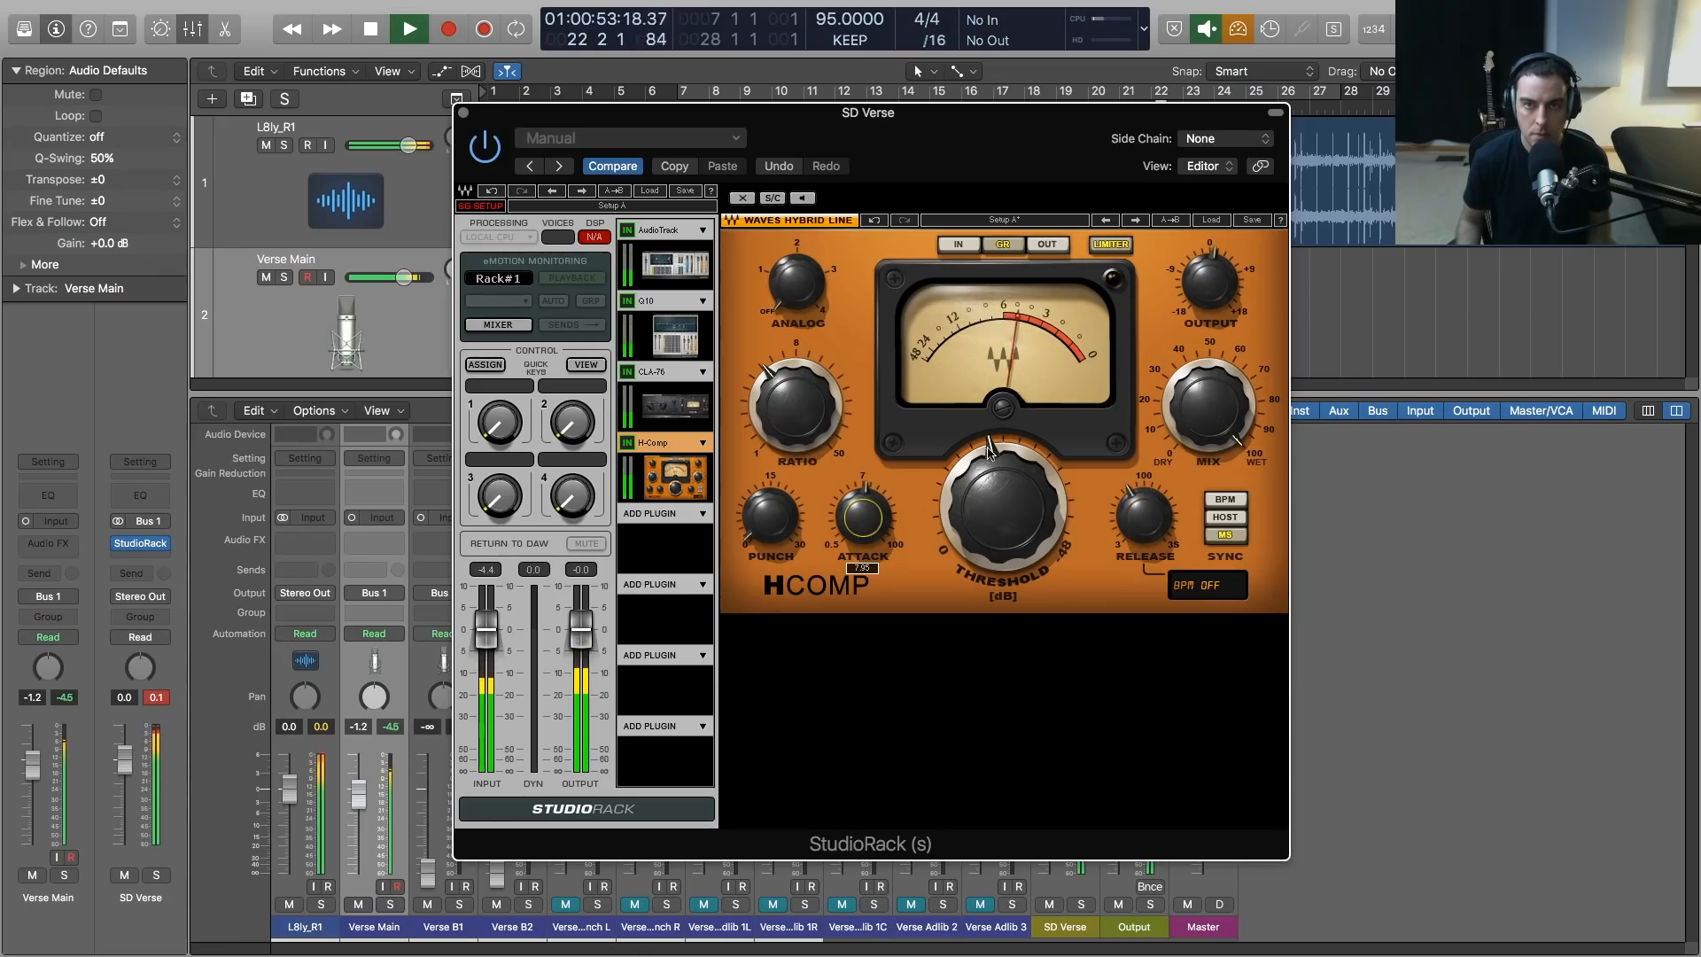
{"action": "left_click", "coordinate": [1194, 284]}
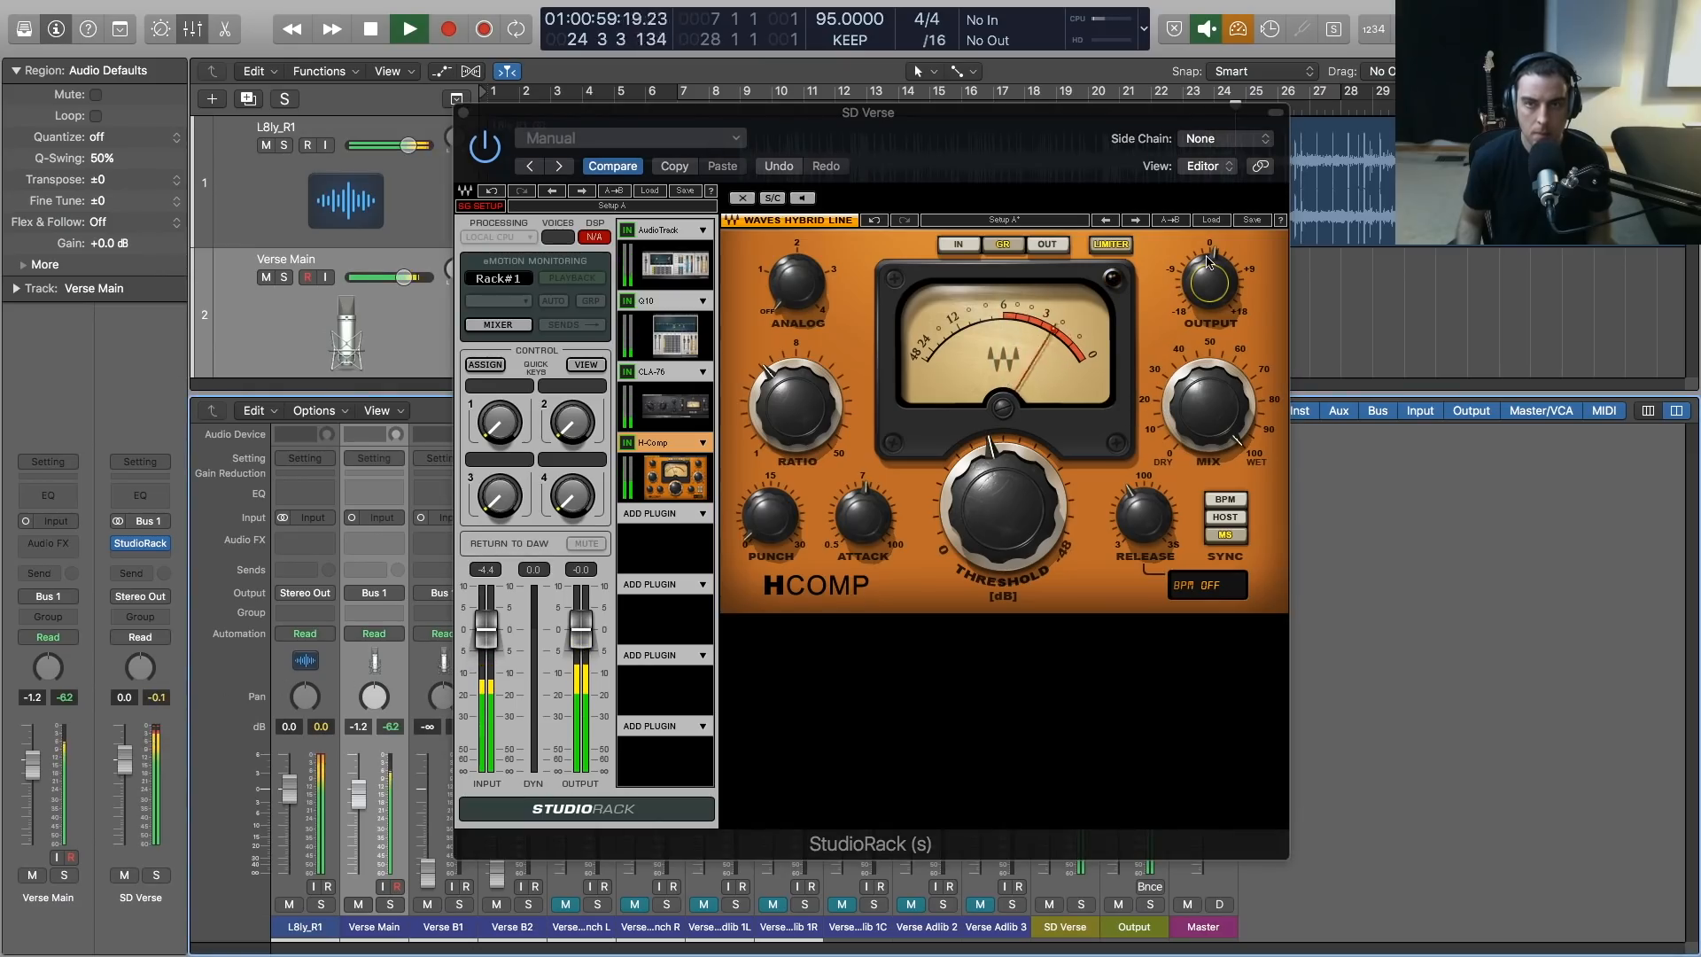
Restart playback from an earlier bar and fine-tune the H-Comp output, threshold and attack by ear
{"action": "left_click_drag", "start_coordinate": [1016, 119], "coordinate": [1030, 265]}
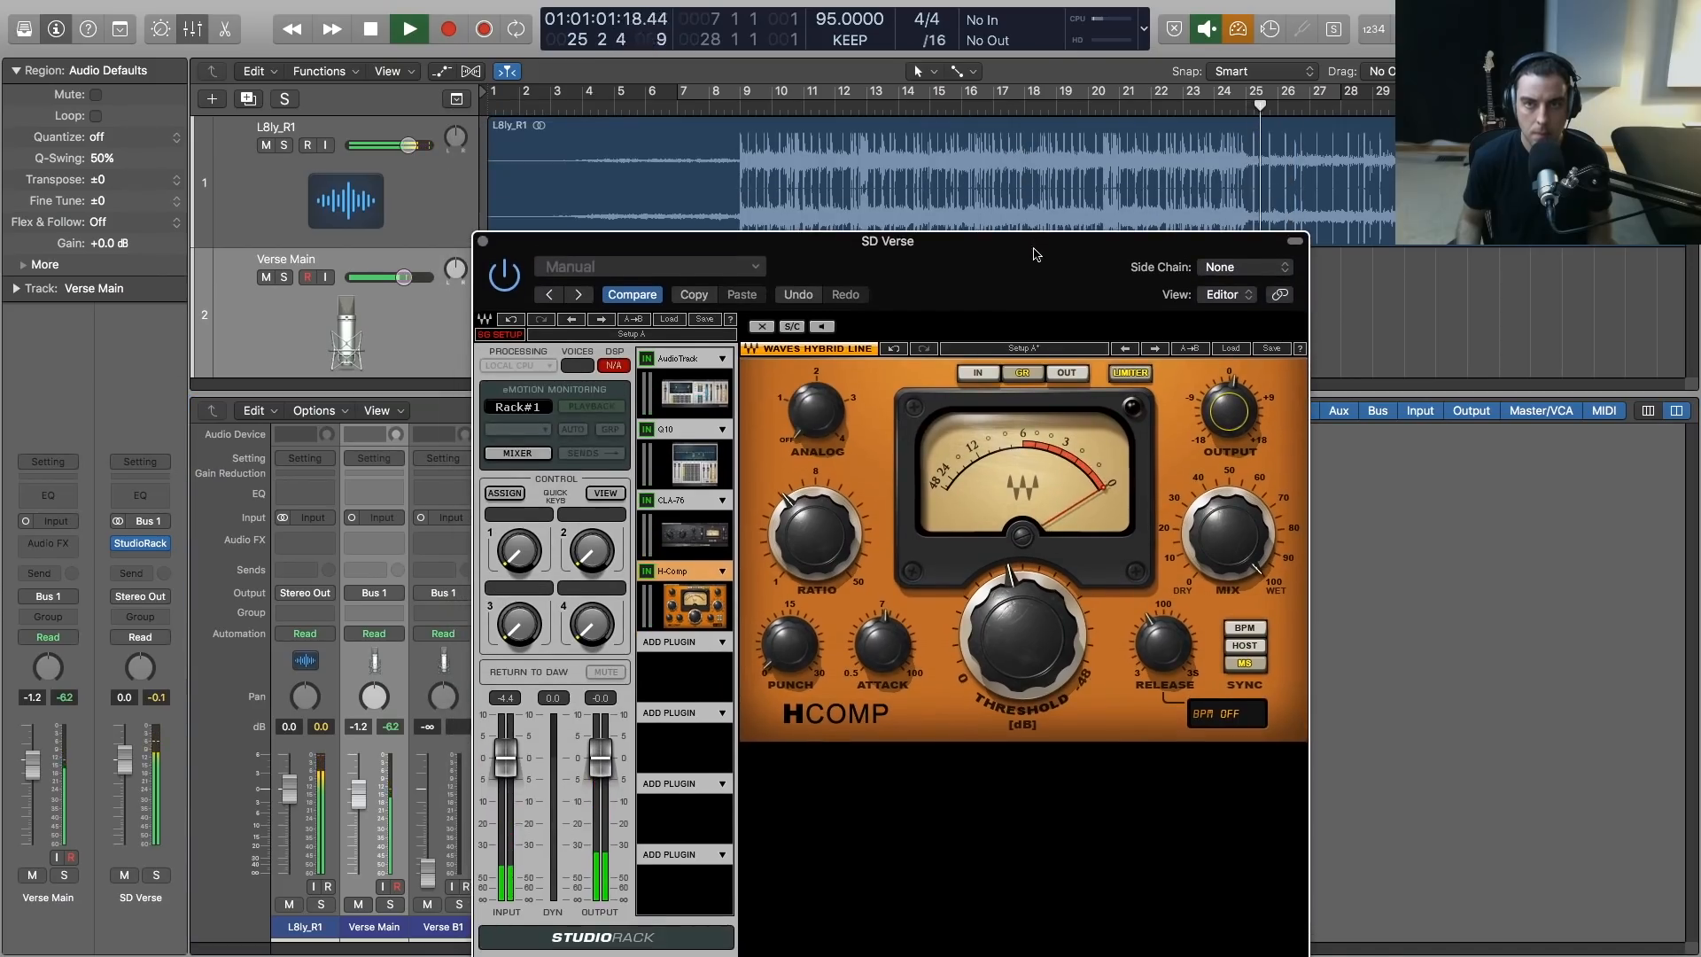
{"action": "left_click_drag", "start_coordinate": [950, 266], "coordinate": [944, 131]}
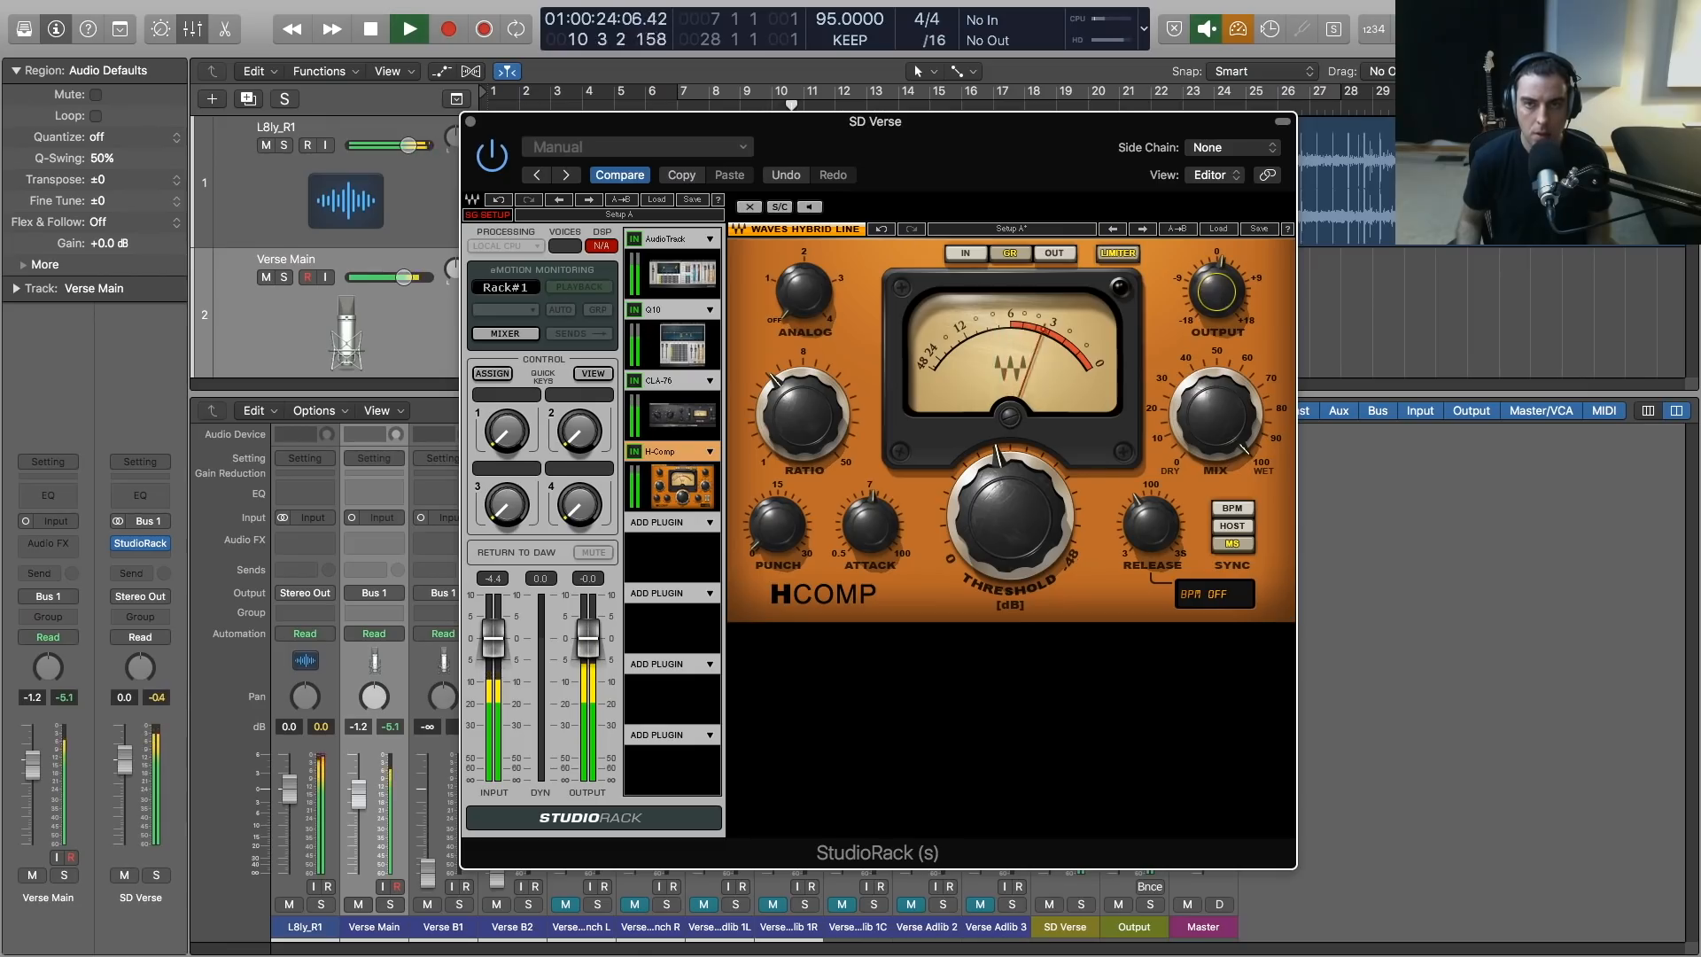
{"action": "left_click_drag", "start_coordinate": [1213, 287], "coordinate": [1213, 289]}
{"action": "scroll", "coordinate": [1213, 289], "scroll_direction": "up", "scroll_amount": 4}
{"action": "scroll", "coordinate": [1001, 521], "scroll_direction": "down", "scroll_amount": 2}
{"action": "scroll", "coordinate": [1000, 520], "scroll_direction": "down", "scroll_amount": 1}
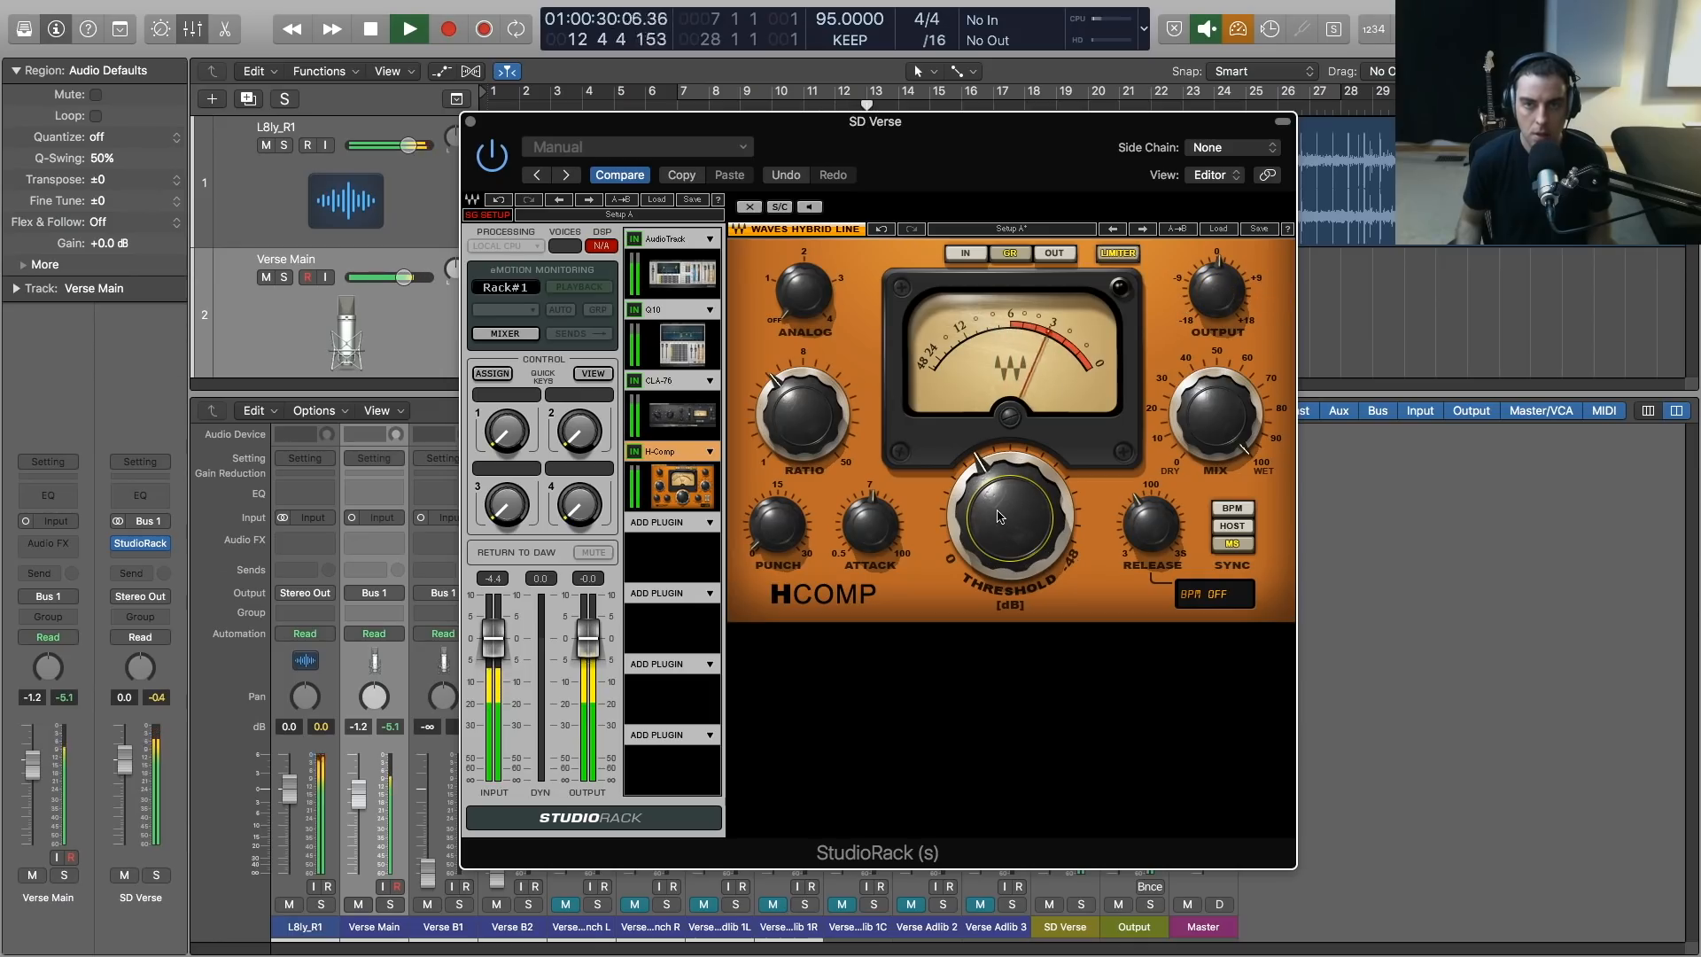
{"action": "scroll", "coordinate": [1000, 517], "scroll_direction": "down", "scroll_amount": 2}
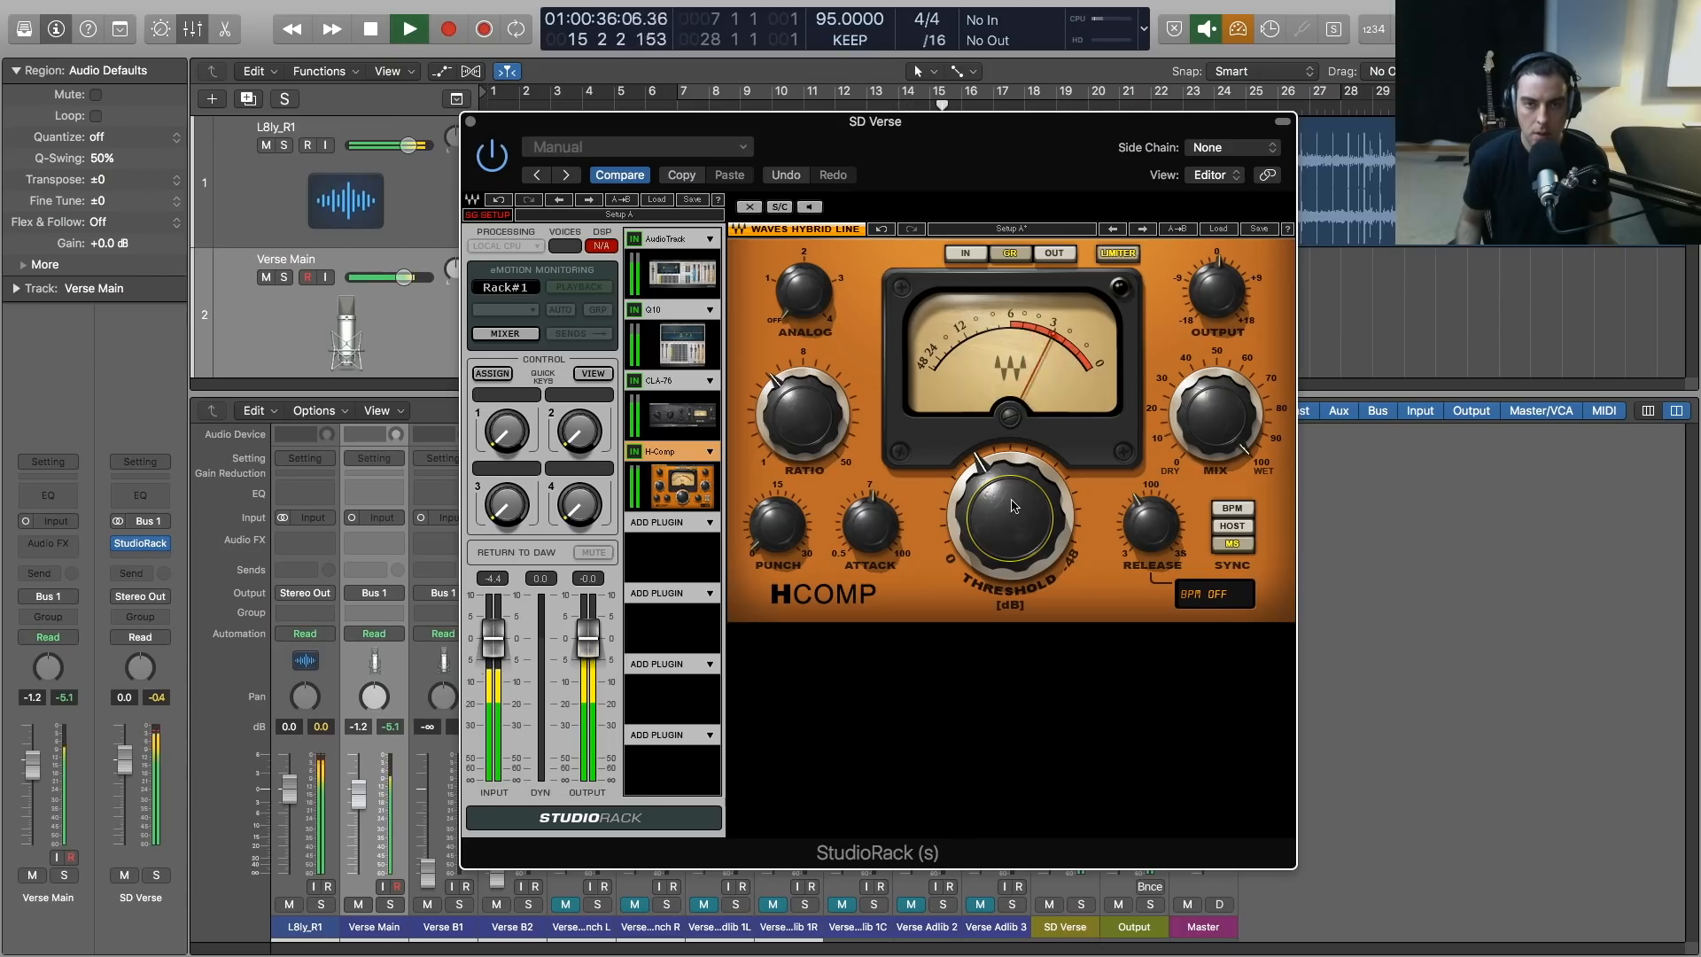
{"action": "mouse_move", "coordinate": [870, 523]}
{"action": "left_mouse_down"}
{"action": "mouse_move", "coordinate": [870, 542]}
{"action": "mouse_move", "coordinate": [870, 521]}
{"action": "left_mouse_up"}
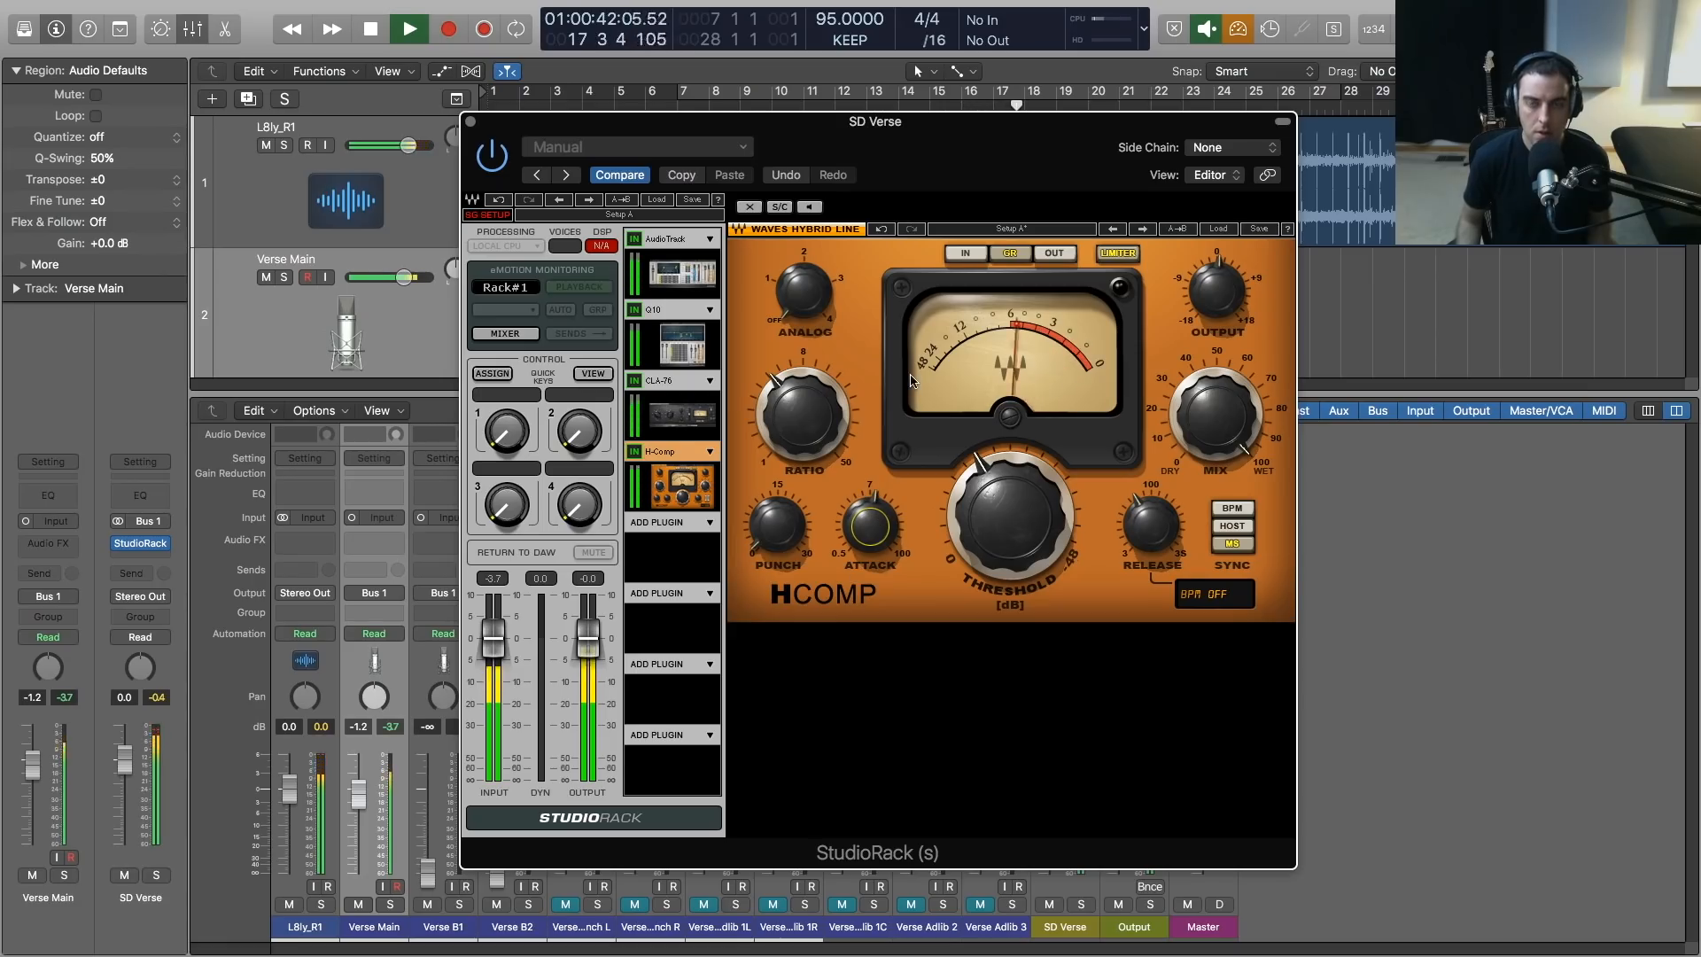
{"action": "key", "text": "space"}
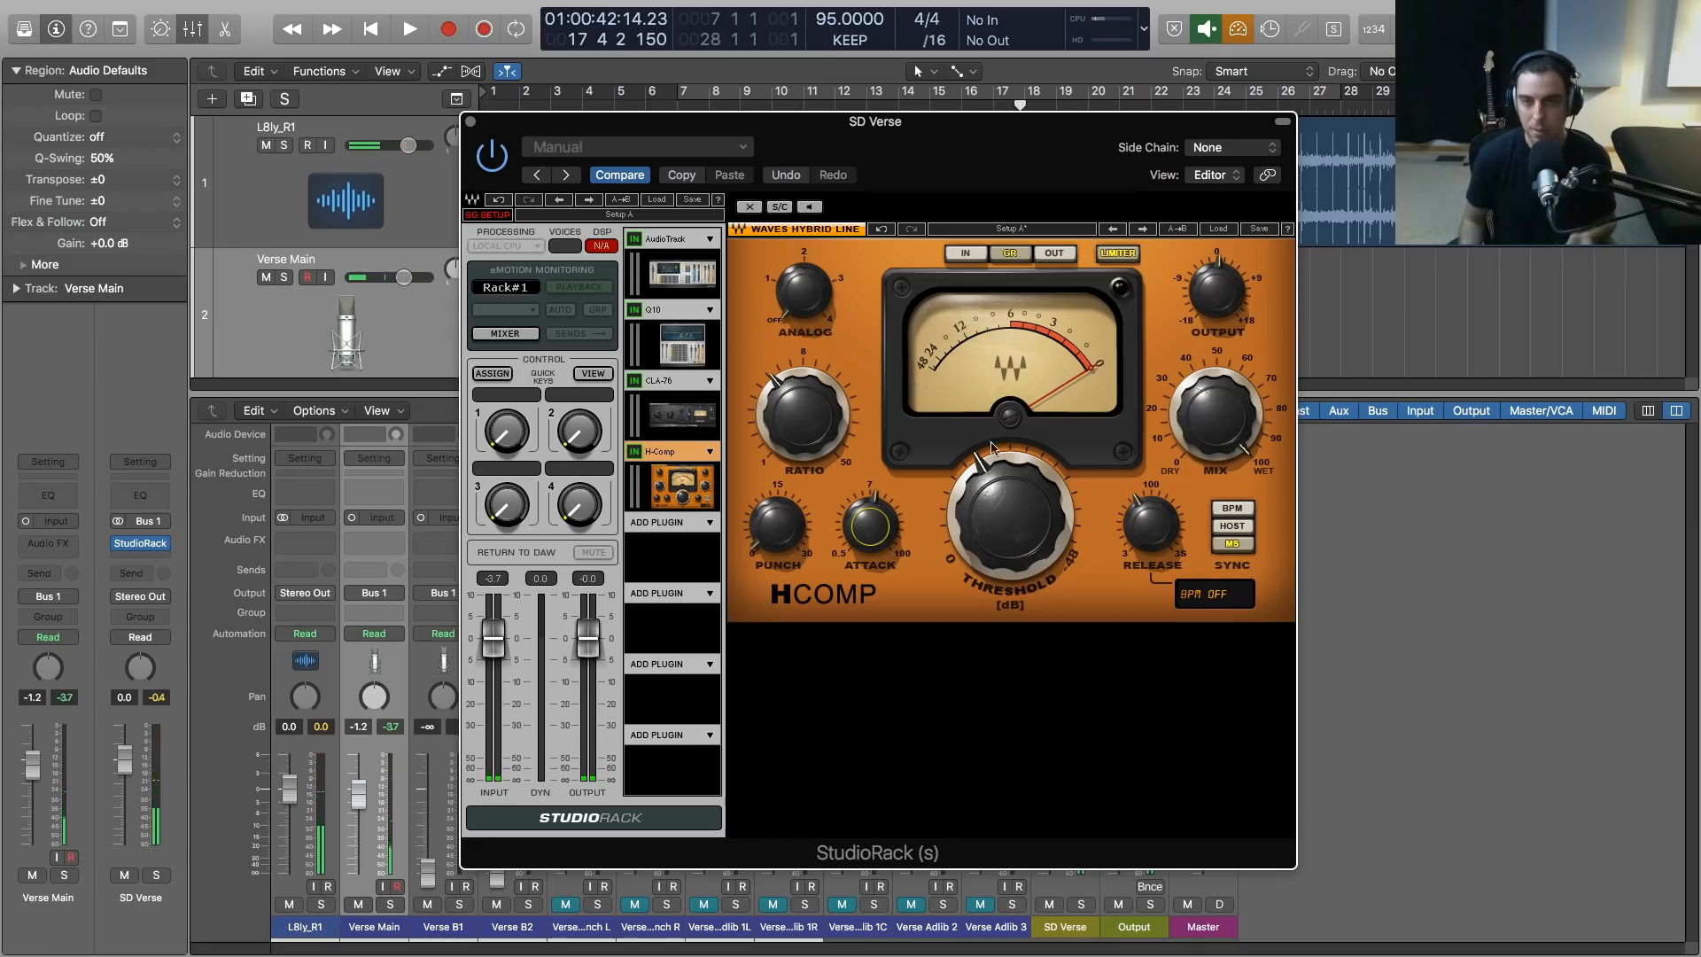
Replay the verse briefly to judge the adjusted H-Comp threshold and output level
{"action": "left_click_drag", "start_coordinate": [1007, 512], "coordinate": [1007, 512]}
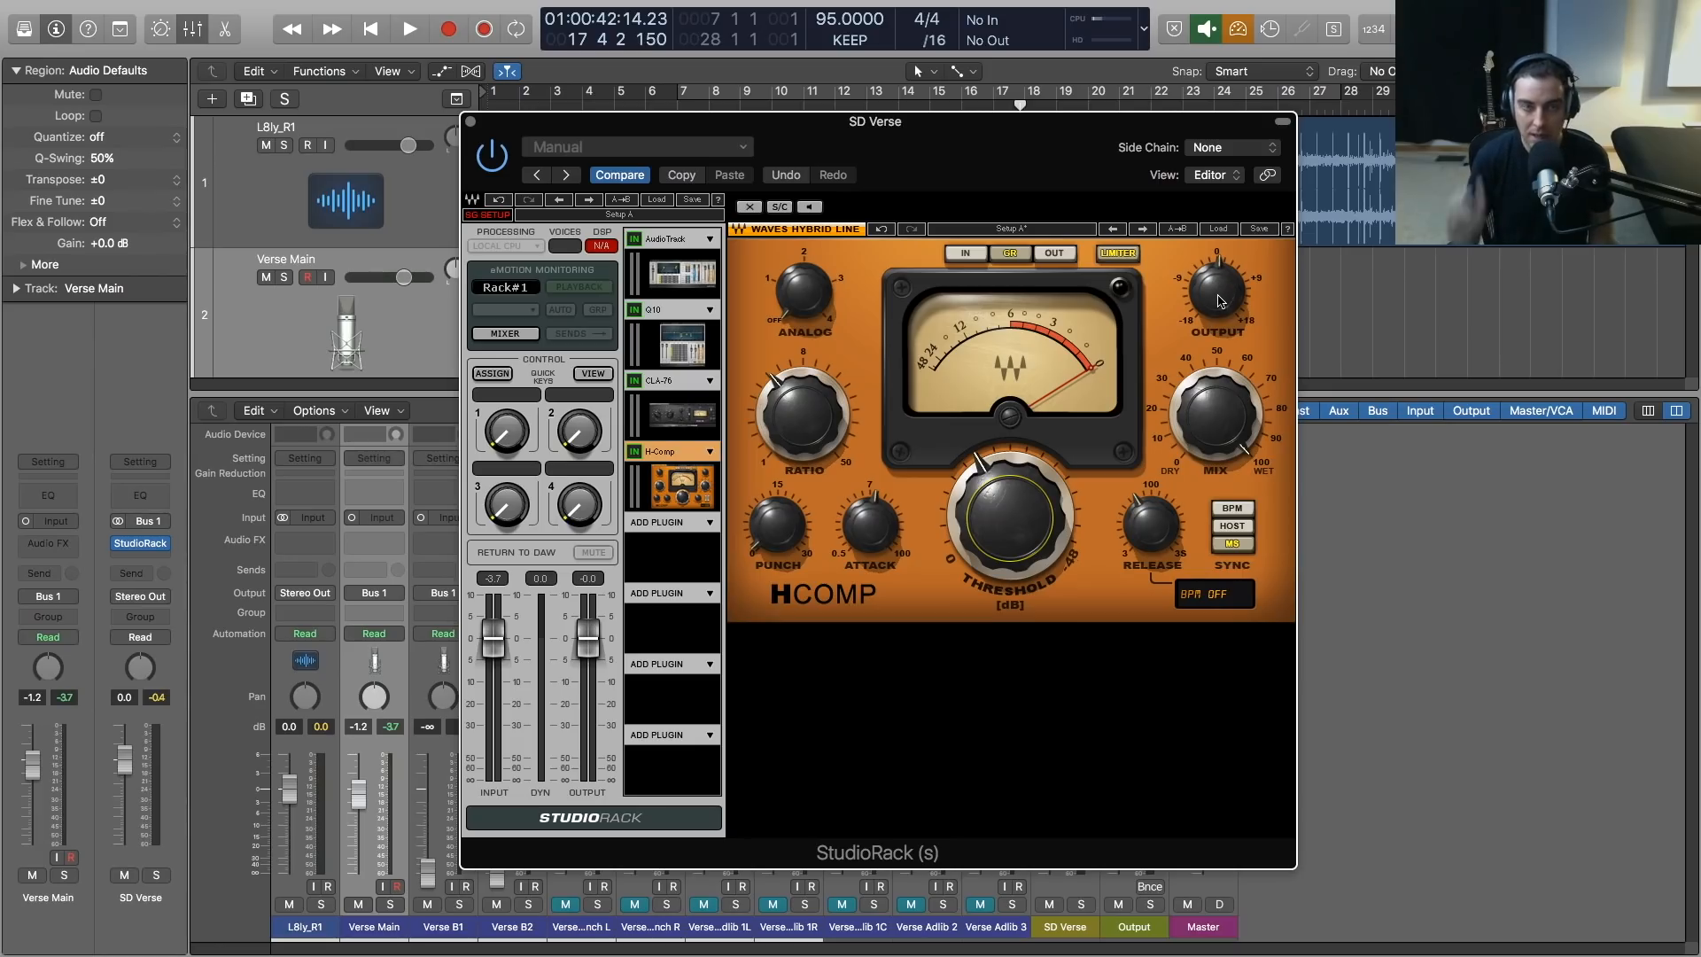
{"action": "key", "text": "space"}
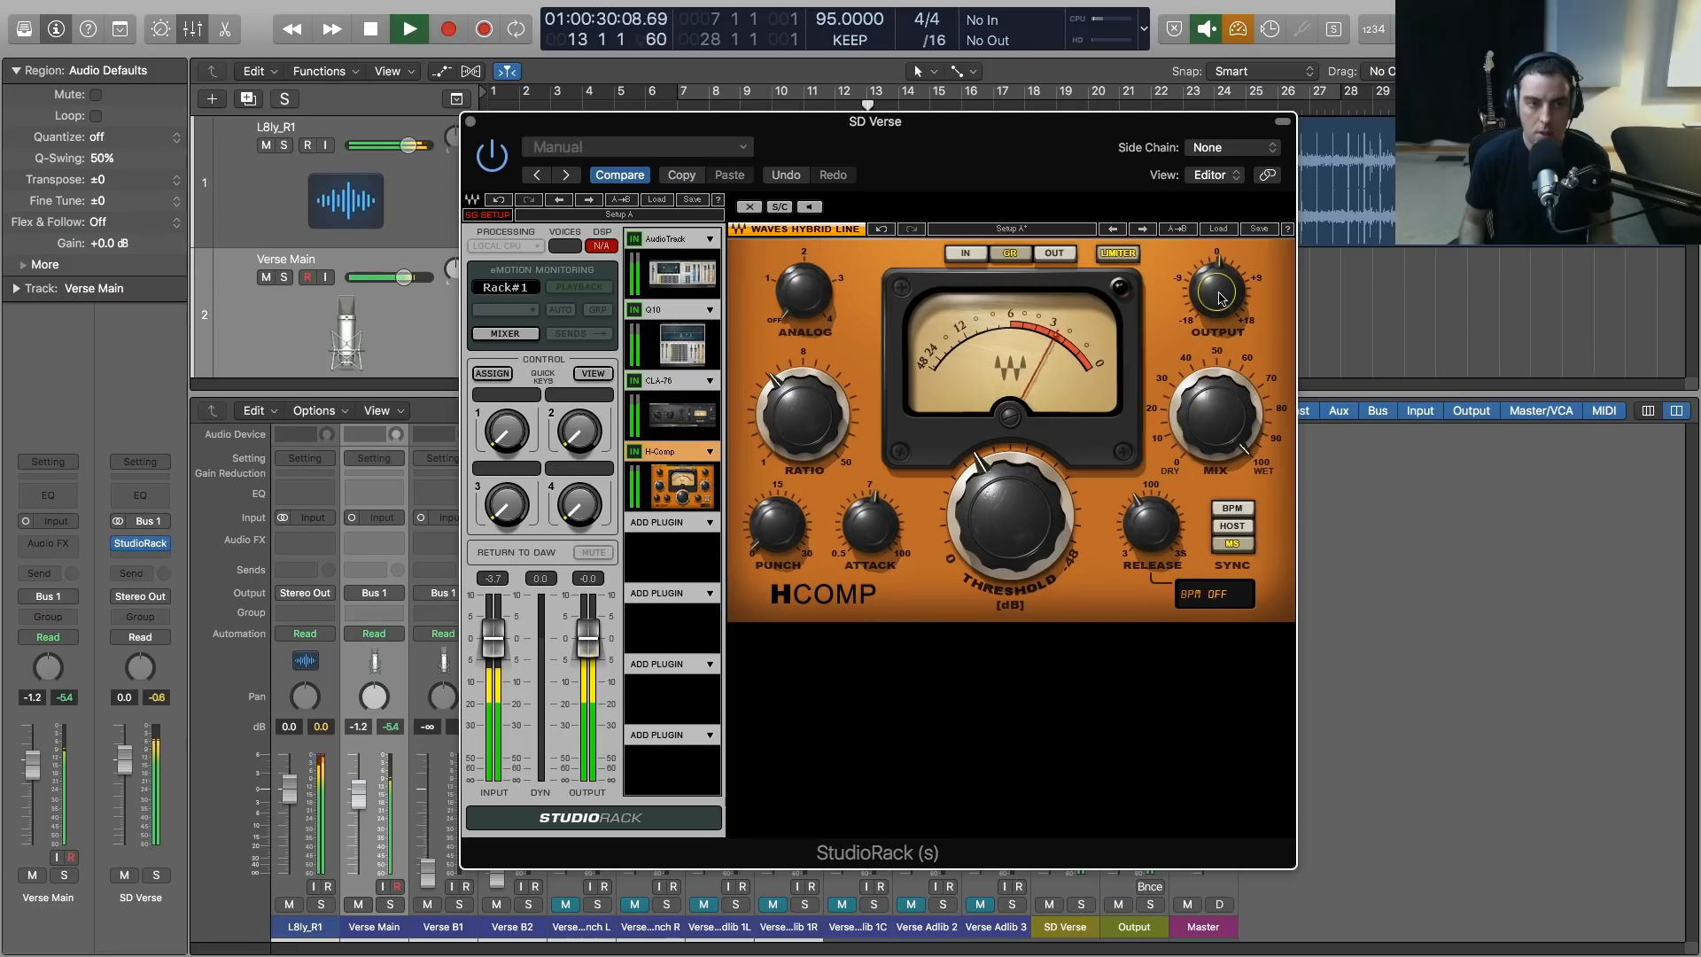
{"action": "key", "text": "space"}
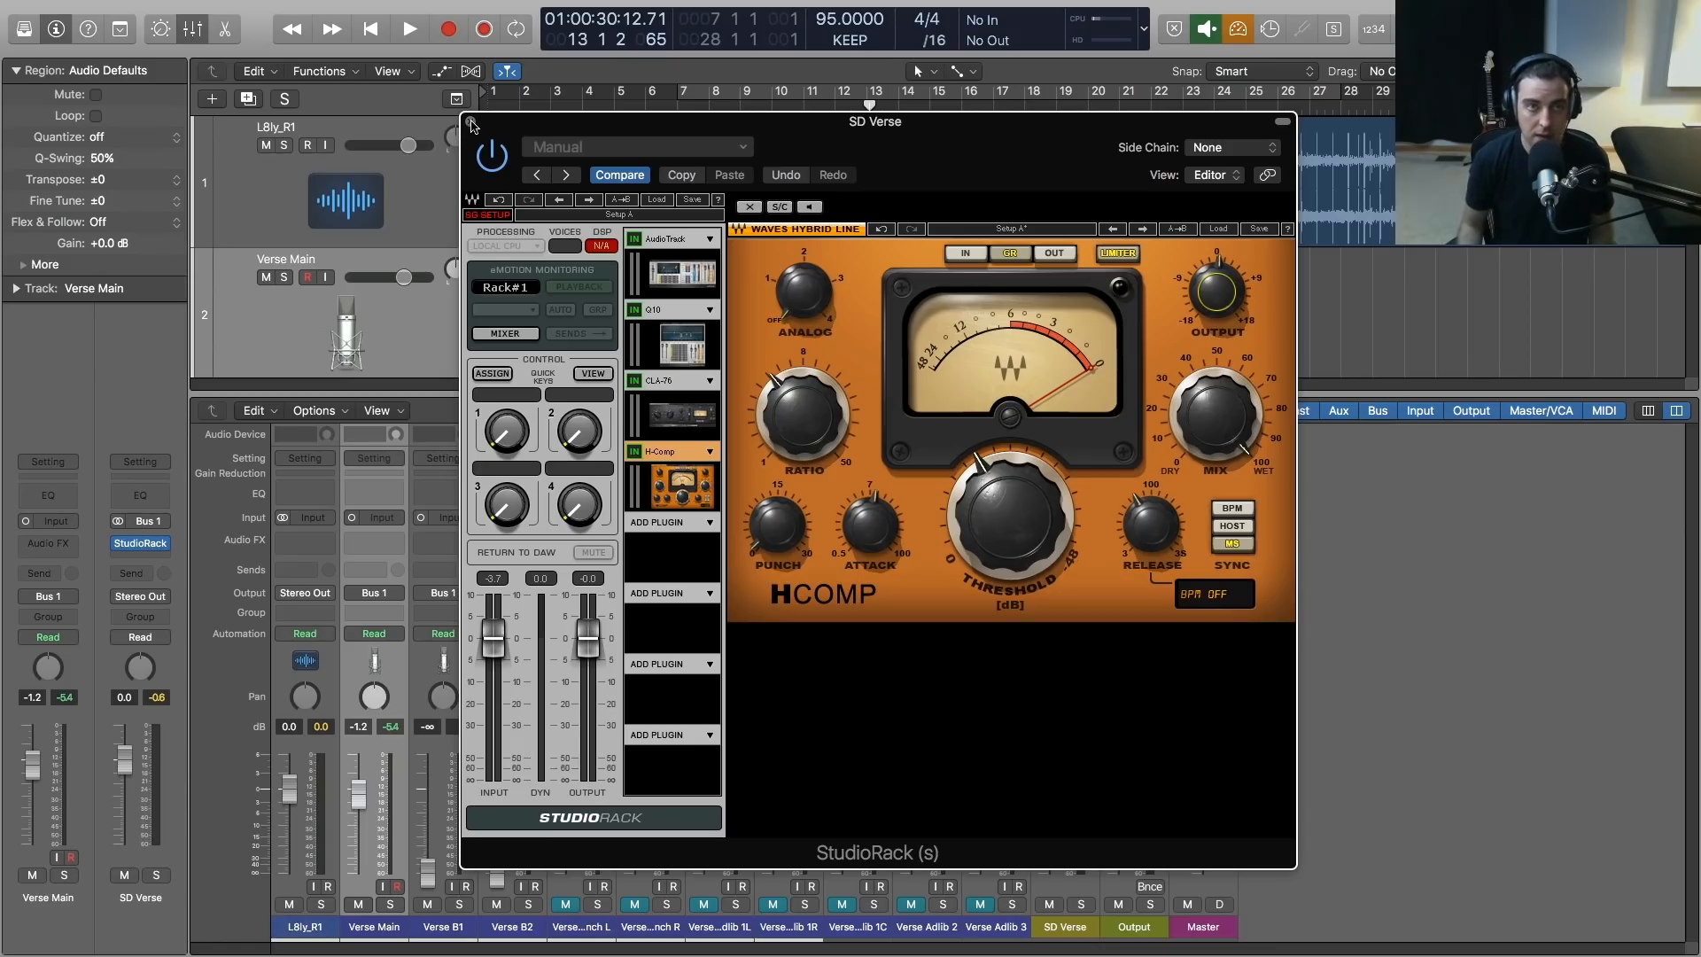
Load the PuigTec EQP1A from the EQ plug-ins into the fifth StudioRack slot and reposition the rack window
{"action": "left_click_drag", "start_coordinate": [519, 132], "coordinate": [526, 131]}
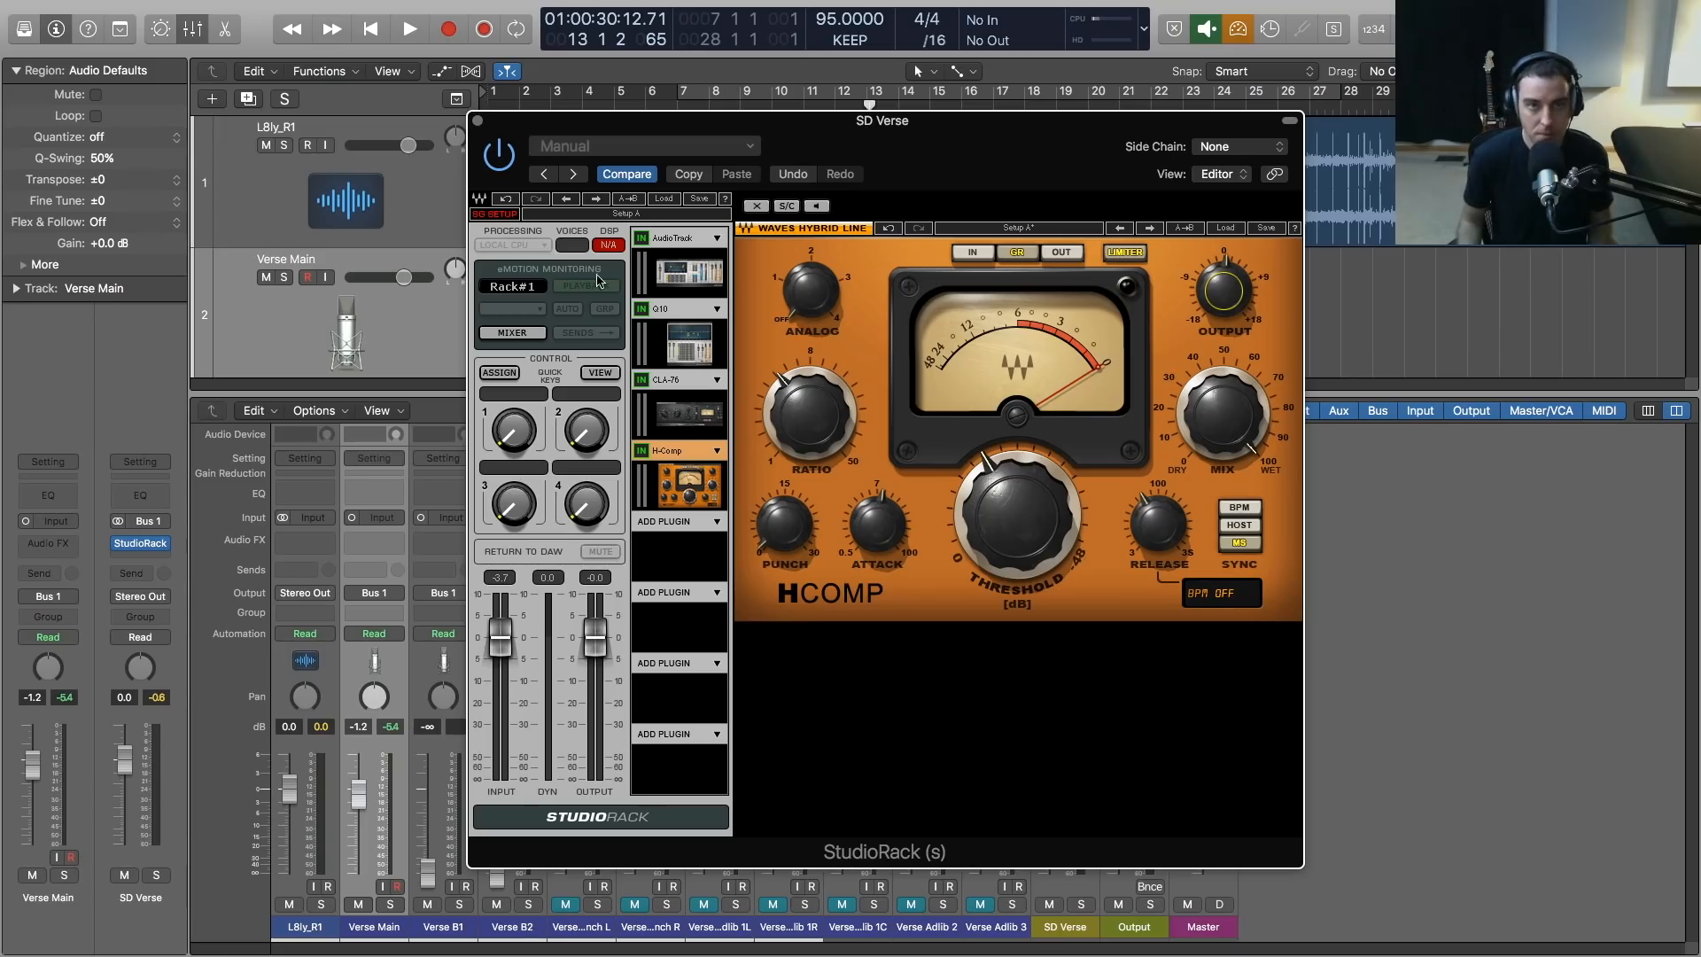
{"action": "left_click", "coordinate": [719, 527]}
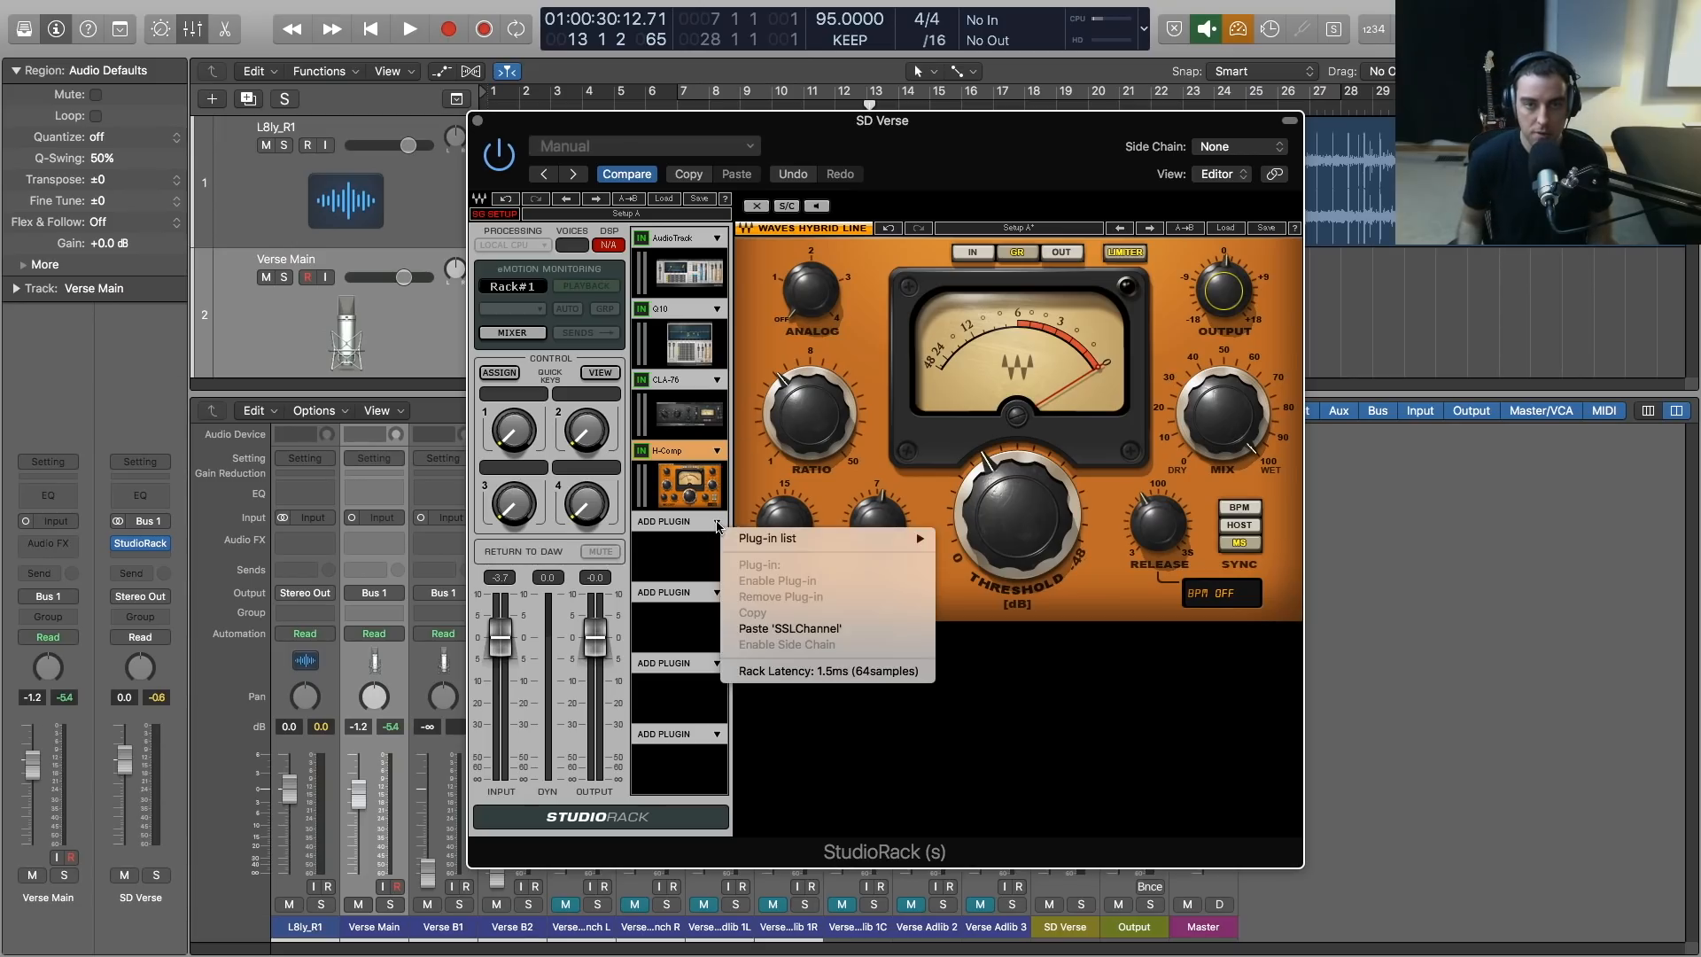
{"action": "mouse_move", "coordinate": [832, 537]}
{"action": "mouse_move", "coordinate": [1004, 560]}
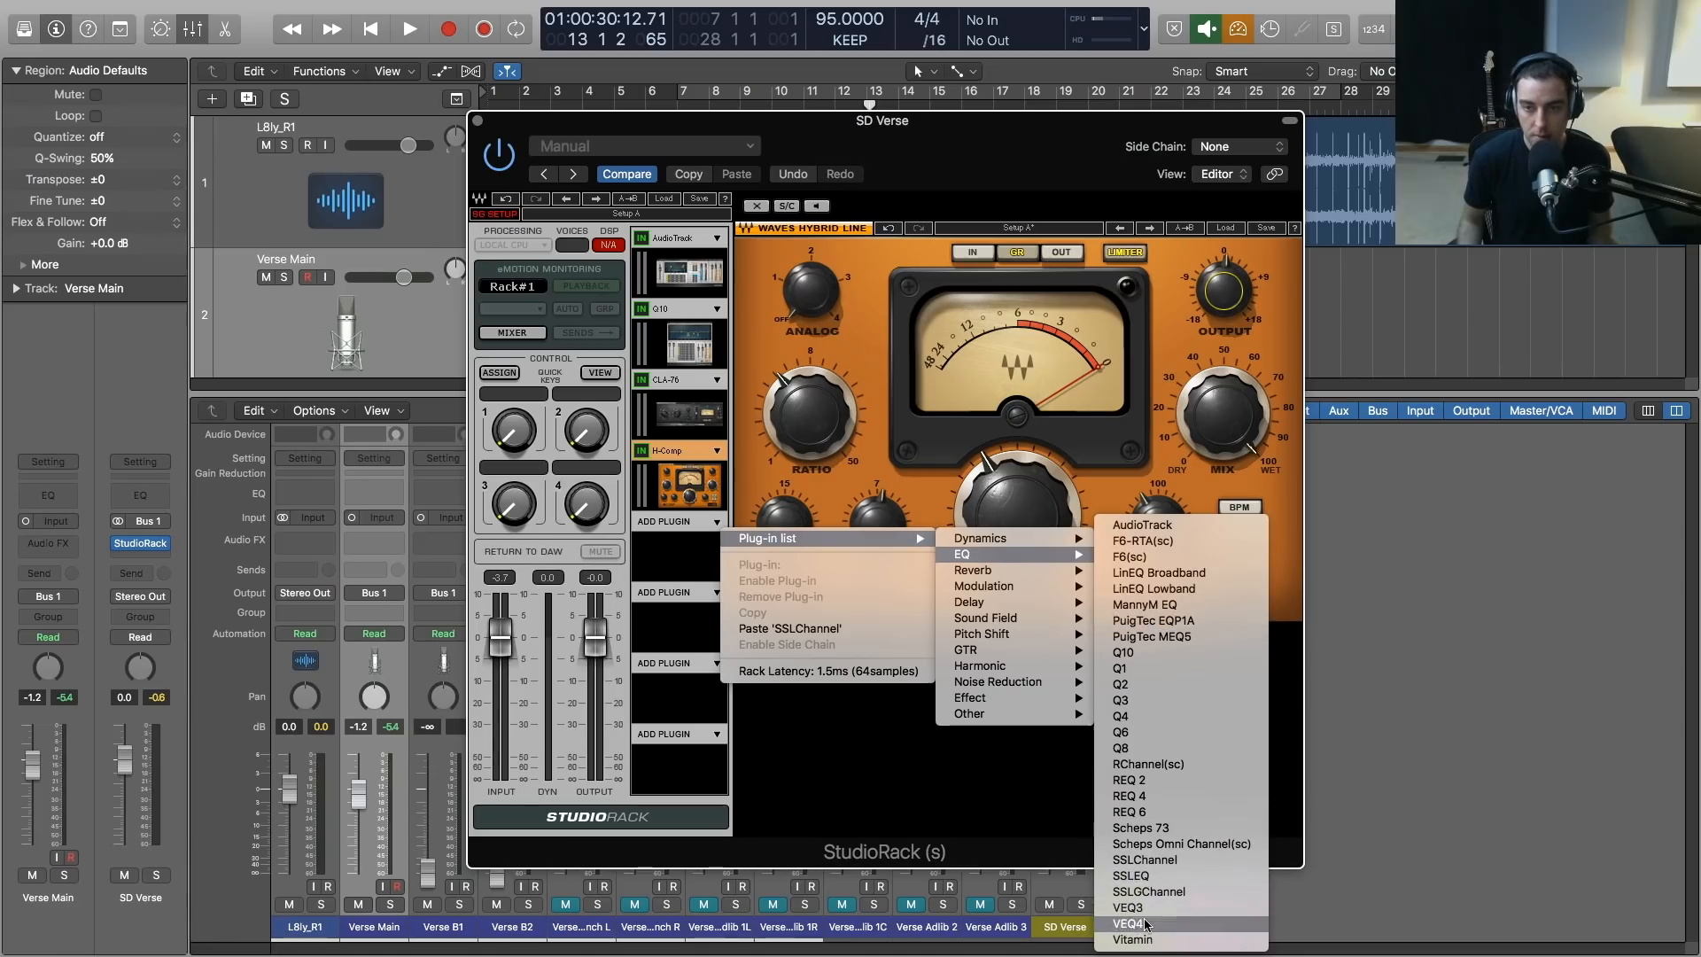
{"action": "left_click", "coordinate": [1157, 623]}
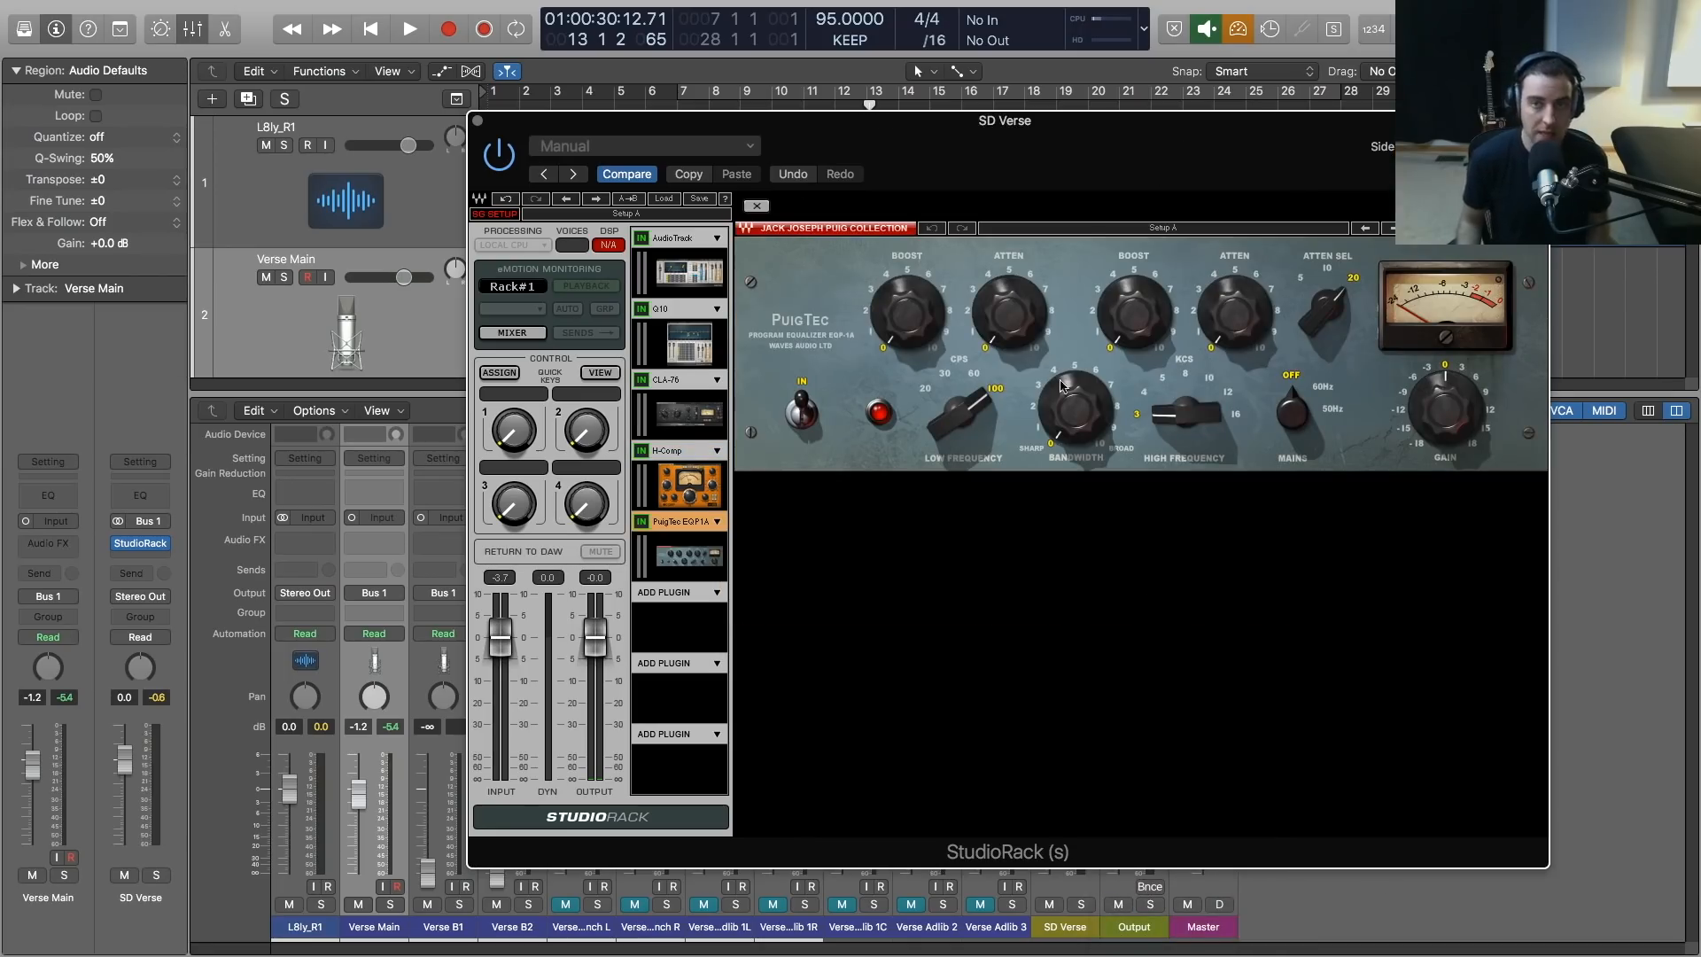
{"action": "left_click_drag", "start_coordinate": [1017, 126], "coordinate": [905, 126]}
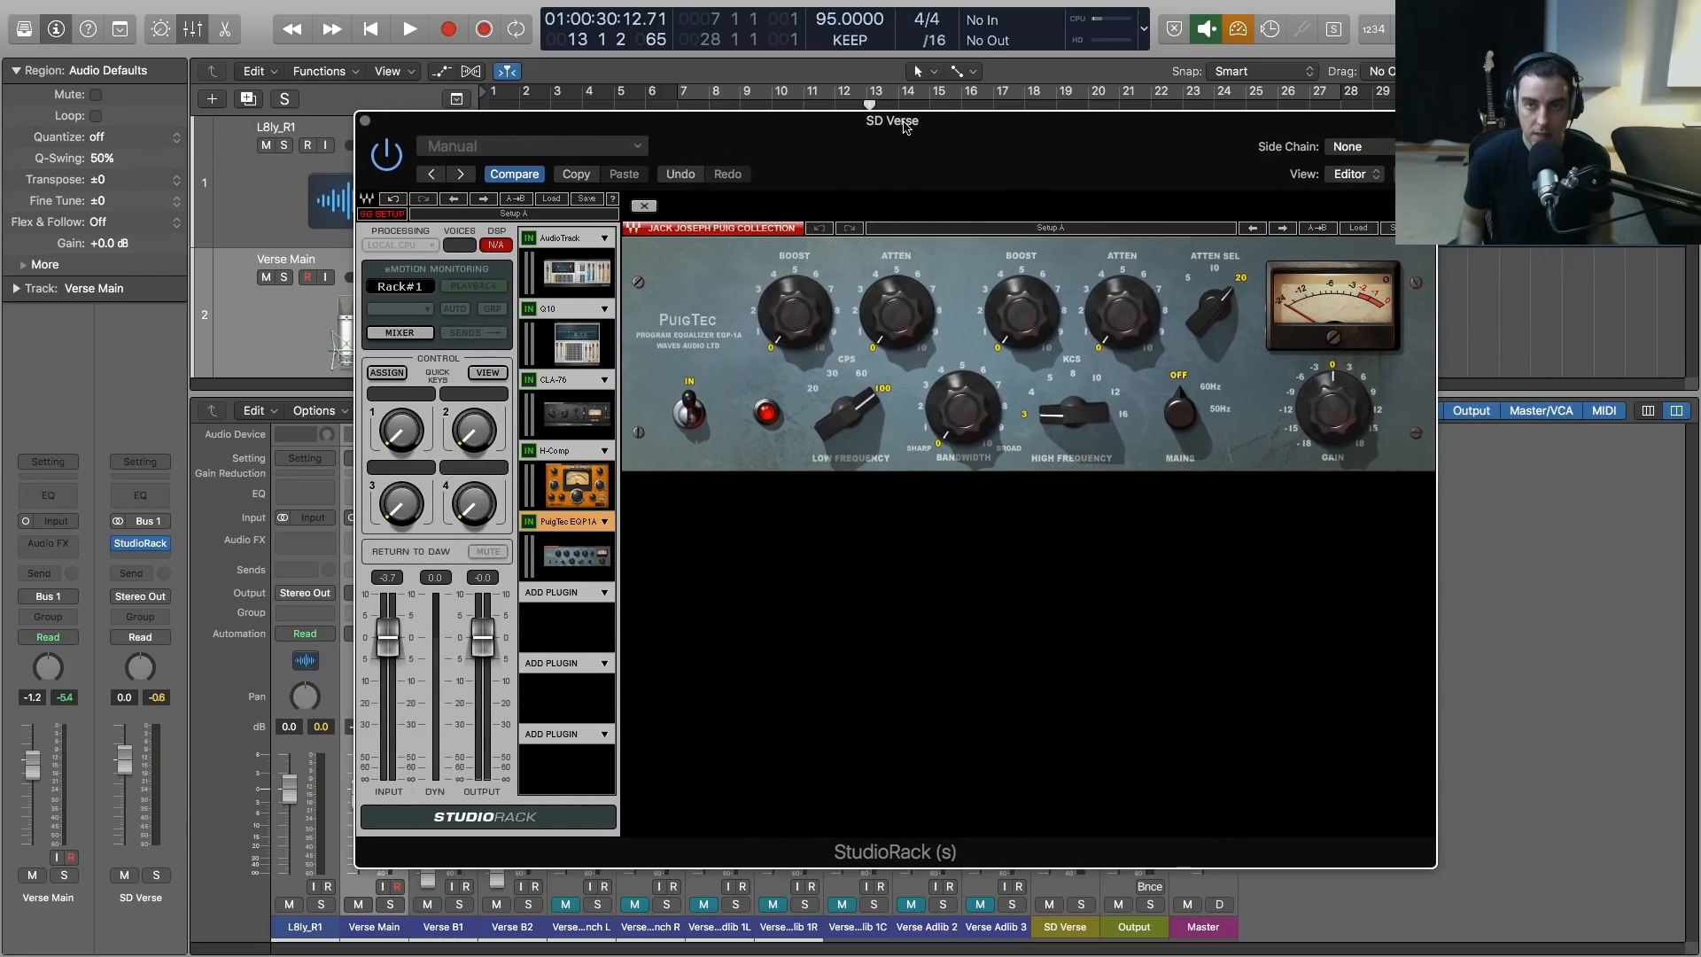
Set the PuigTec high frequency to 12 kHz and raise its high-frequency boost to about 3.1 during playback
{"action": "scroll", "coordinate": [1072, 412], "scroll_direction": "up", "scroll_amount": 5}
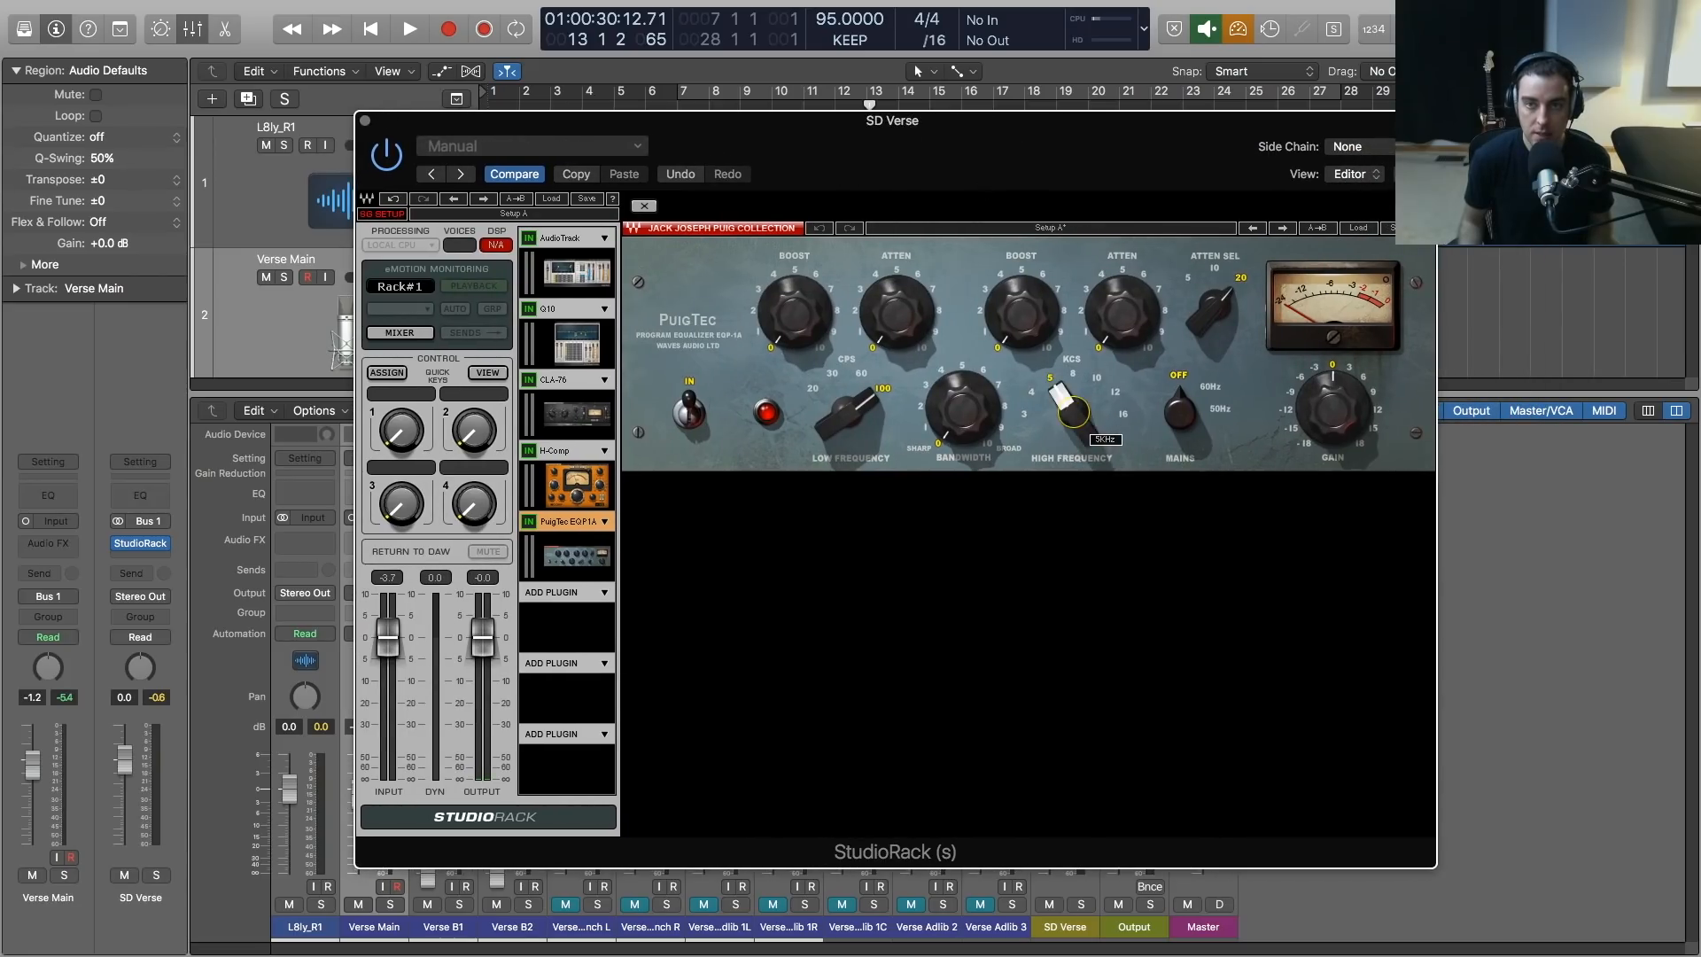
{"action": "scroll", "coordinate": [1073, 412], "scroll_direction": "up", "scroll_amount": 1}
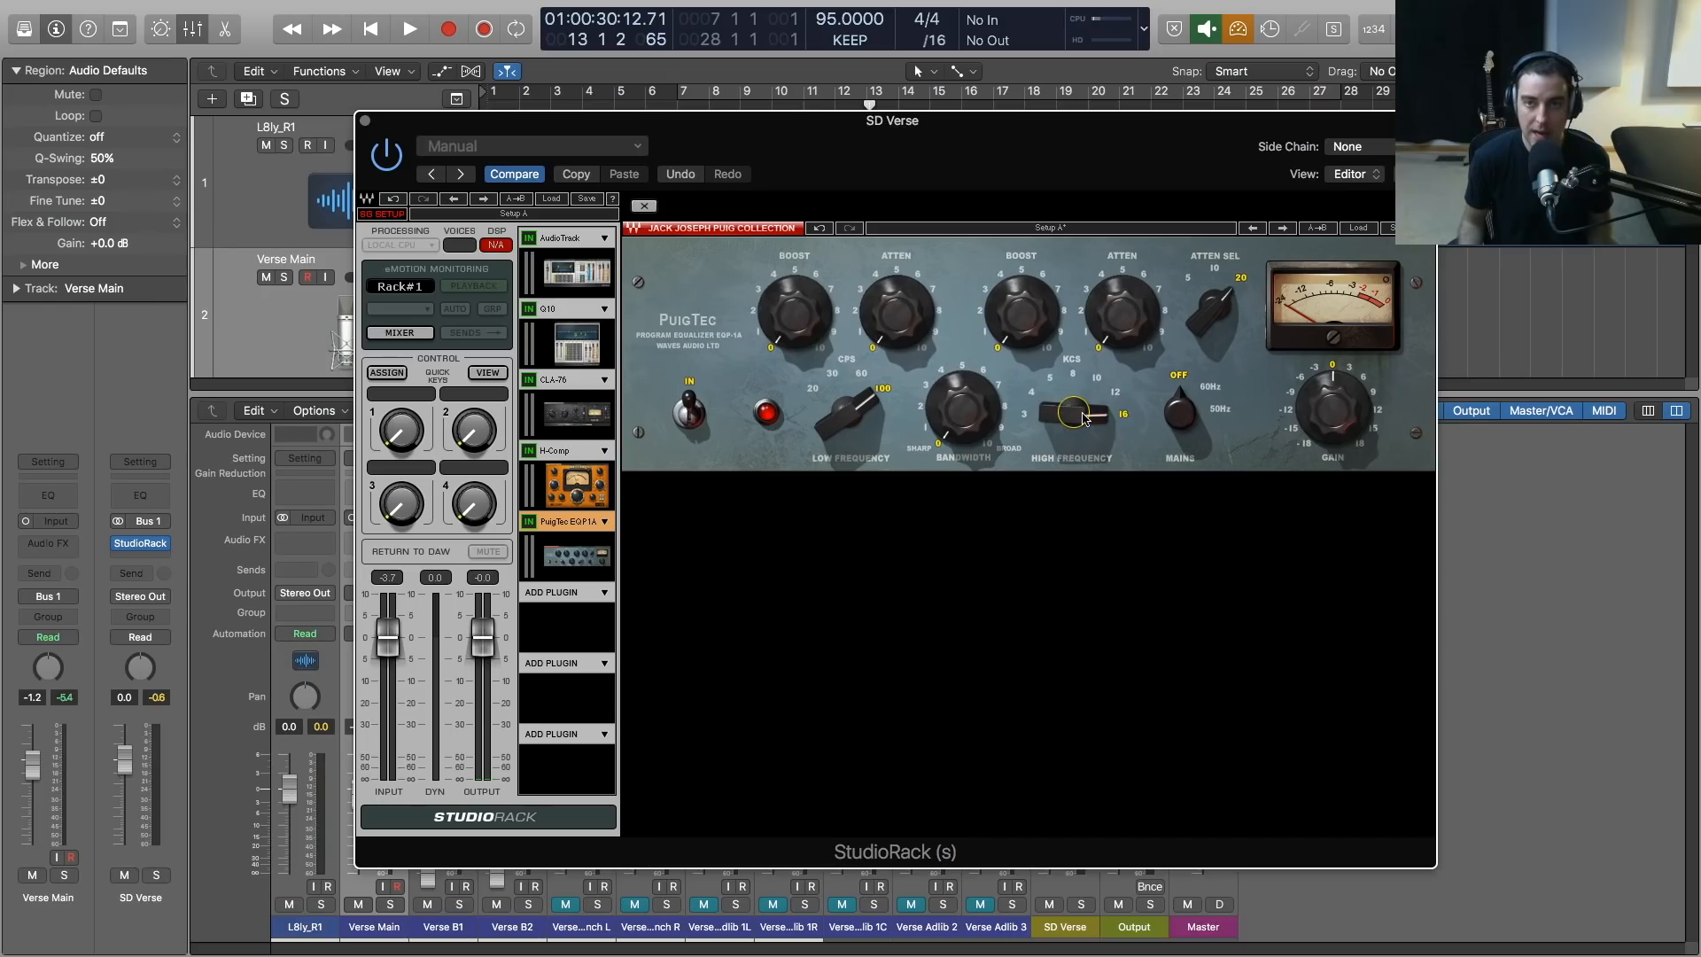
{"action": "scroll", "coordinate": [1073, 412], "scroll_direction": "down", "scroll_amount": 1}
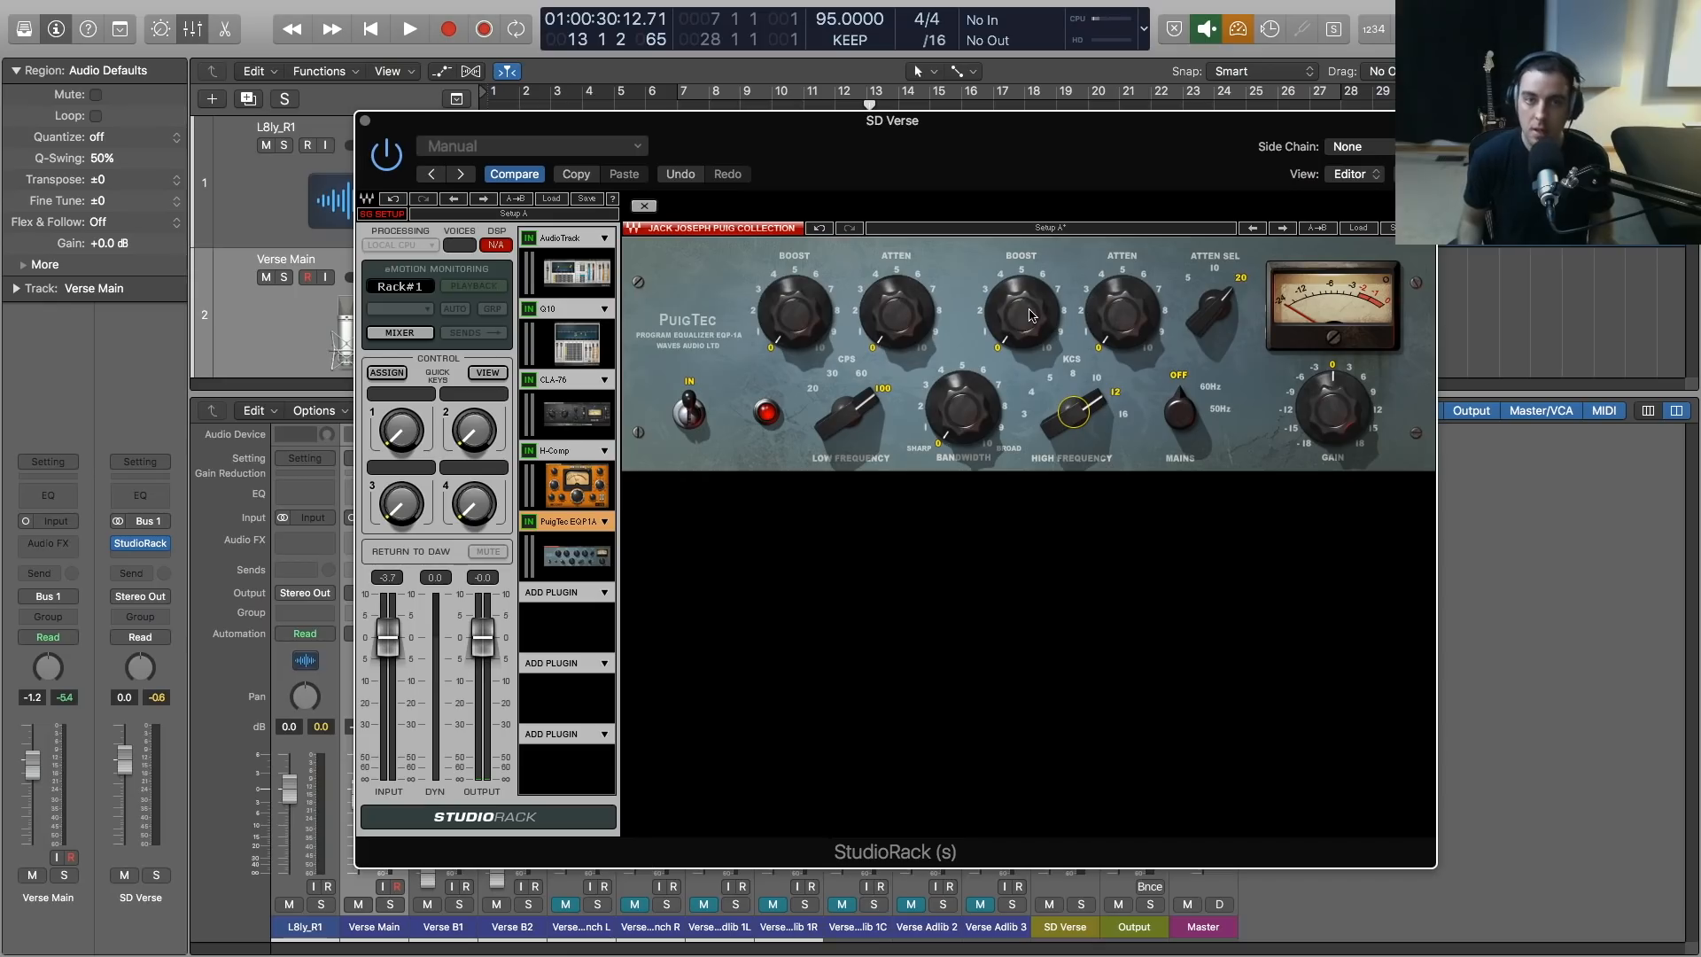
{"action": "key", "text": "space"}
{"action": "scroll", "coordinate": [1027, 312], "scroll_direction": "up", "scroll_amount": 5}
{"action": "scroll", "coordinate": [1021, 312], "scroll_direction": "down", "scroll_amount": 1}
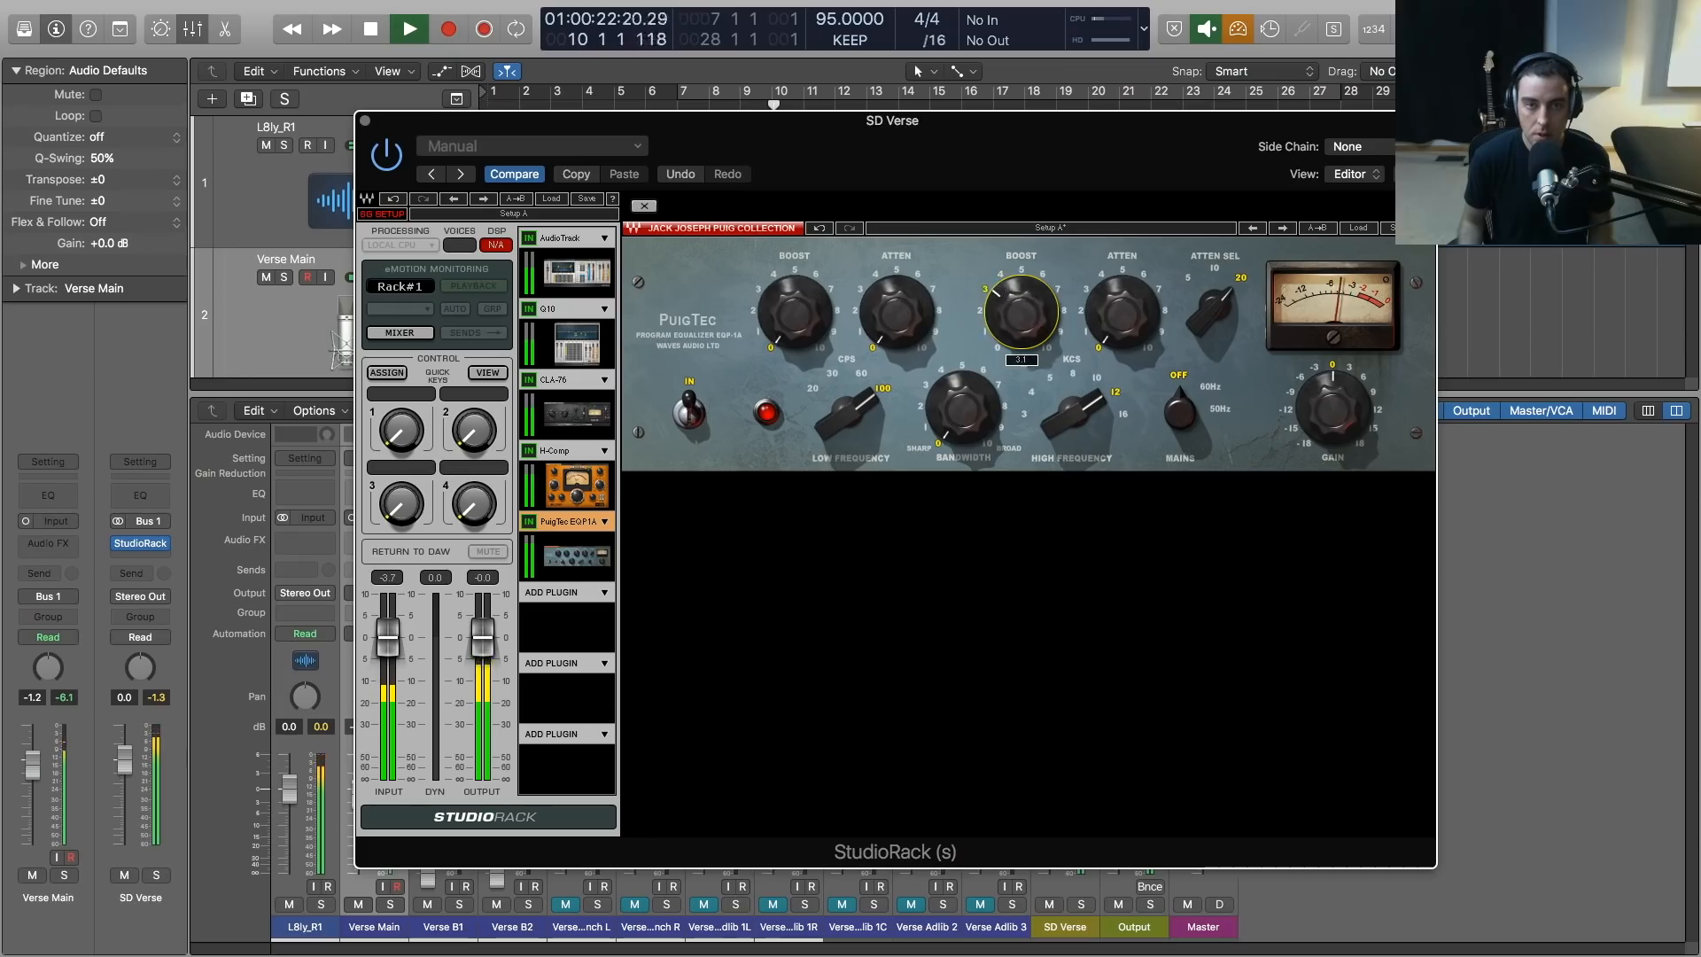
Clear the clipped peak reading and replay, setting the PuigTec high boost to about 5, high attenuation to 2 and high frequency to 16 kHz
{"action": "key", "text": "space"}
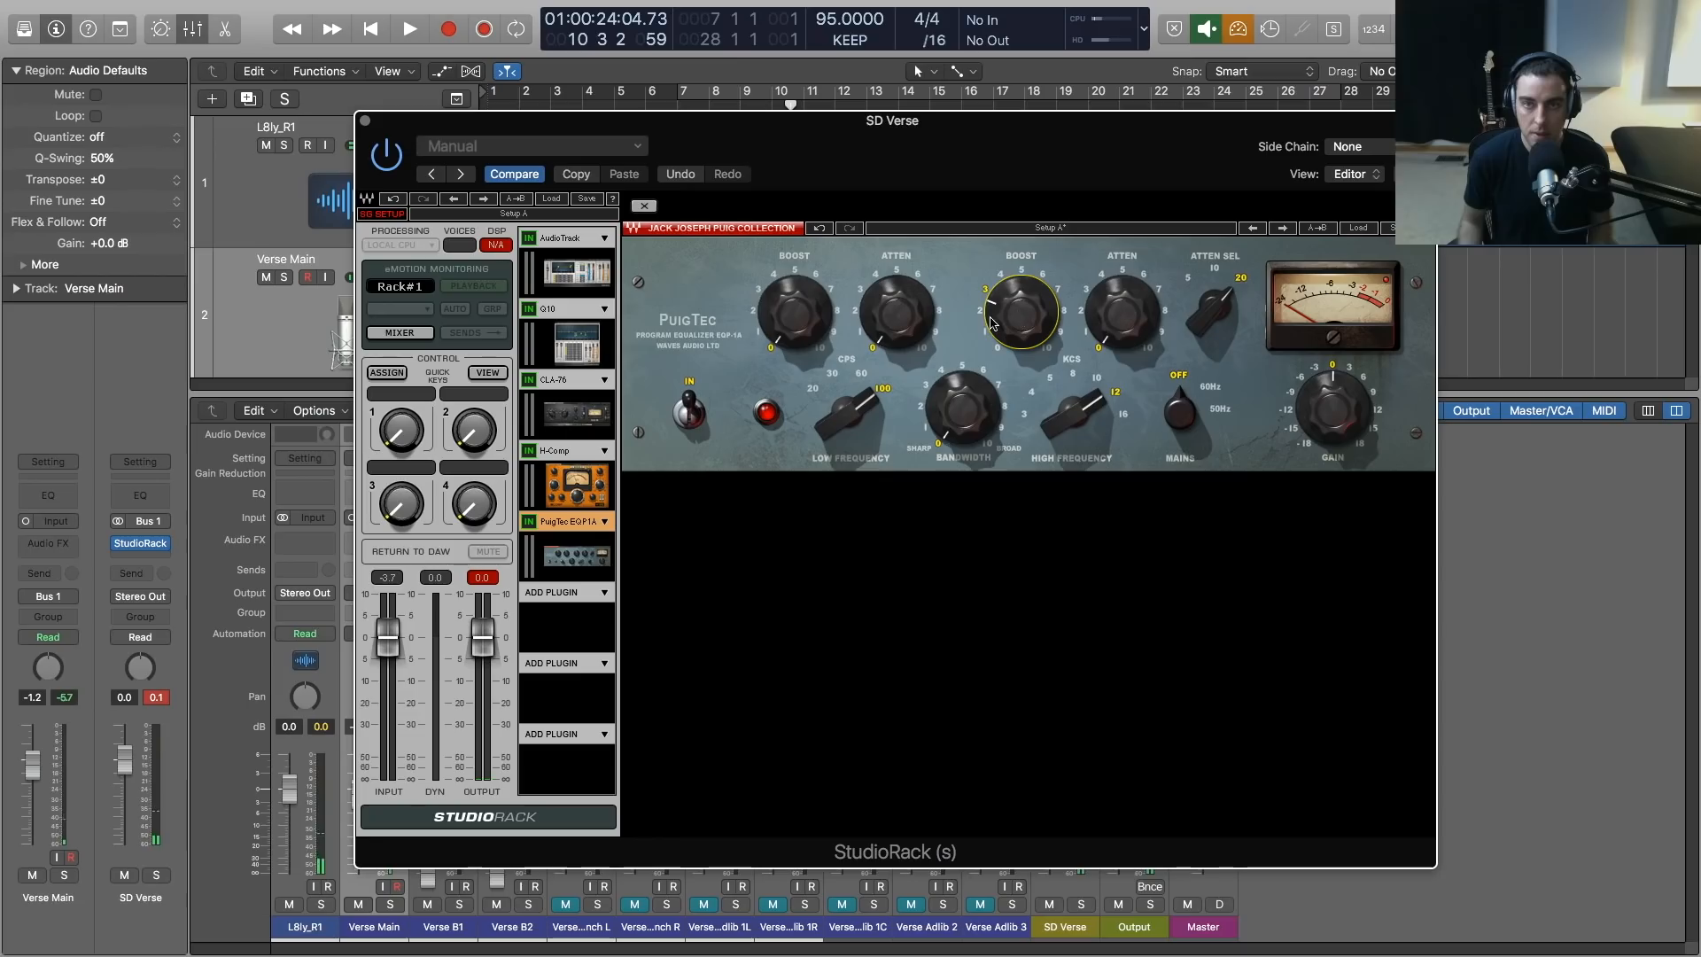
{"action": "left_click", "coordinate": [156, 697]}
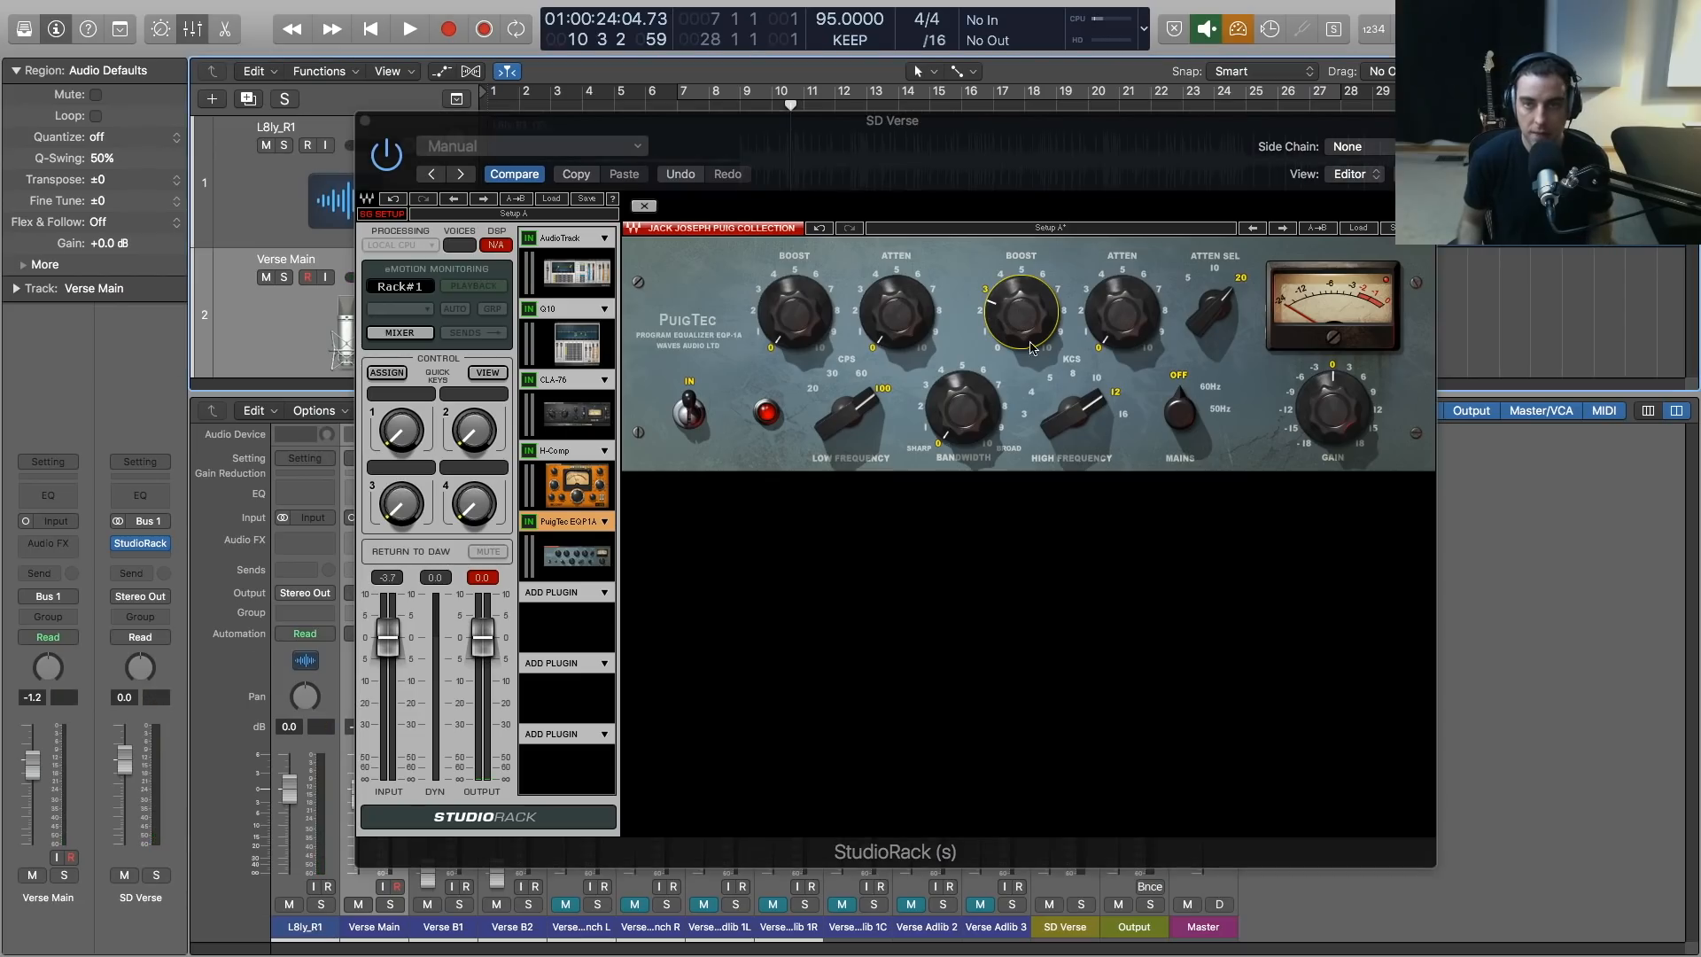
{"action": "key", "text": "space"}
{"action": "mouse_move", "coordinate": [1020, 317]}
{"action": "left_mouse_down"}
{"action": "mouse_move", "coordinate": [1020, 294]}
{"action": "mouse_move", "coordinate": [1021, 349]}
{"action": "left_mouse_up"}
{"action": "left_click_drag", "start_coordinate": [1121, 317], "coordinate": [1122, 293]}
{"action": "left_click_drag", "start_coordinate": [1075, 411], "coordinate": [1076, 389]}
{"action": "left_click_drag", "start_coordinate": [1042, 283], "coordinate": [1032, 284]}
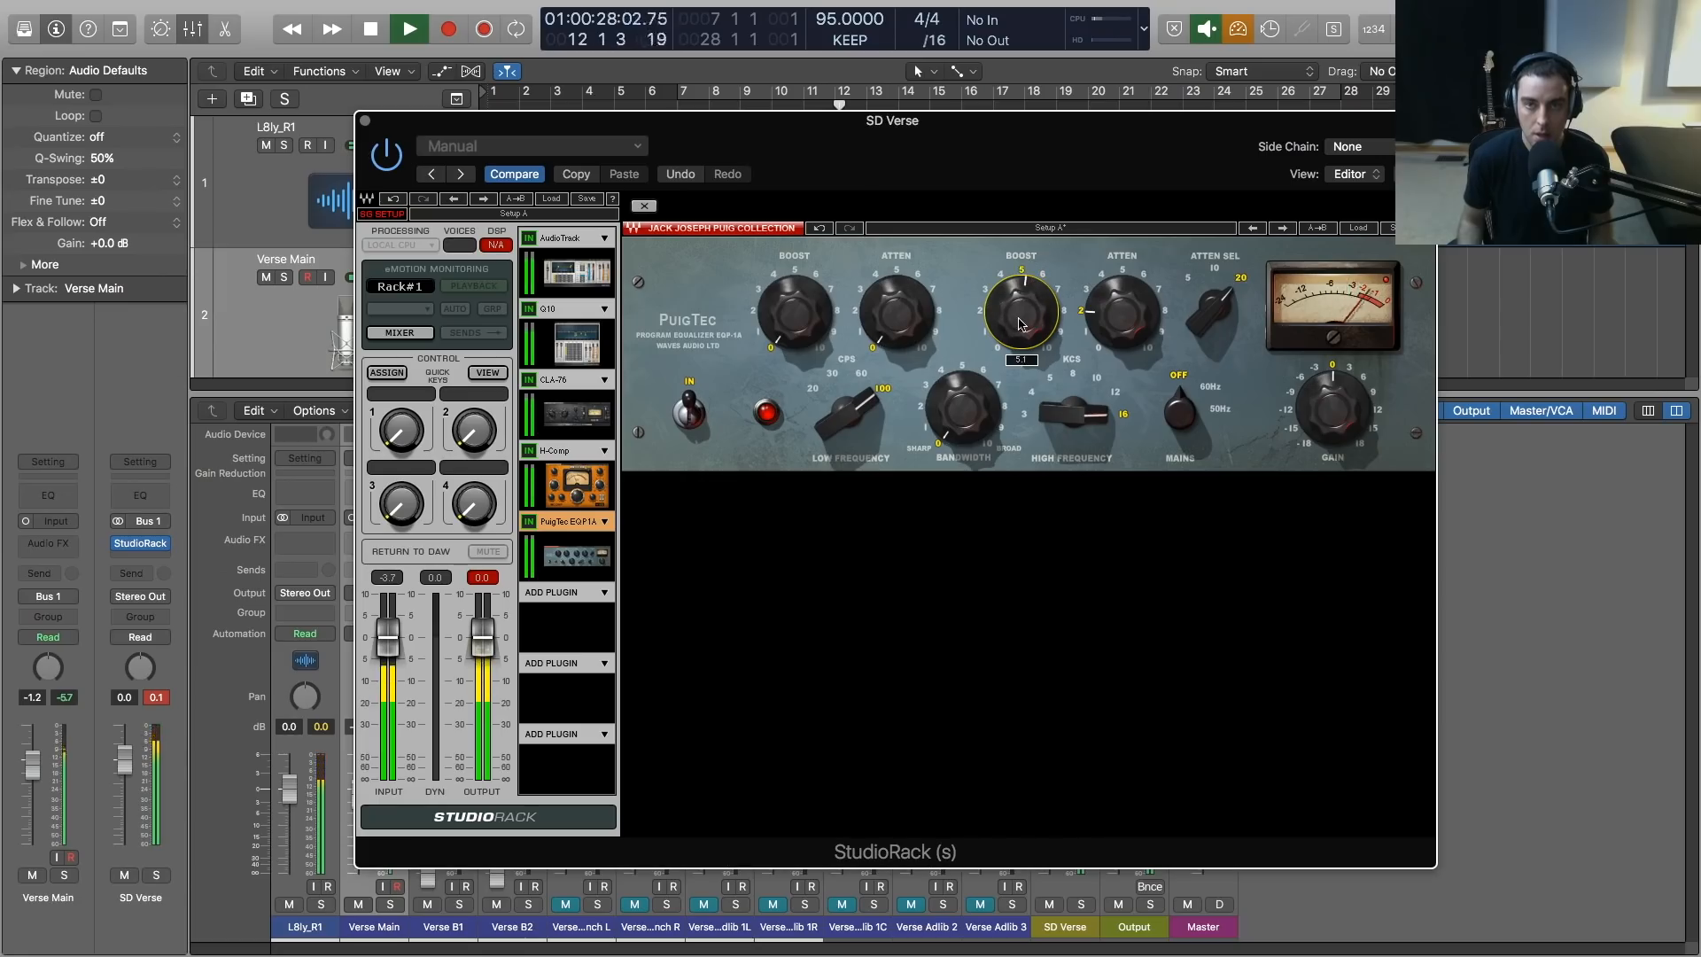
Lower the H-Comp output slightly, clear the clipped peak readings and replay the verse
{"action": "left_click", "coordinate": [576, 488]}
{"action": "key", "text": "space"}
{"action": "left_click_drag", "start_coordinate": [1110, 291], "coordinate": [1111, 296]}
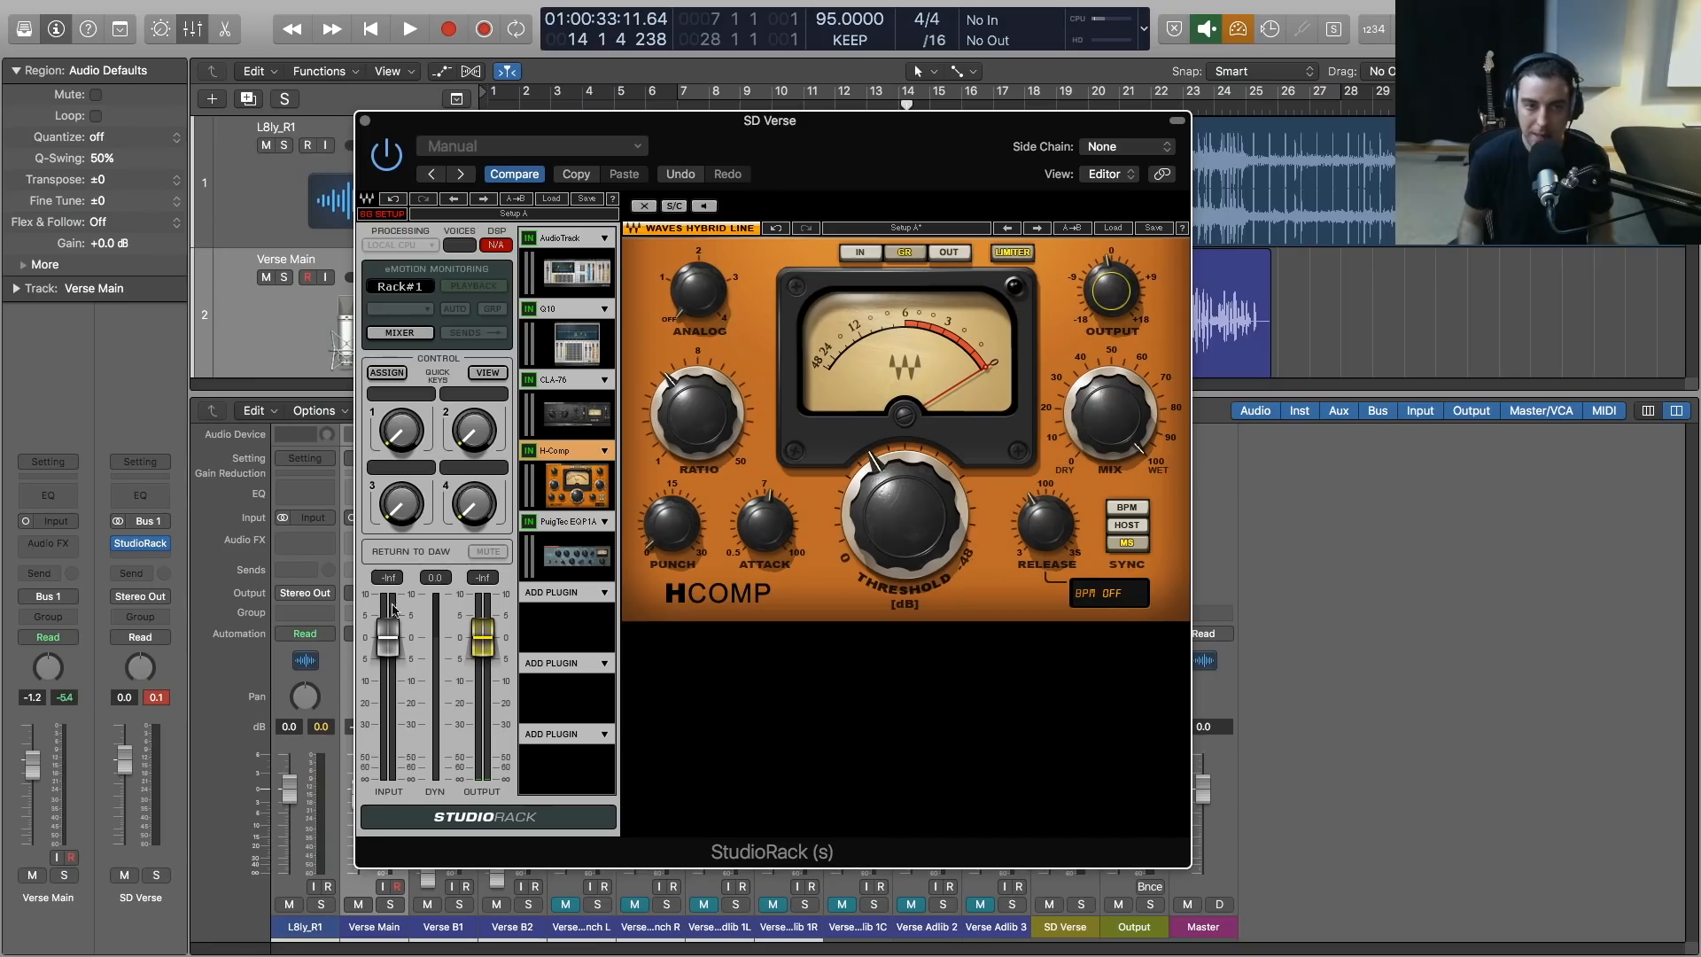
{"action": "left_click", "coordinate": [160, 698]}
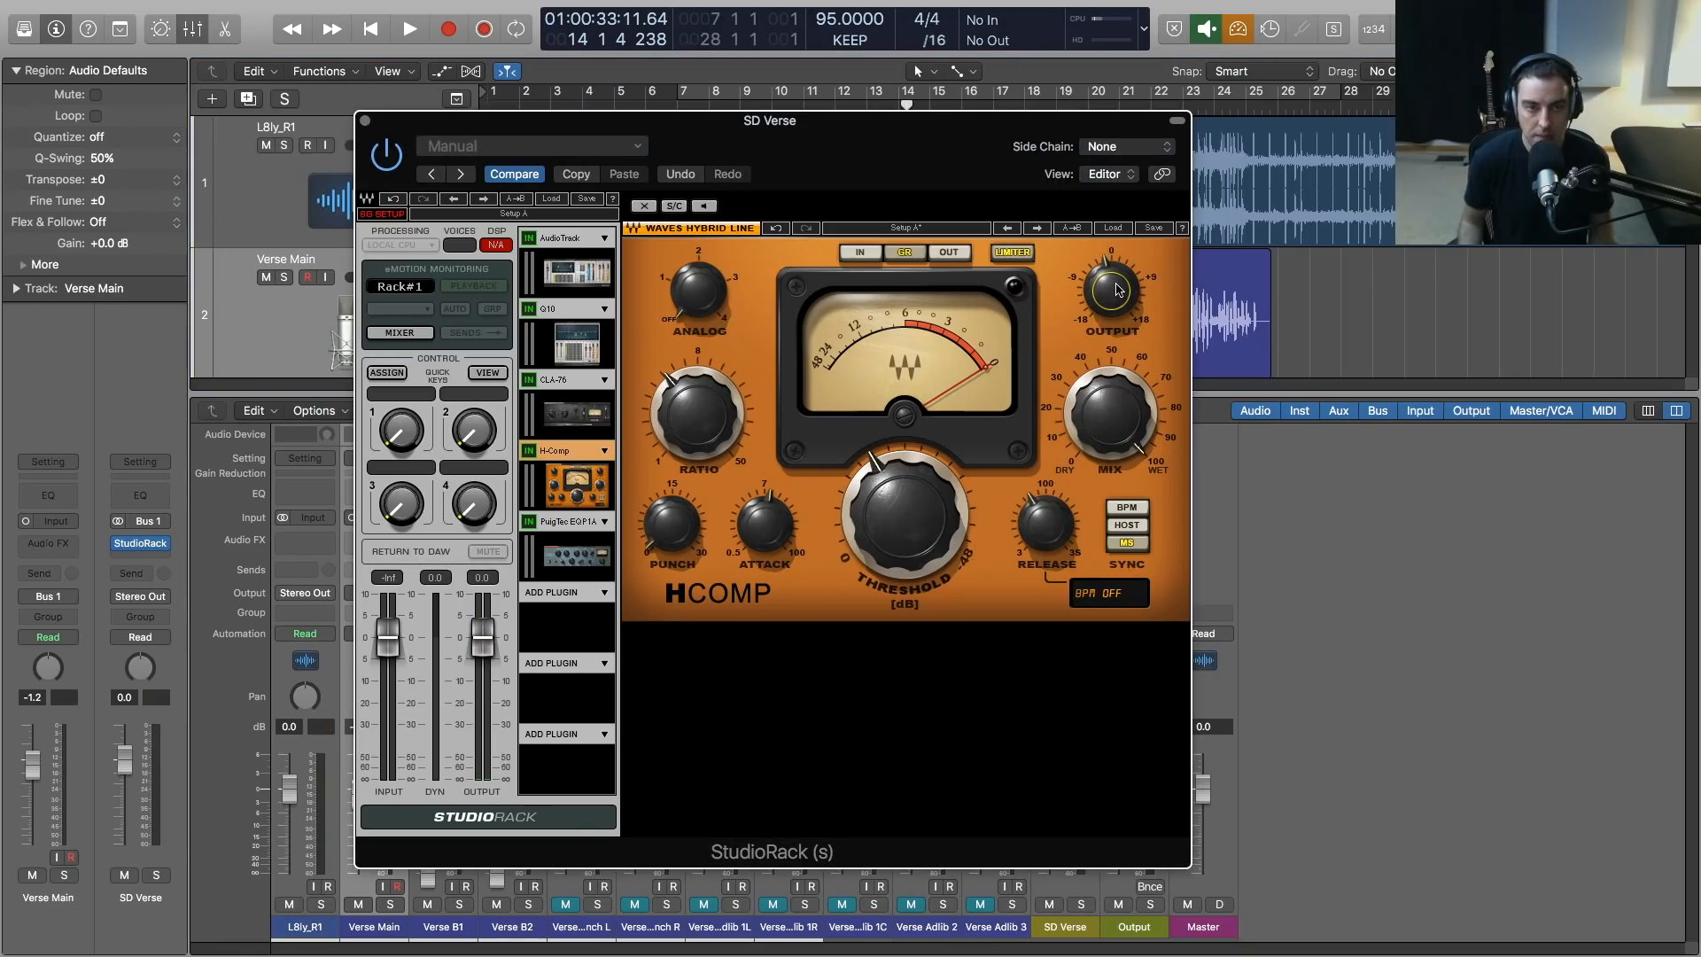
{"action": "key", "text": "space"}
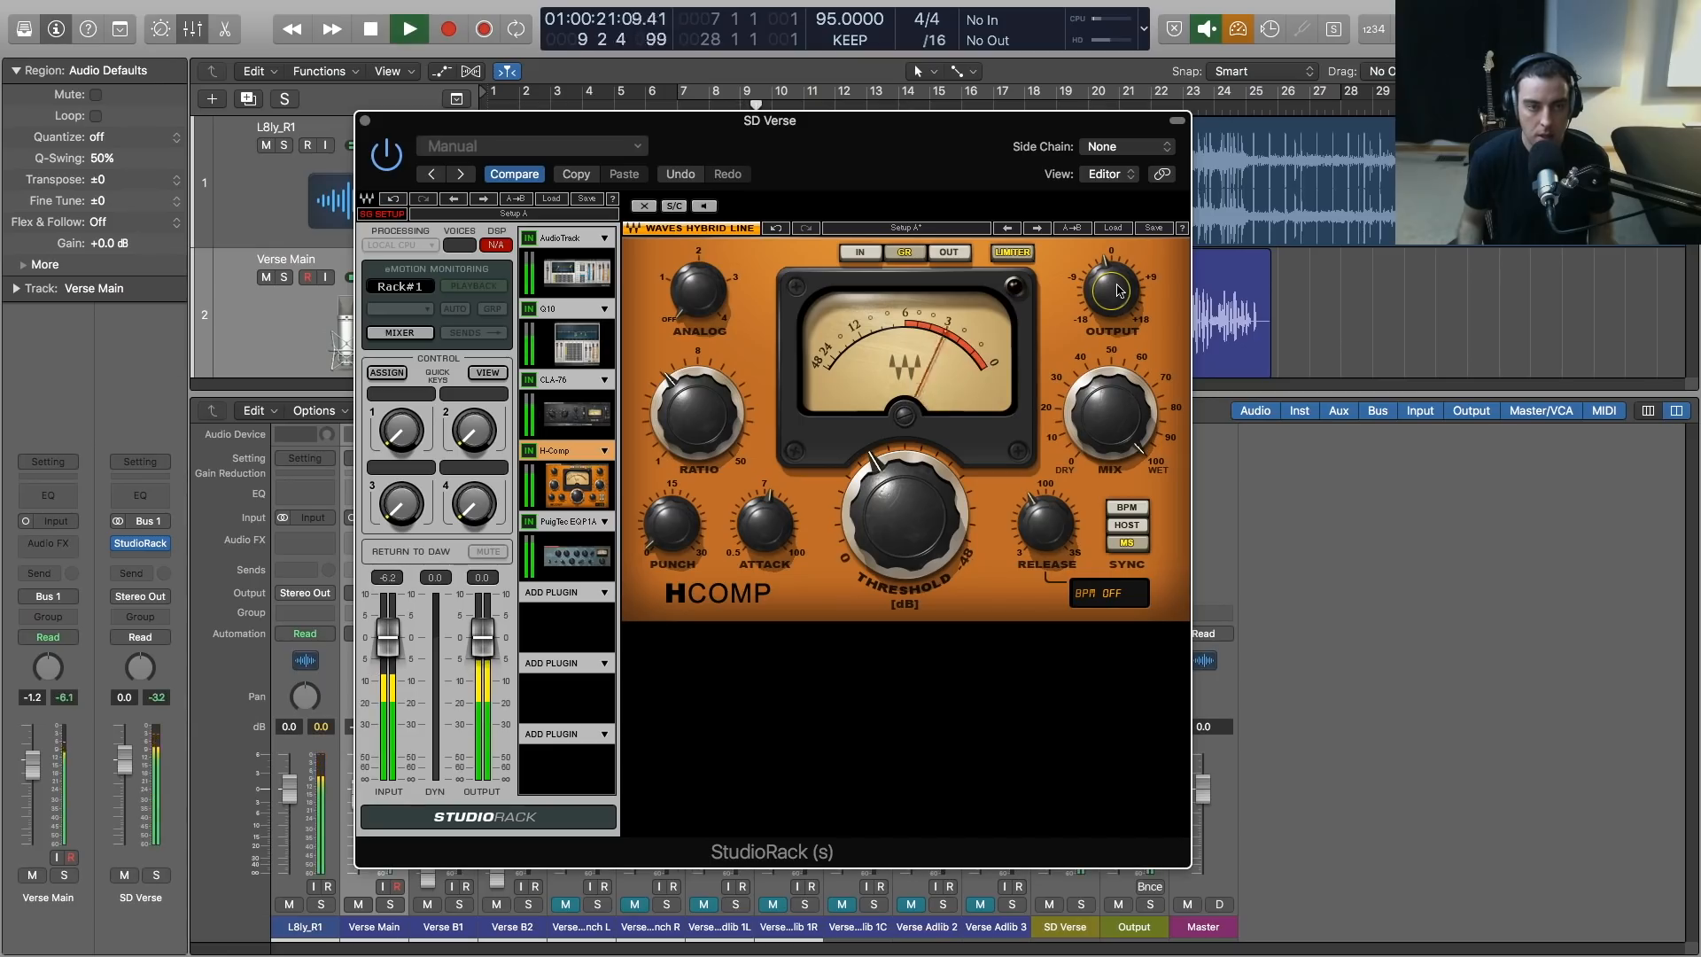
Raise the PuigTec high-frequency boost to about 7 and set its high frequency to 12 kHz during playback
{"action": "left_click", "coordinate": [576, 556]}
{"action": "left_click_drag", "start_coordinate": [1022, 314], "coordinate": [1022, 312]}
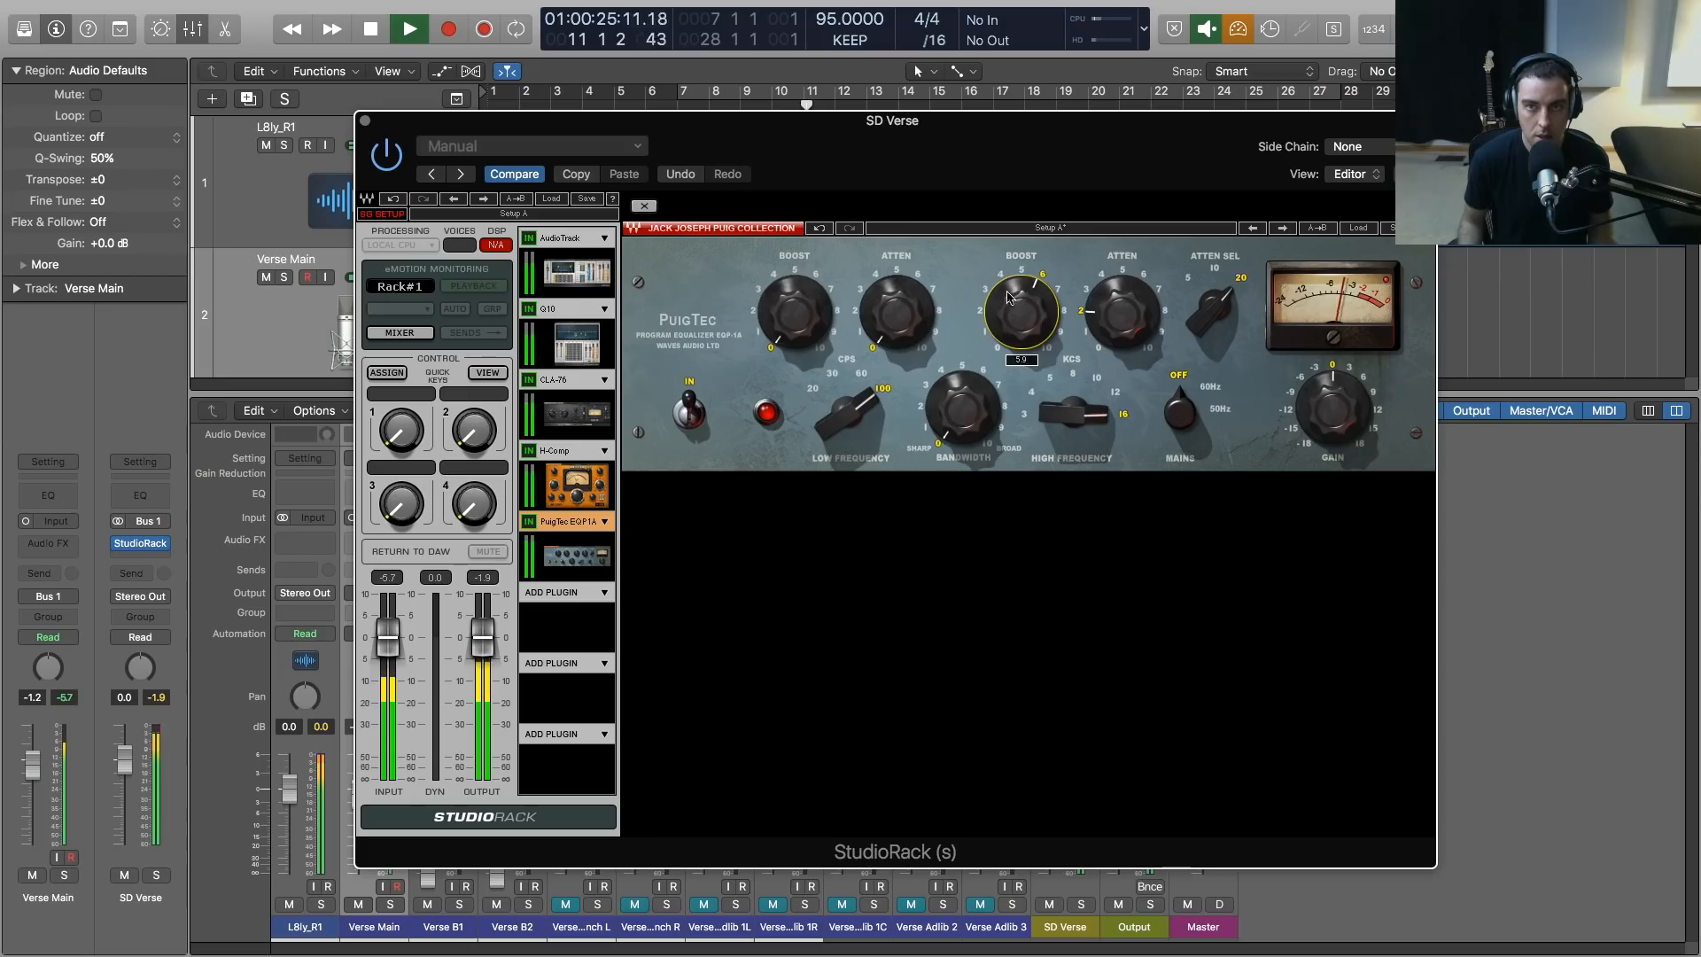
{"action": "left_click", "coordinate": [1074, 315]}
{"action": "left_click_drag", "start_coordinate": [1022, 314], "coordinate": [1023, 304]}
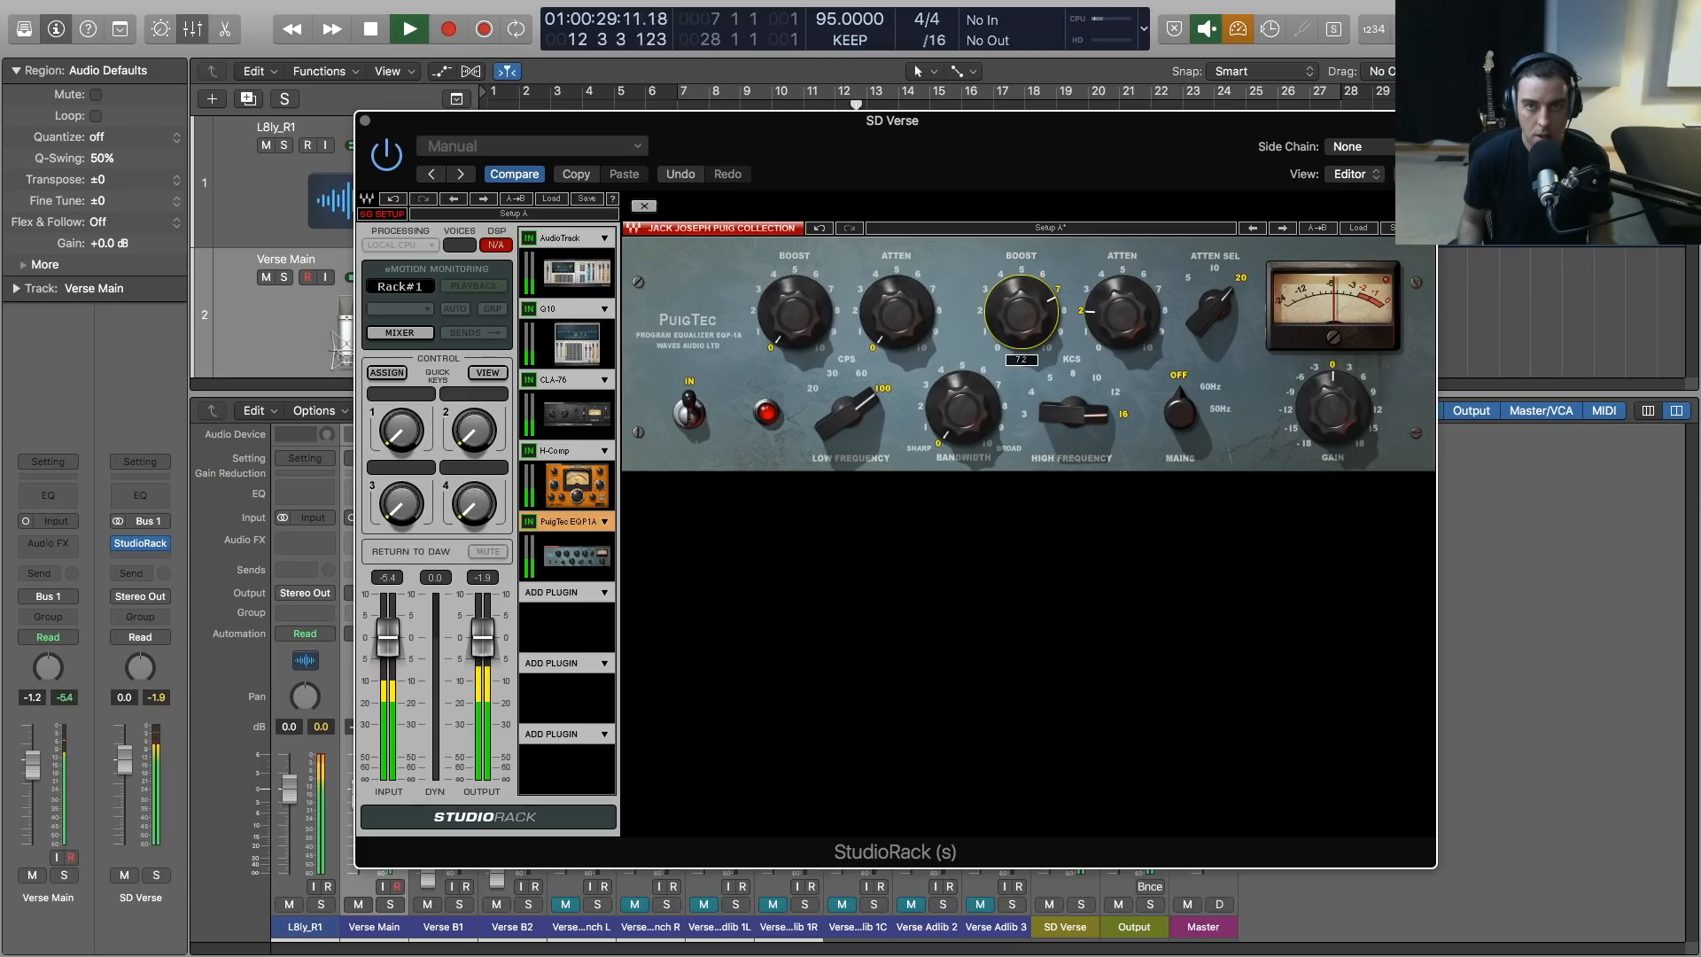
{"action": "left_click_drag", "start_coordinate": [1073, 412], "coordinate": [1072, 421]}
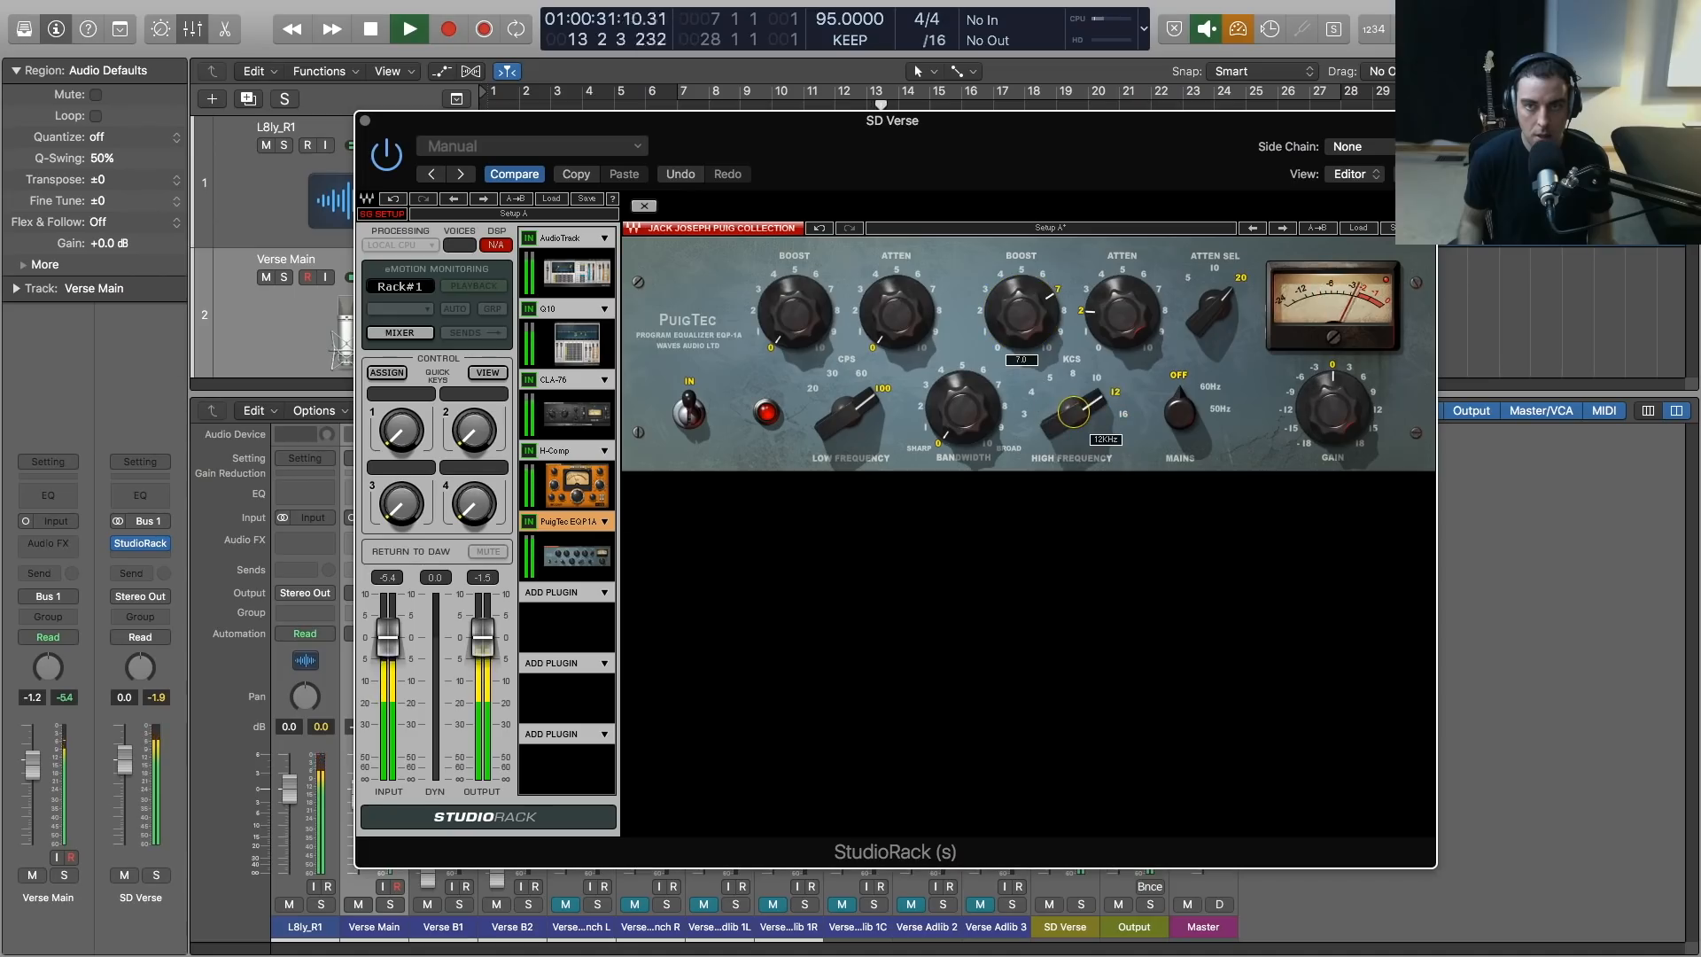
{"action": "left_click_drag", "start_coordinate": [1022, 311], "coordinate": [1022, 313]}
{"action": "left_click", "coordinate": [1117, 299]}
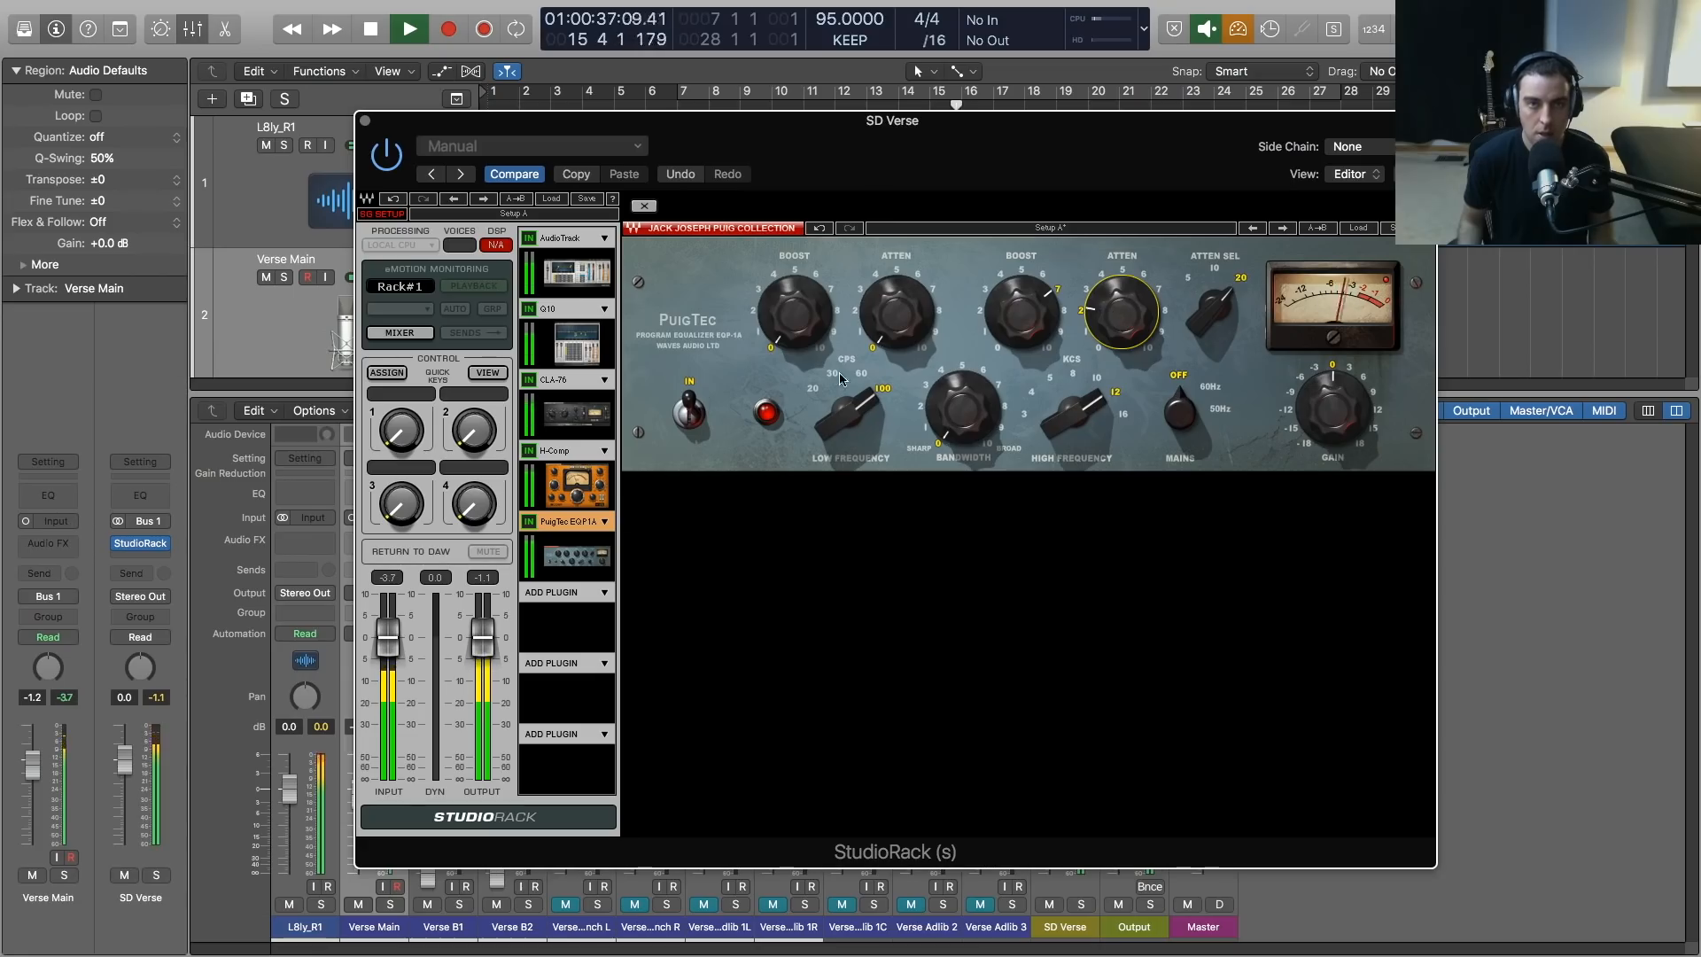
Solo the Verse Main track and play it, bypassing and re-enabling the PuigTec EQP1A to compare the sound
{"action": "left_click_drag", "start_coordinate": [470, 136], "coordinate": [535, 135]}
{"action": "key", "text": "space"}
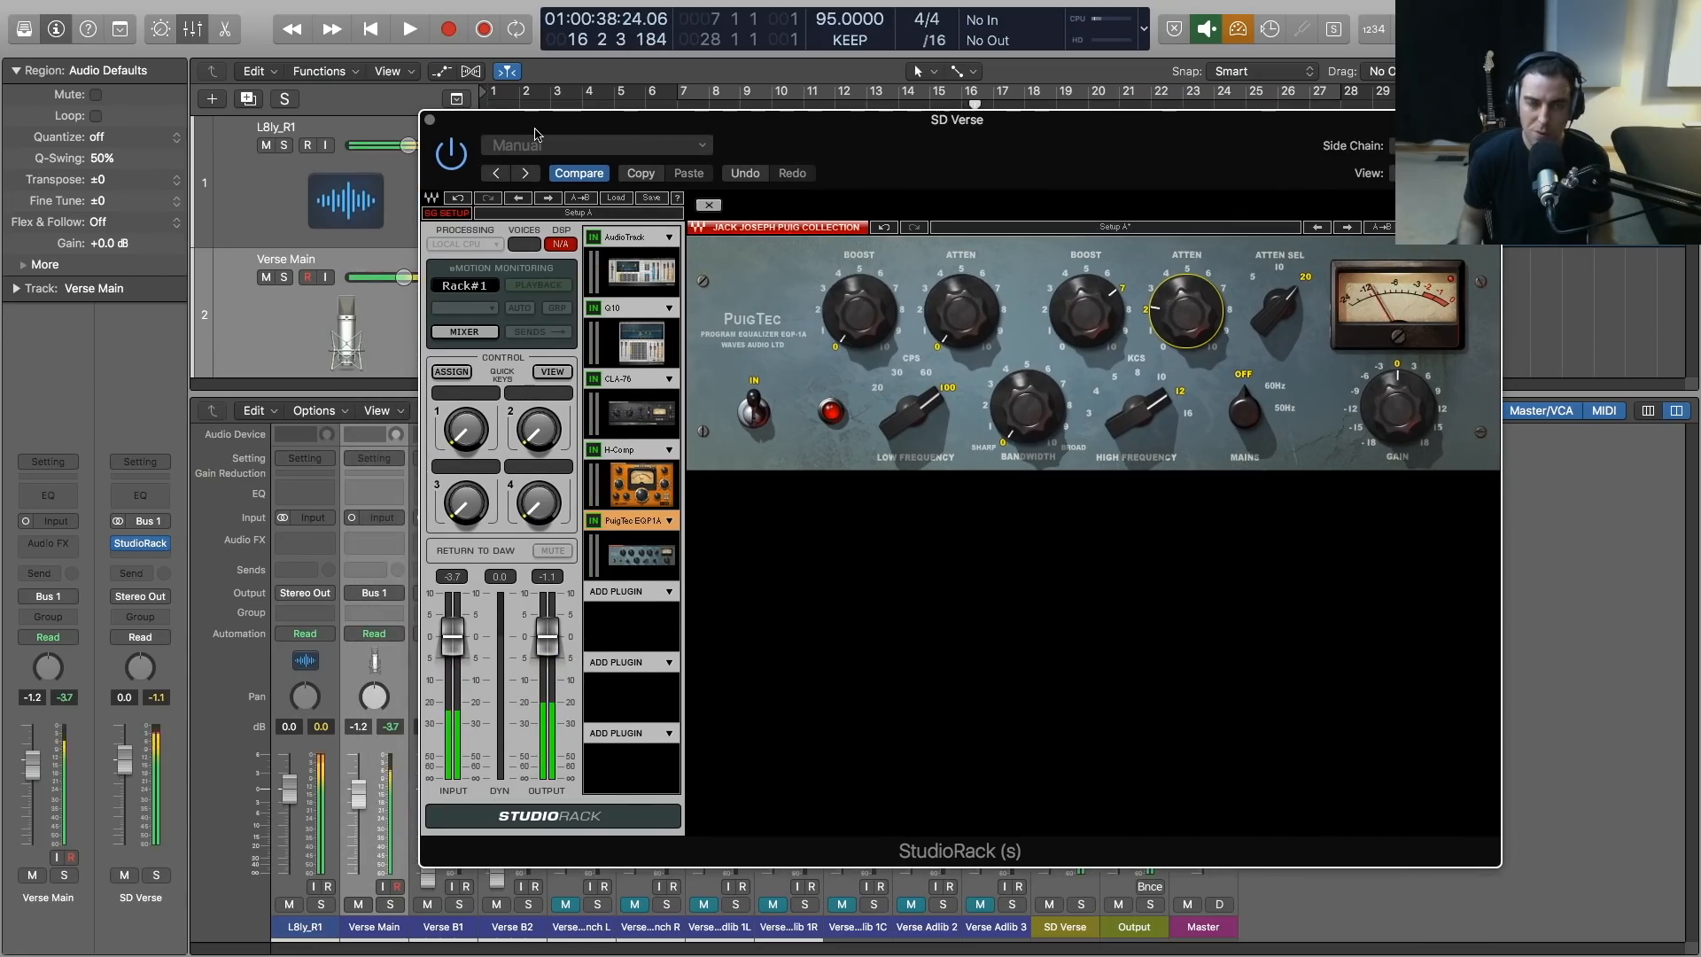
{"action": "left_click", "coordinate": [283, 279]}
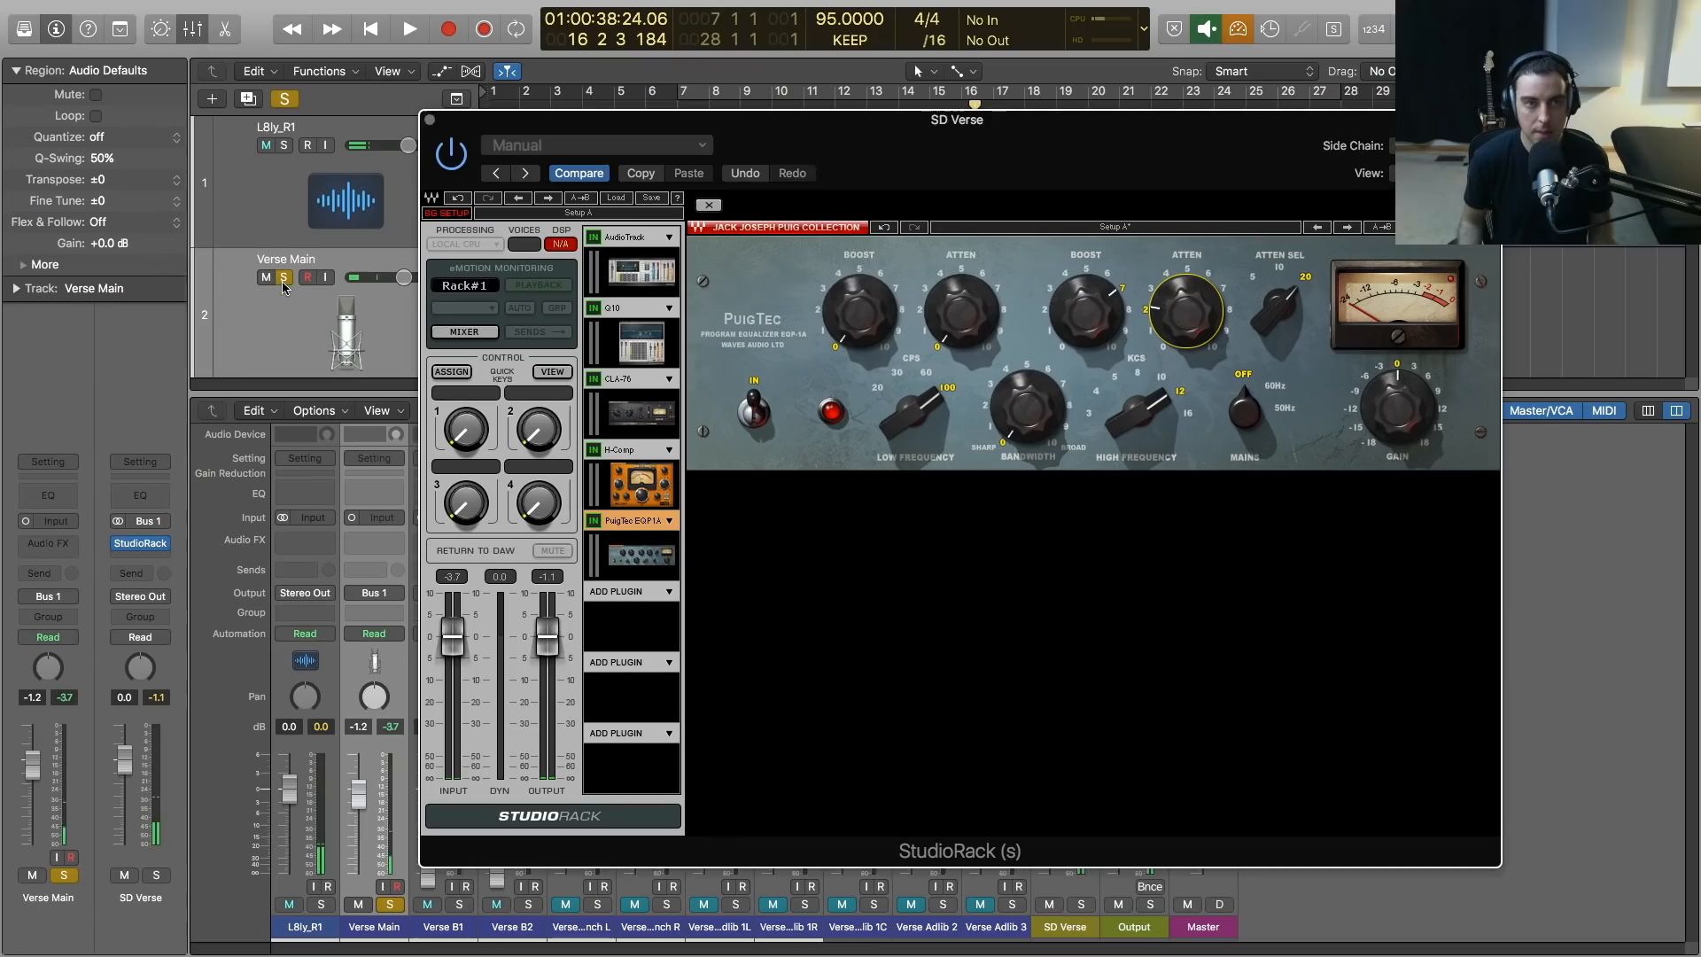
{"action": "key", "text": "space"}
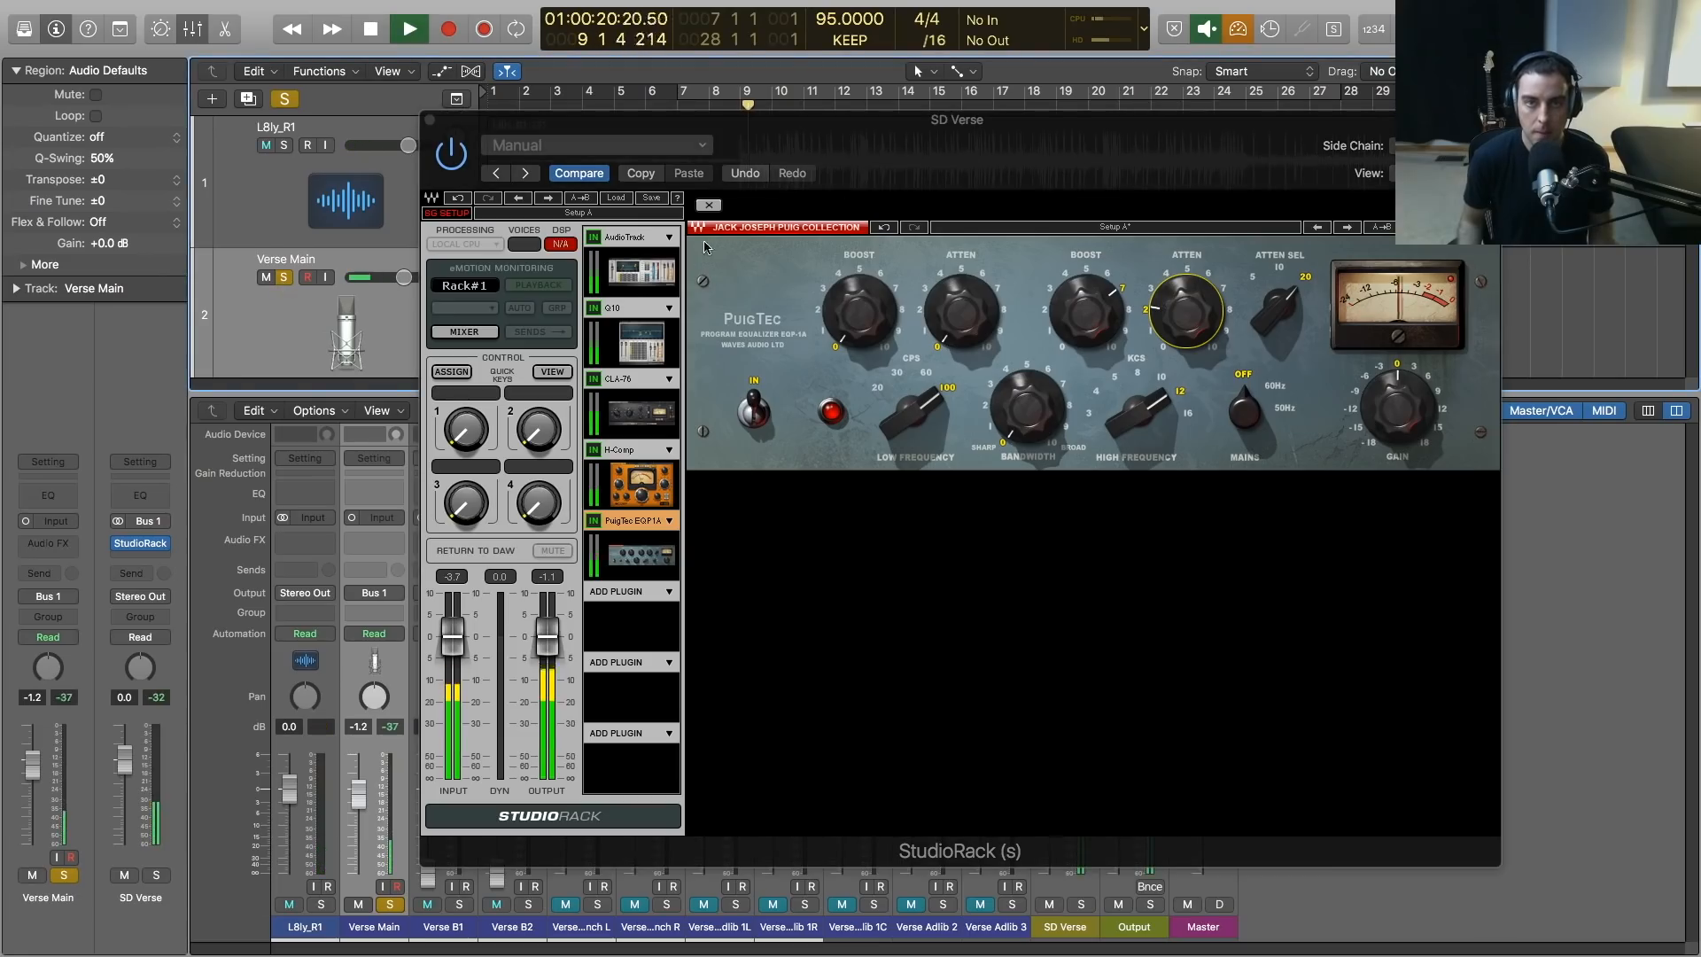
{"action": "left_click", "coordinate": [594, 523]}
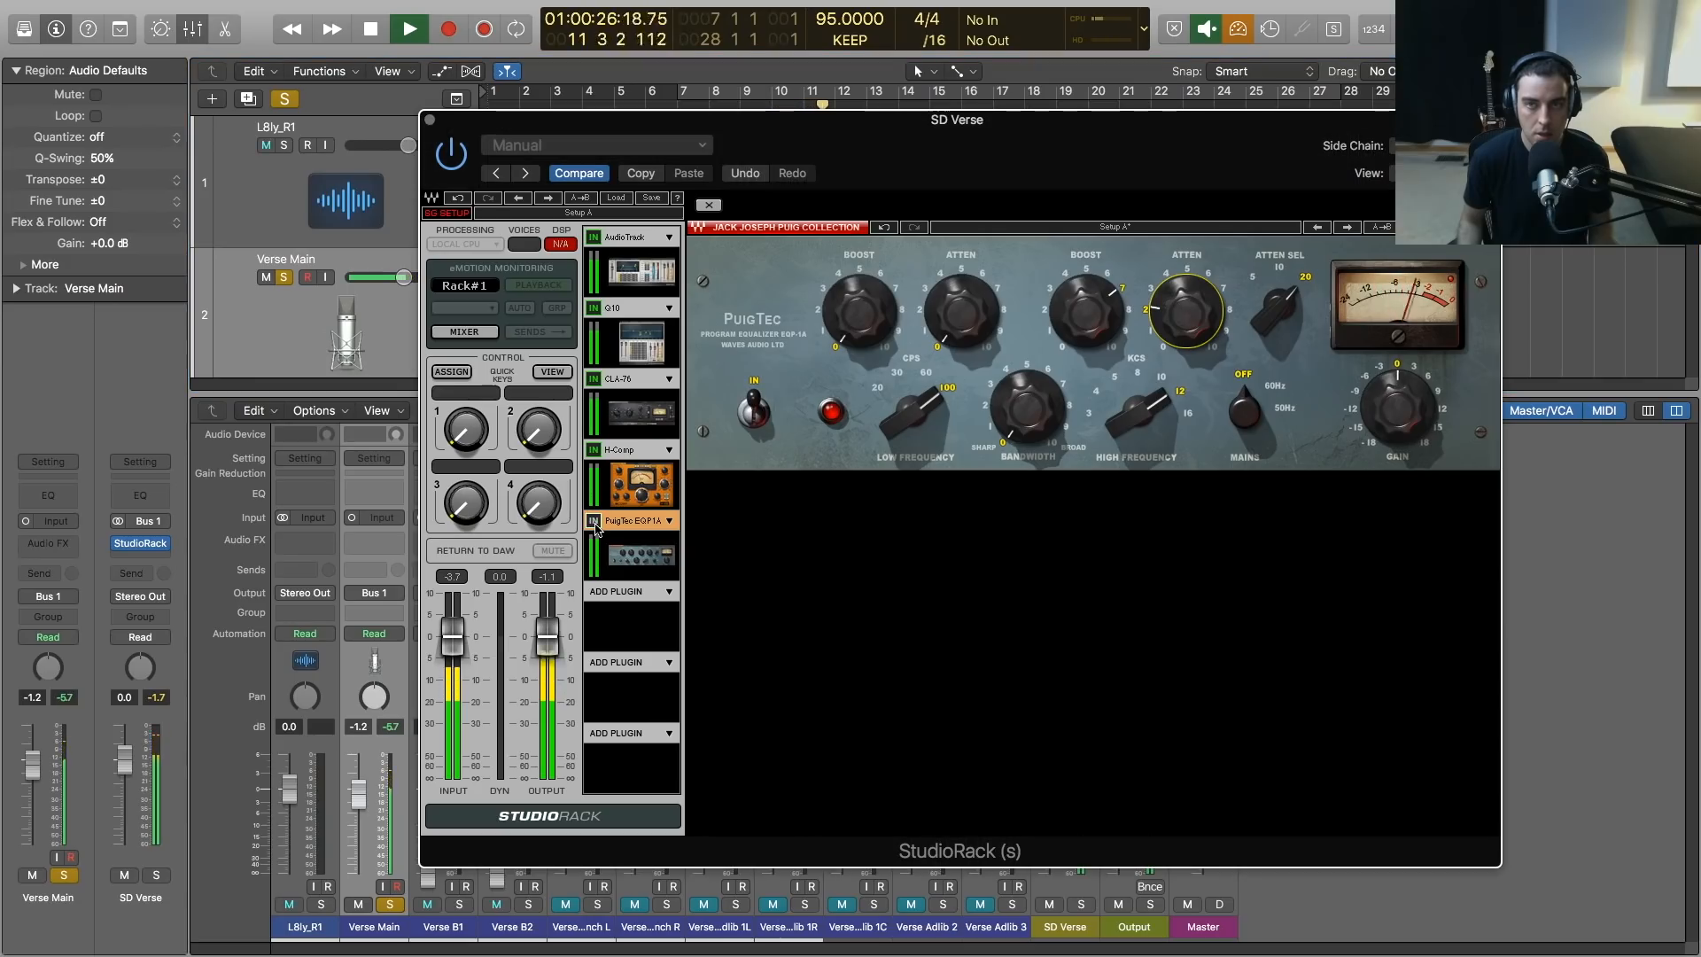
{"action": "left_click", "coordinate": [596, 524]}
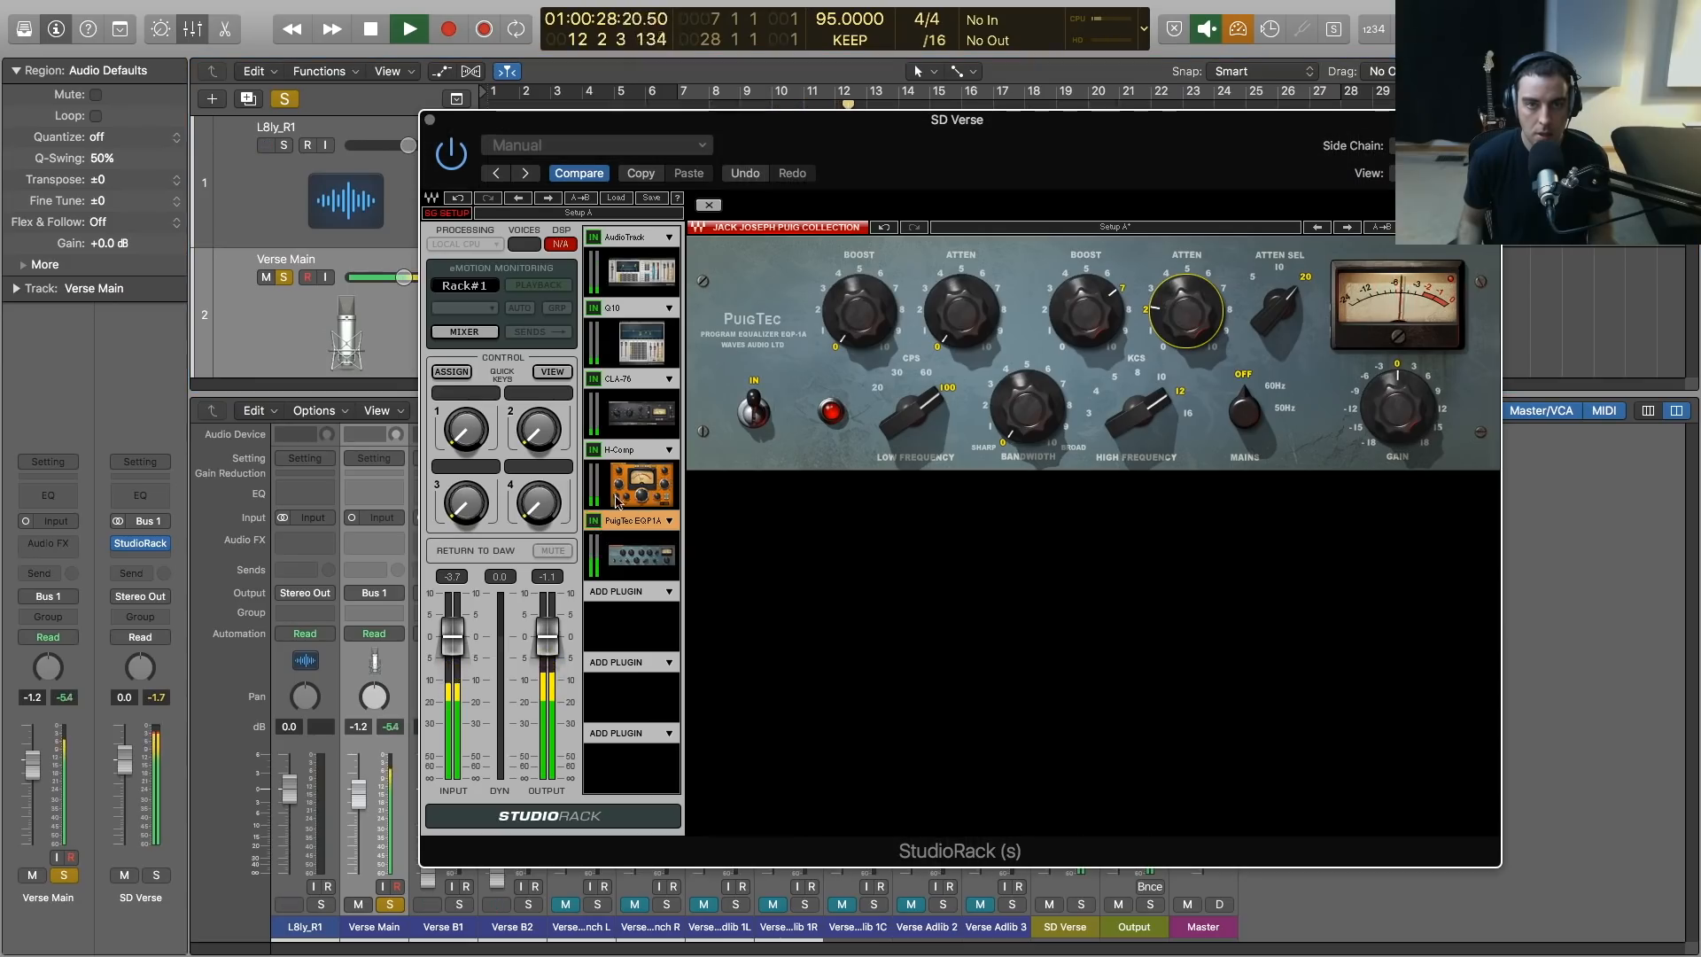
Set the CLA-76 attack to about 3 and fine-tune its input by ear while replaying the soloed verse
{"action": "left_click", "coordinate": [640, 413]}
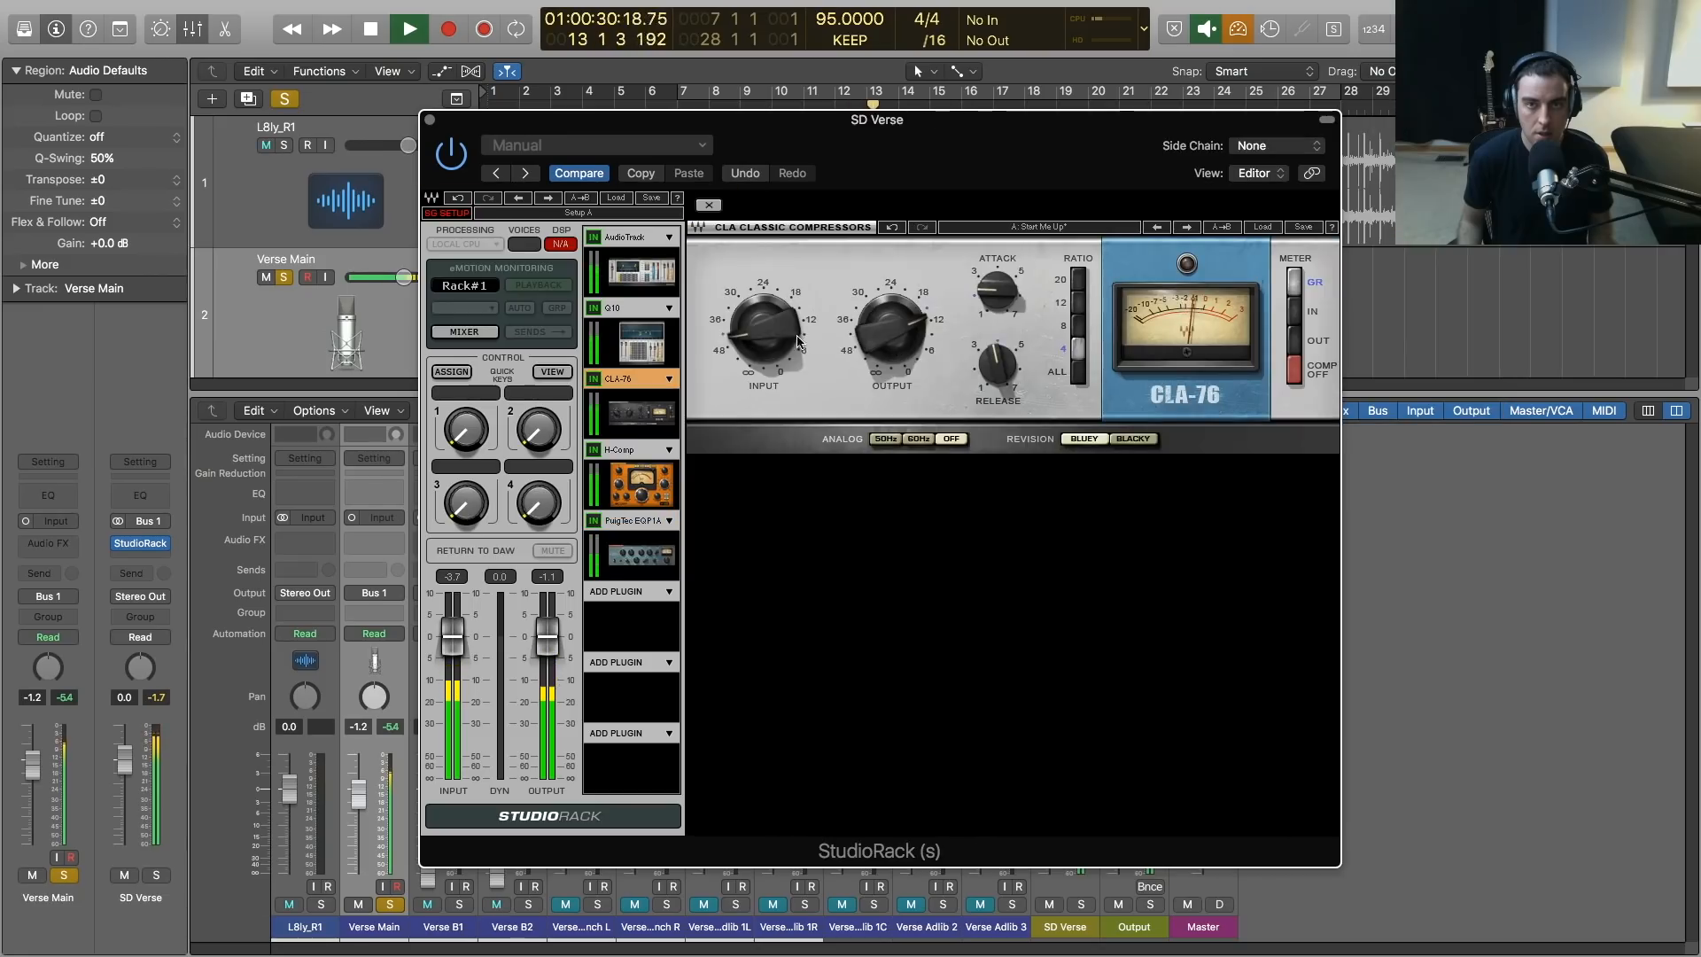
{"action": "key", "text": "space"}
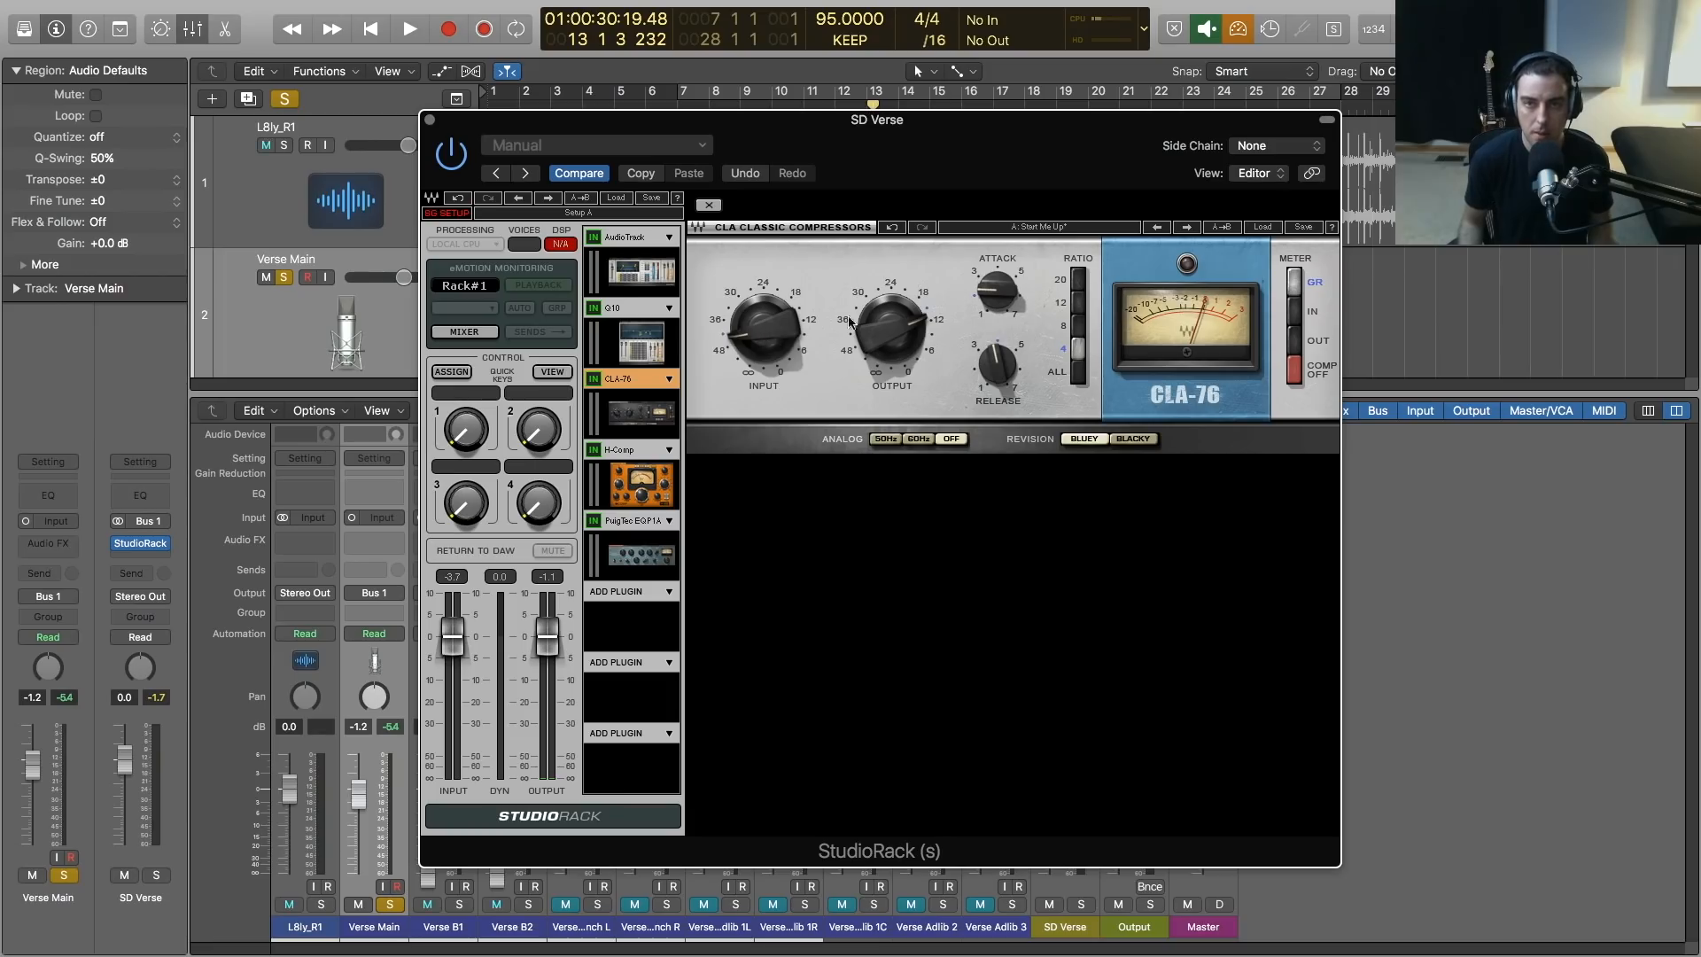
{"action": "key", "text": "space"}
{"action": "left_click_drag", "start_coordinate": [997, 289], "coordinate": [997, 281]}
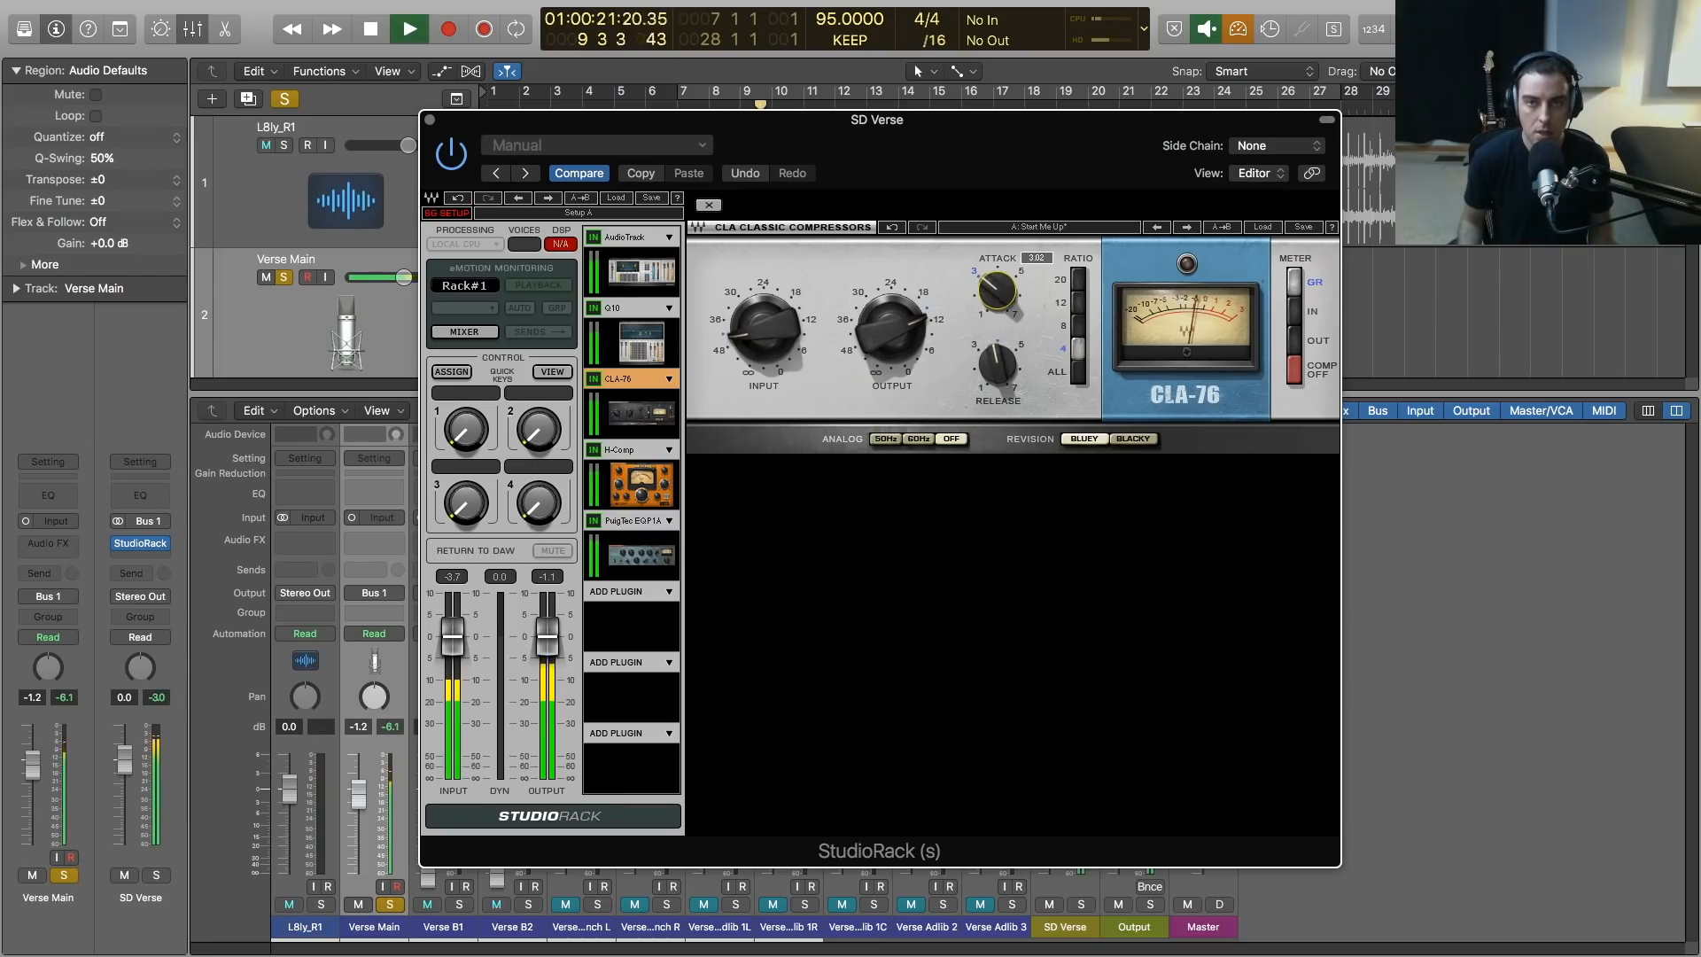
{"action": "left_click_drag", "start_coordinate": [763, 330], "coordinate": [763, 341]}
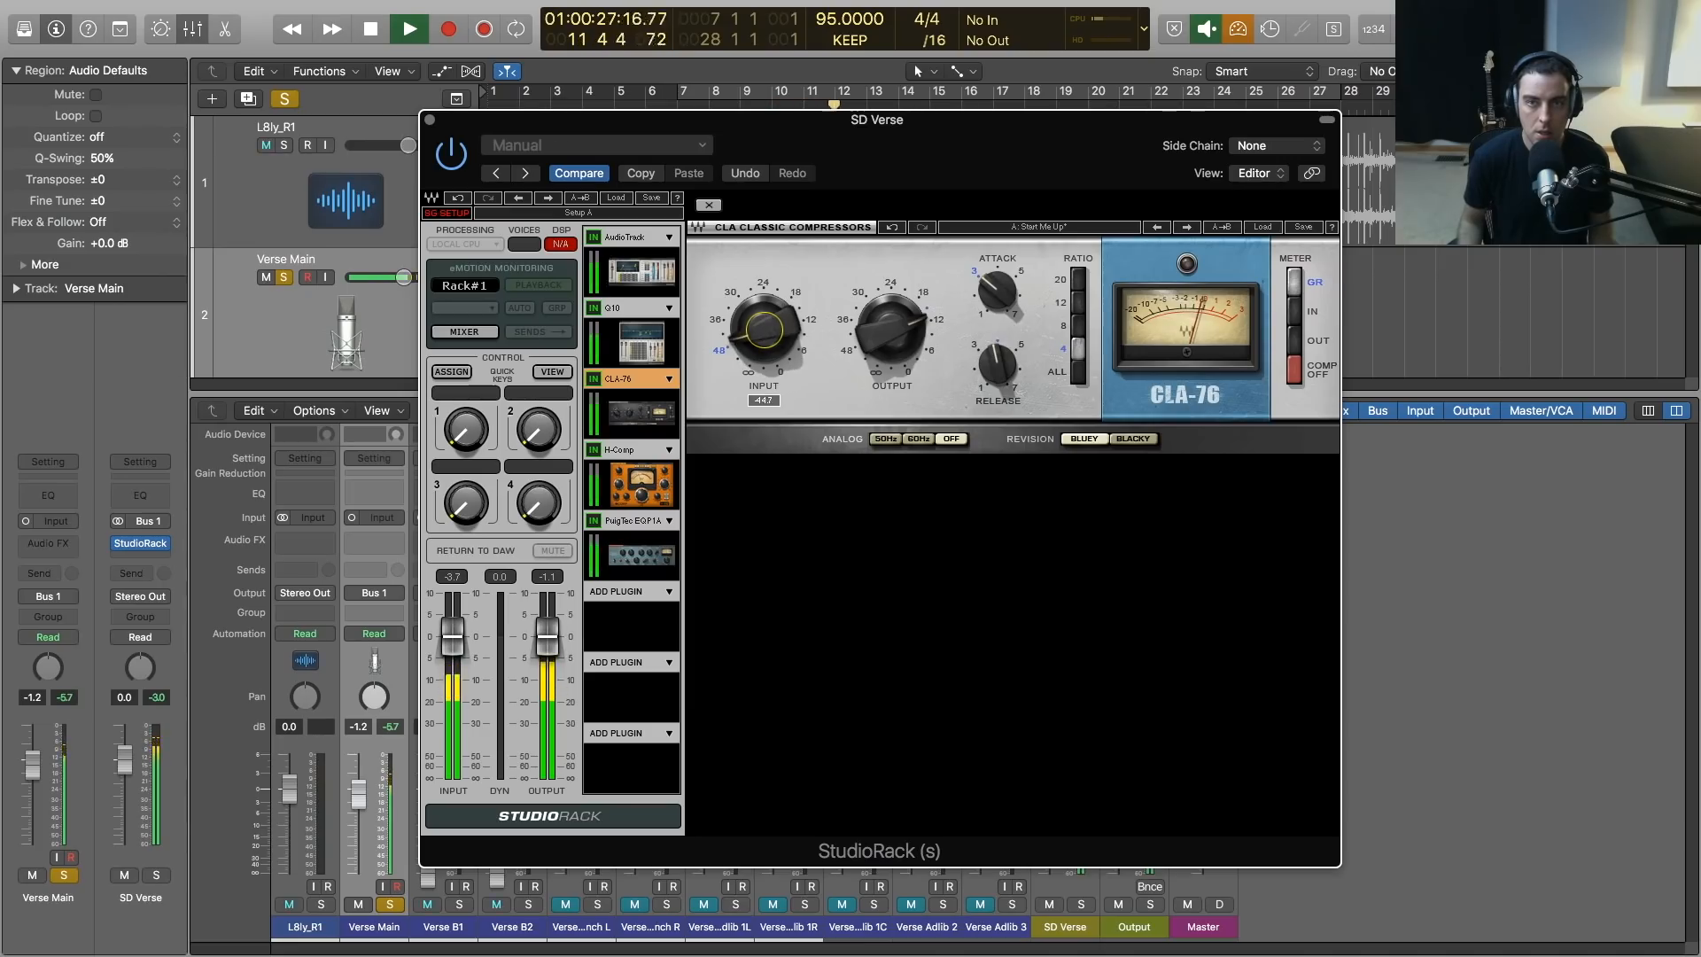
{"action": "left_click_drag", "start_coordinate": [769, 337], "coordinate": [769, 330]}
{"action": "key", "text": "space"}
Set the PuigTec low frequency to 30 and its low-frequency attenuation to about 2 while listening to the vocal
{"action": "left_click", "coordinate": [644, 565]}
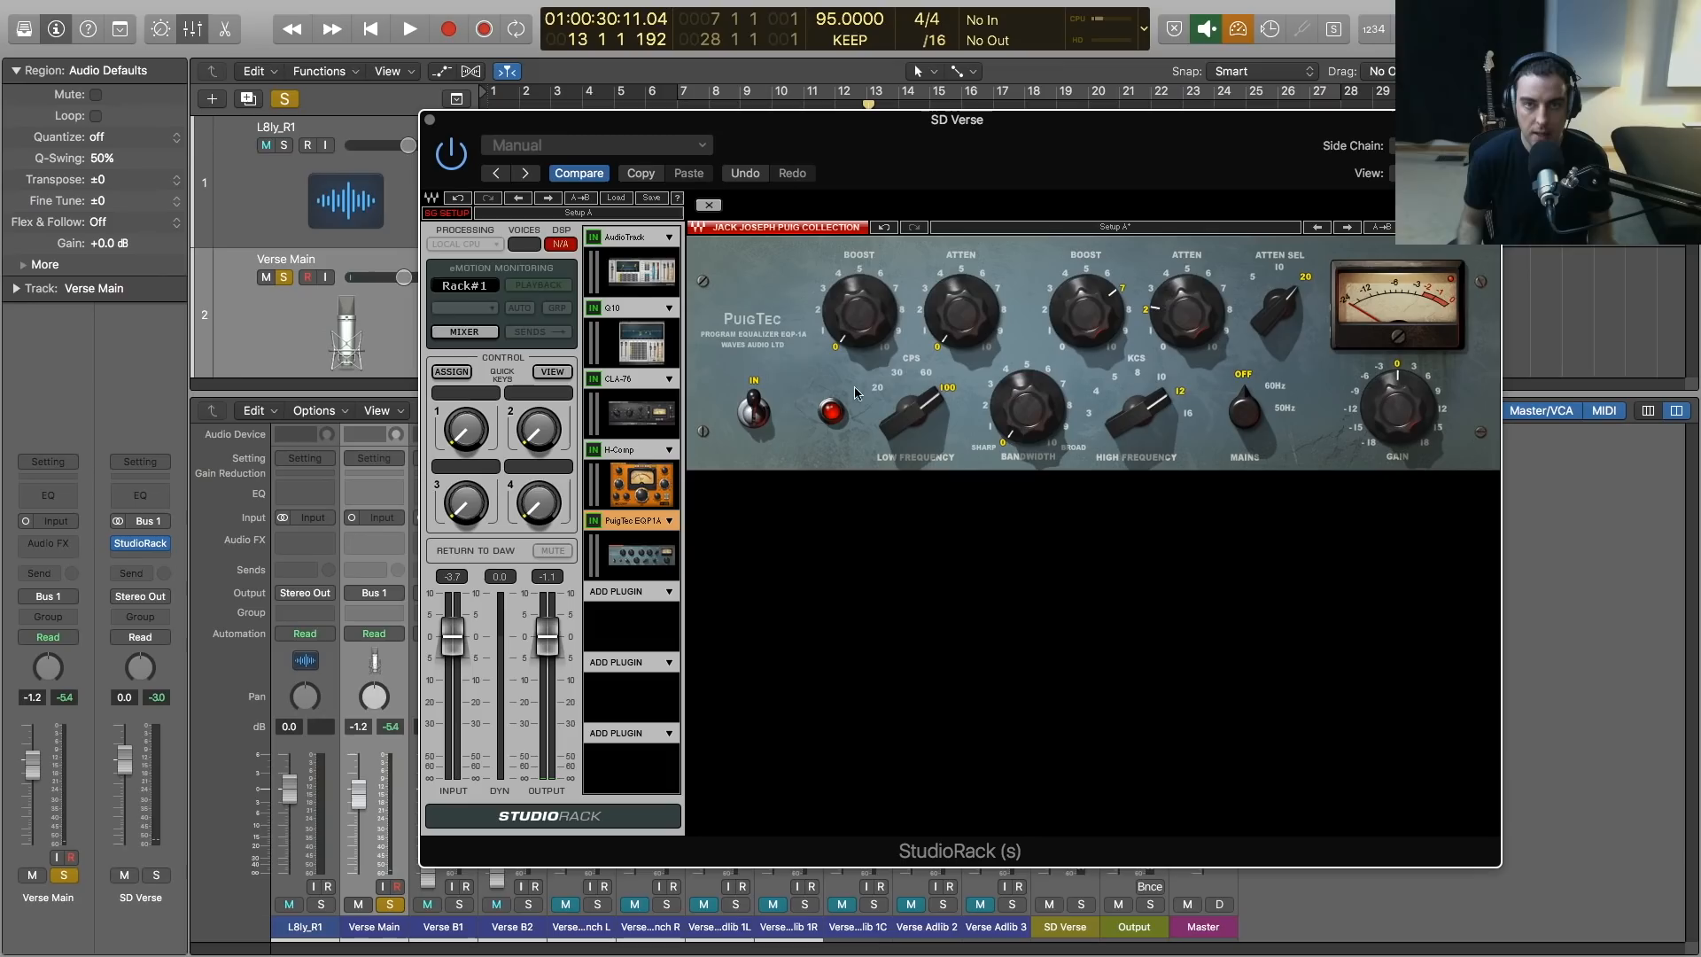
{"action": "left_click_drag", "start_coordinate": [905, 416], "coordinate": [906, 416]}
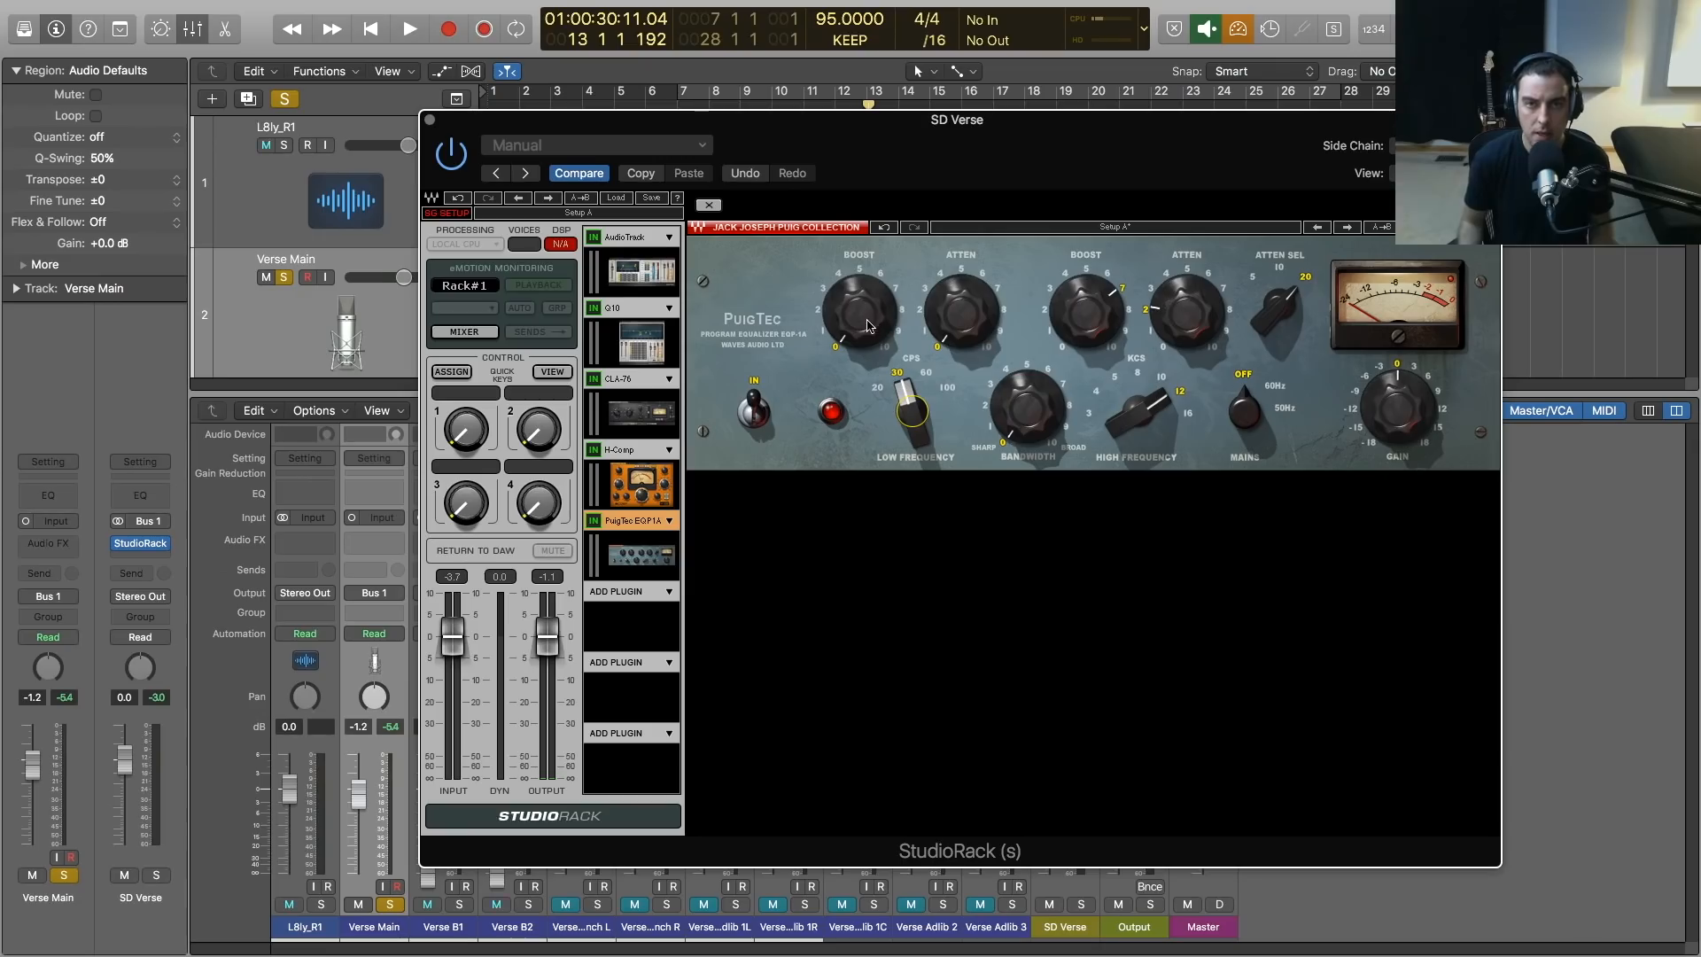
{"action": "key", "text": "space"}
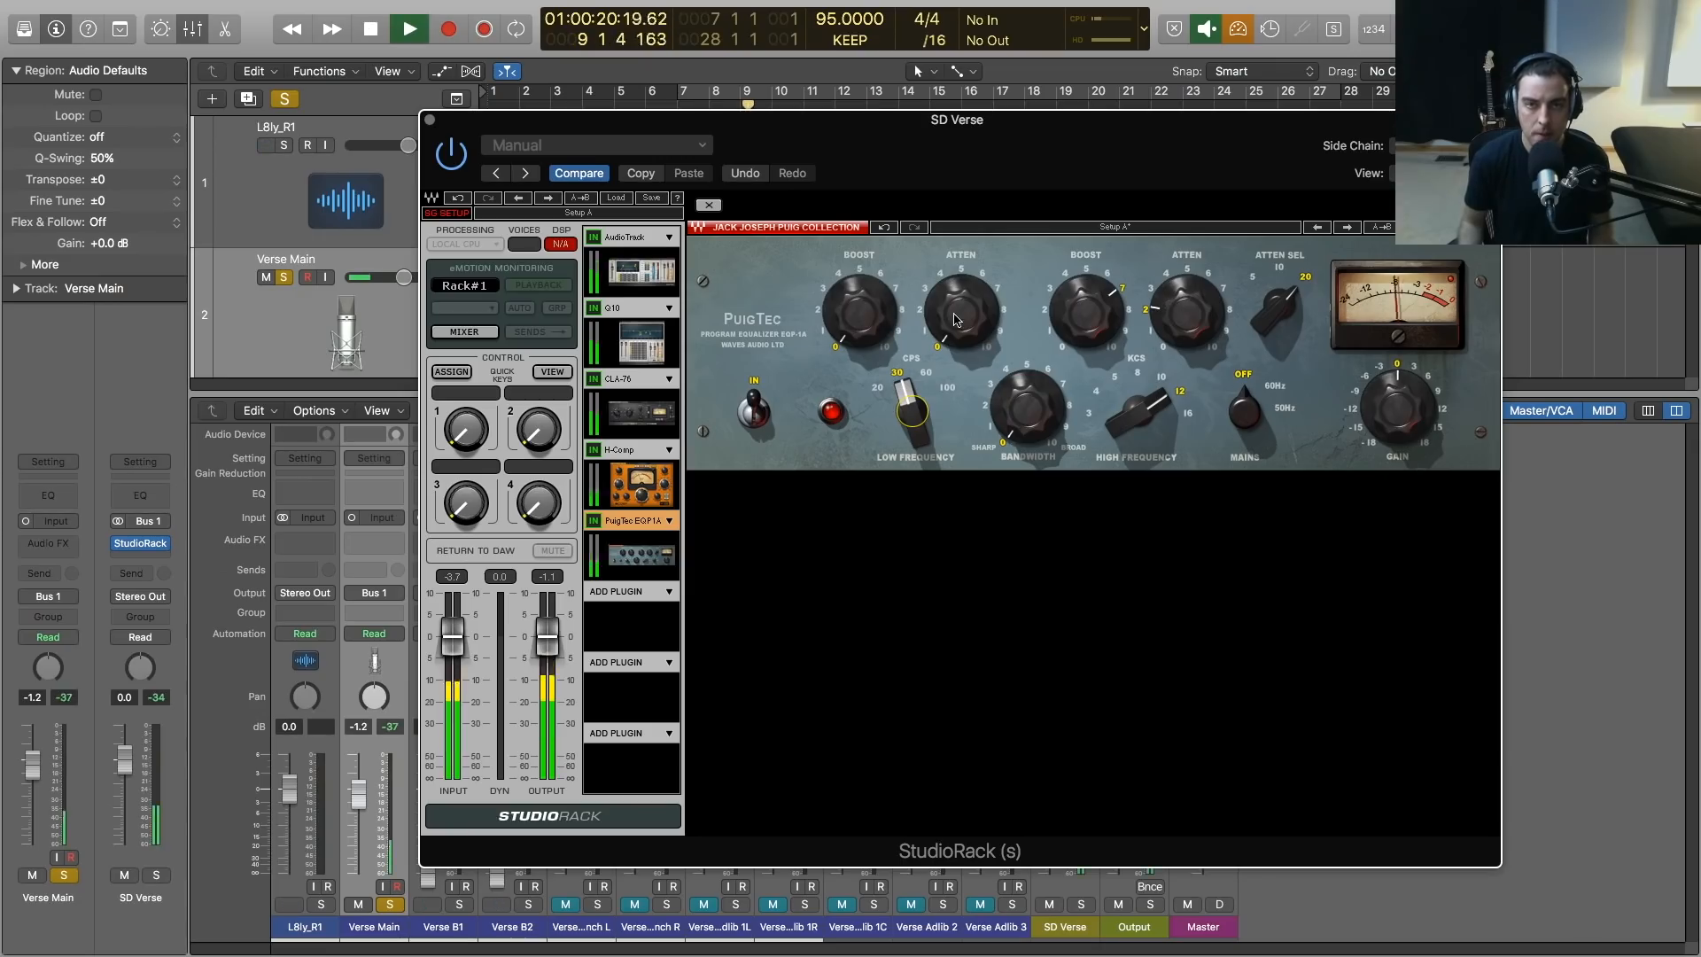
{"action": "mouse_move", "coordinate": [961, 312]}
{"action": "left_mouse_down"}
{"action": "mouse_move", "coordinate": [961, 296]}
{"action": "mouse_move", "coordinate": [952, 333]}
{"action": "left_mouse_up"}
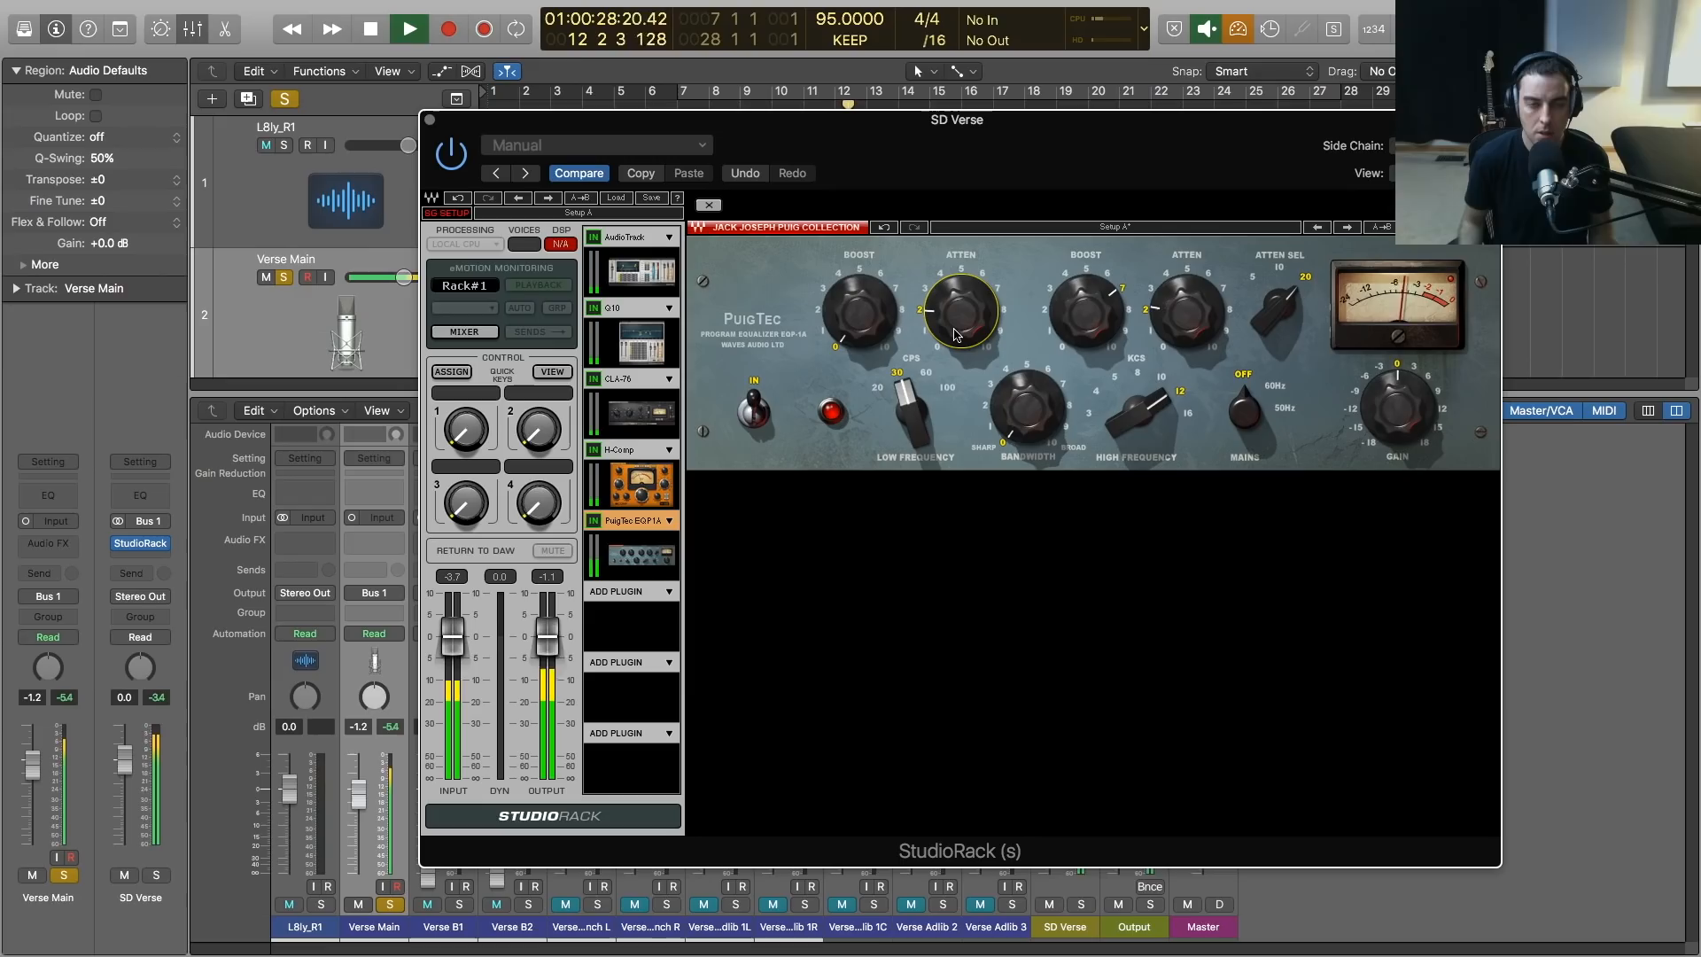
{"action": "key", "text": "space"}
Load the DeEsser from the Dynamics plug-ins into the sixth StudioRack slot with the Male Ess preset
{"action": "left_click", "coordinate": [669, 592]}
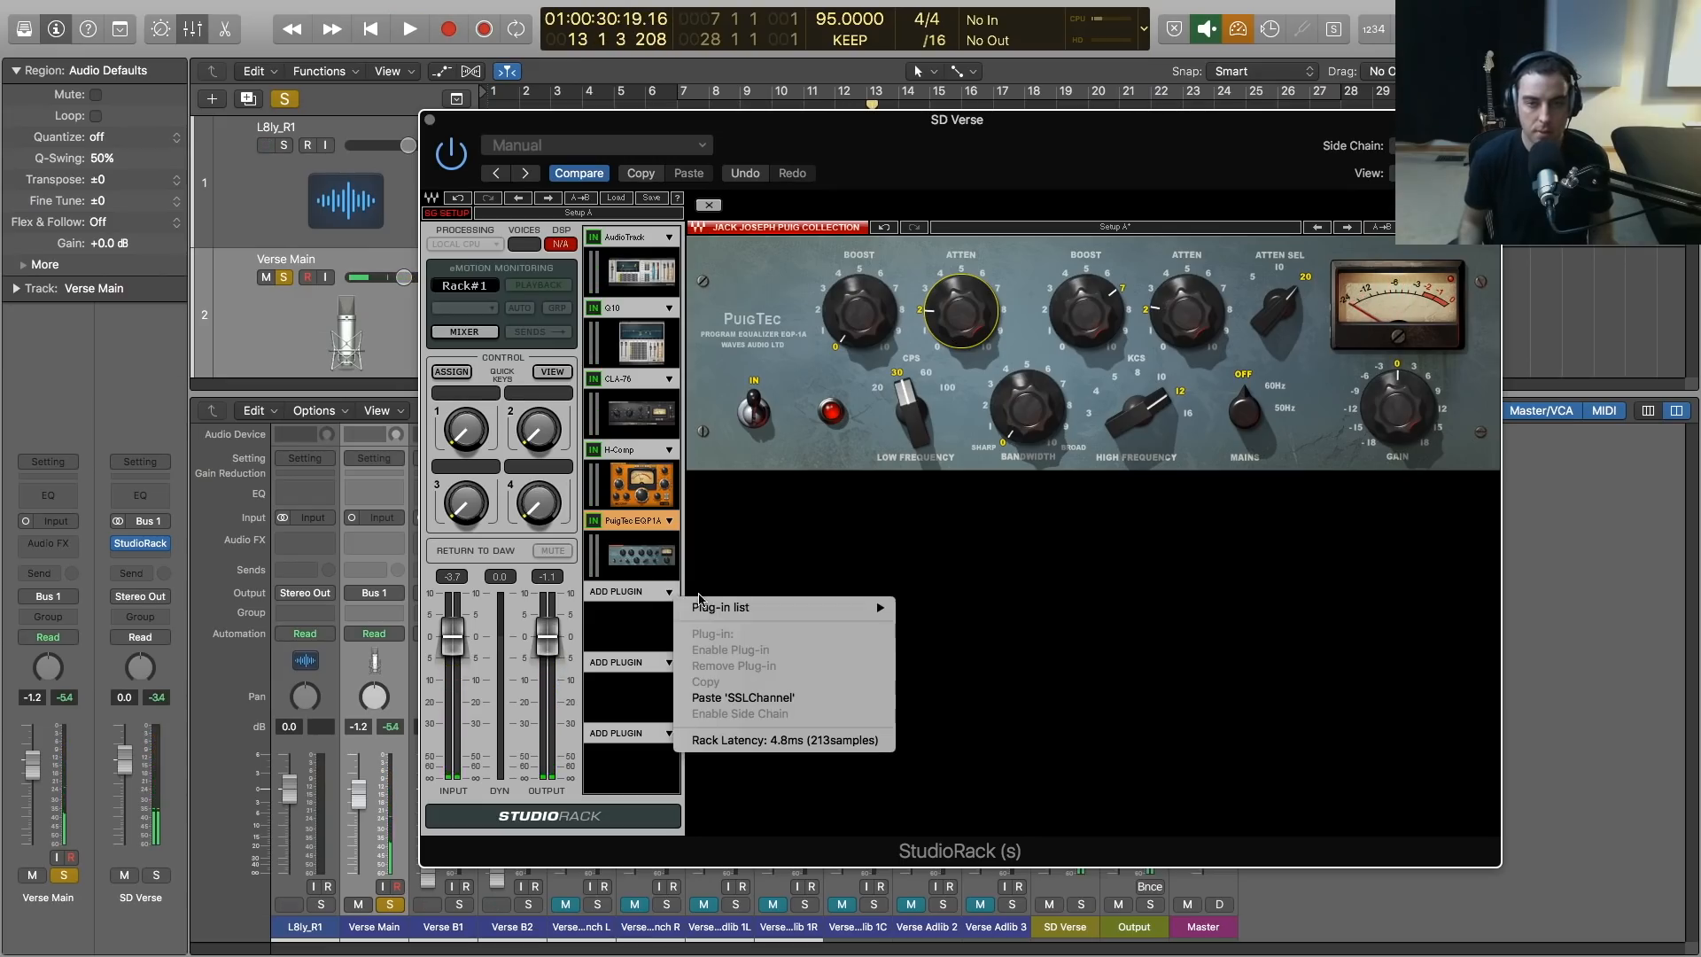
{"action": "mouse_move", "coordinate": [699, 607]}
{"action": "mouse_move", "coordinate": [948, 607]}
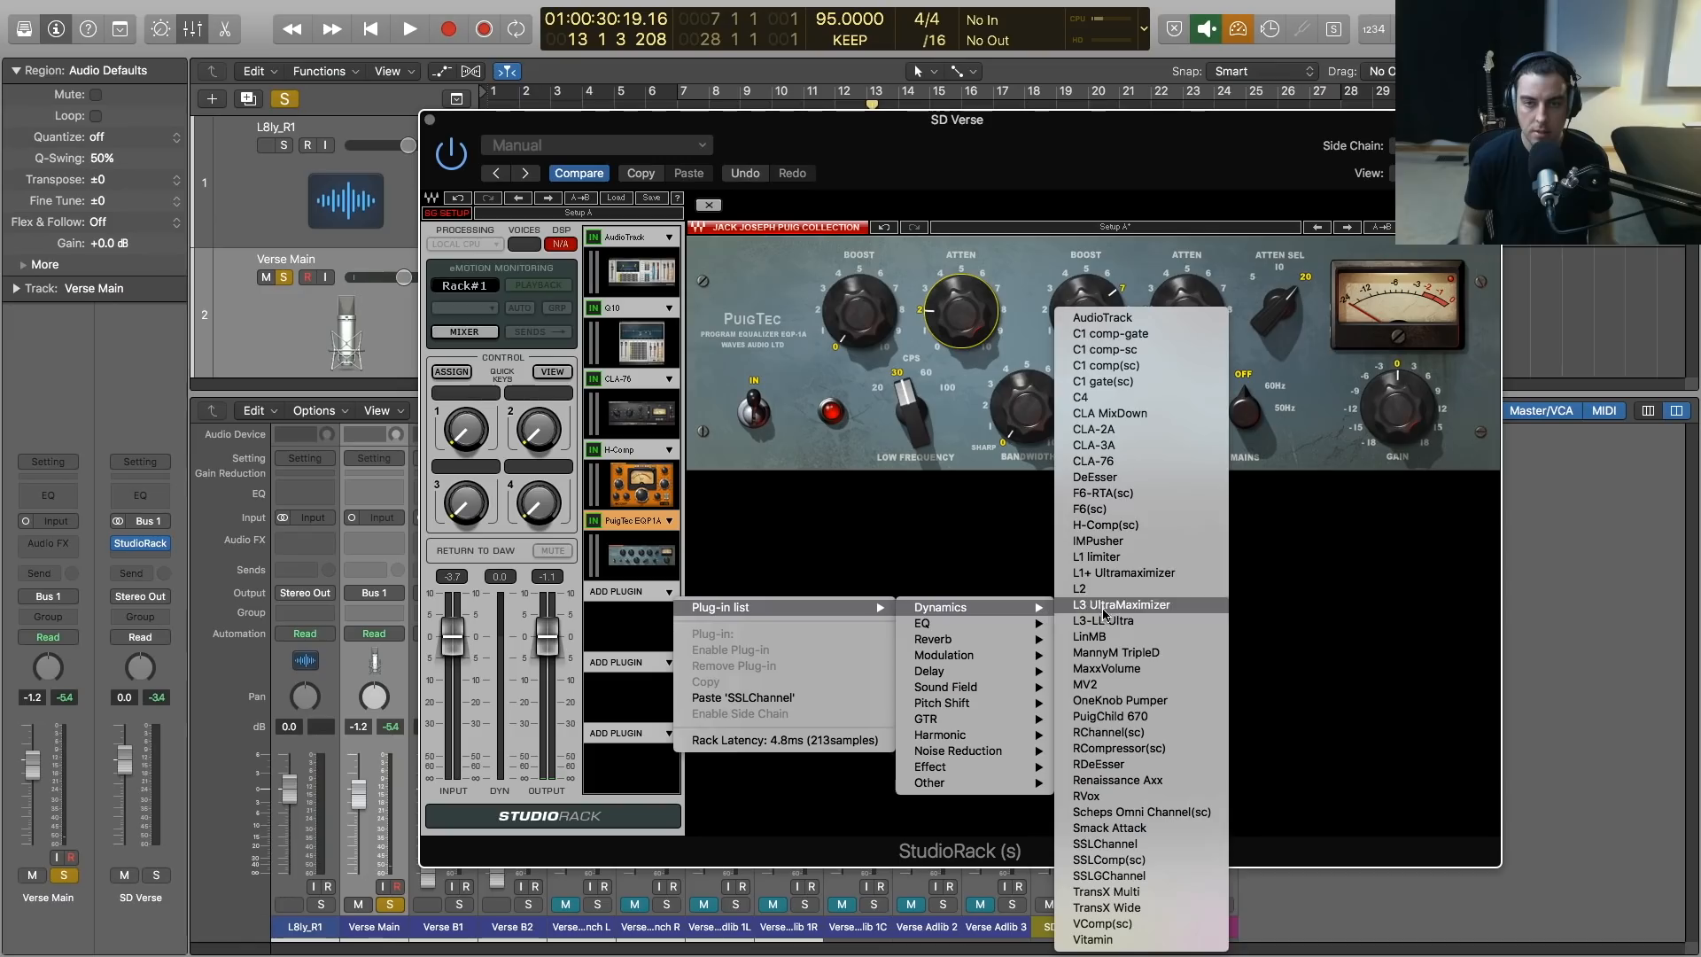
{"action": "left_click", "coordinate": [1132, 475]}
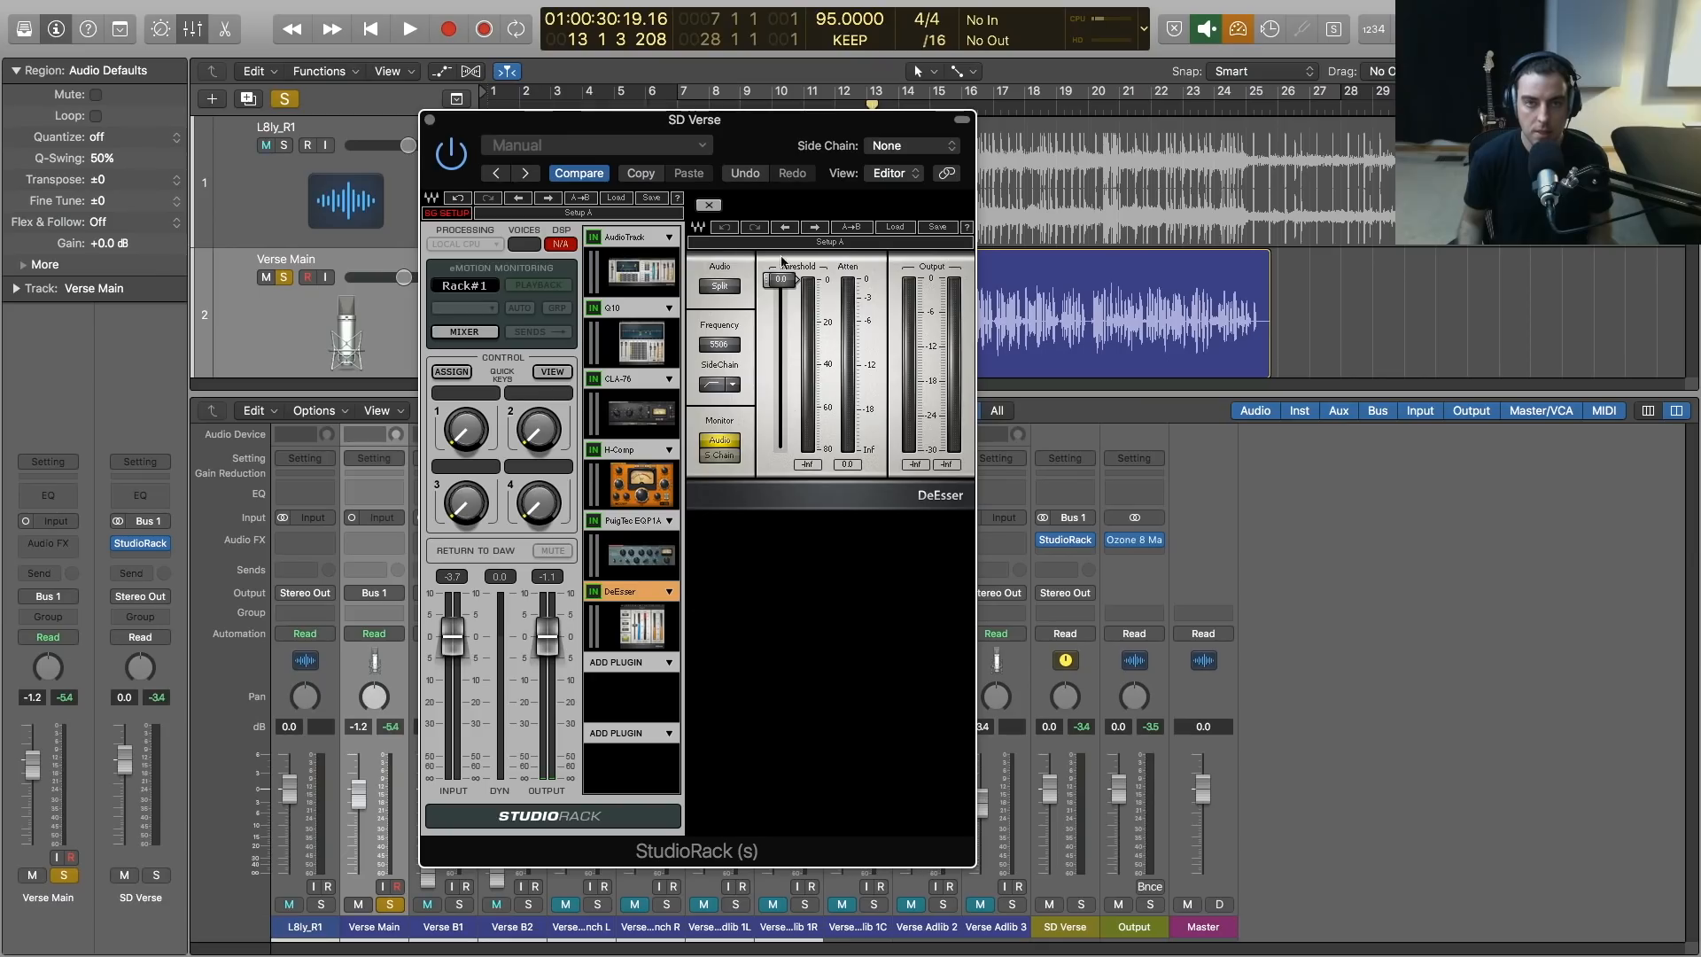
{"action": "left_click", "coordinate": [892, 229]}
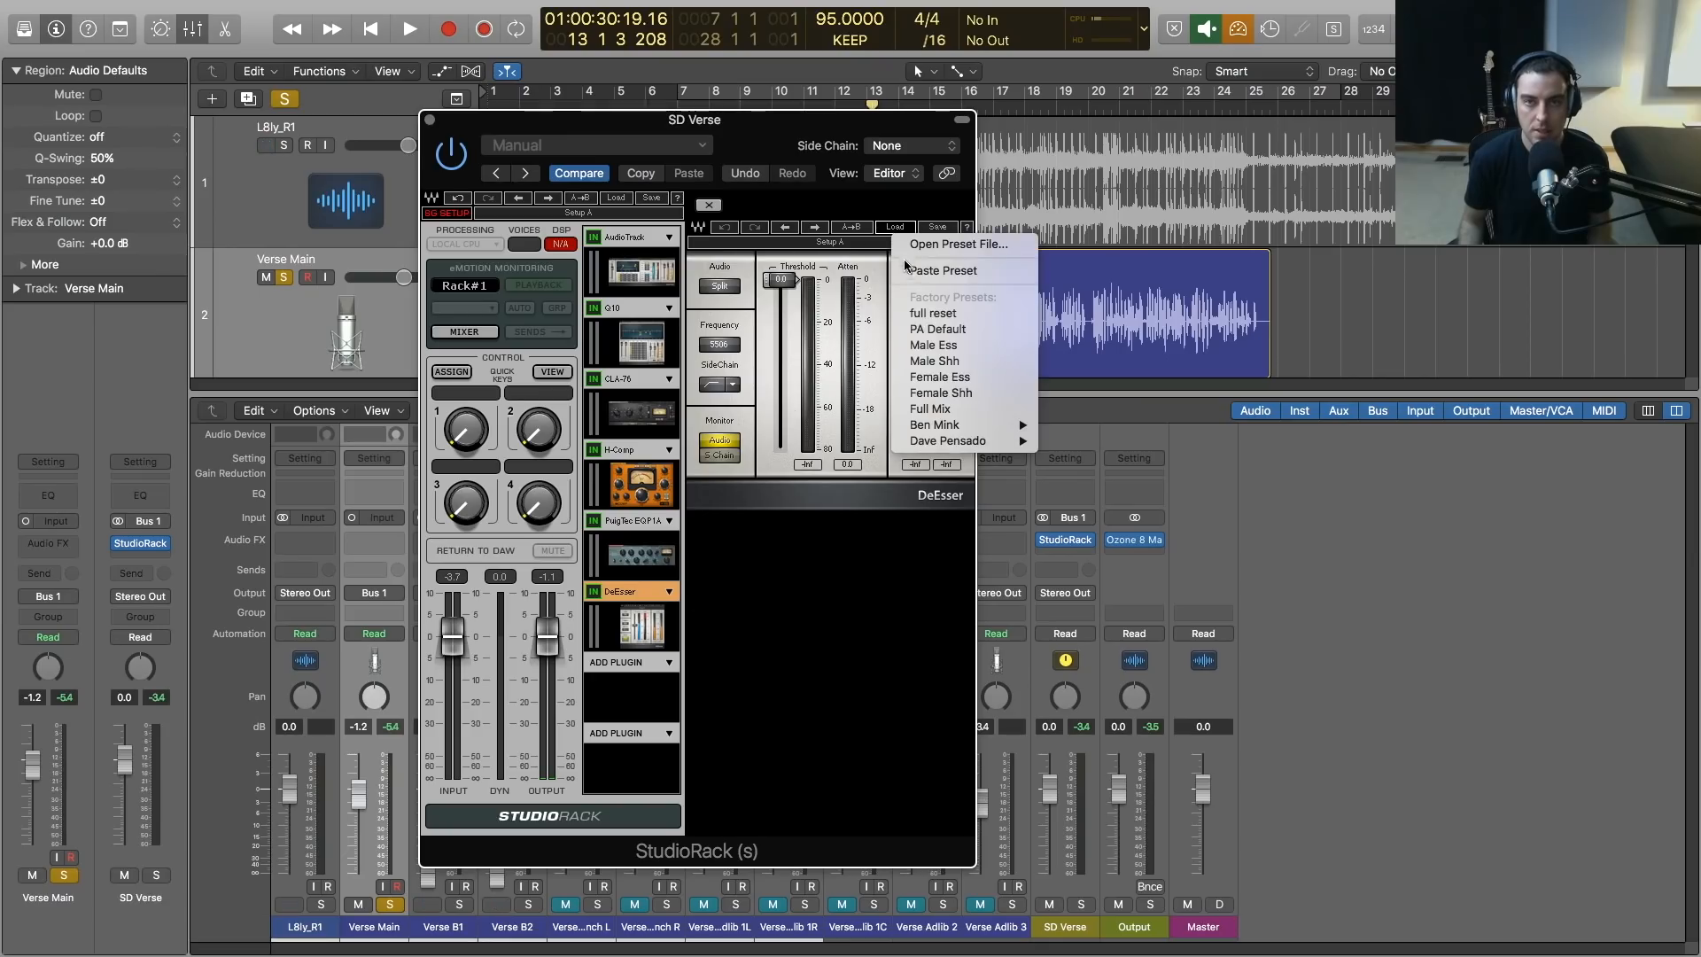
{"action": "left_click", "coordinate": [926, 347]}
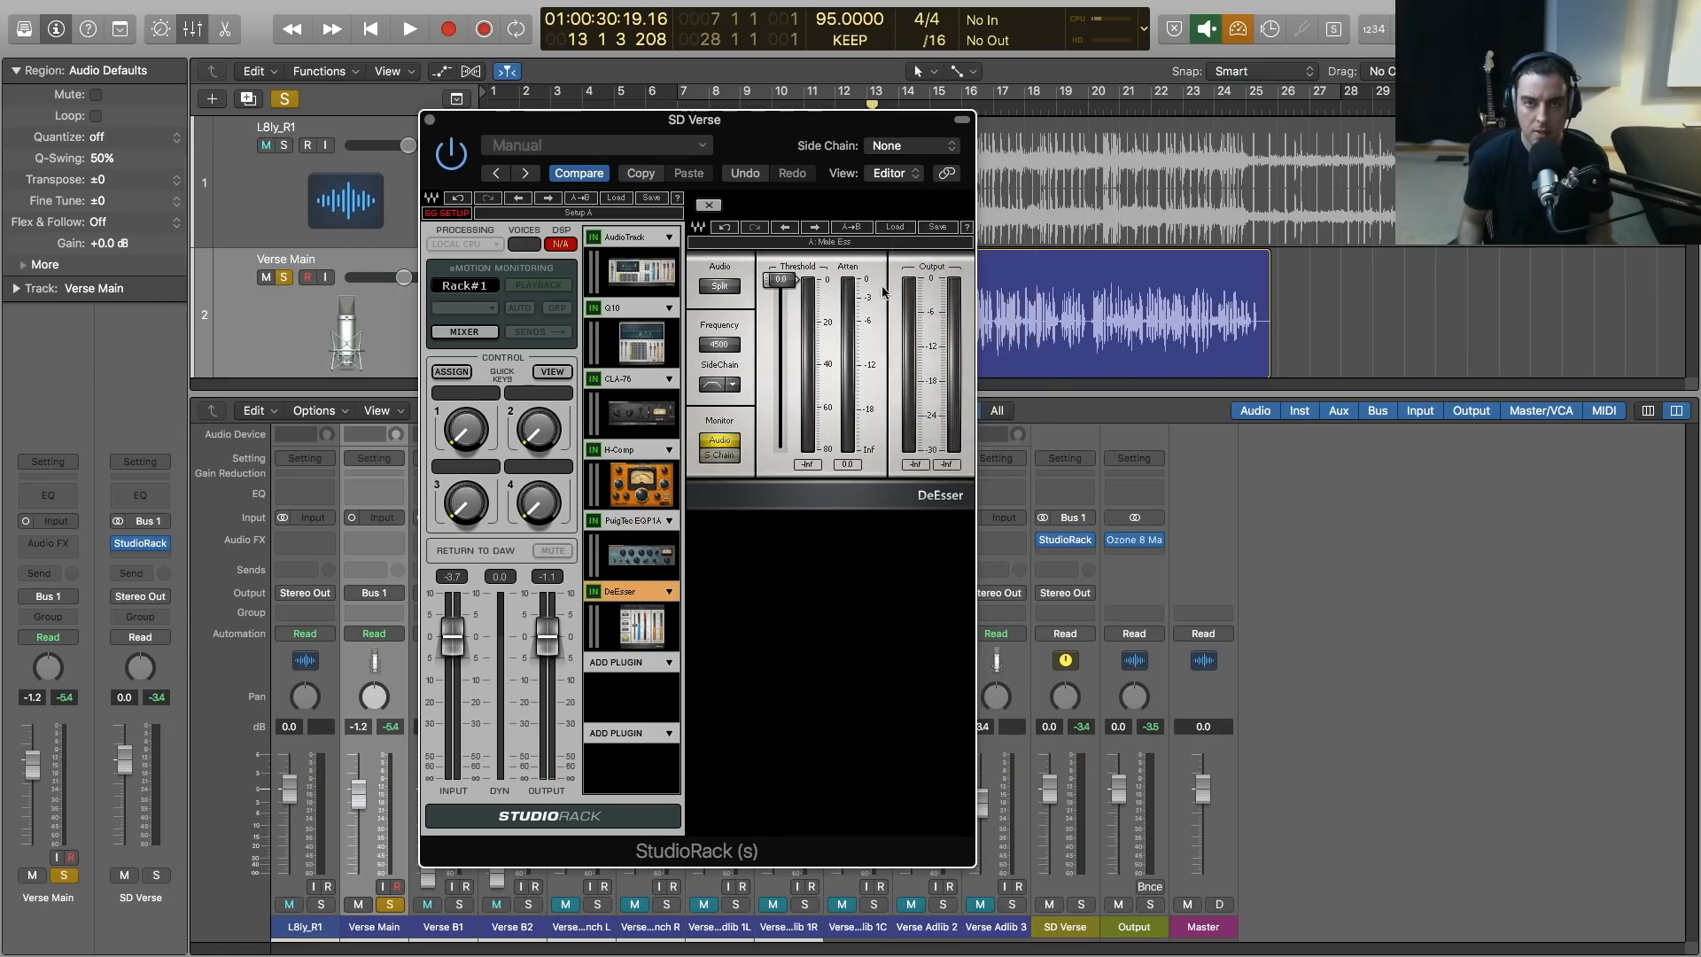
Try a DeEsser threshold of -46.2, and set it to about -31 while listening to the verse
{"action": "left_click_drag", "start_coordinate": [797, 280], "coordinate": [797, 376]}
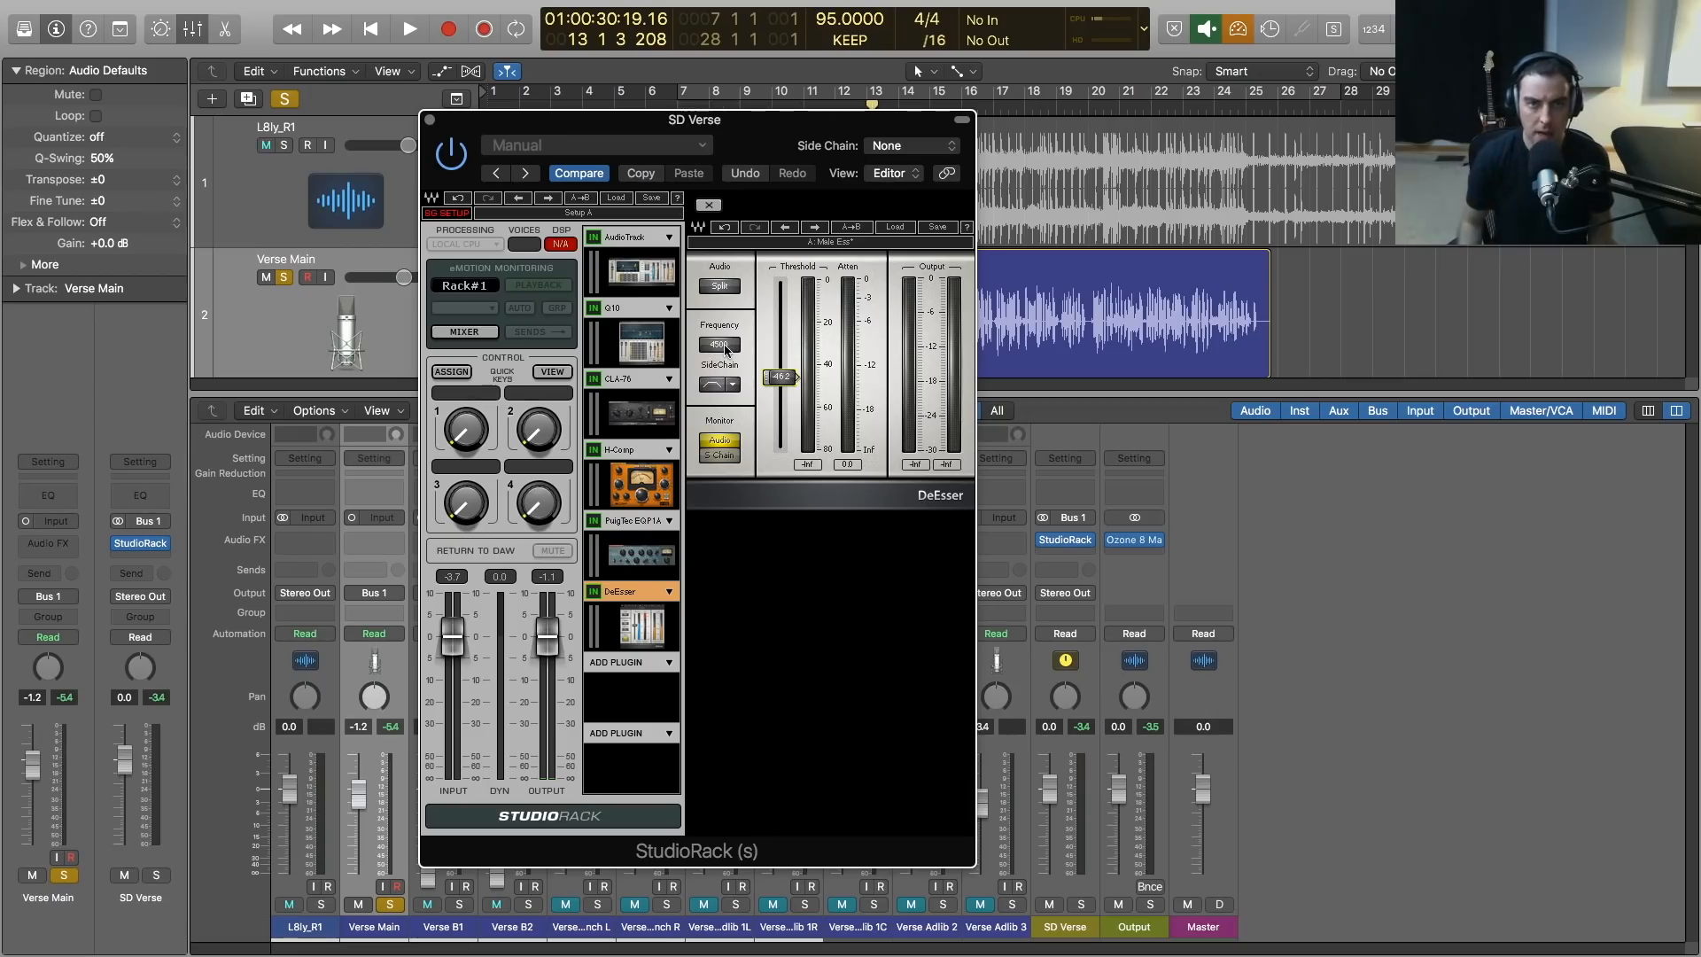
{"action": "double_click", "coordinate": [772, 377]}
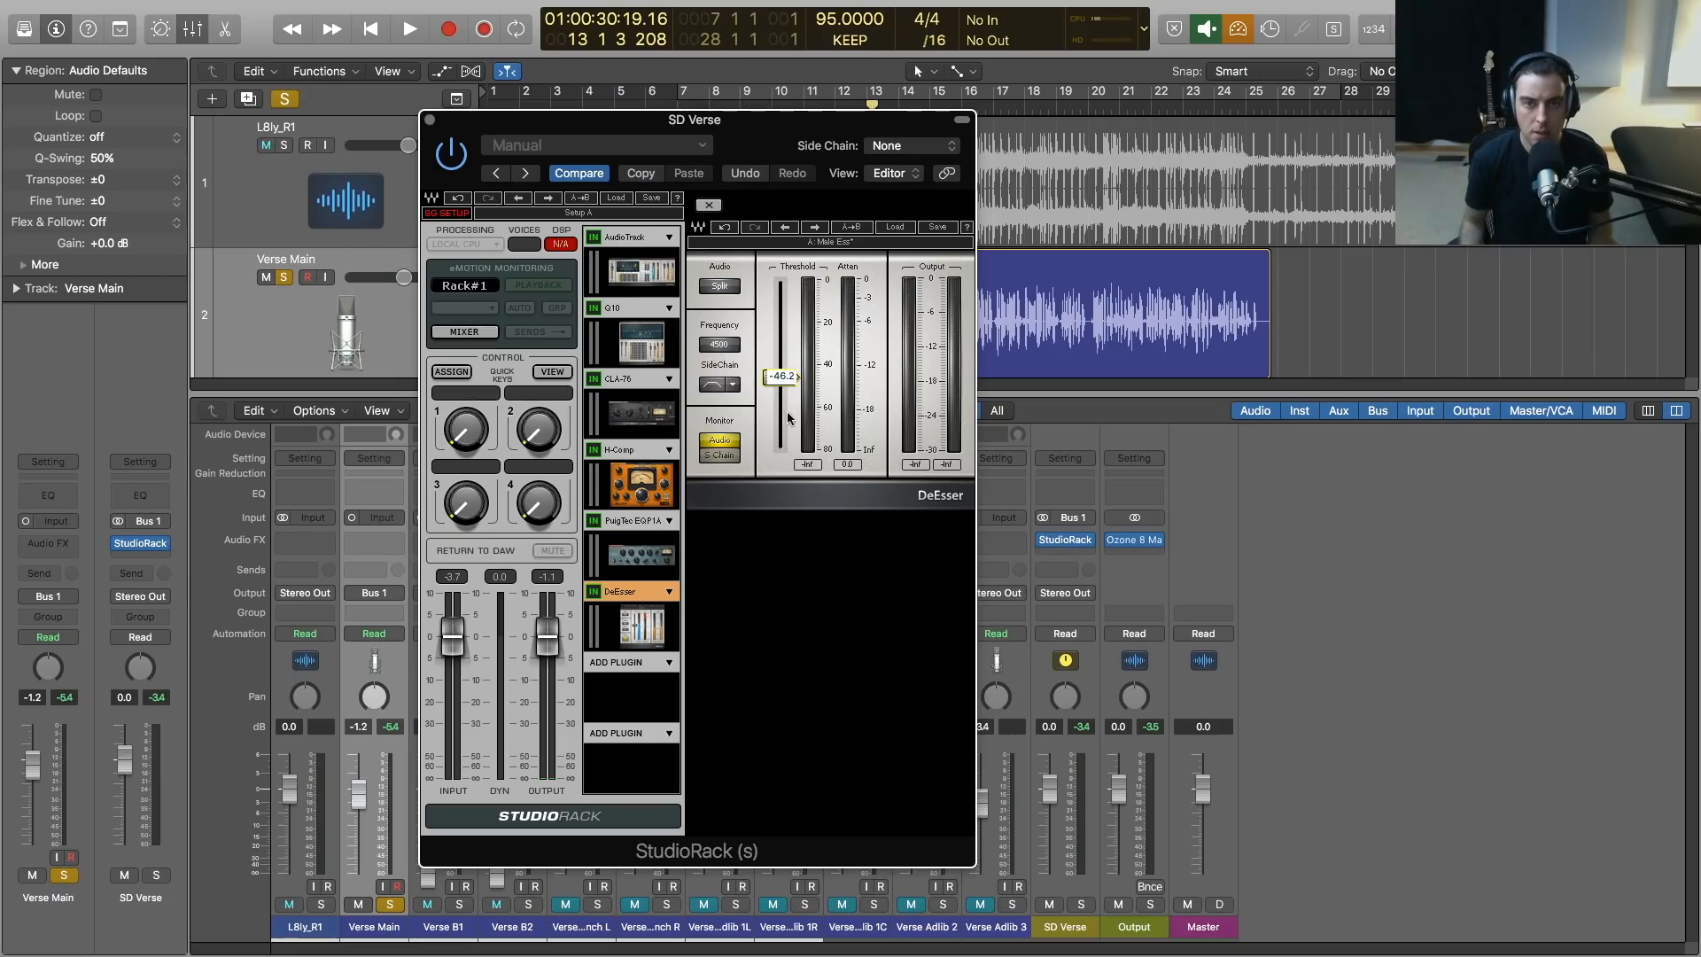
{"action": "left_click", "coordinate": [766, 382]}
{"action": "key", "text": "space"}
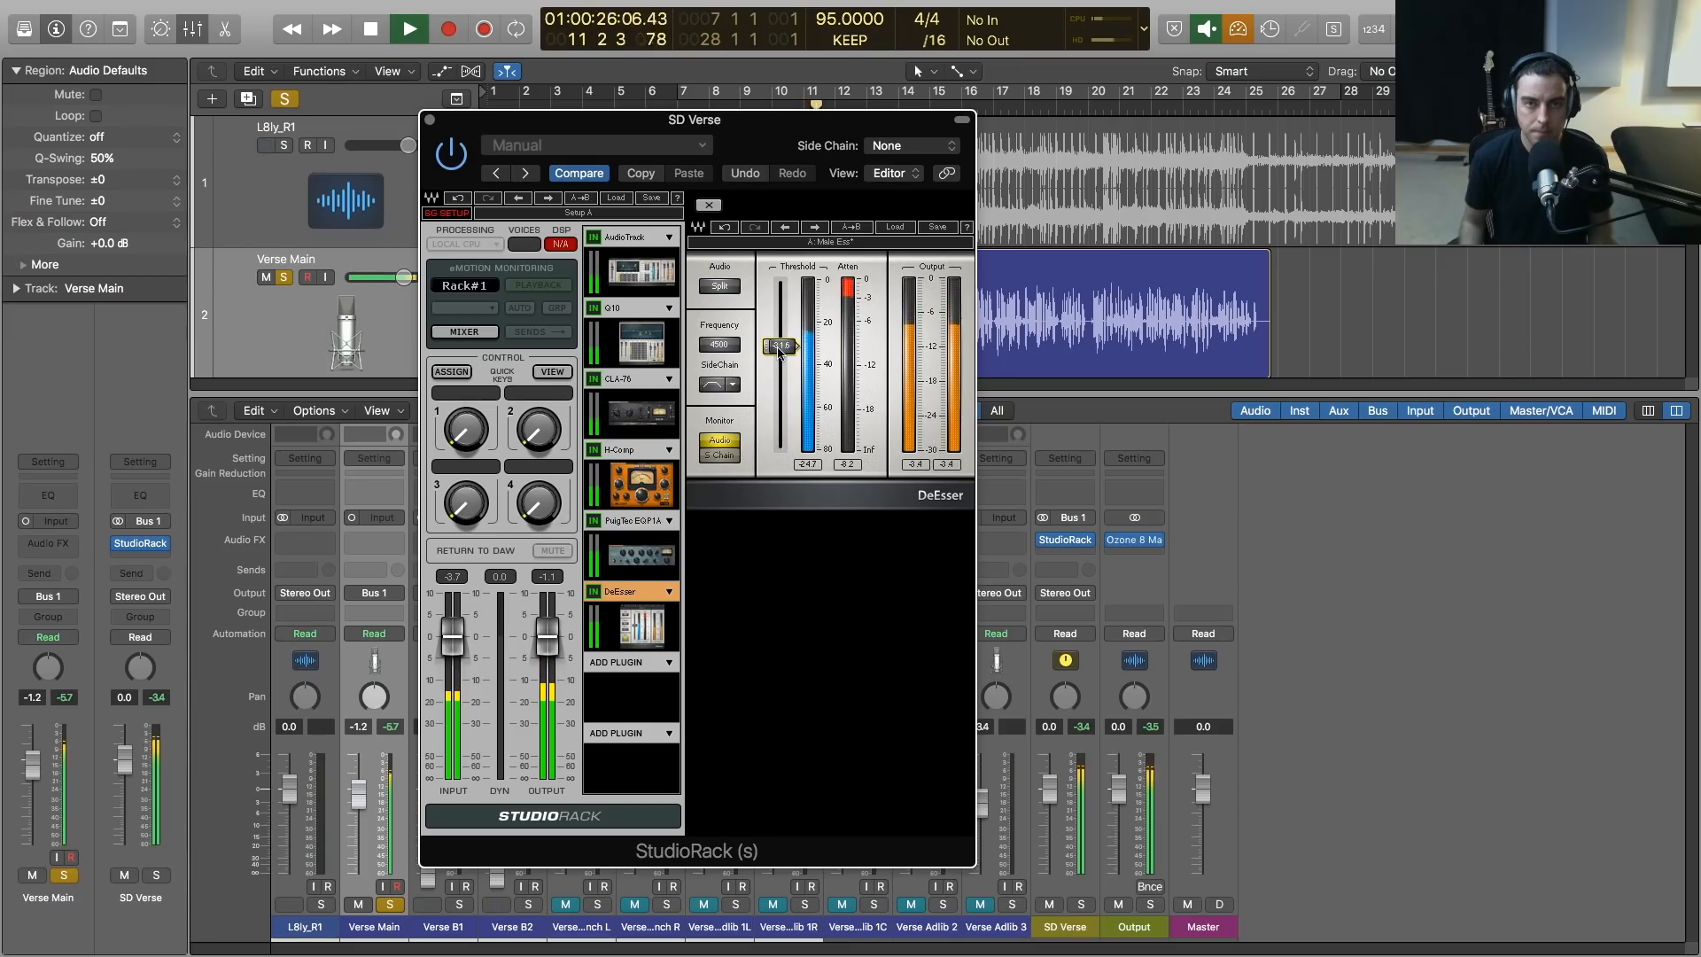
{"action": "key", "text": "space"}
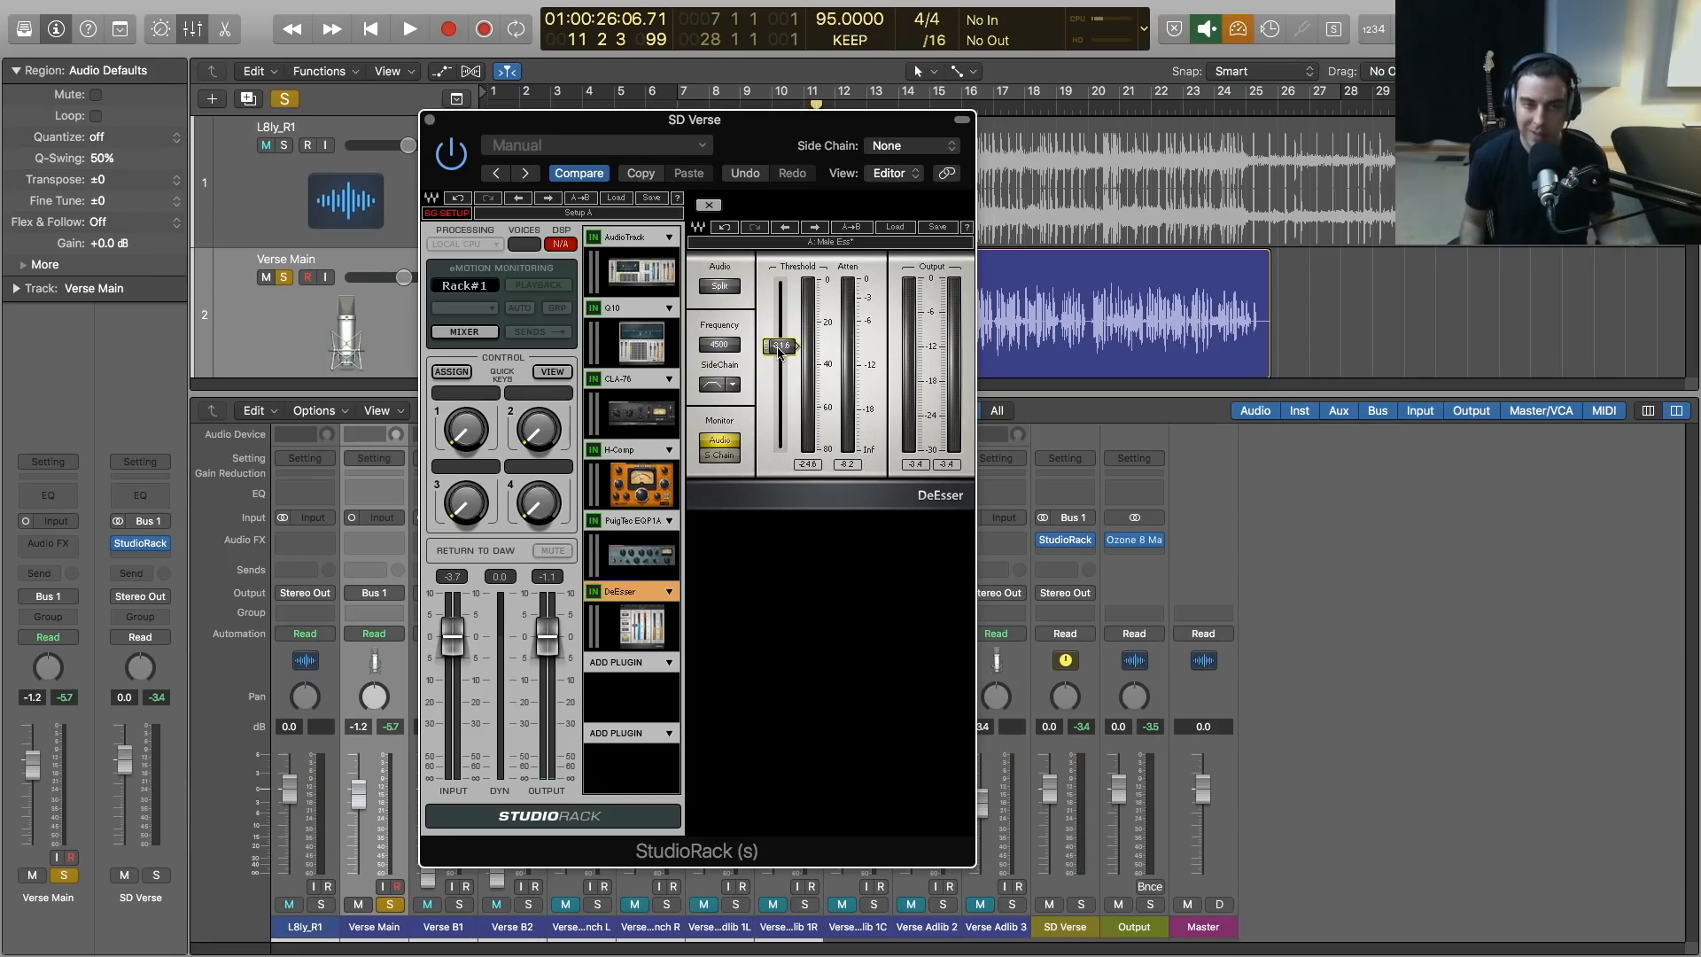
Fine-tune the DeEsser threshold to about -32 and shift its frequency to about 4720 Hz while replaying the verse
{"action": "left_click_drag", "start_coordinate": [780, 346], "coordinate": [780, 348]}
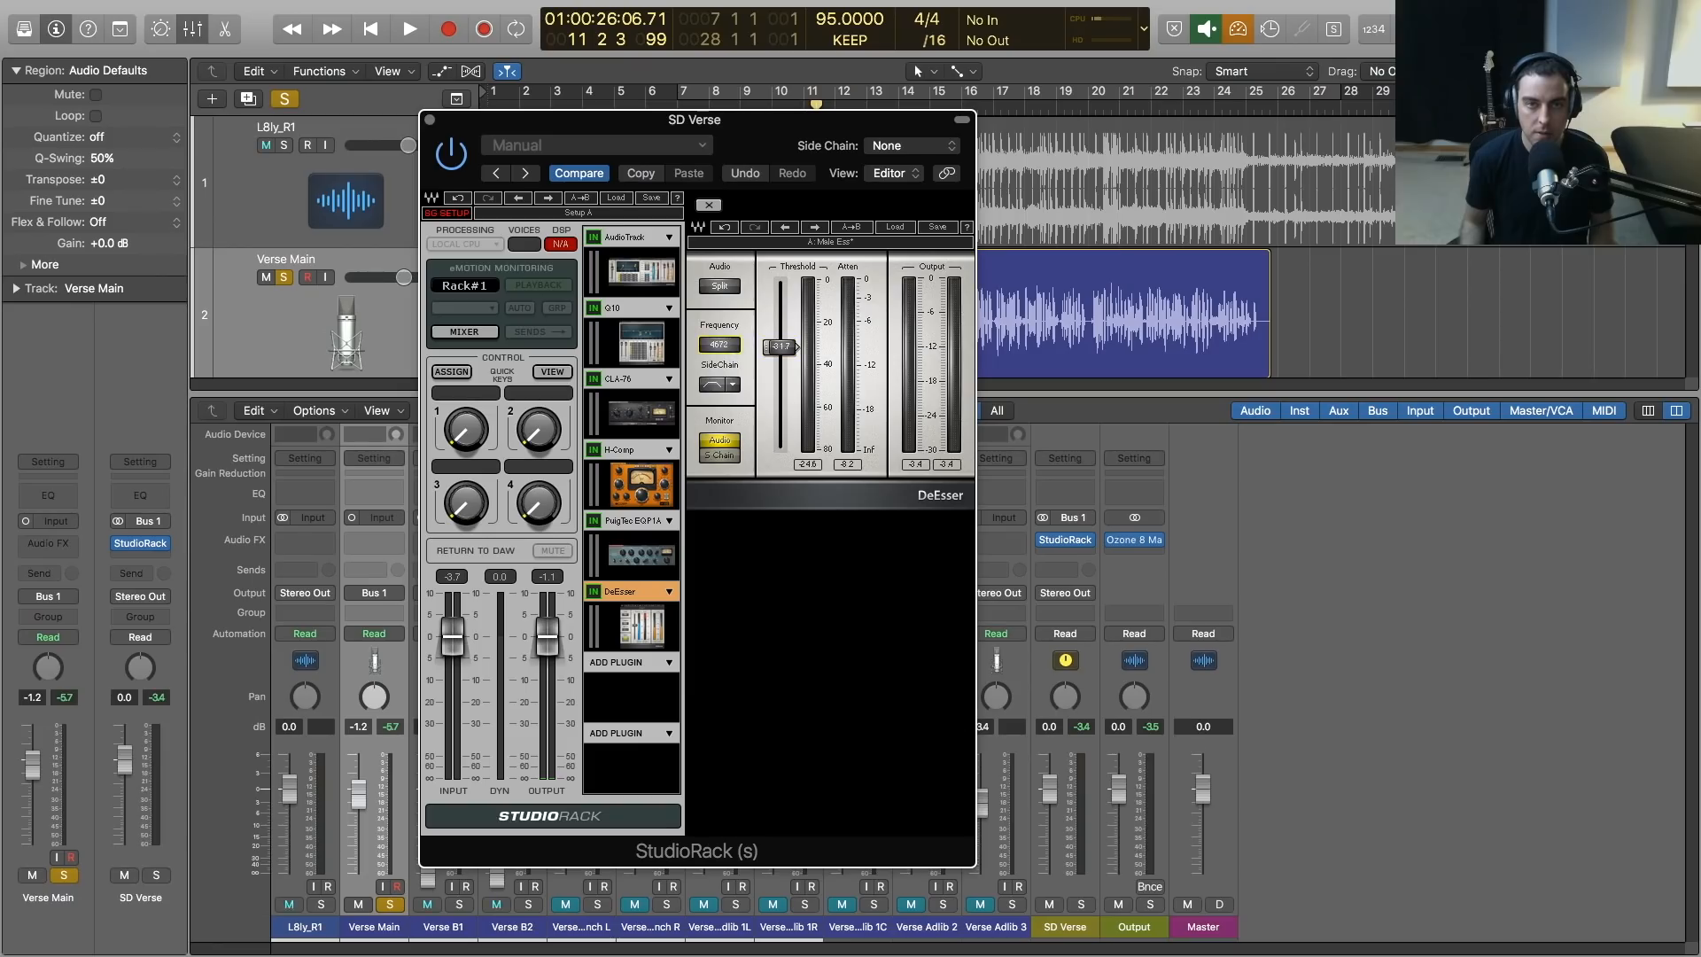
{"action": "key", "text": "space"}
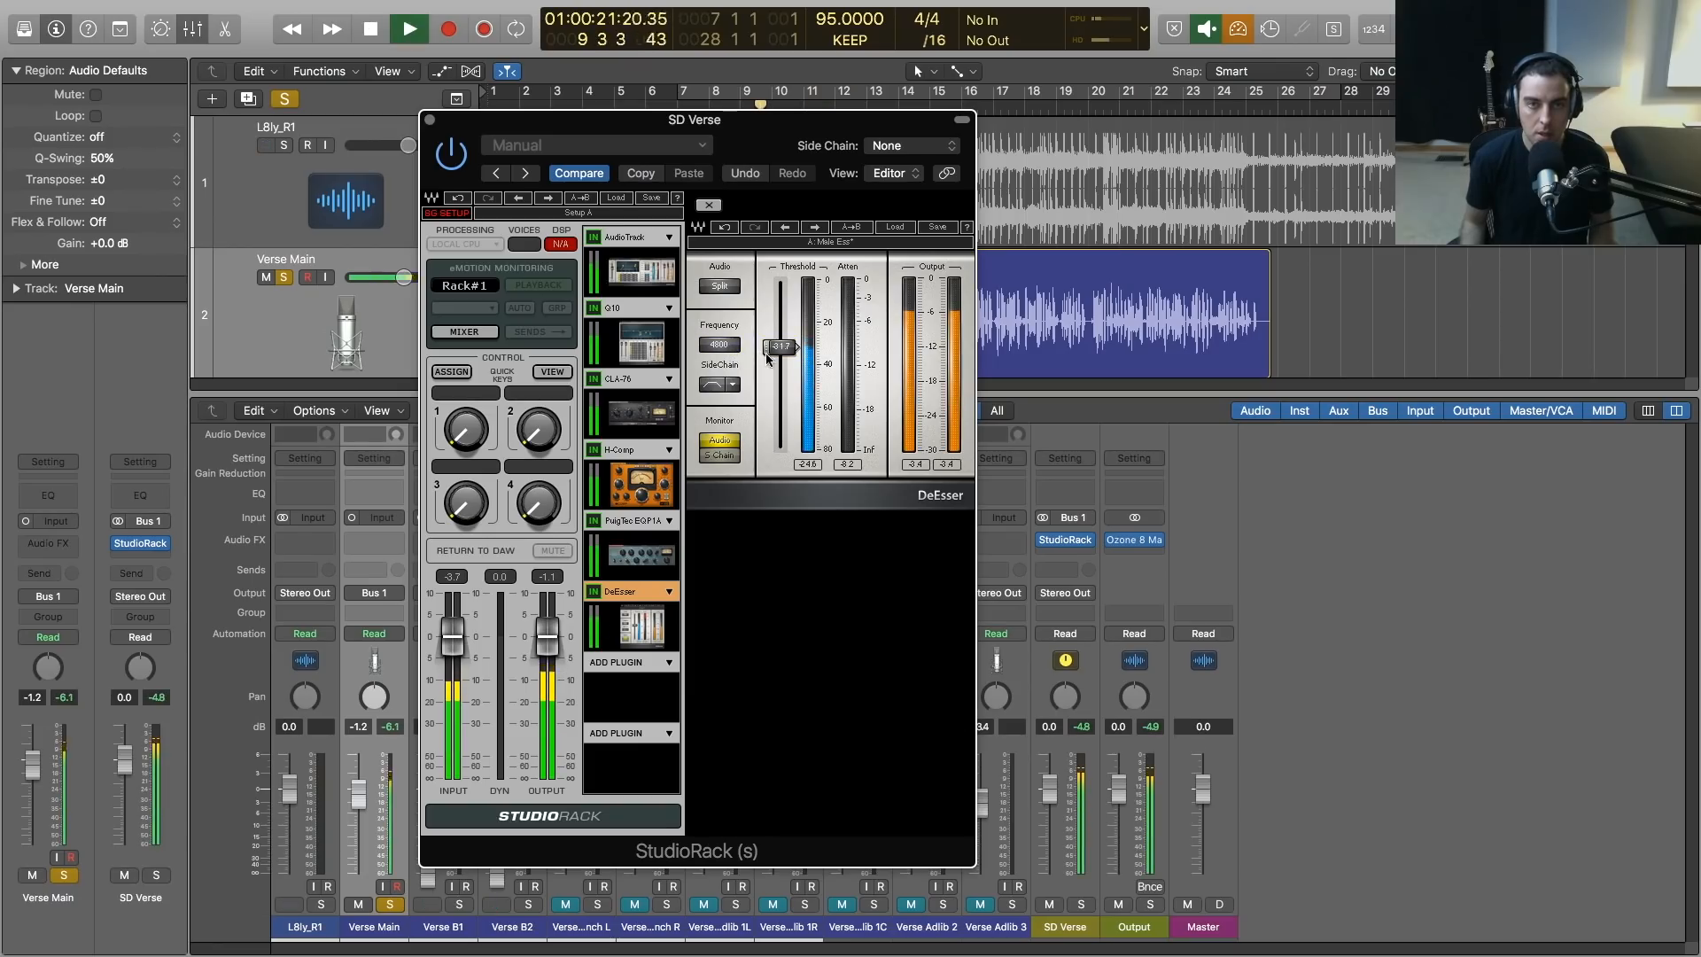
{"action": "left_click_drag", "start_coordinate": [779, 350], "coordinate": [733, 346]}
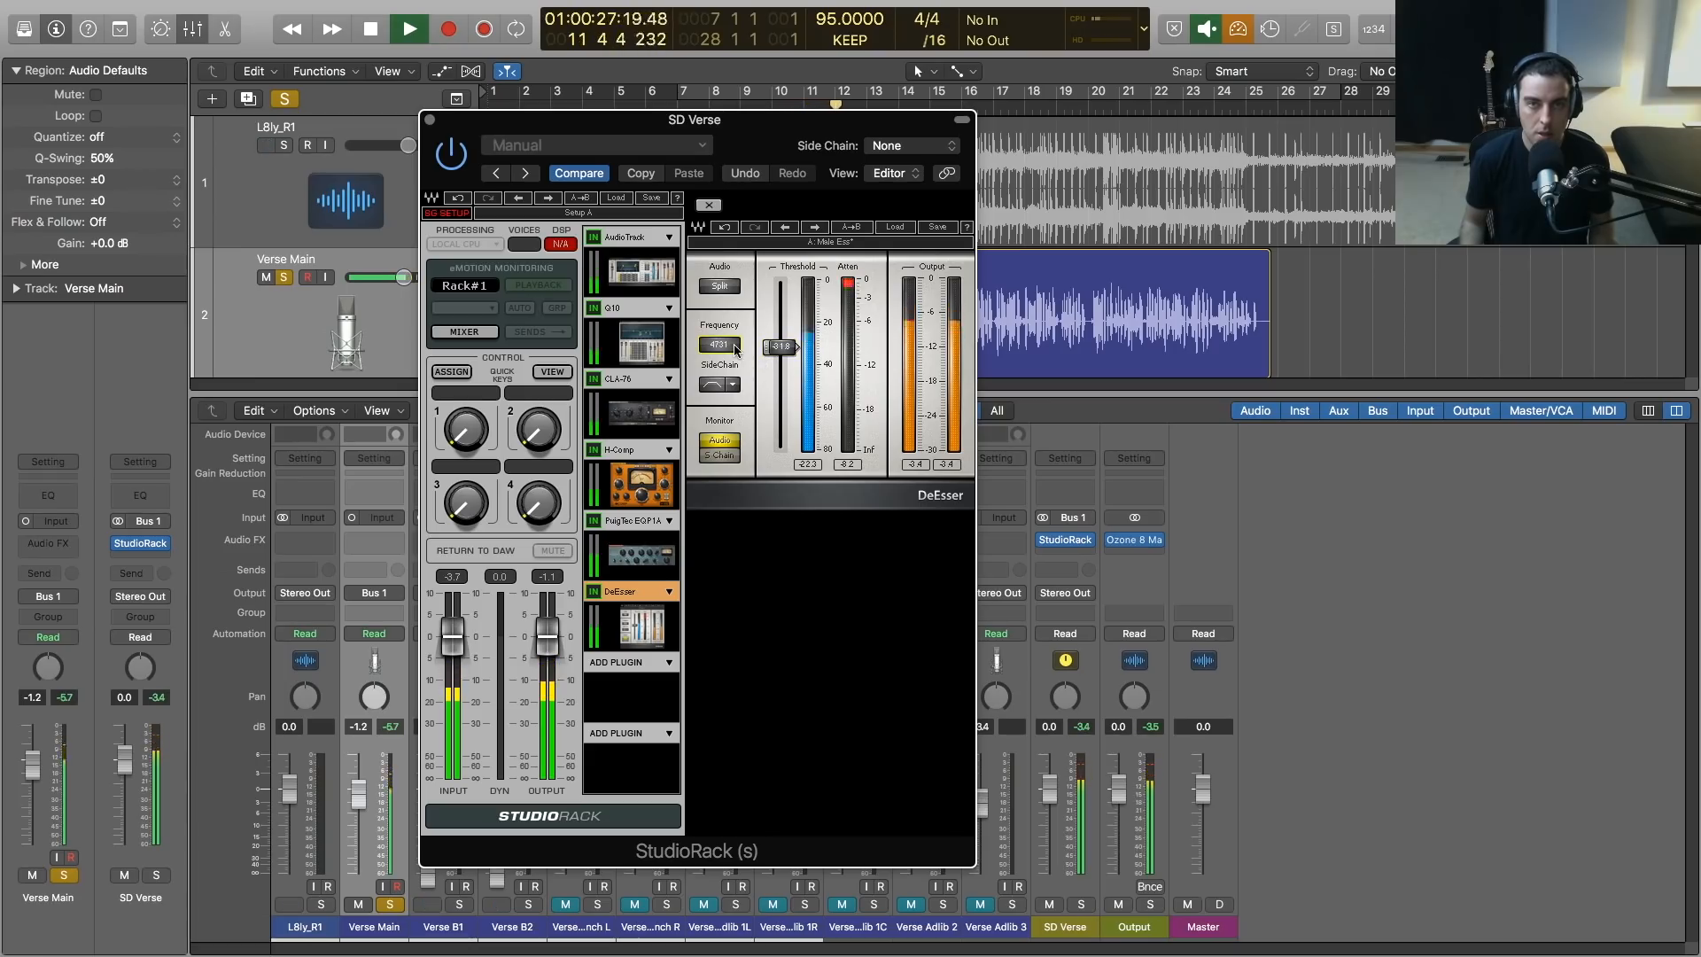
Lower the DeEsser threshold slightly to about -33, stop playback, close the StudioRack window, and take Verse Main out of solo
{"action": "left_click_drag", "start_coordinate": [778, 350], "coordinate": [779, 352]}
{"action": "key", "text": "space"}
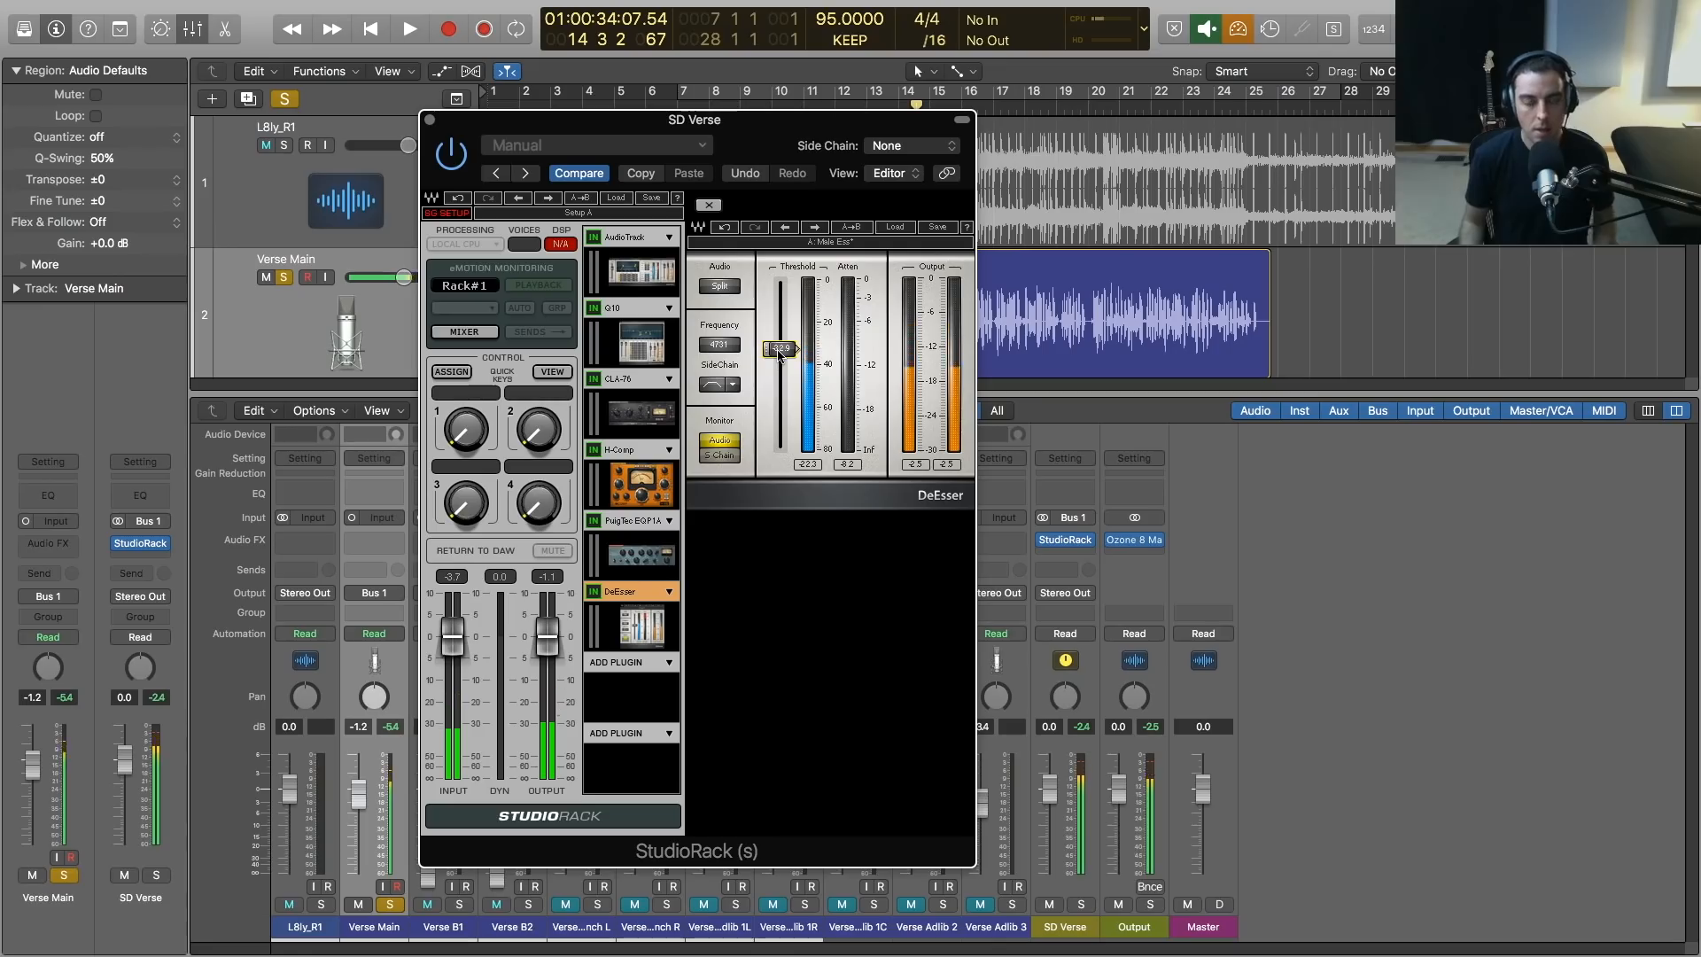
{"action": "left_click", "coordinate": [430, 119]}
{"action": "left_click", "coordinate": [284, 278]}
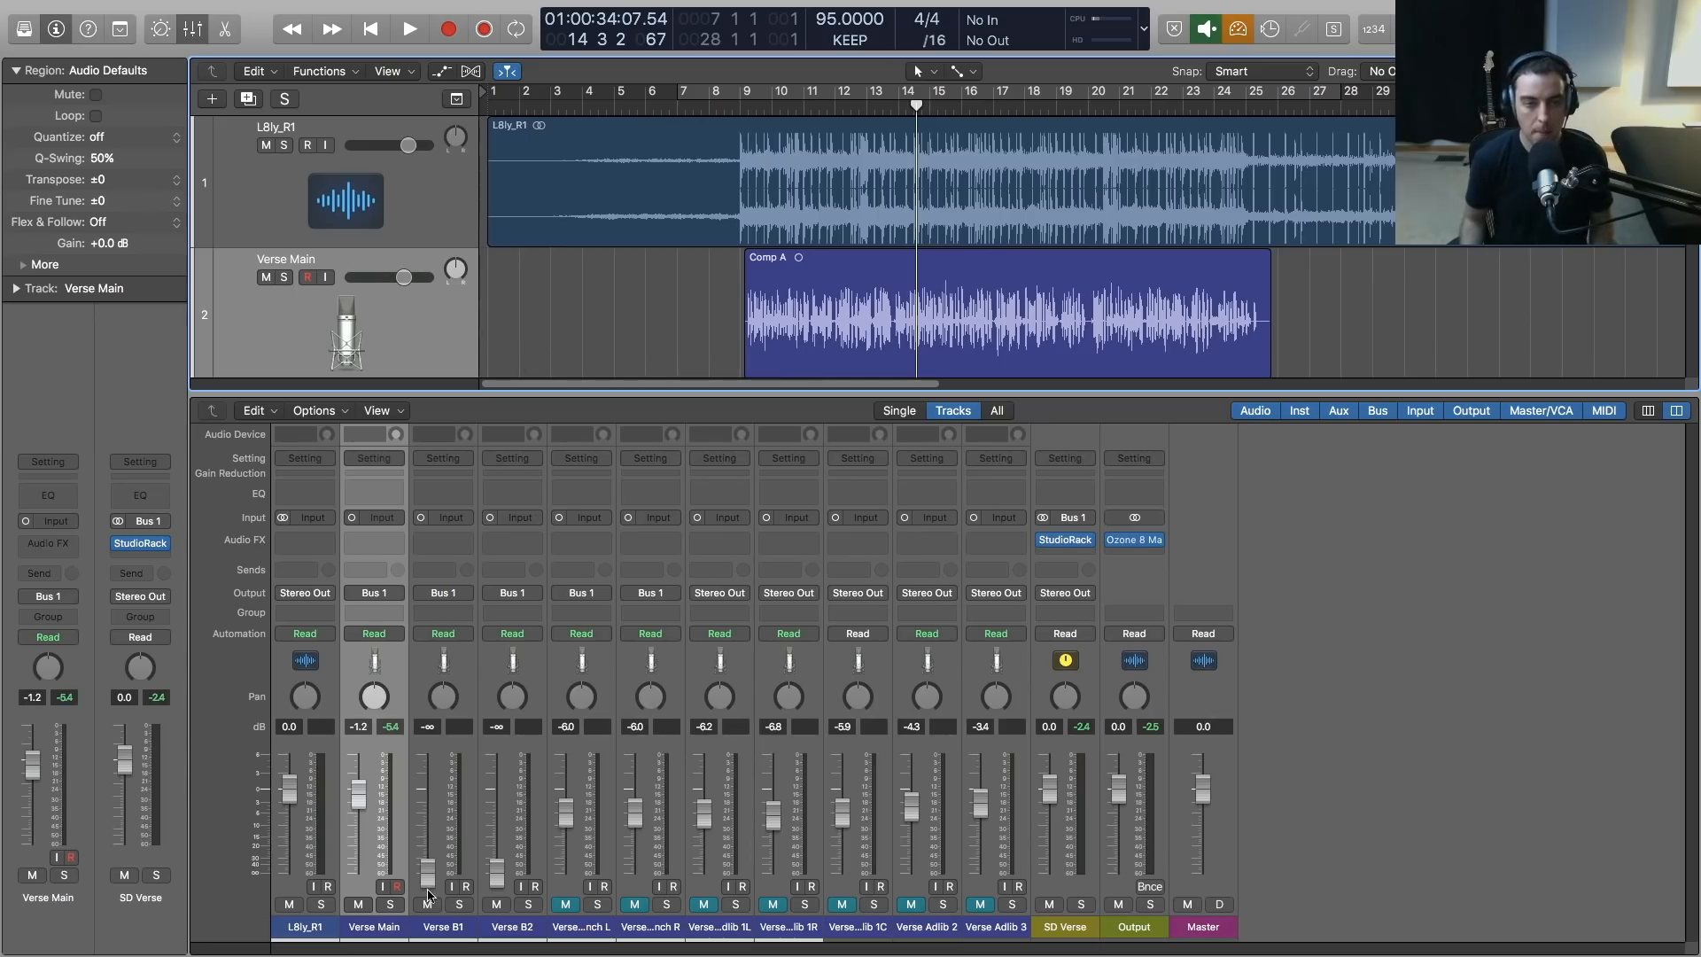
While playing from bar 9, raise Verse B1 to -12.4 dB and Verse B2 to -15.2 dB, and set Verse Main to 0.0 dB
{"action": "left_click", "coordinate": [744, 108]}
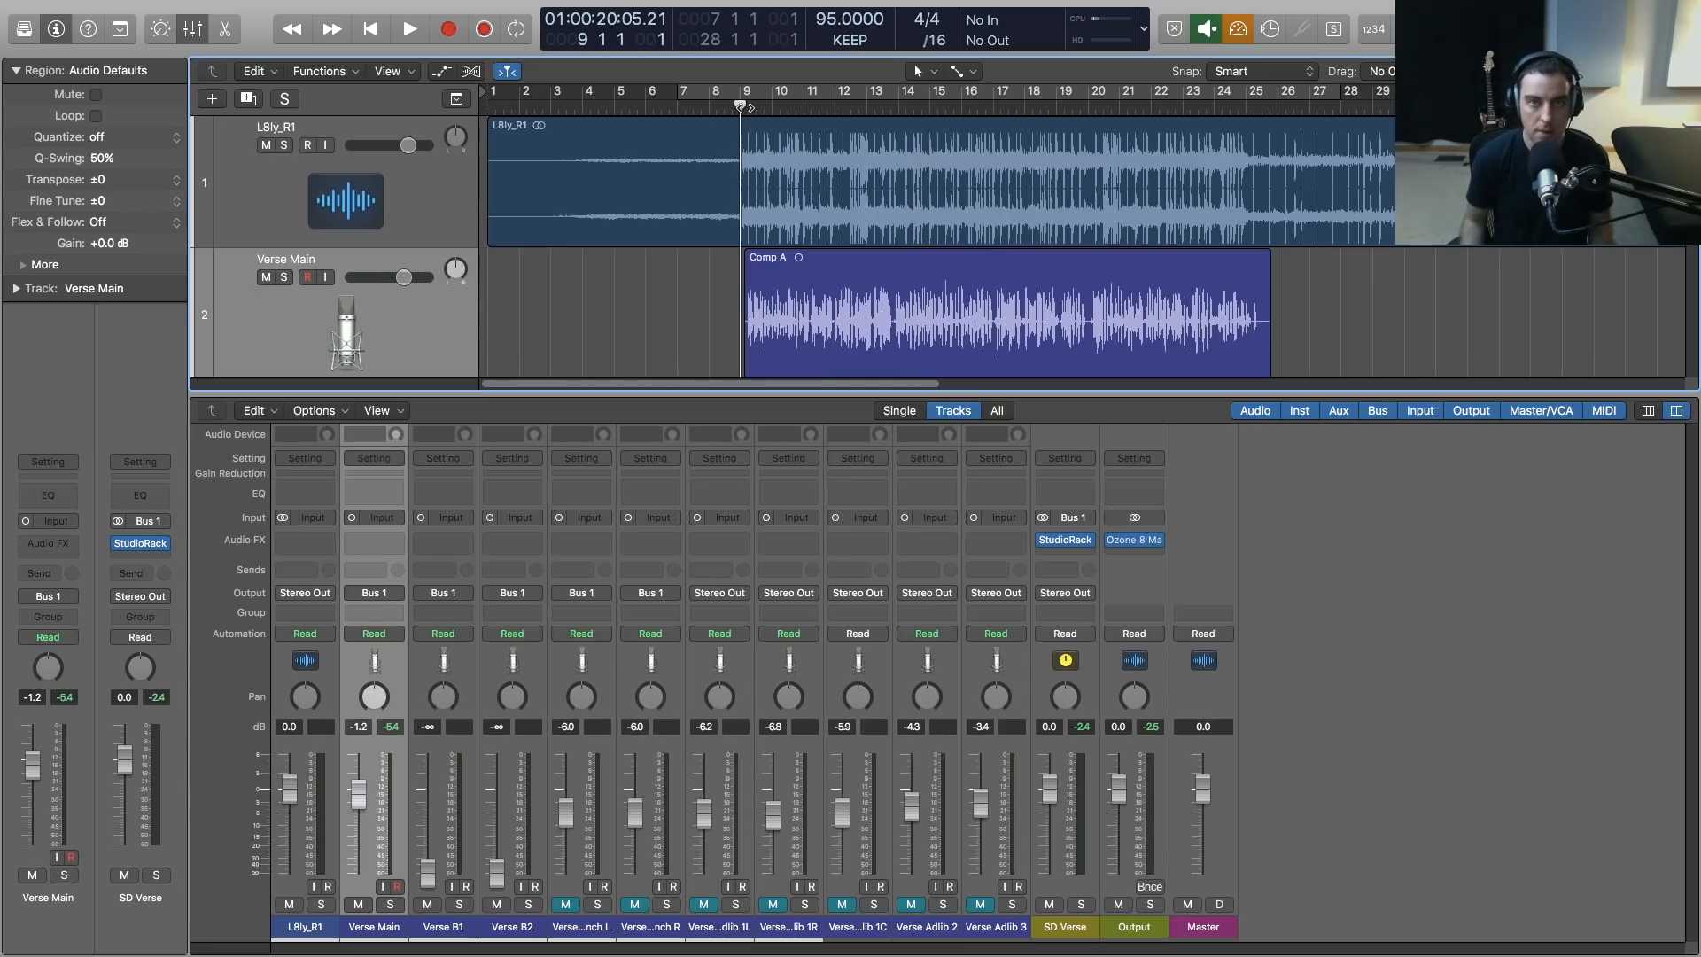
{"action": "left_click", "coordinate": [748, 107]}
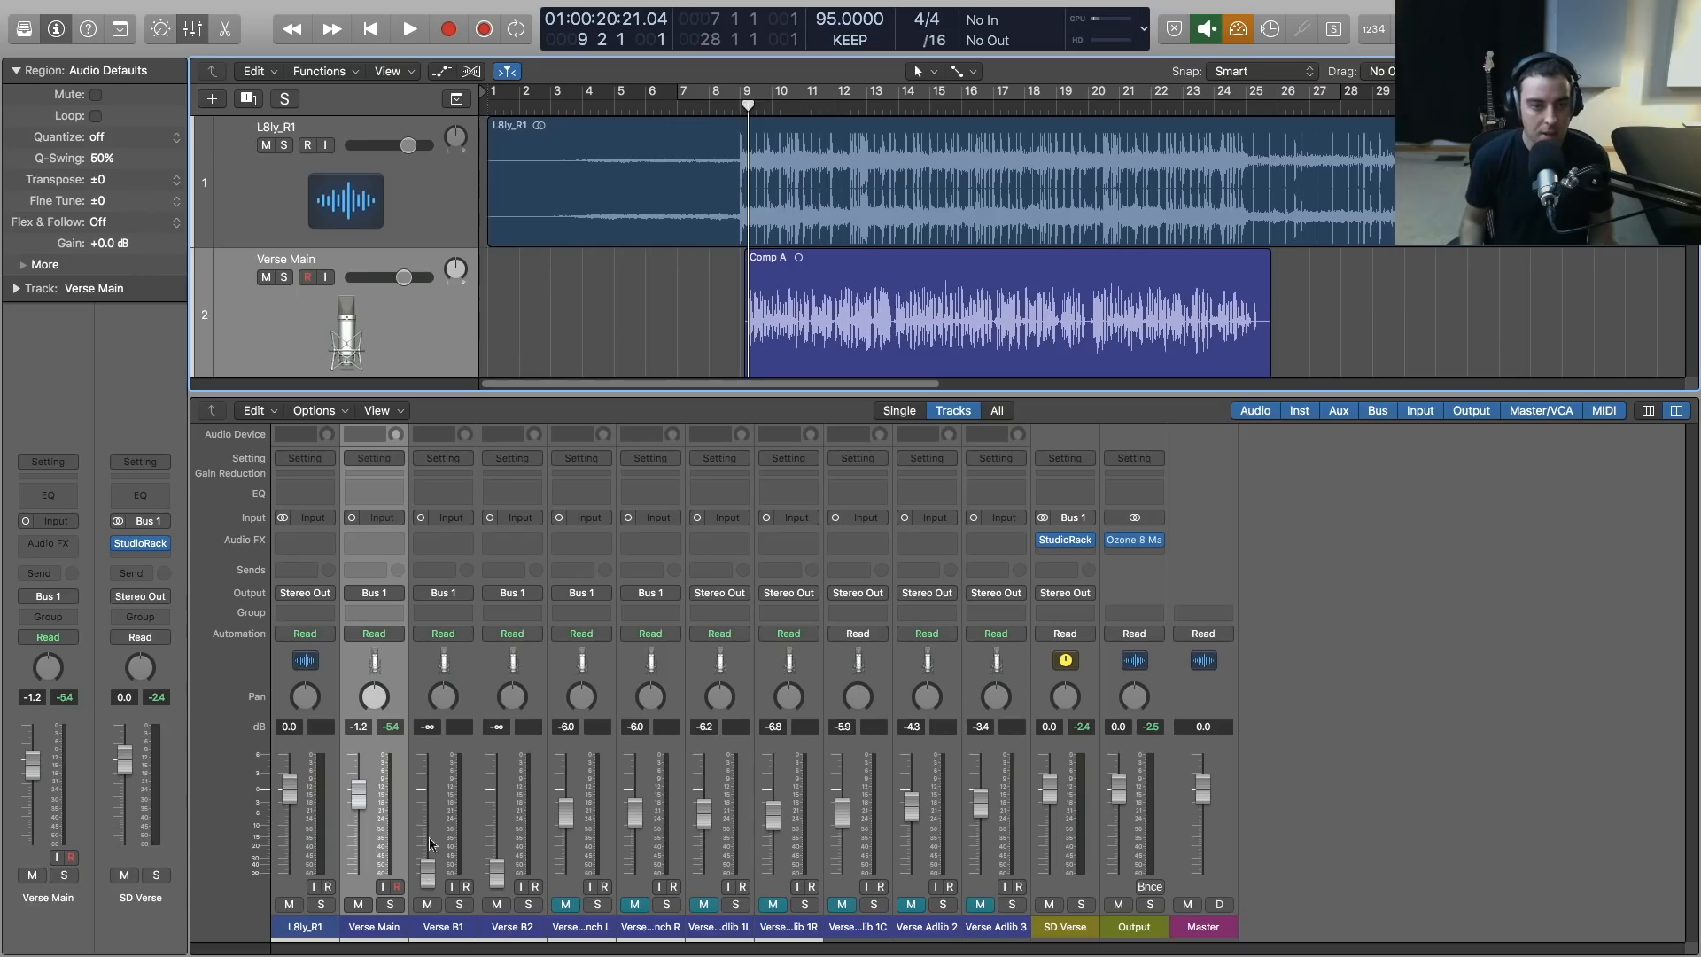
{"action": "left_click", "coordinate": [740, 107]}
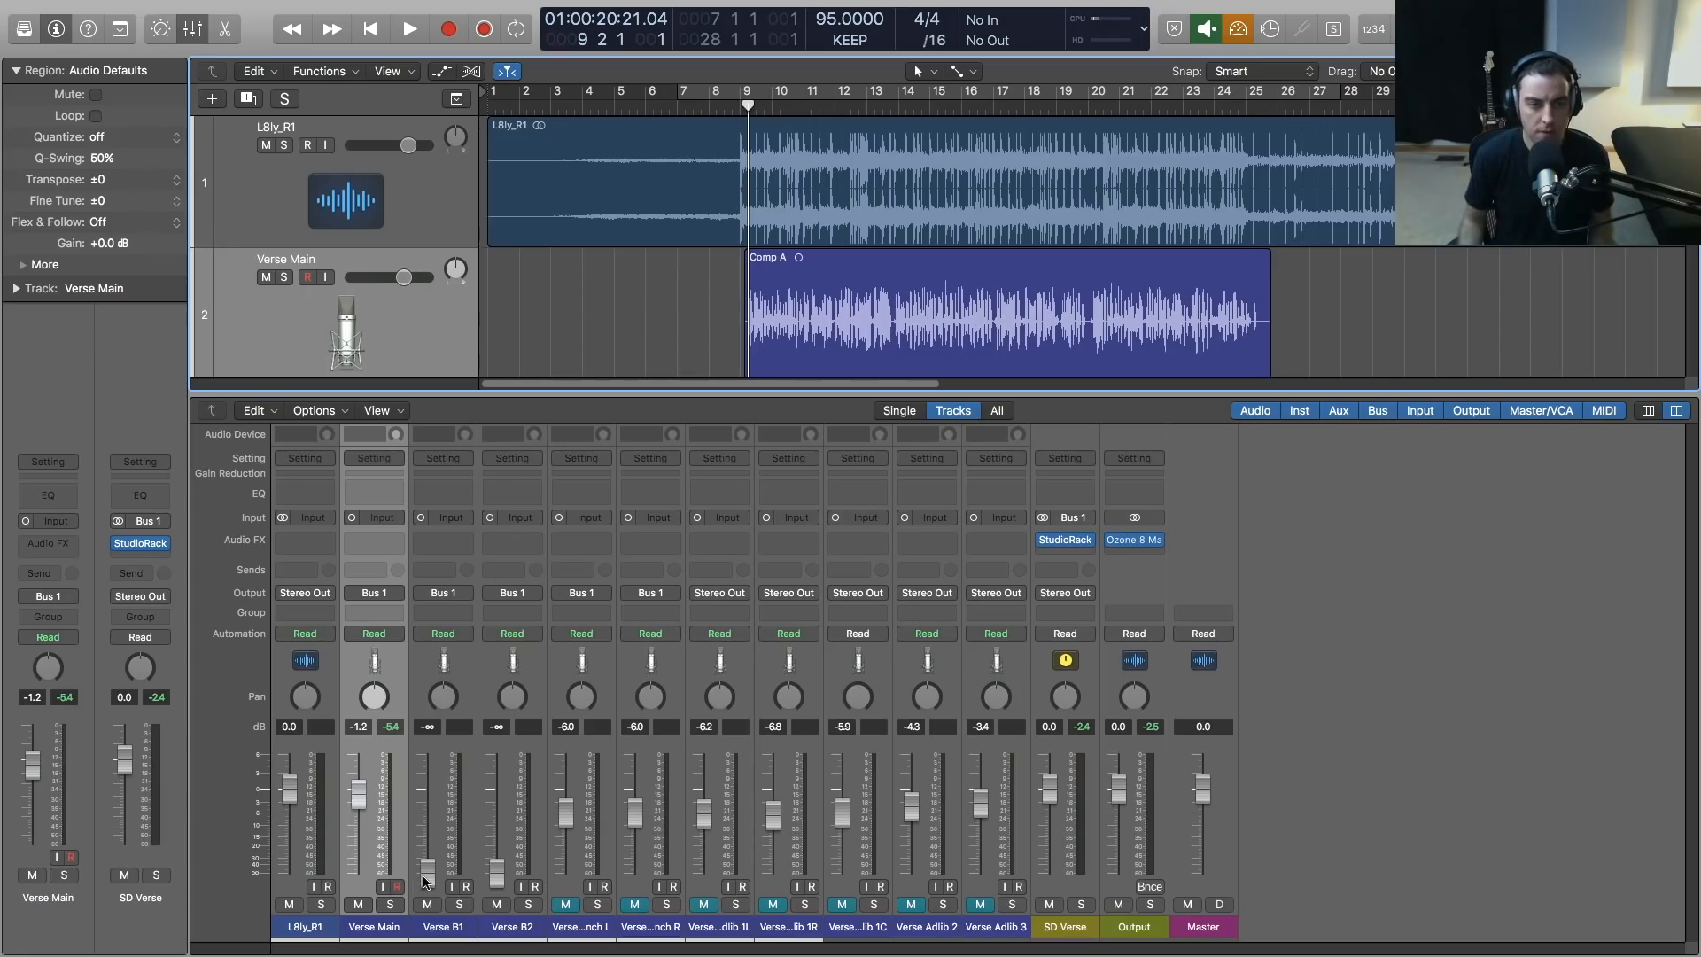
{"action": "key", "text": "space"}
{"action": "left_click_drag", "start_coordinate": [432, 881], "coordinate": [426, 800]}
{"action": "mouse_move", "coordinate": [494, 871]}
{"action": "left_mouse_down"}
{"action": "mouse_move", "coordinate": [492, 833]}
{"action": "mouse_move", "coordinate": [428, 830]}
{"action": "mouse_move", "coordinate": [496, 838]}
{"action": "left_mouse_up"}
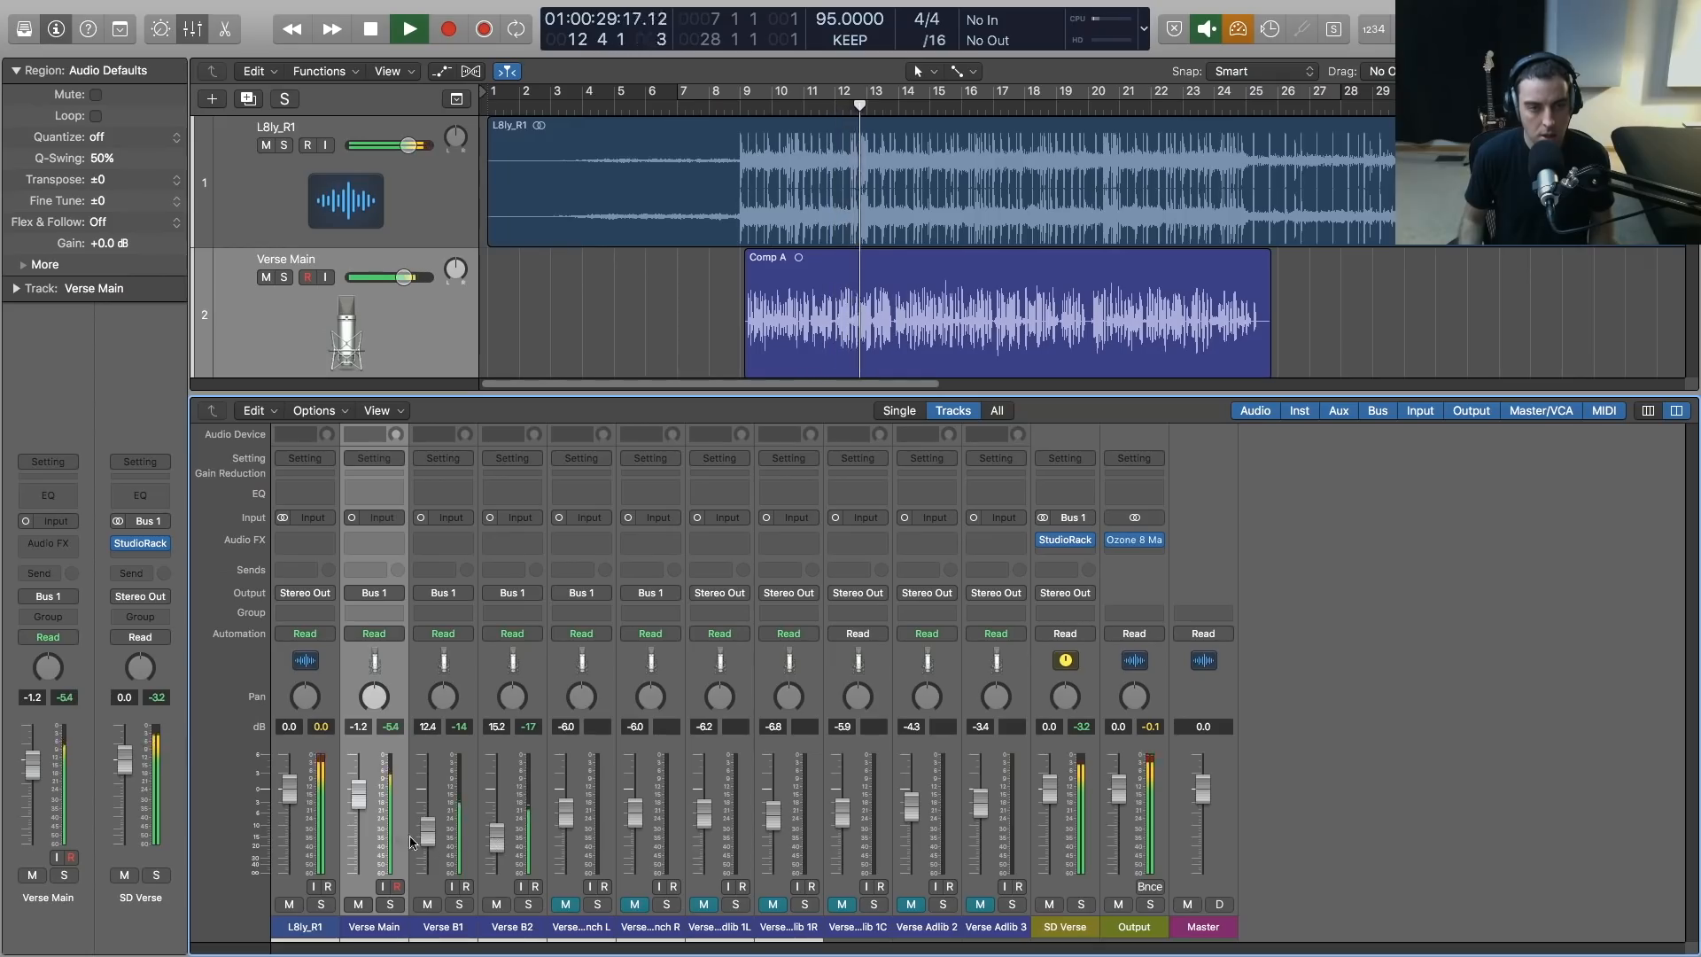
{"action": "left_click", "coordinate": [359, 794], "text": "alt"}
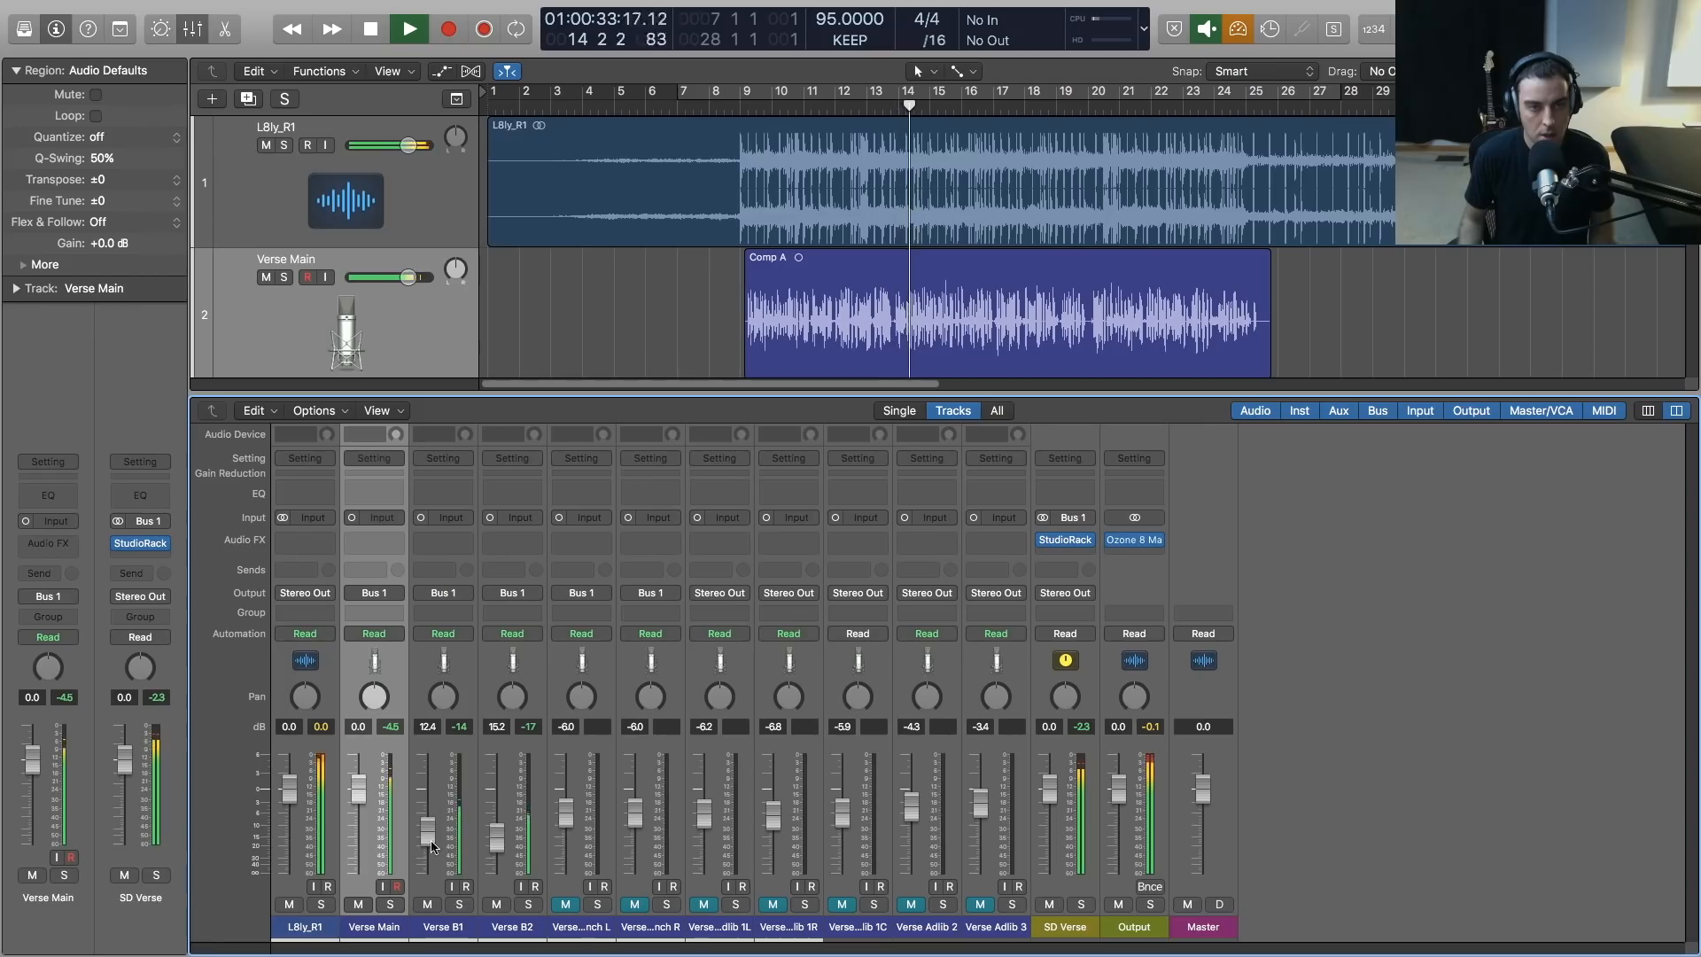
Compare the verse with and without the Verse B1 and B2 doubles by muting and unmuting them during playback
{"action": "key", "text": "space"}
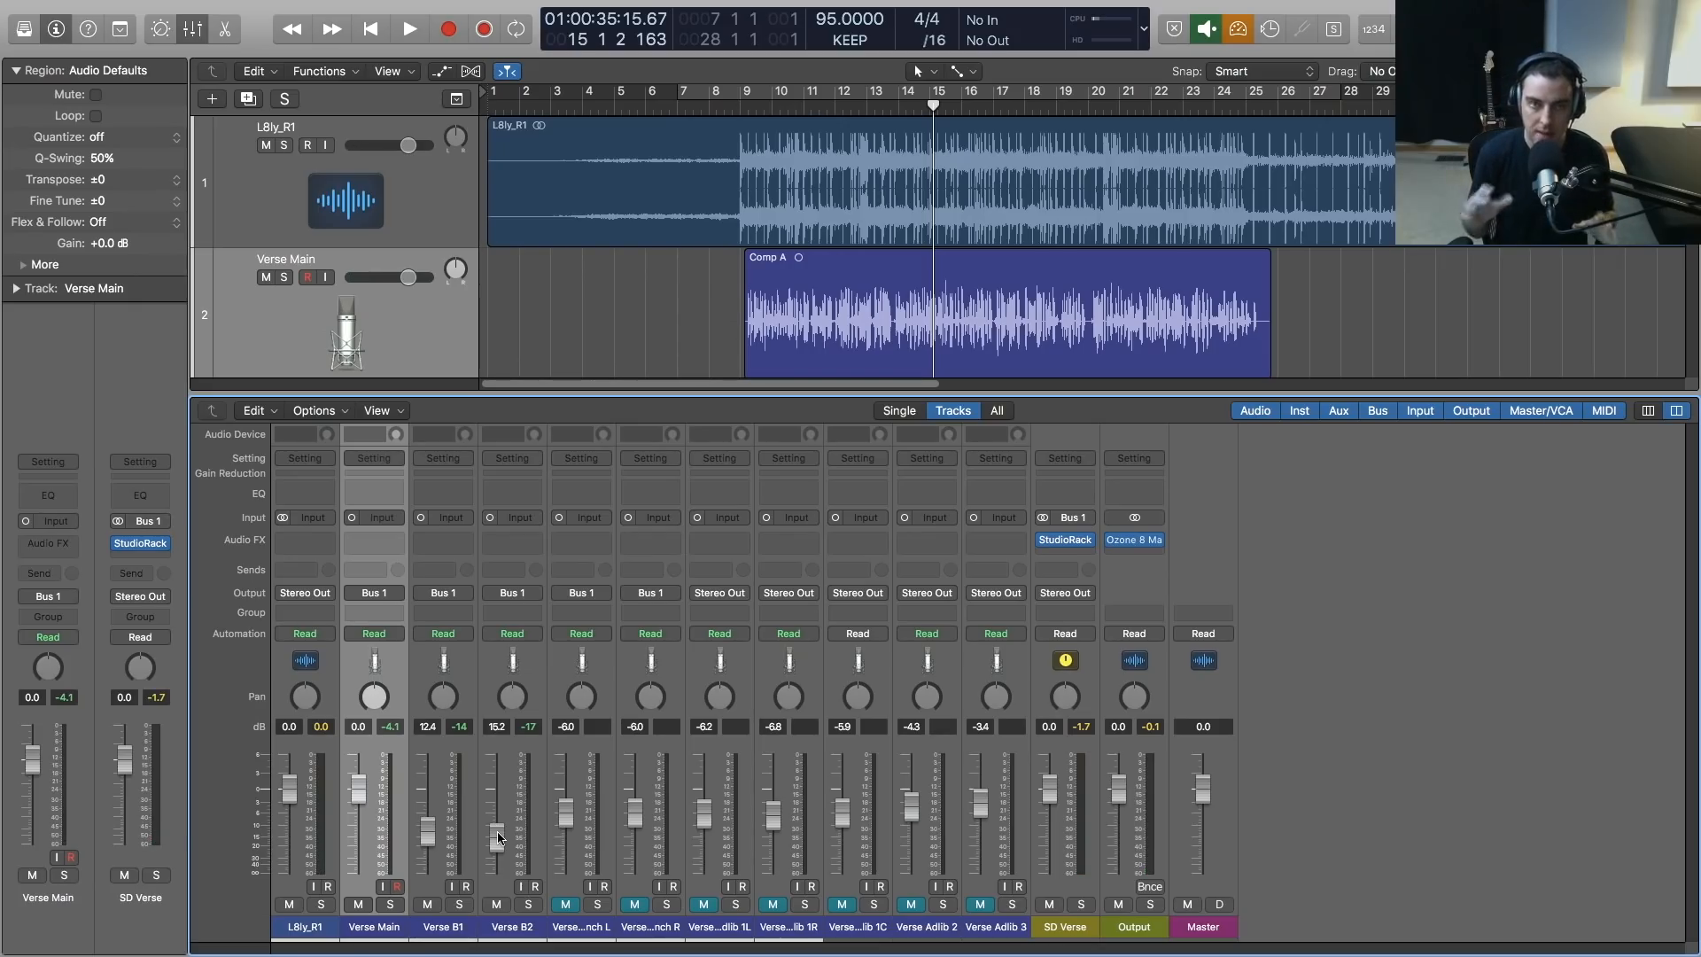
{"action": "left_click", "coordinate": [497, 904]}
{"action": "key", "text": "shift+space"}
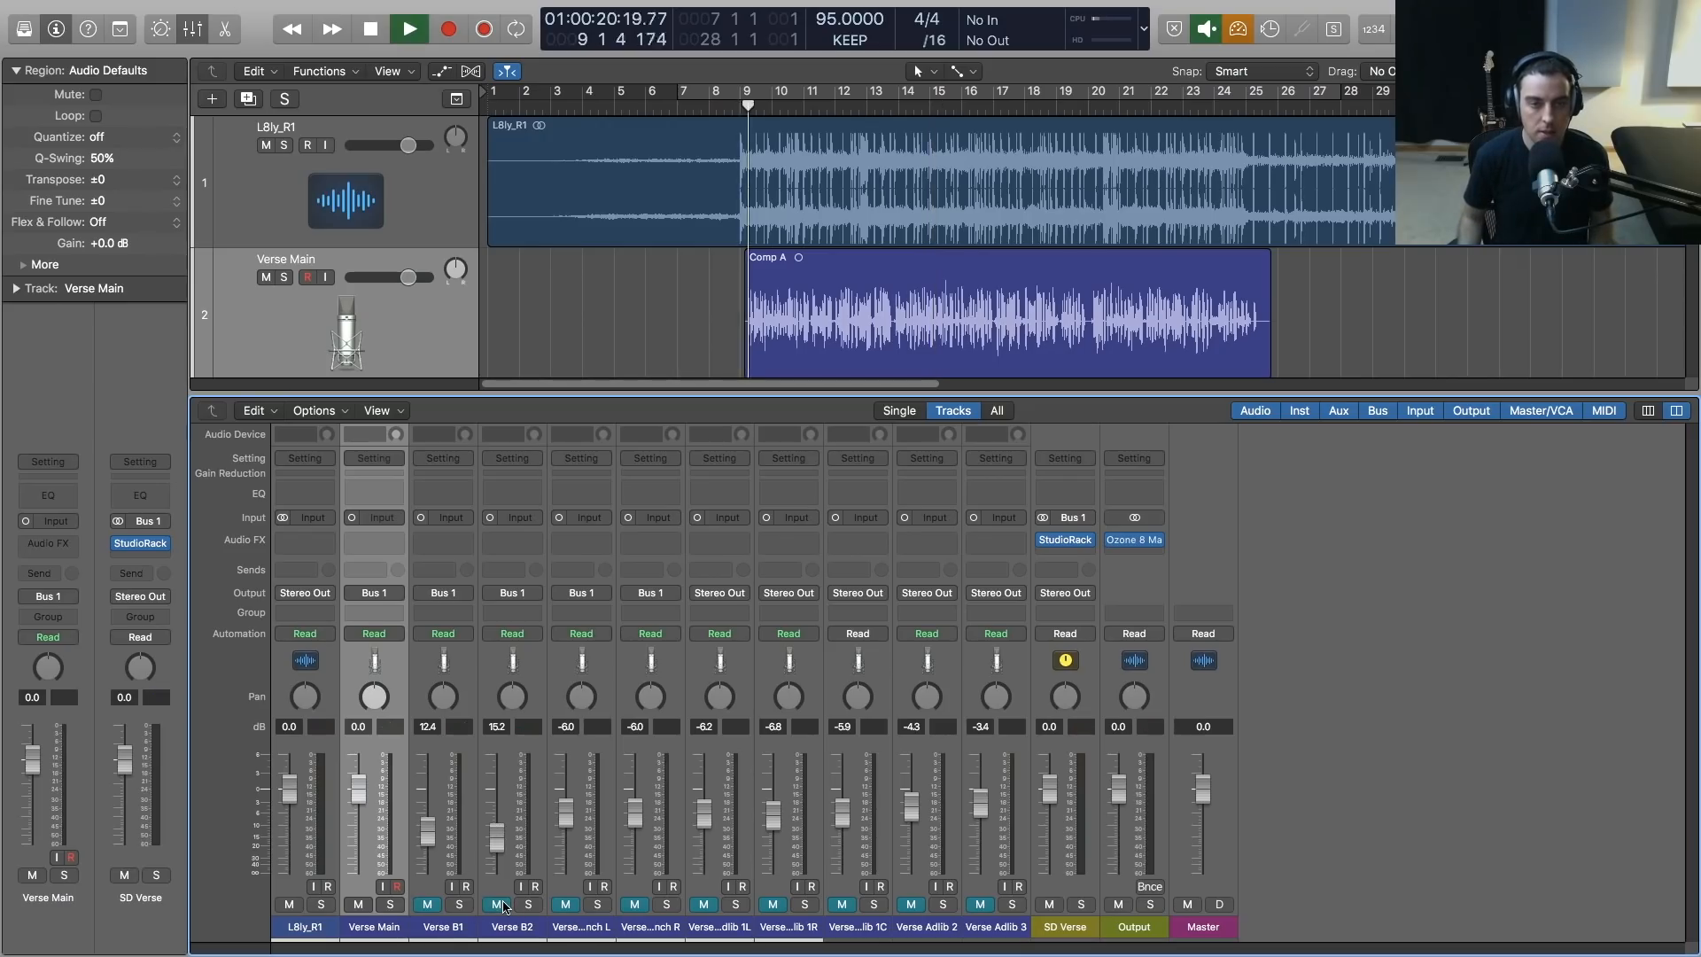
{"action": "left_click", "coordinate": [427, 905]}
{"action": "left_click", "coordinate": [496, 905]}
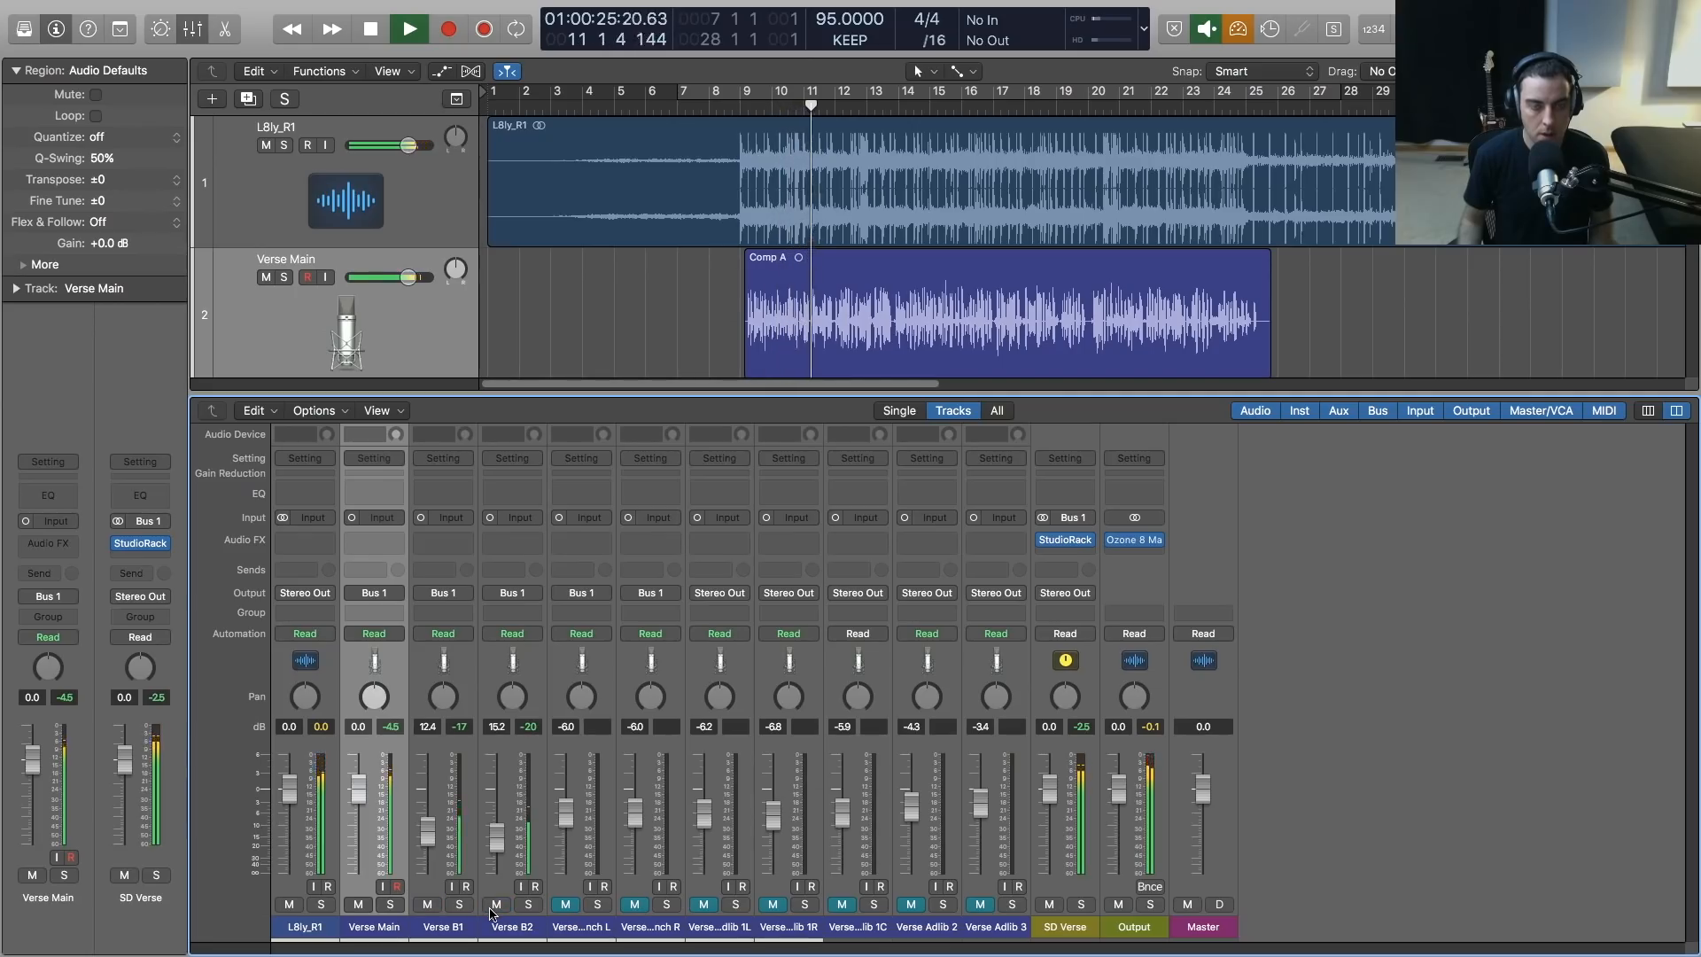
{"action": "key", "text": "space"}
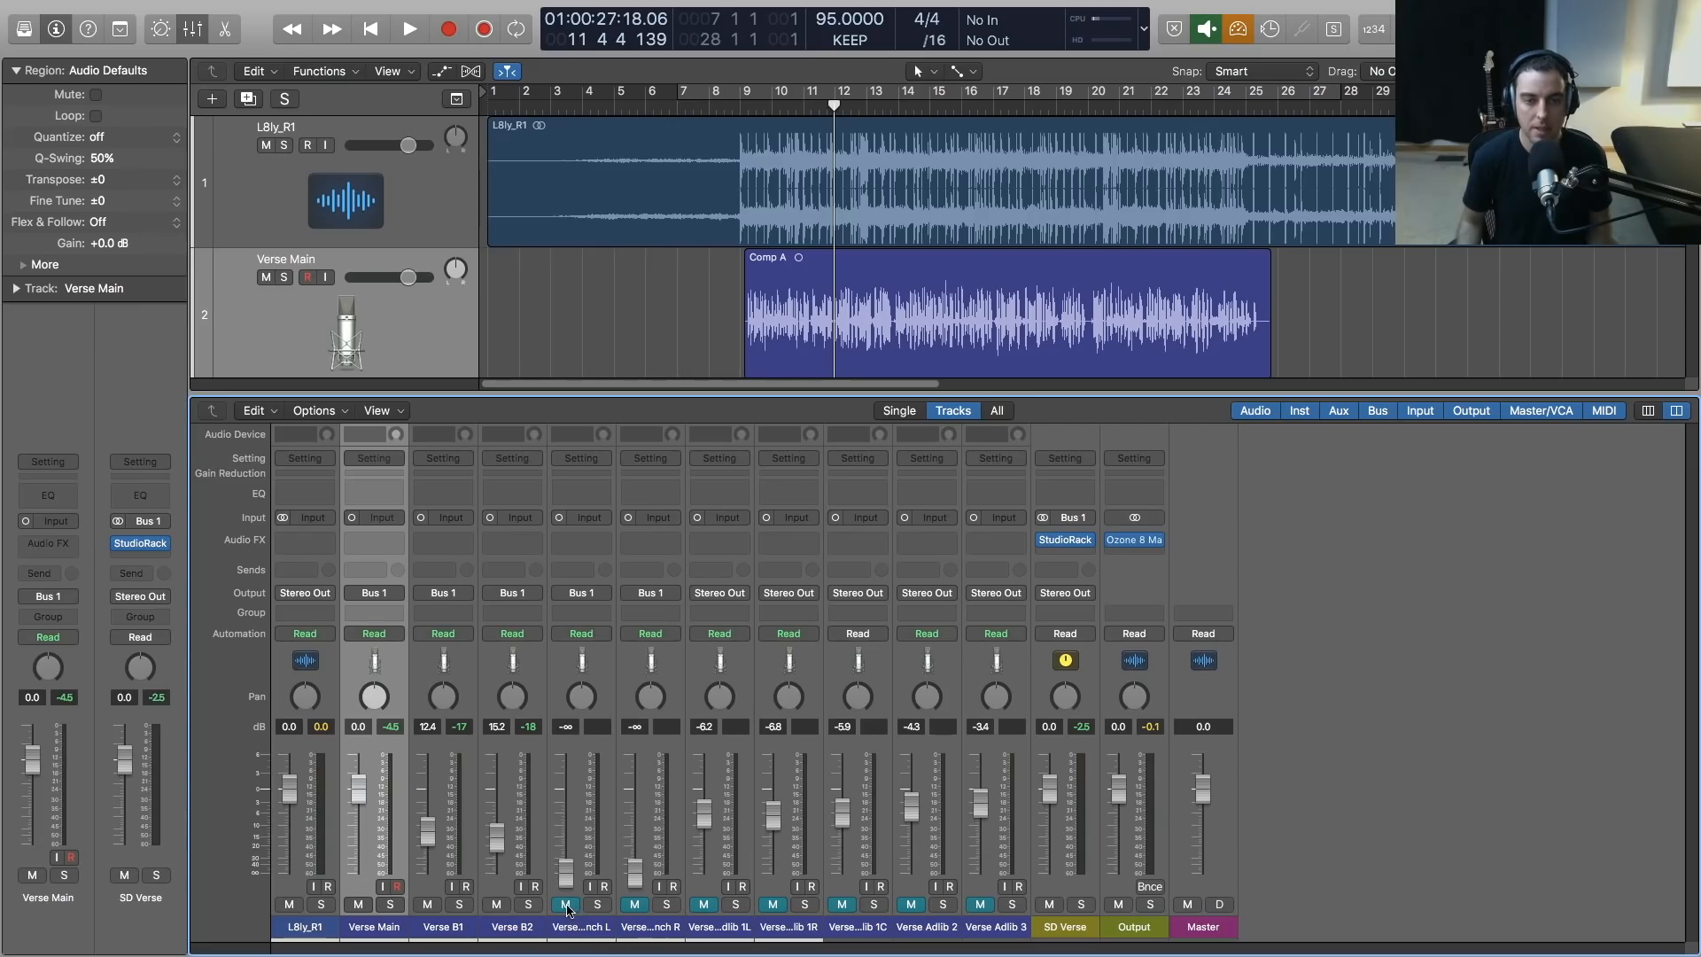
Unmute Verse Punch L and R with their faders fully down, and pan them to -64 and +63
{"action": "key", "text": "x"}
{"action": "scroll", "coordinate": [687, 462], "scroll_direction": "down", "scroll_amount": 6}
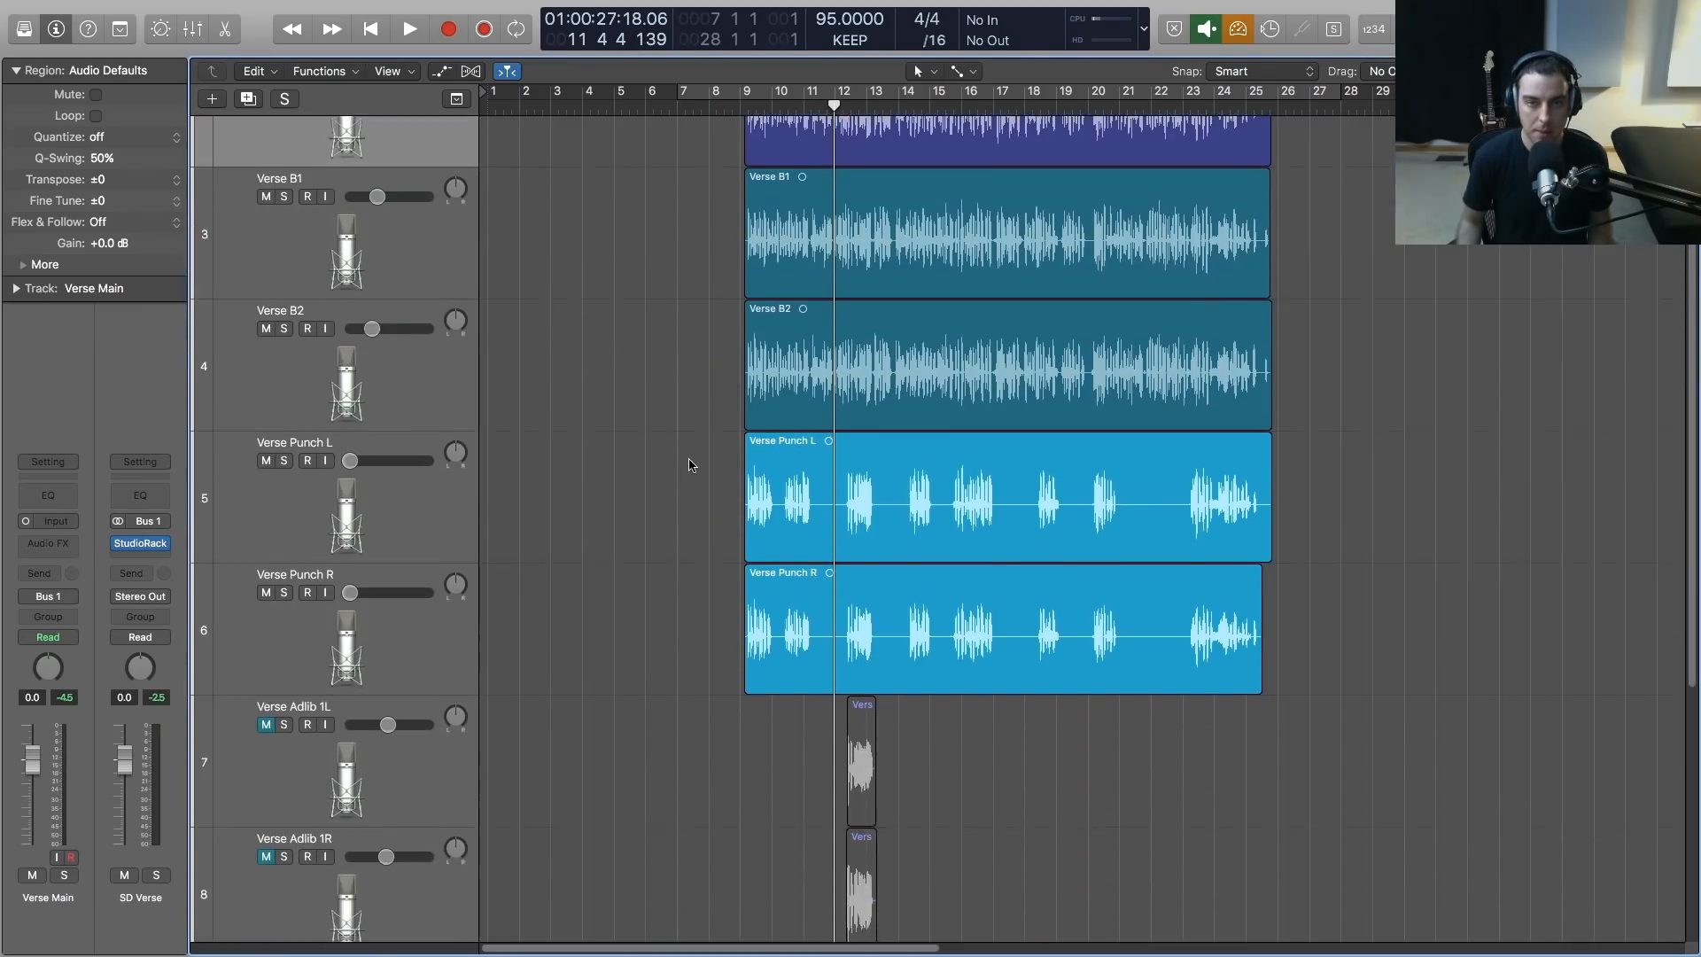
{"action": "scroll", "coordinate": [691, 463], "scroll_direction": "up", "scroll_amount": 1}
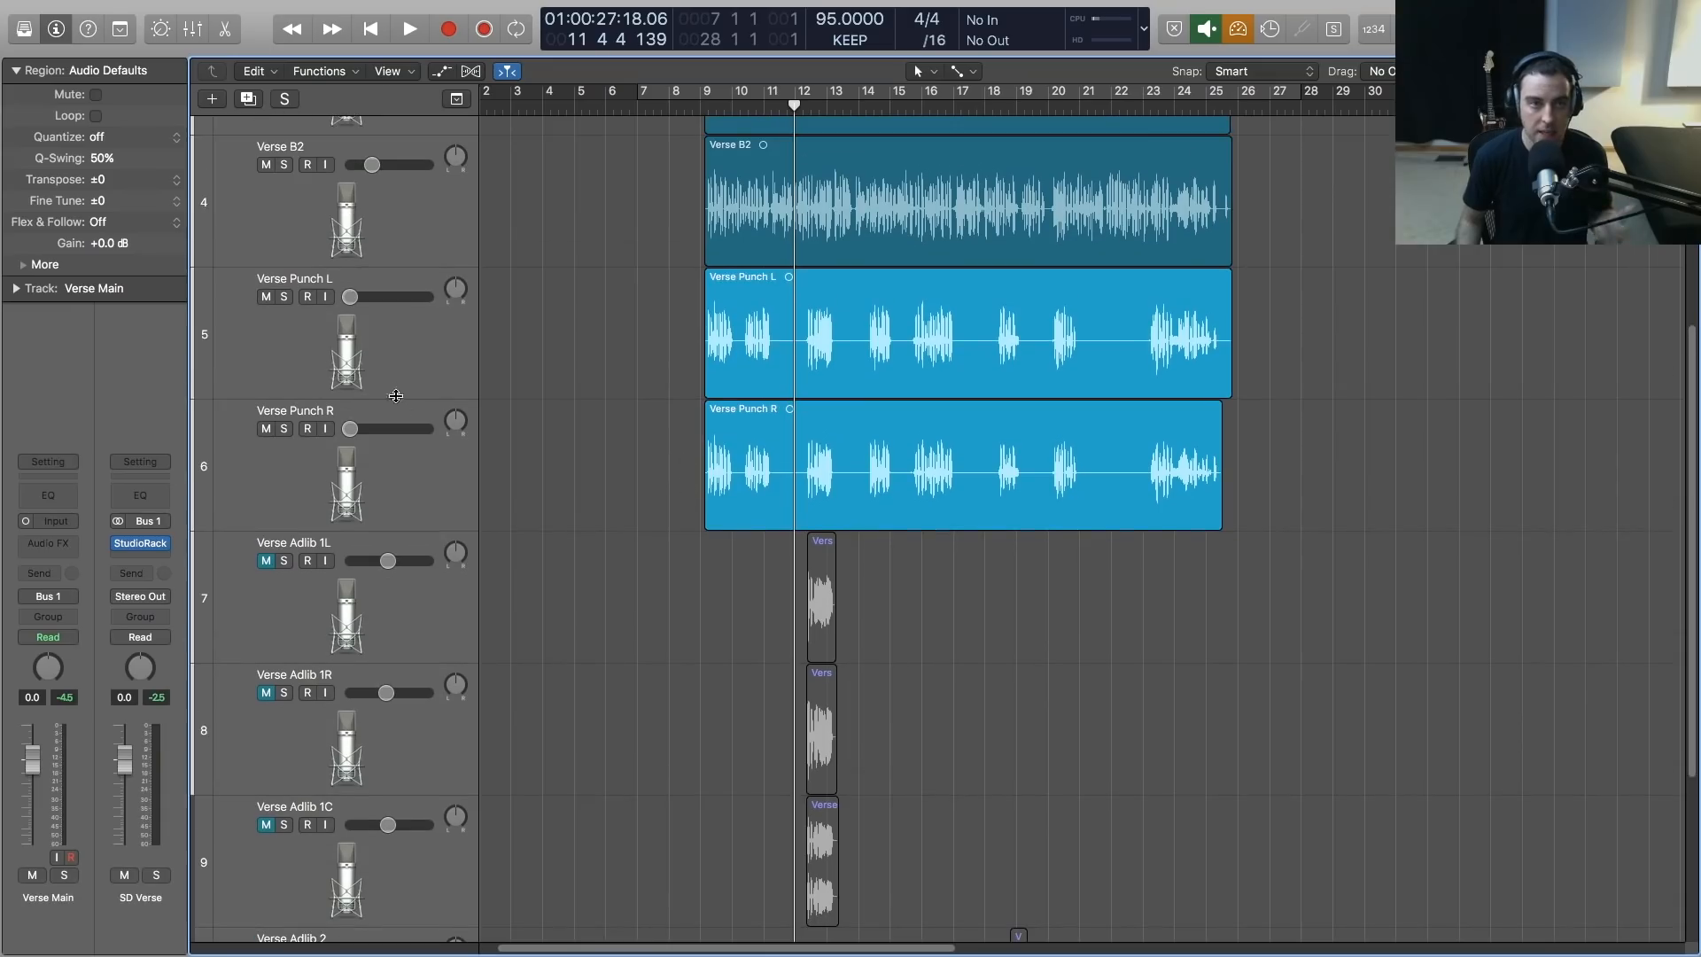
{"action": "left_click", "coordinate": [390, 359]}
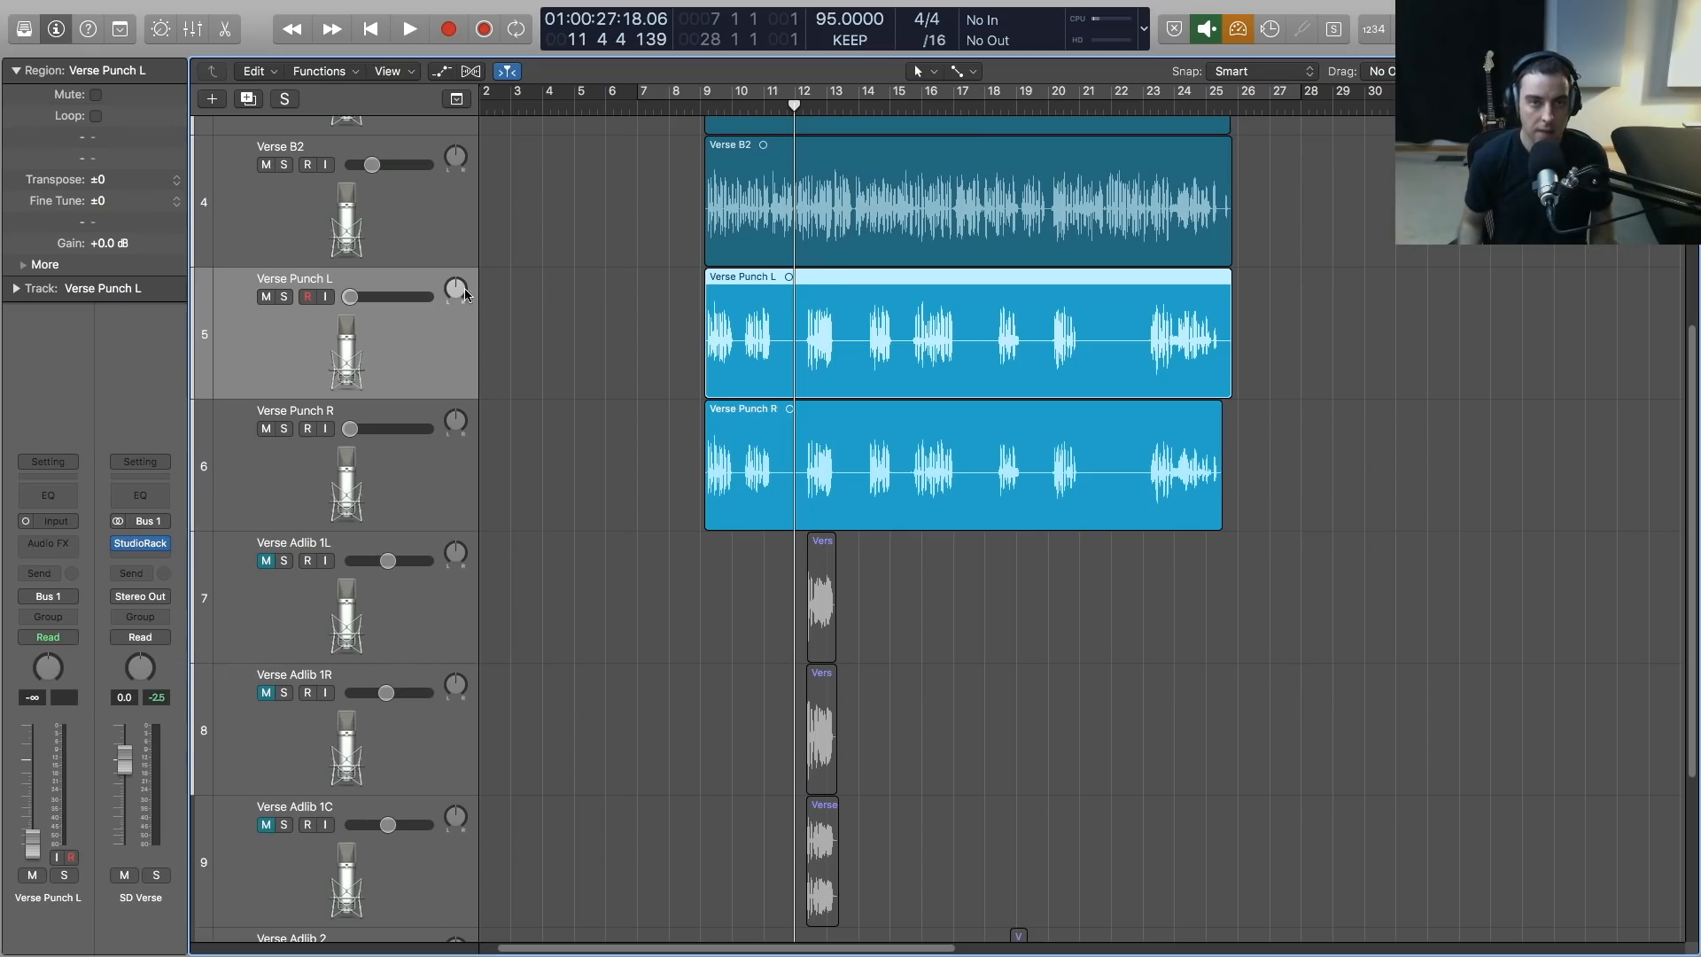
{"action": "key", "text": "x"}
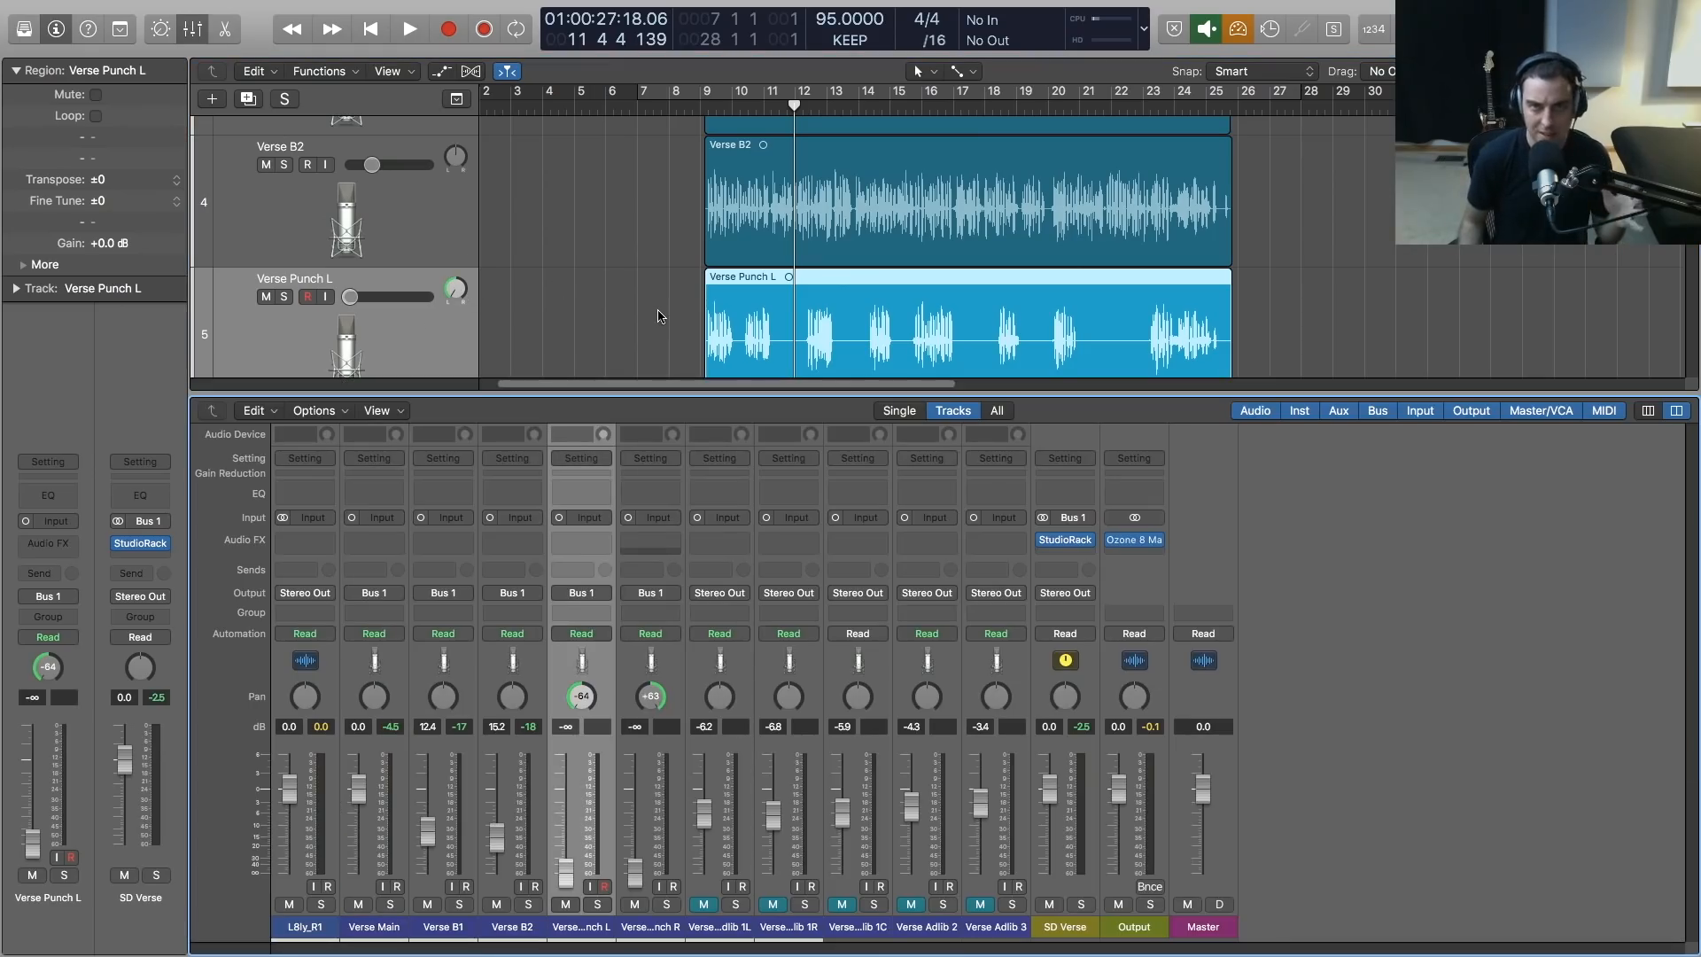
Raise Verse Punch L and R together to -12.4 dB while playing from bar 9
{"action": "scroll", "coordinate": [660, 316], "scroll_direction": "down", "scroll_amount": 3}
{"action": "left_click", "coordinate": [706, 111]}
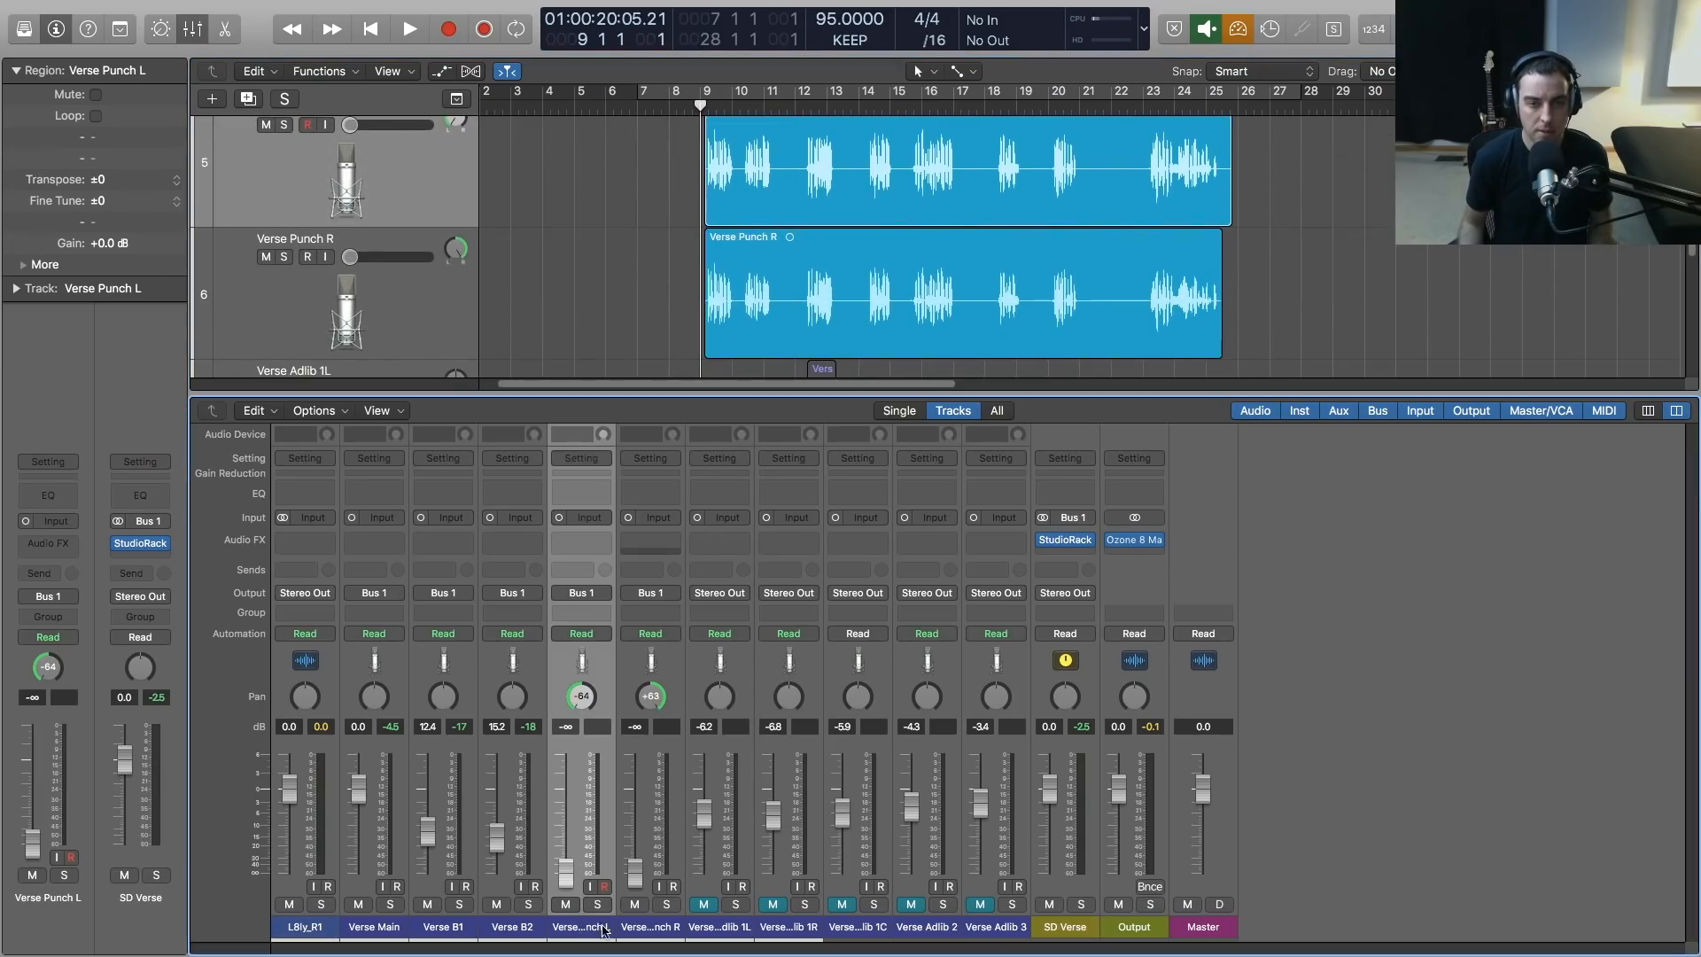
{"action": "left_click", "coordinate": [620, 921], "text": "shift"}
{"action": "key", "text": "space"}
{"action": "left_click_drag", "start_coordinate": [569, 882], "coordinate": [571, 834]}
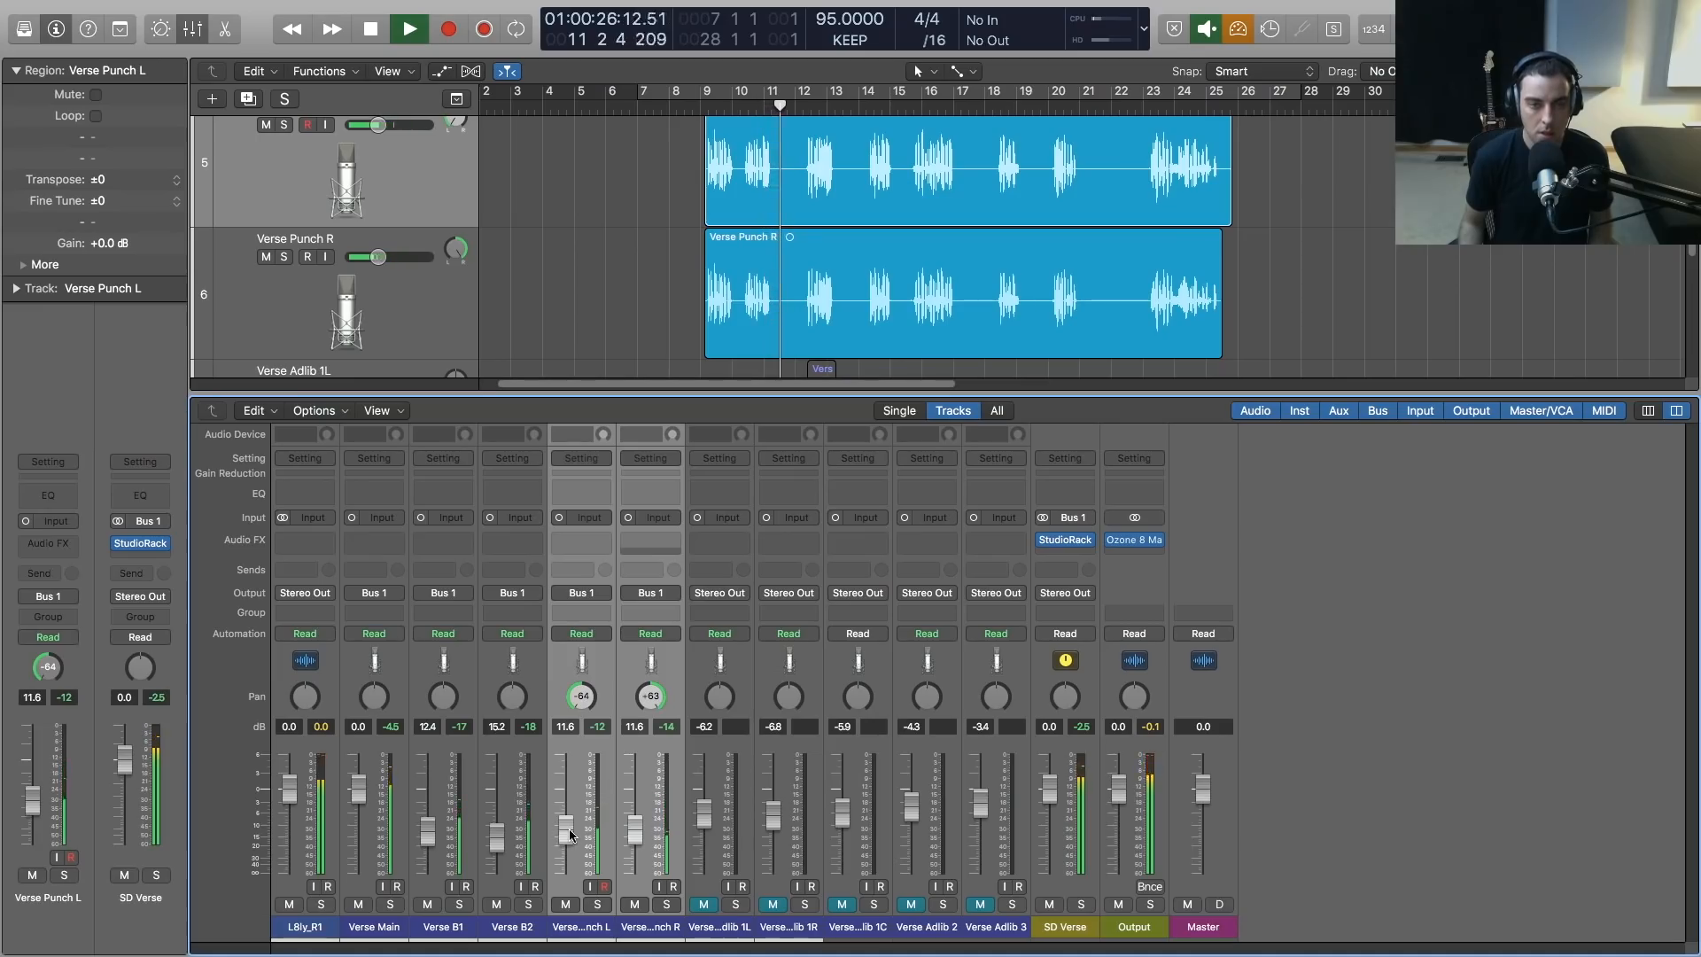
{"action": "left_click_drag", "start_coordinate": [570, 834], "coordinate": [569, 838]}
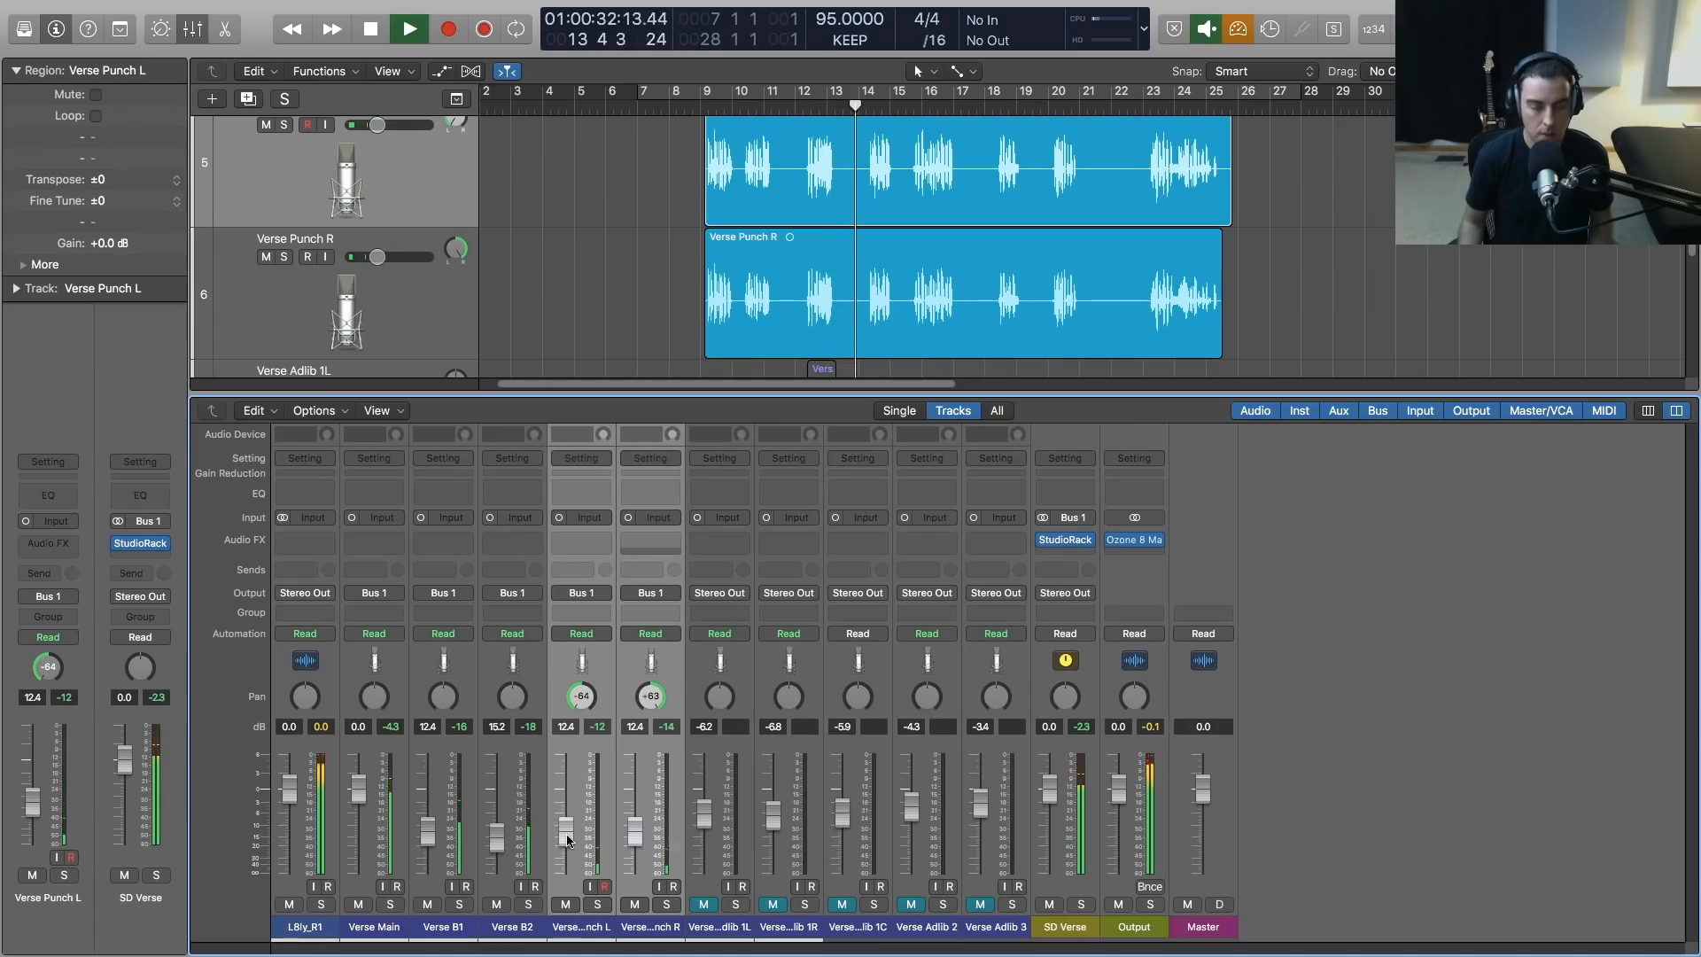
Load the L1+ Ultramaximizer from the Dynamics plug-ins into the seventh slot of the SD Verse StudioRack
{"action": "left_click", "coordinate": [140, 543]}
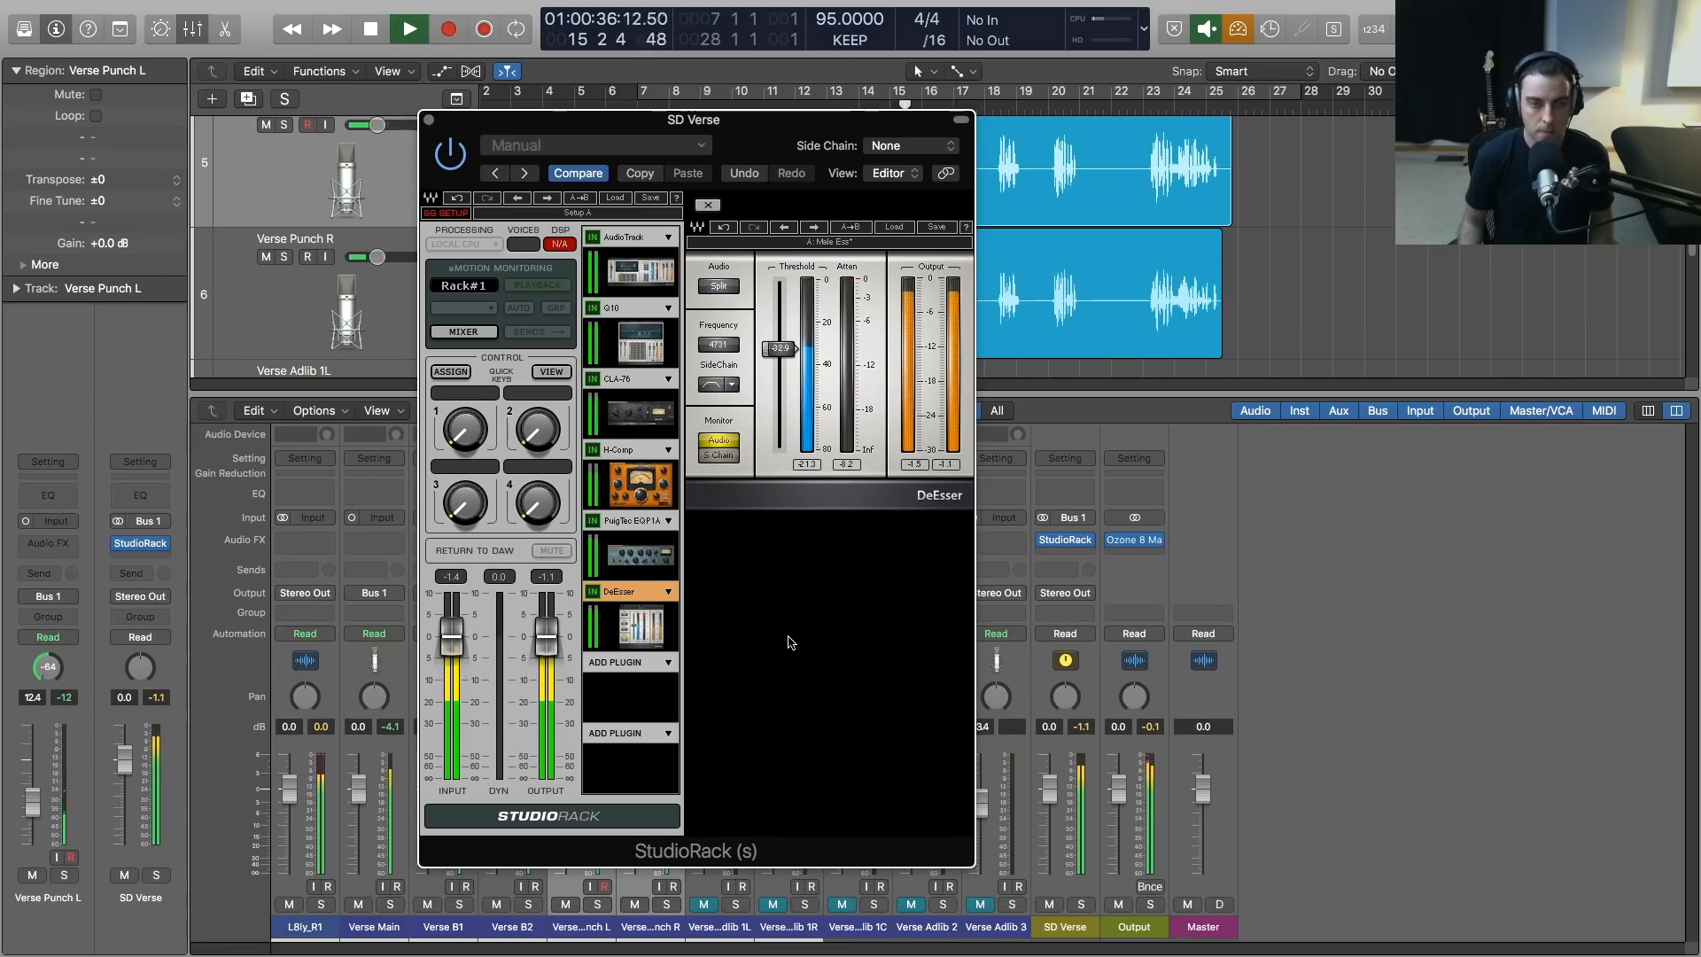
{"action": "key", "text": "space"}
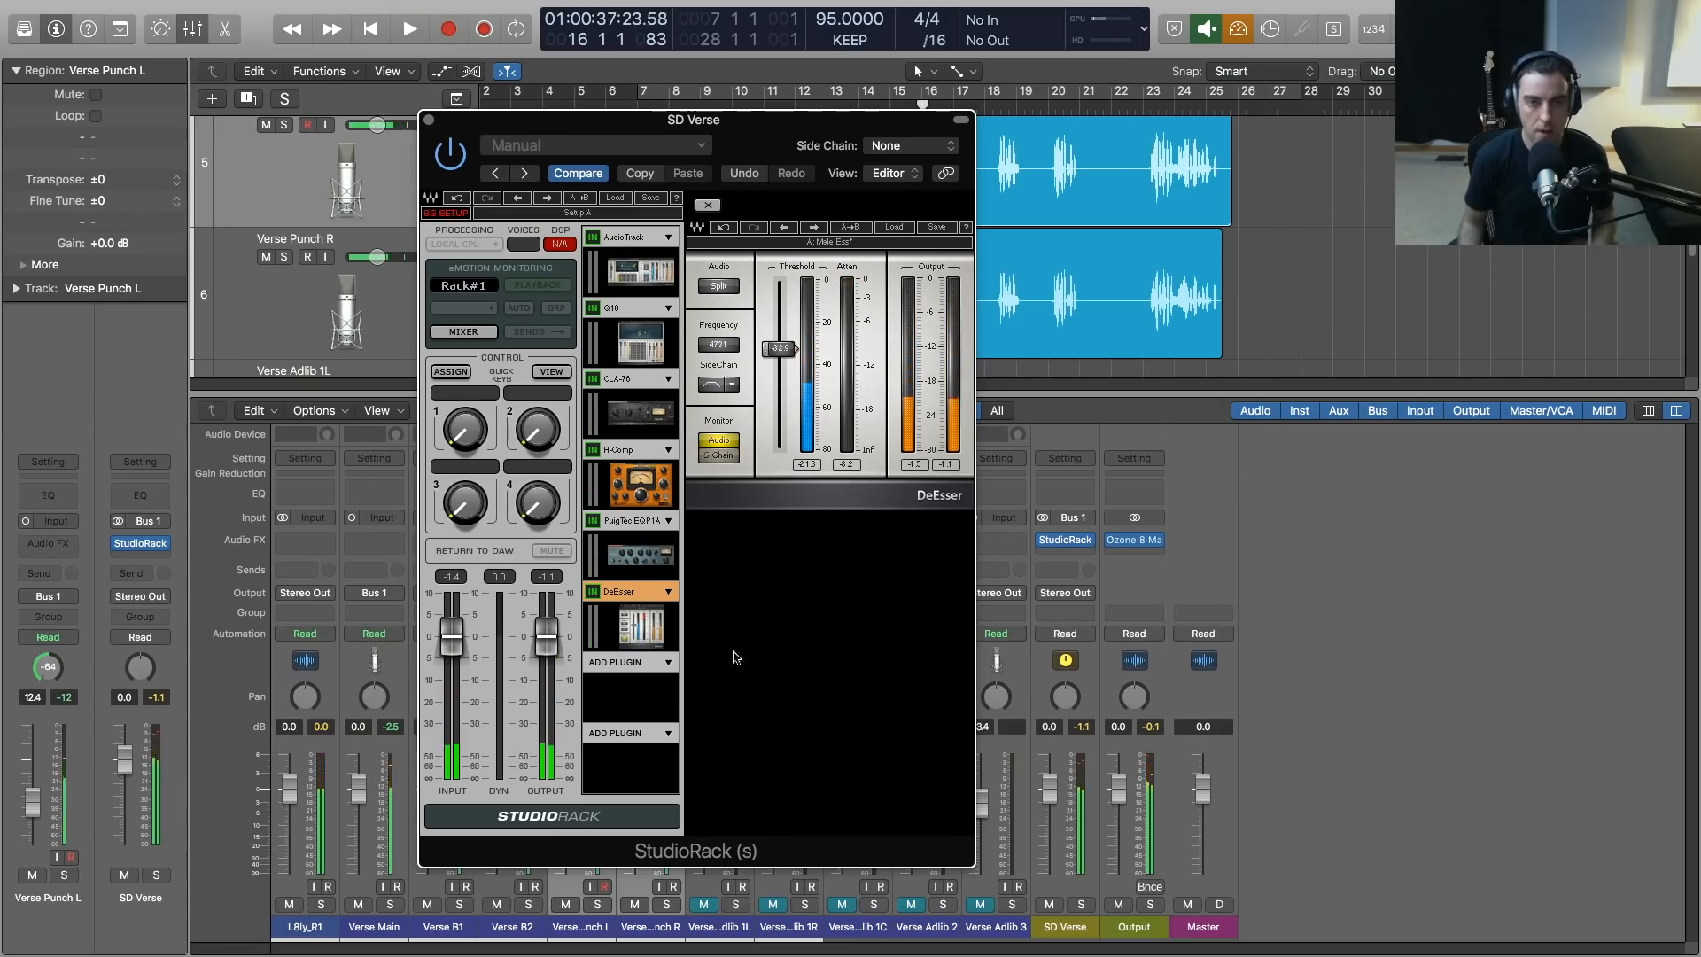
{"action": "left_click", "coordinate": [669, 665]}
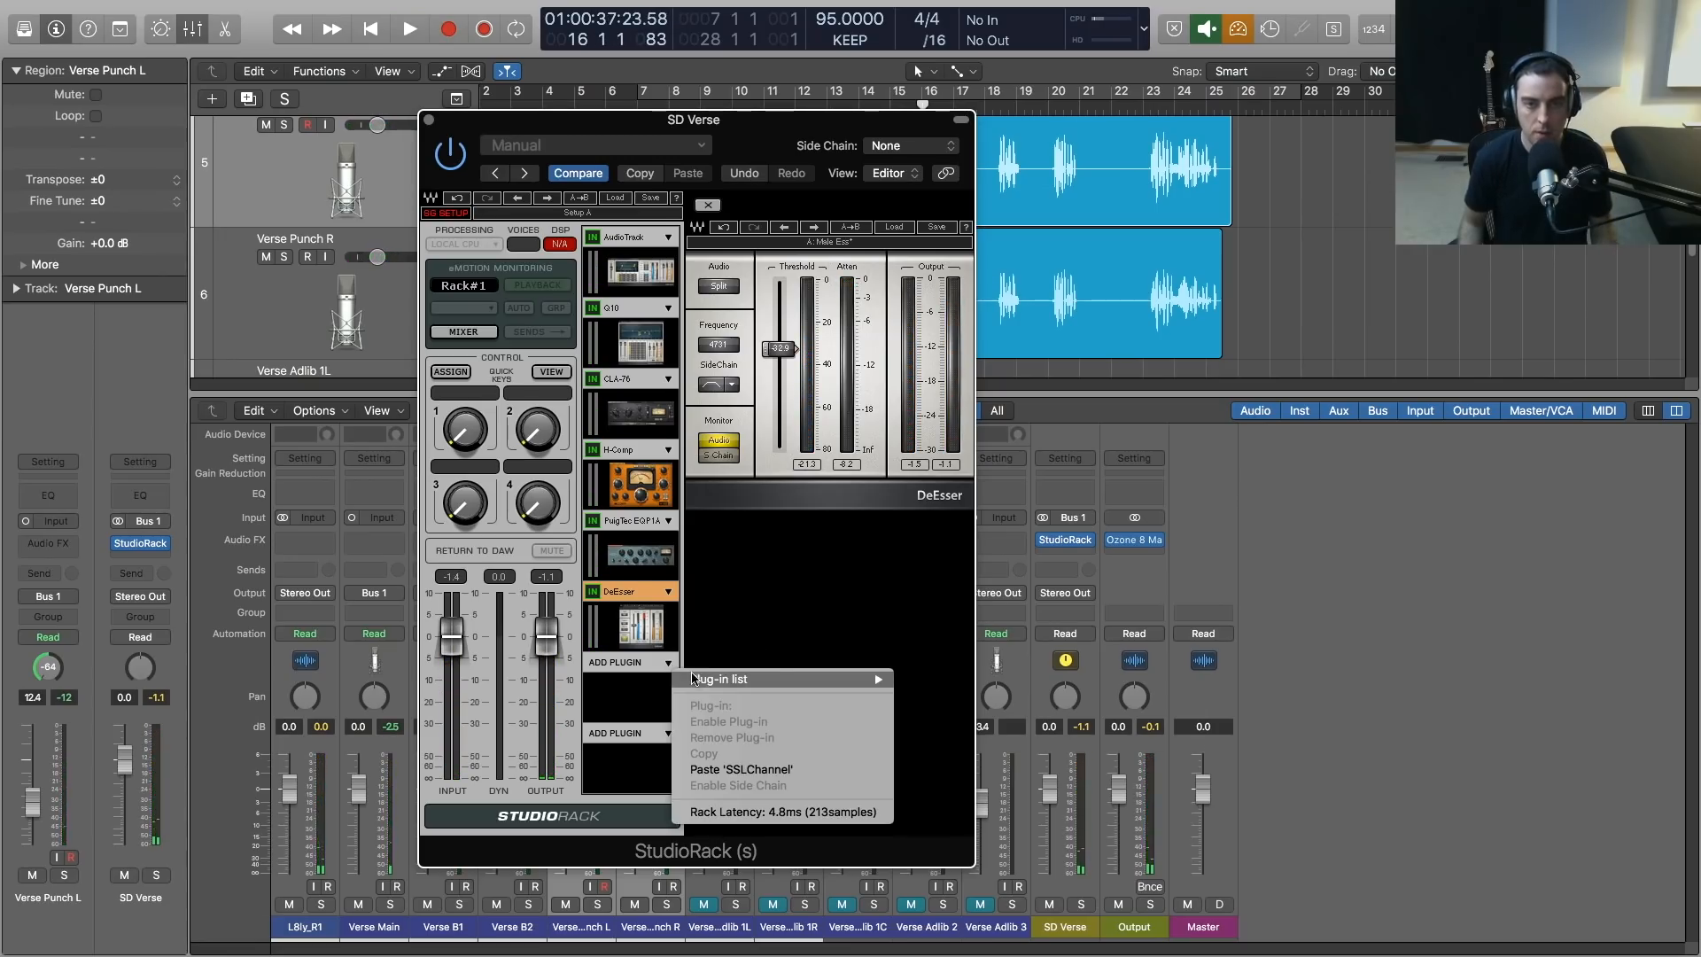
{"action": "mouse_move", "coordinate": [696, 678]}
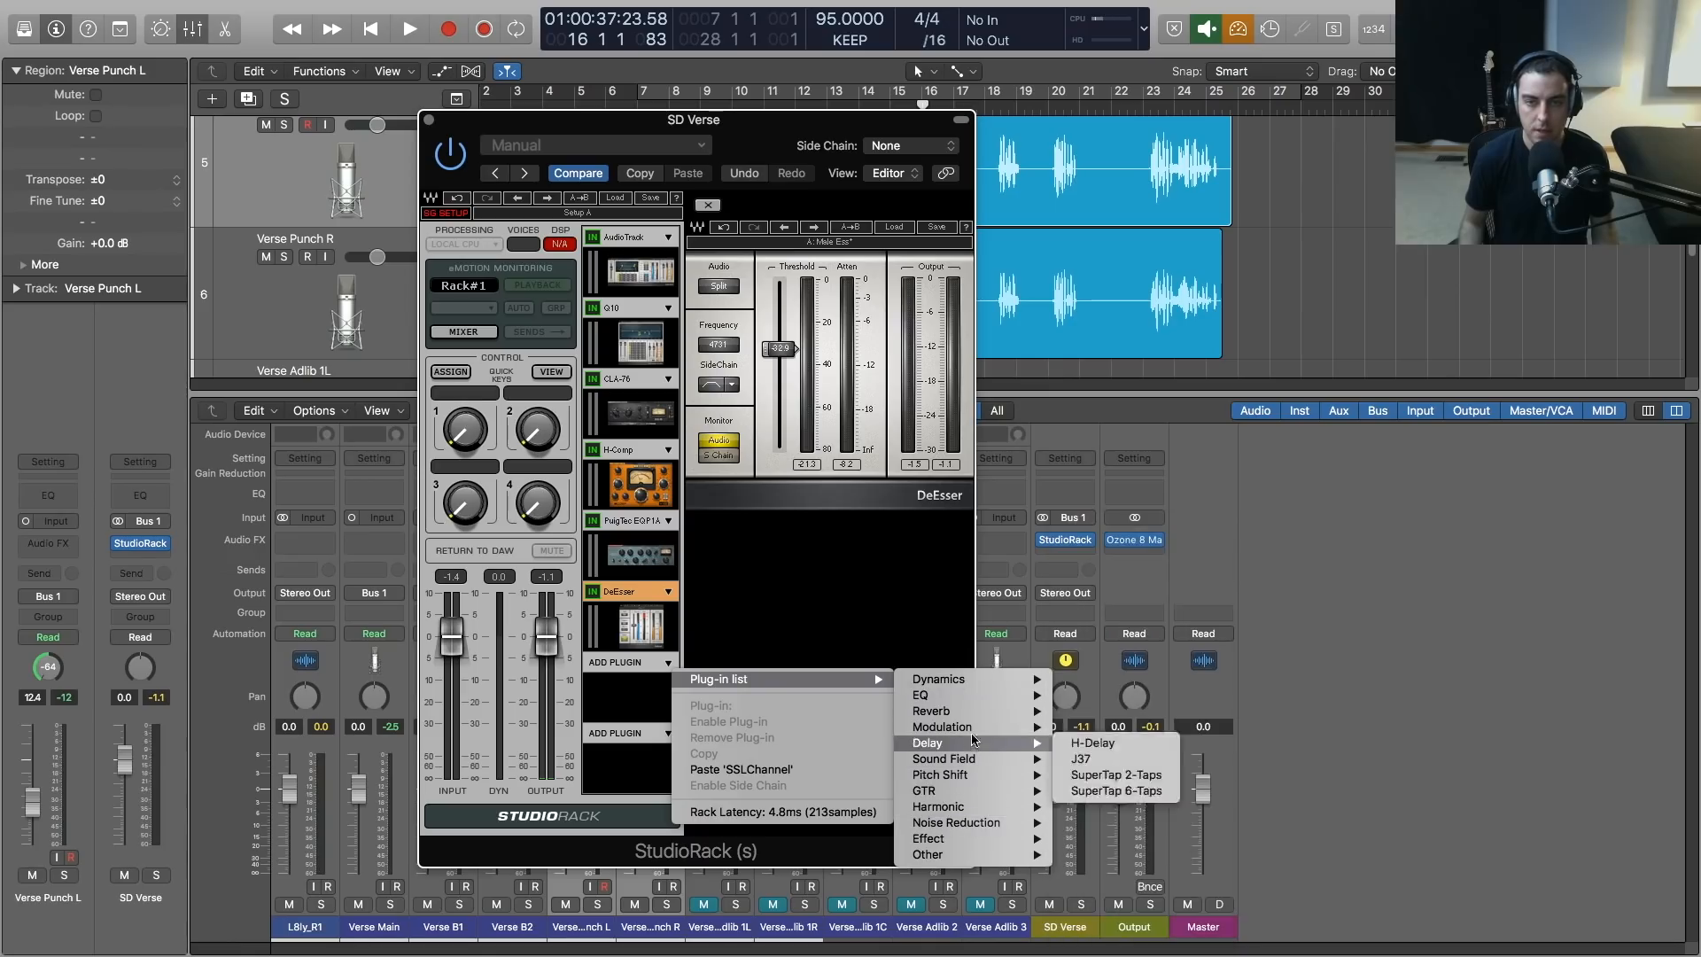
{"action": "mouse_move", "coordinate": [974, 678]}
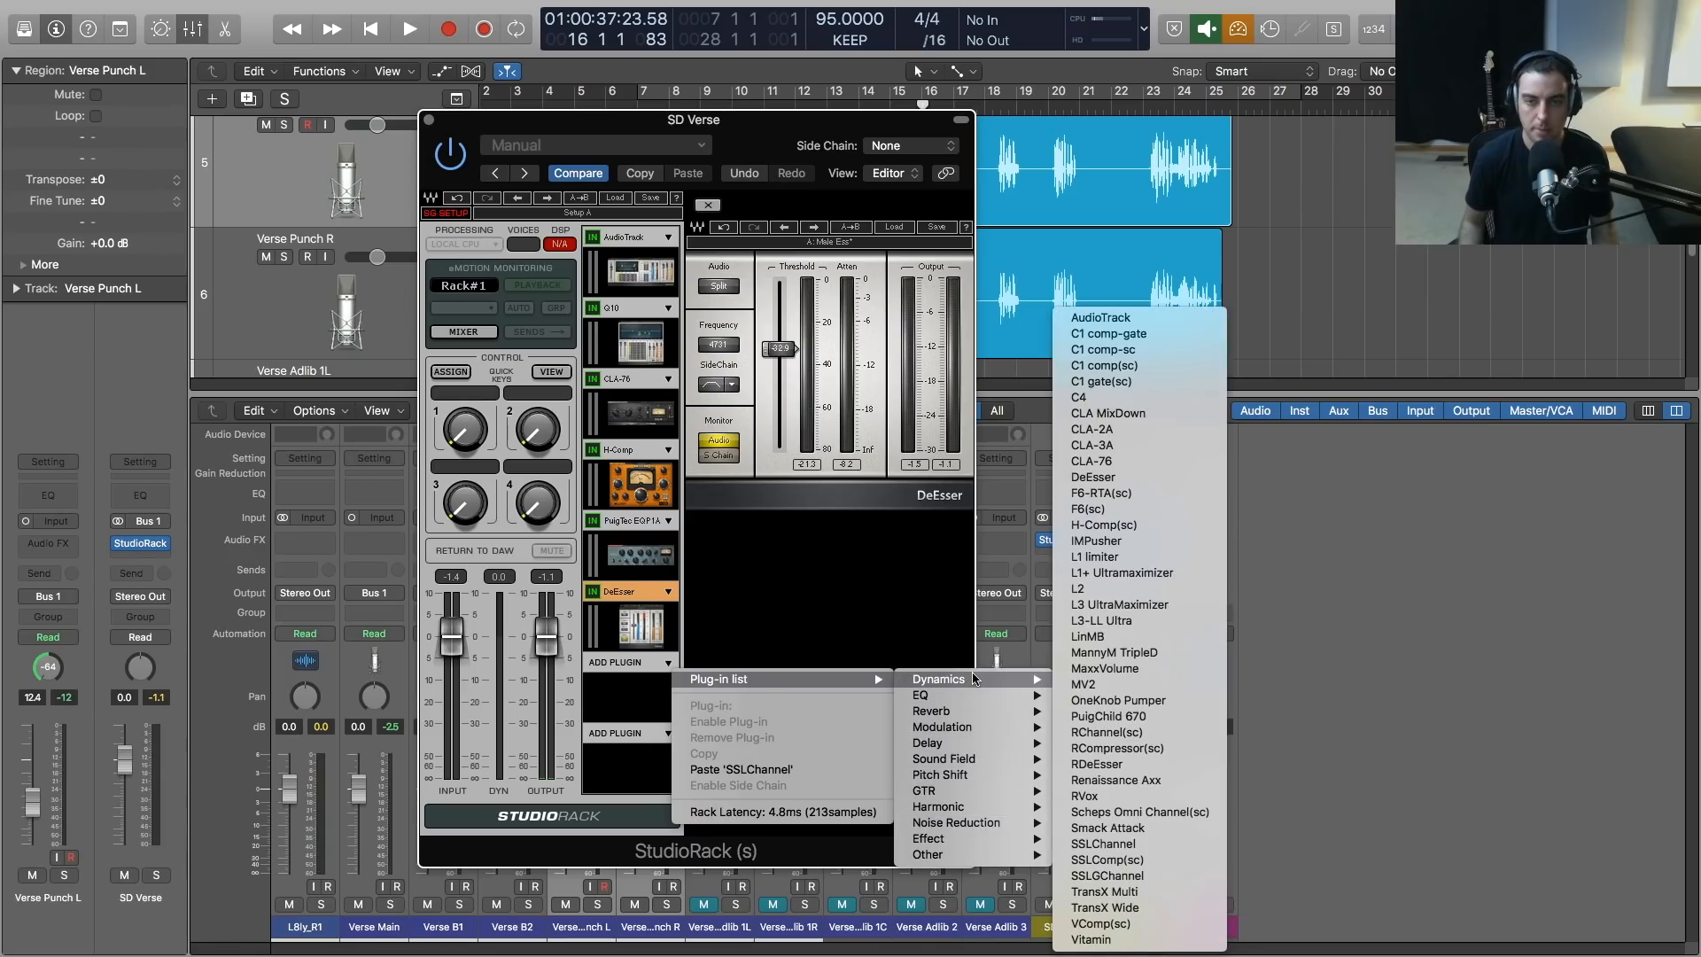
{"action": "left_click", "coordinate": [1147, 574]}
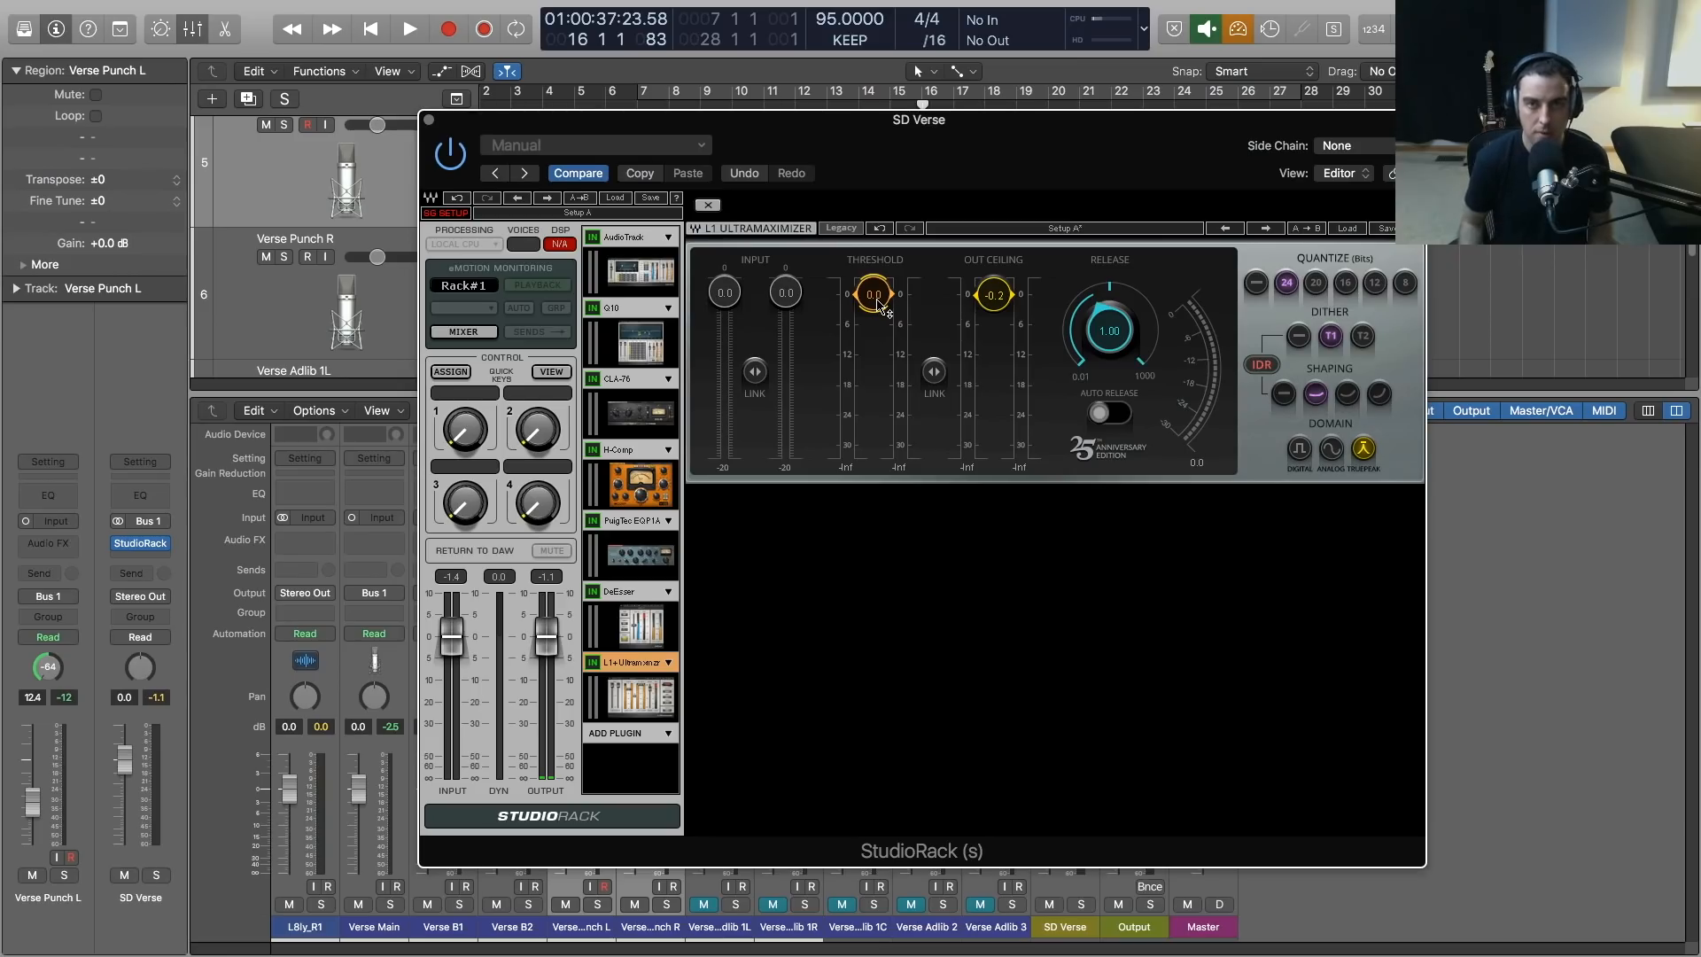
Set the L1 Ultramaximizer threshold to -1.2 while listening to the verse, and close the StudioRack window
{"action": "key", "text": "space"}
{"action": "left_click_drag", "start_coordinate": [877, 301], "coordinate": [877, 312]}
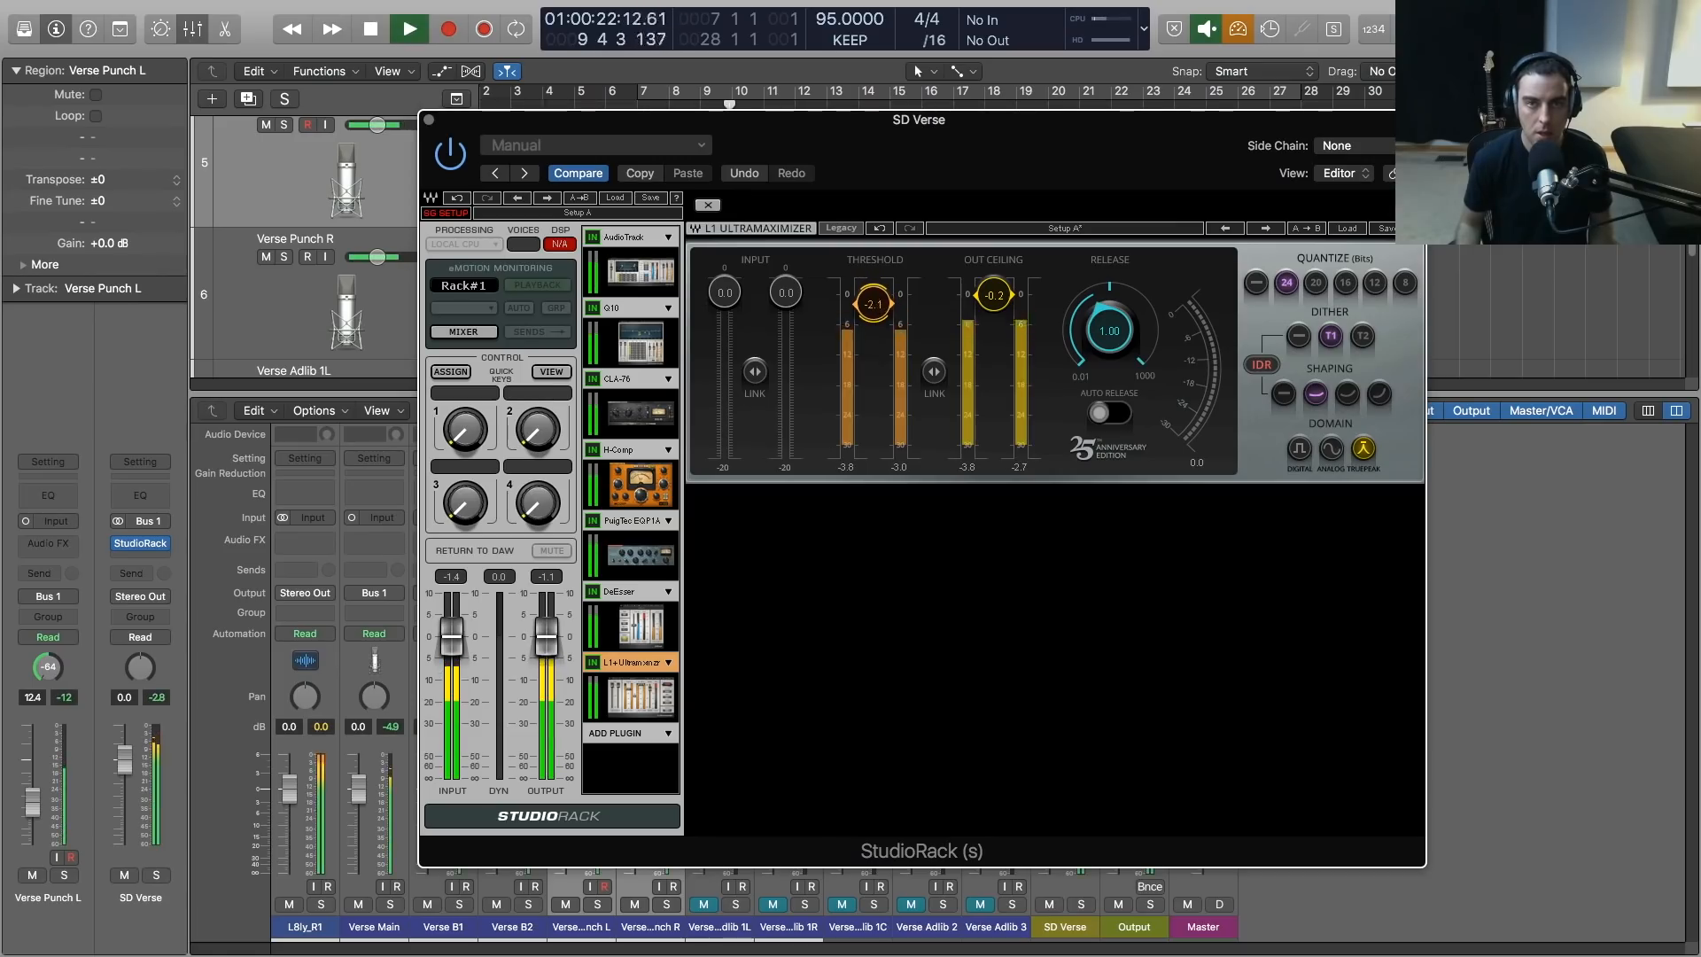
{"action": "left_click_drag", "start_coordinate": [877, 306], "coordinate": [877, 305]}
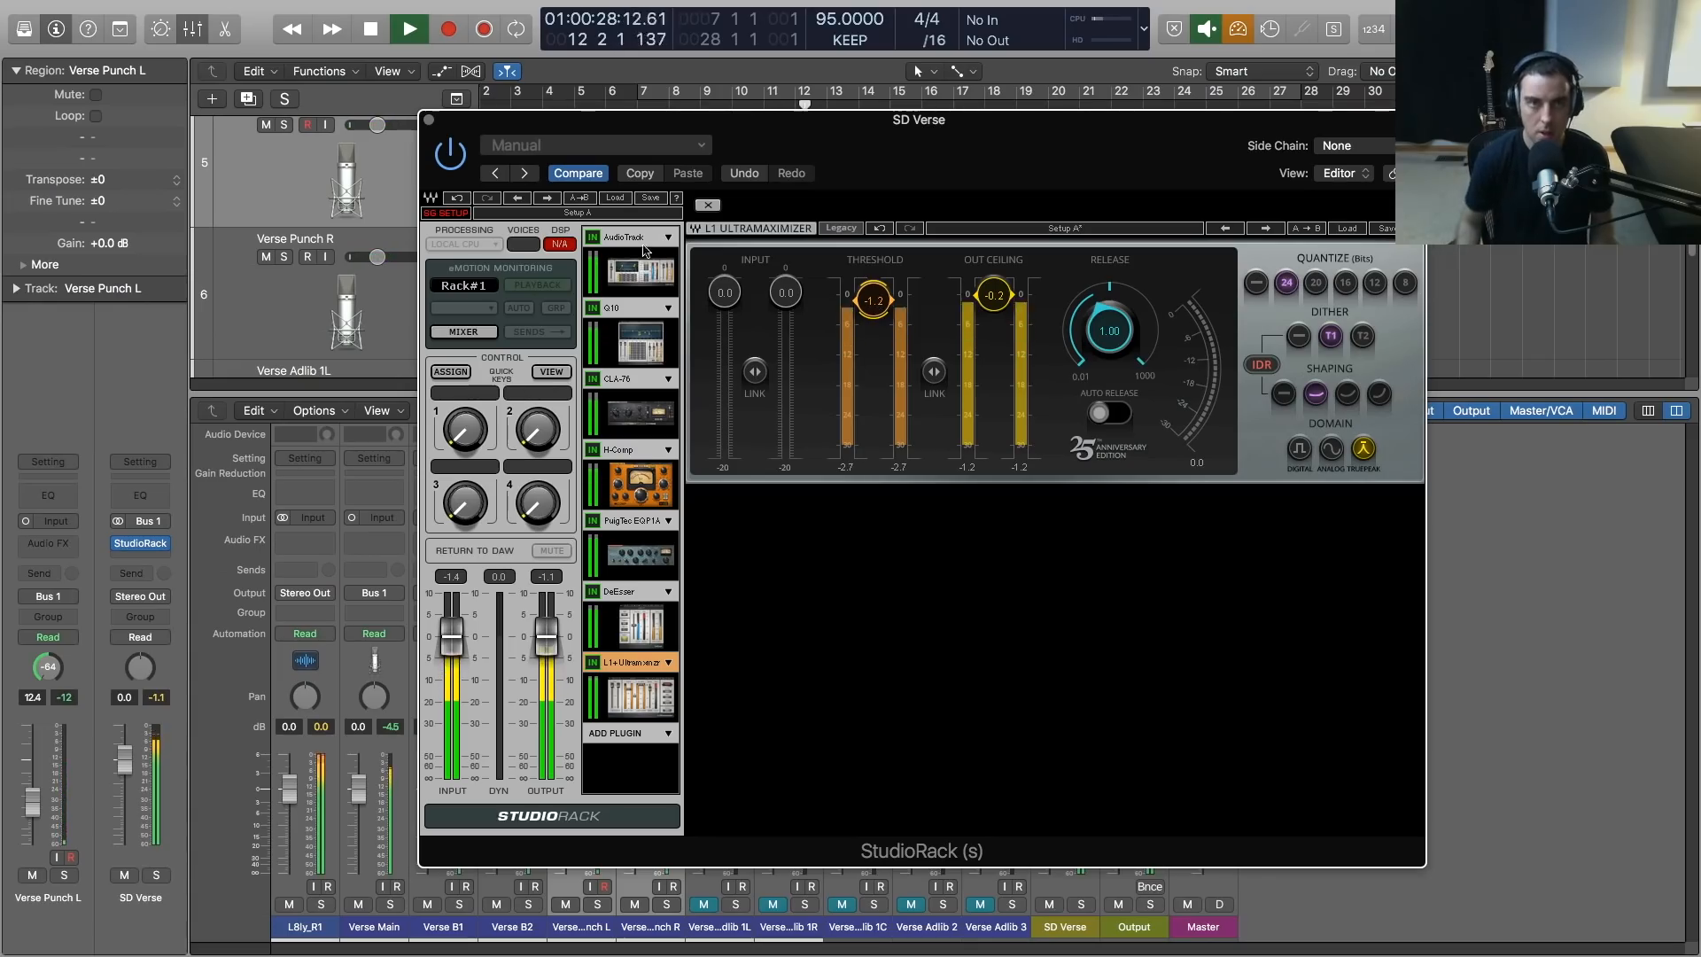
{"action": "left_click", "coordinate": [429, 120]}
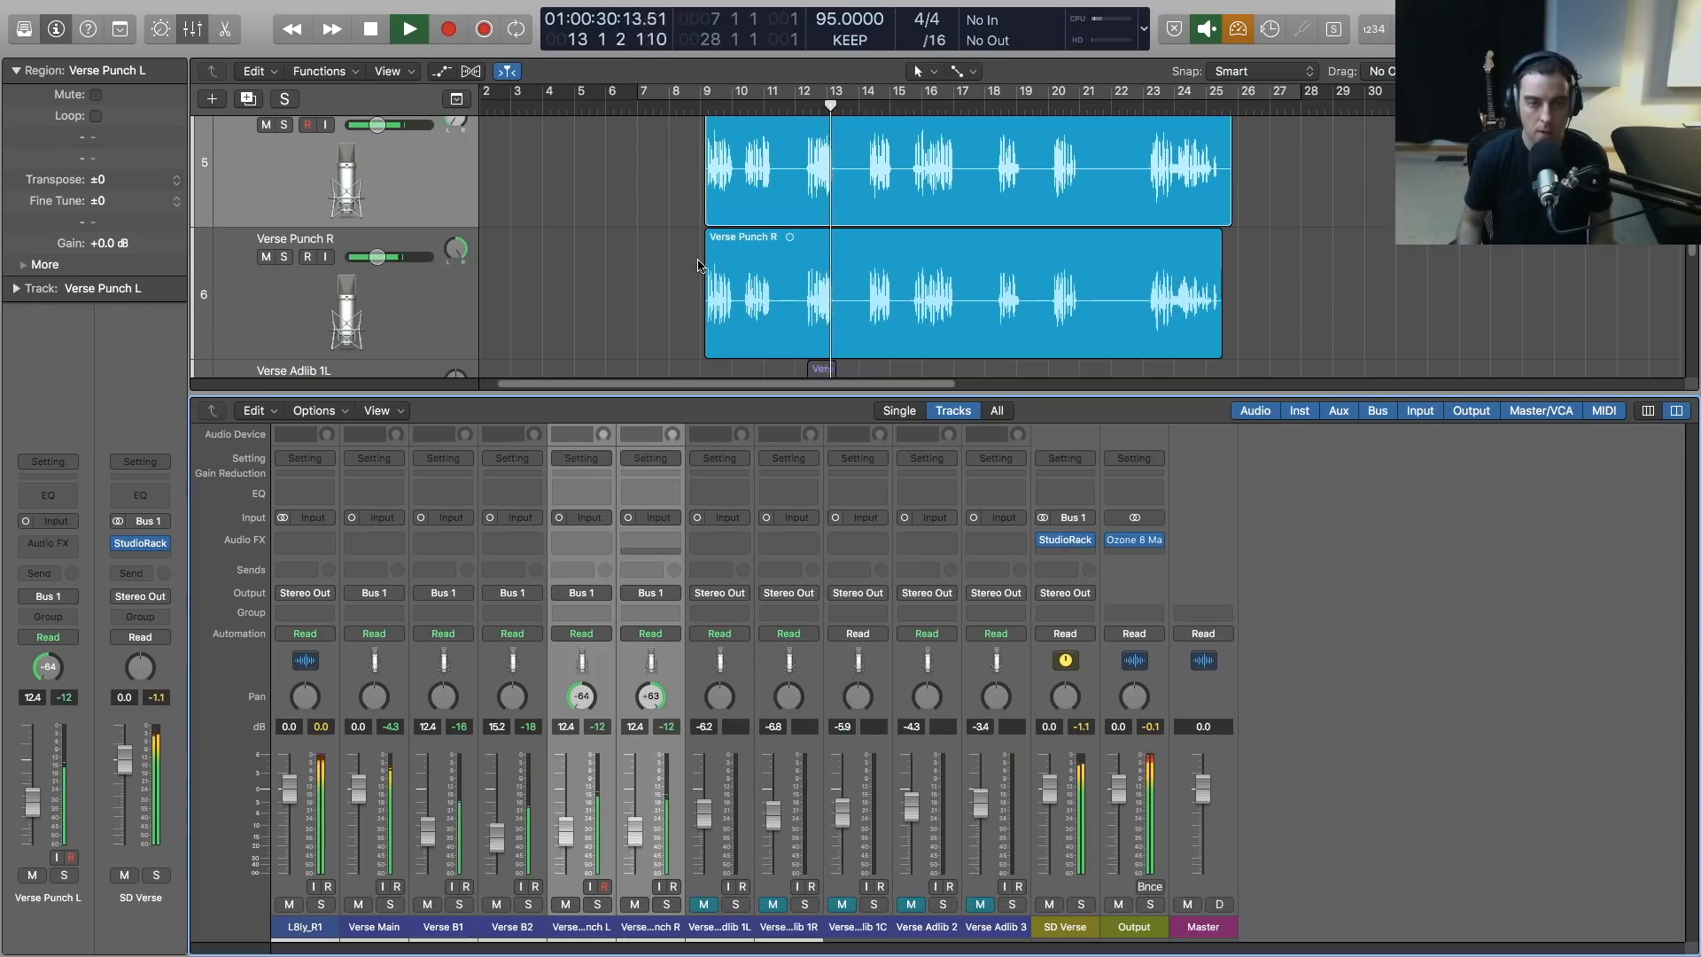
Raise Verse Punch L and R together to -11.4 dB during playback, and stop
{"action": "scroll", "coordinate": [700, 261], "scroll_direction": "right", "scroll_amount": 5}
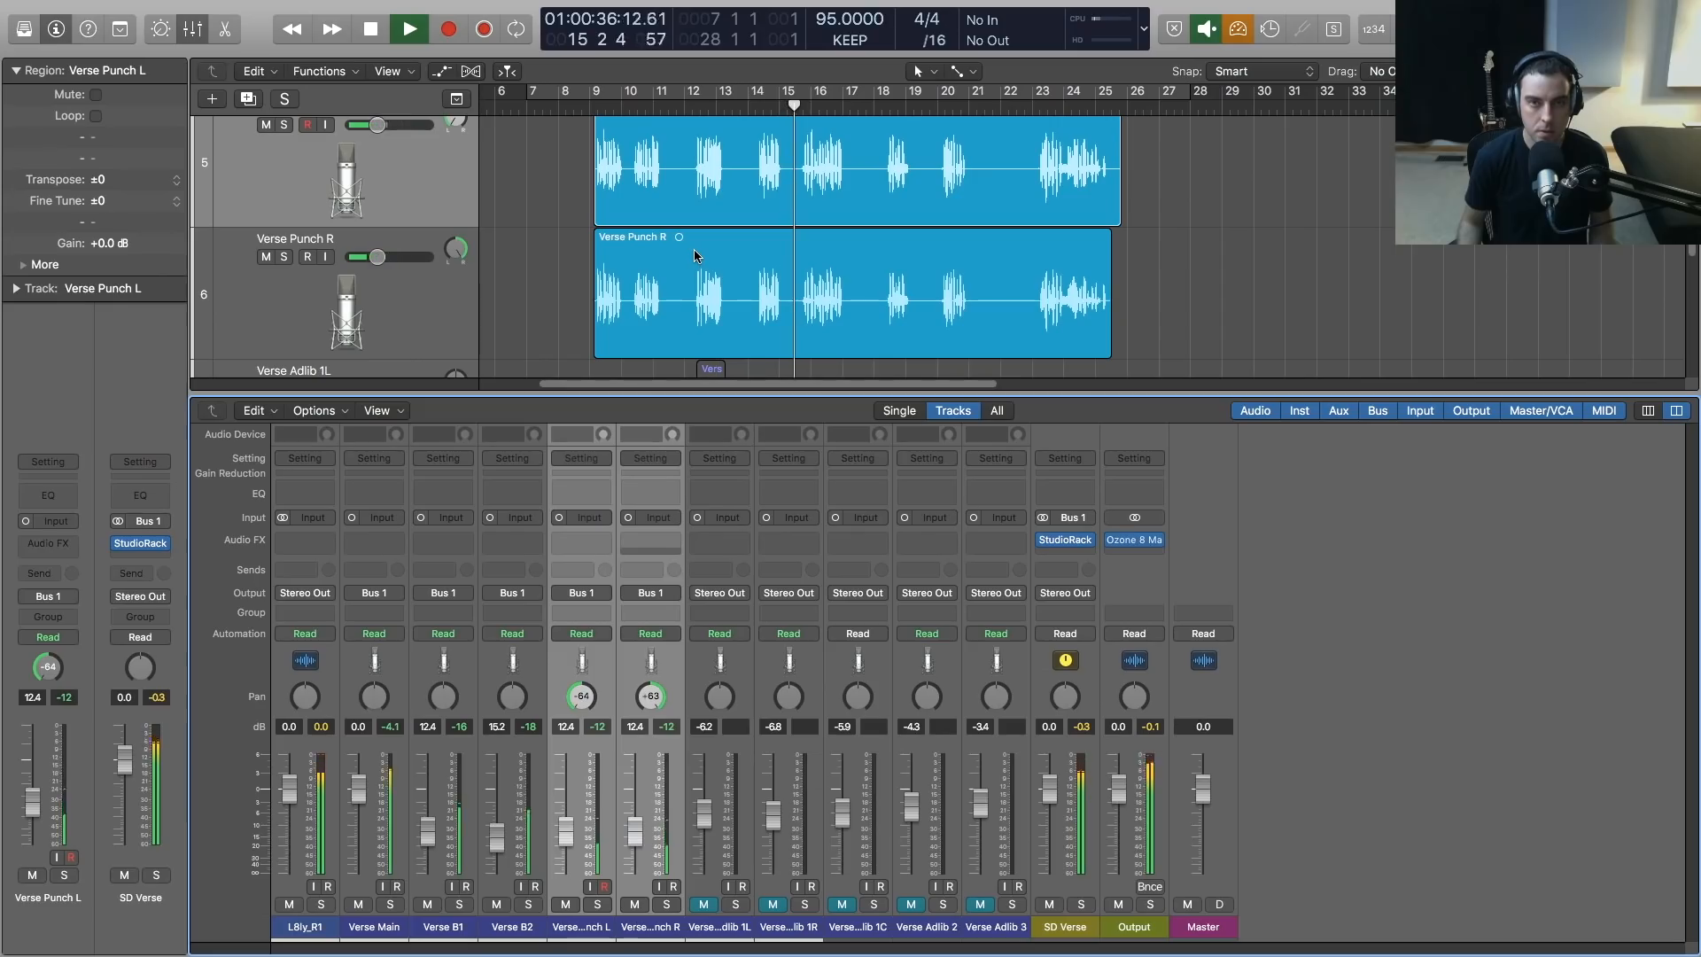
{"action": "left_click_drag", "start_coordinate": [571, 836], "coordinate": [571, 832]}
{"action": "key", "text": "space"}
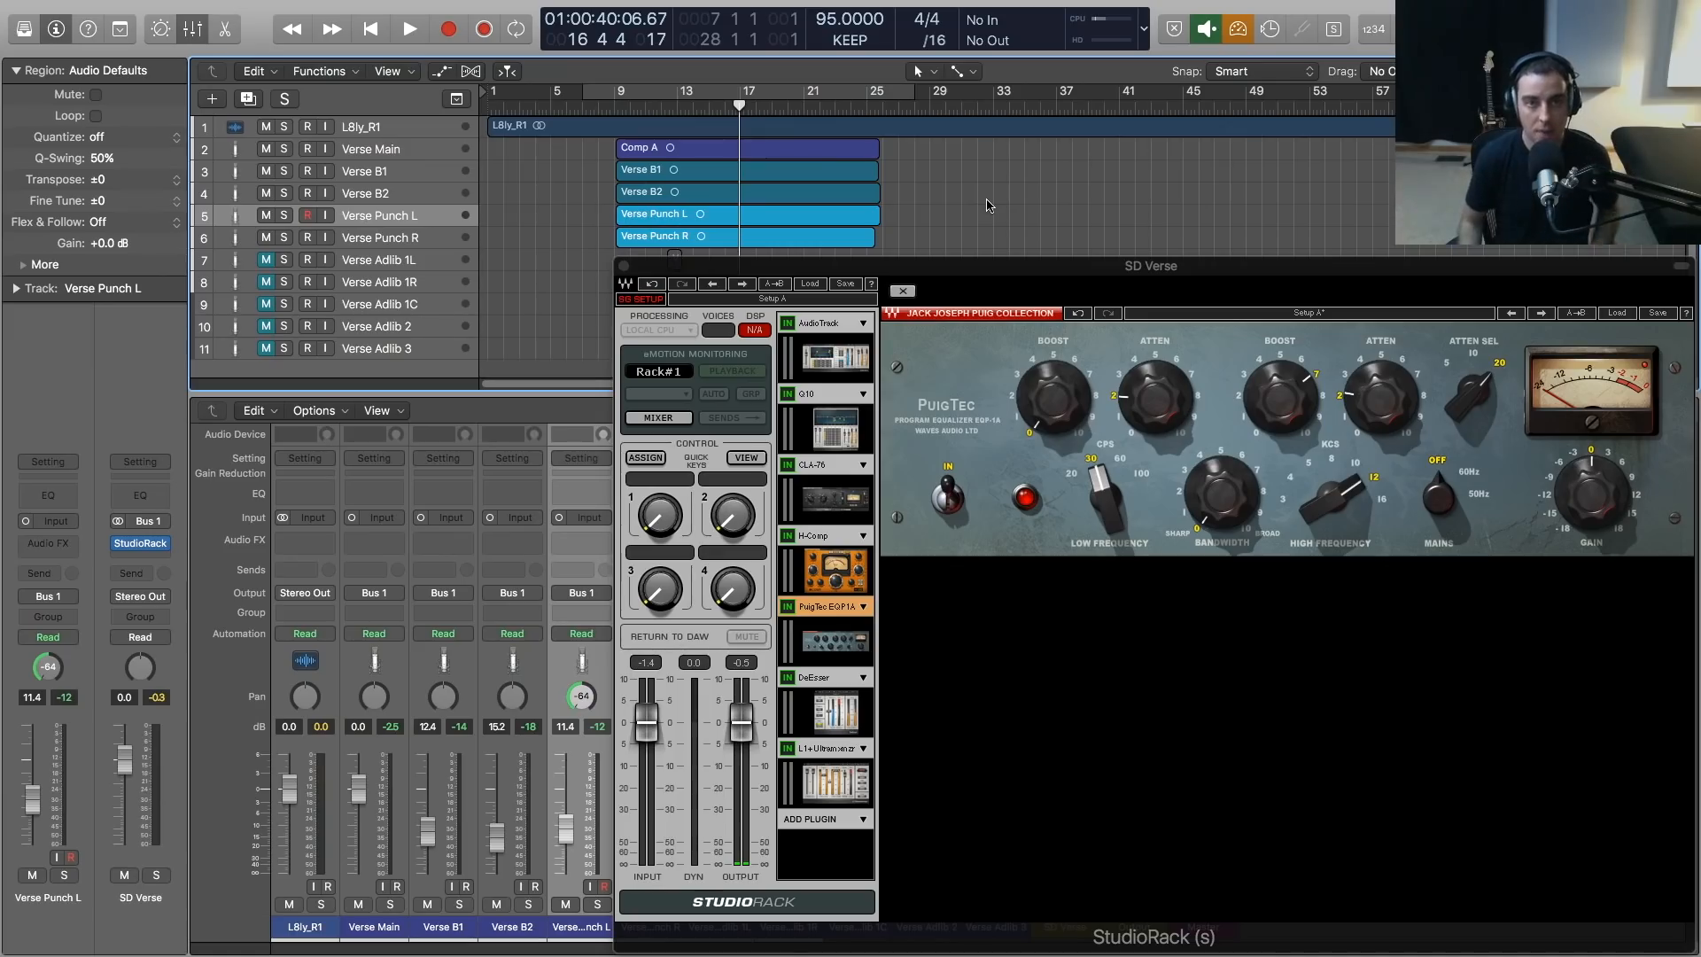
Review all verse tracks with the mixer hidden, and reopen the SD Verse StudioRack window over the arrangement
{"action": "left_click", "coordinate": [623, 265]}
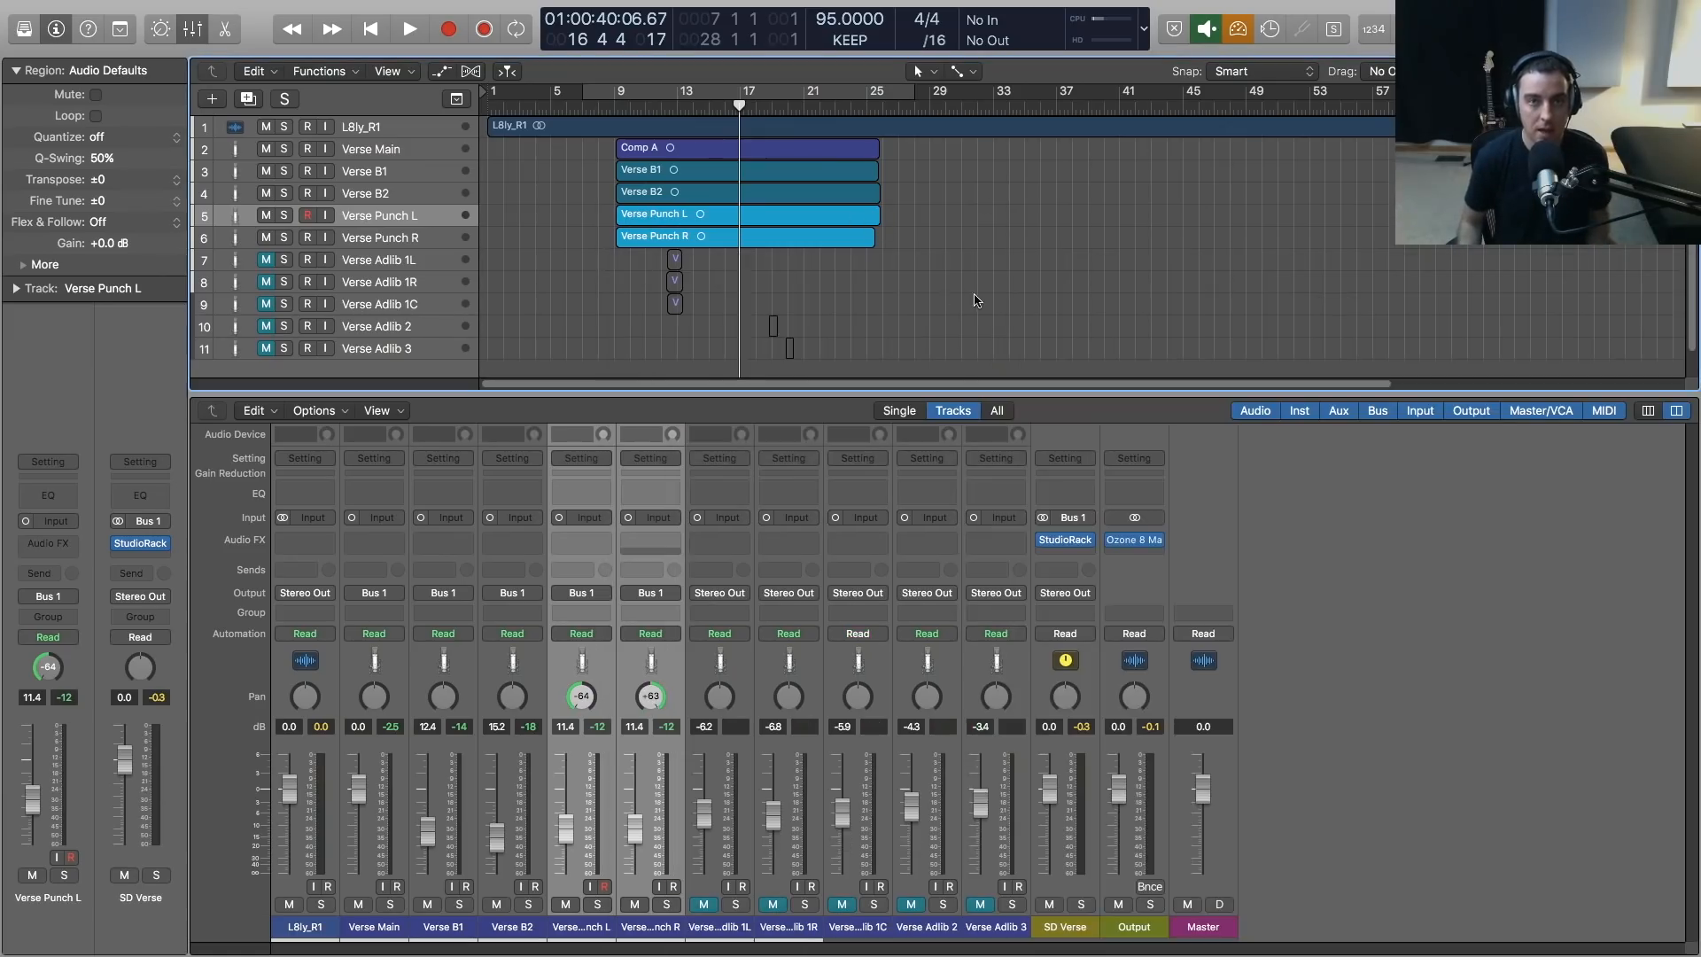
{"action": "key", "text": "x"}
{"action": "key", "text": "z"}
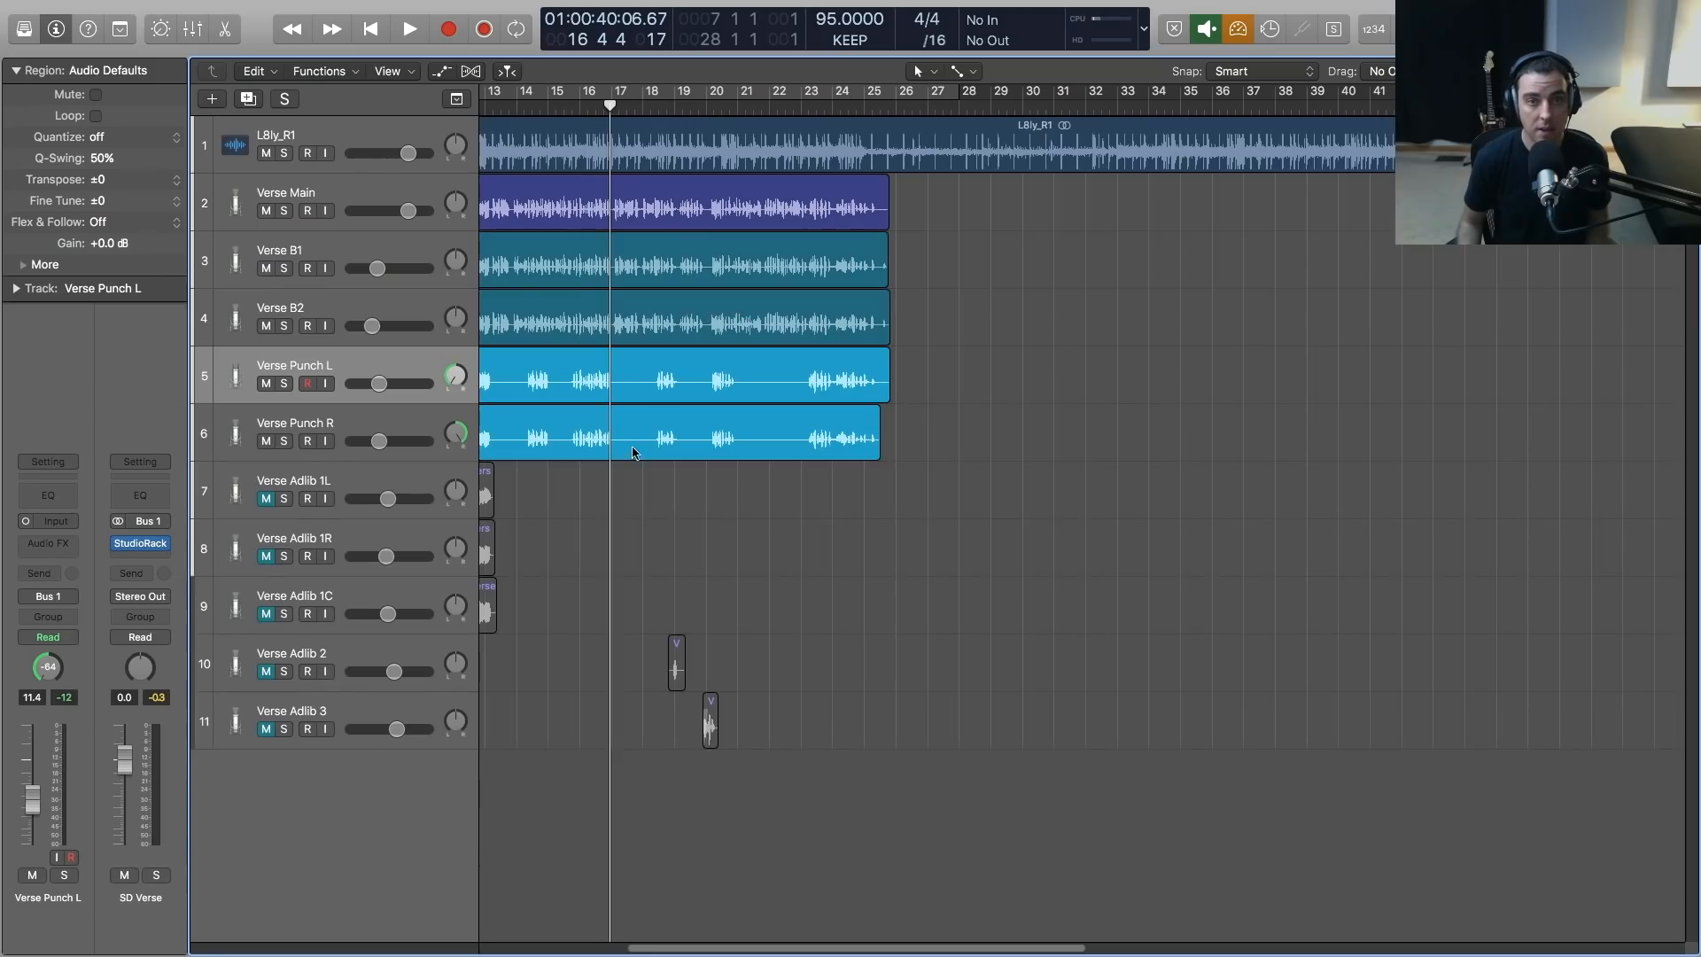
{"action": "scroll", "coordinate": [632, 451], "scroll_direction": "left", "scroll_amount": 10}
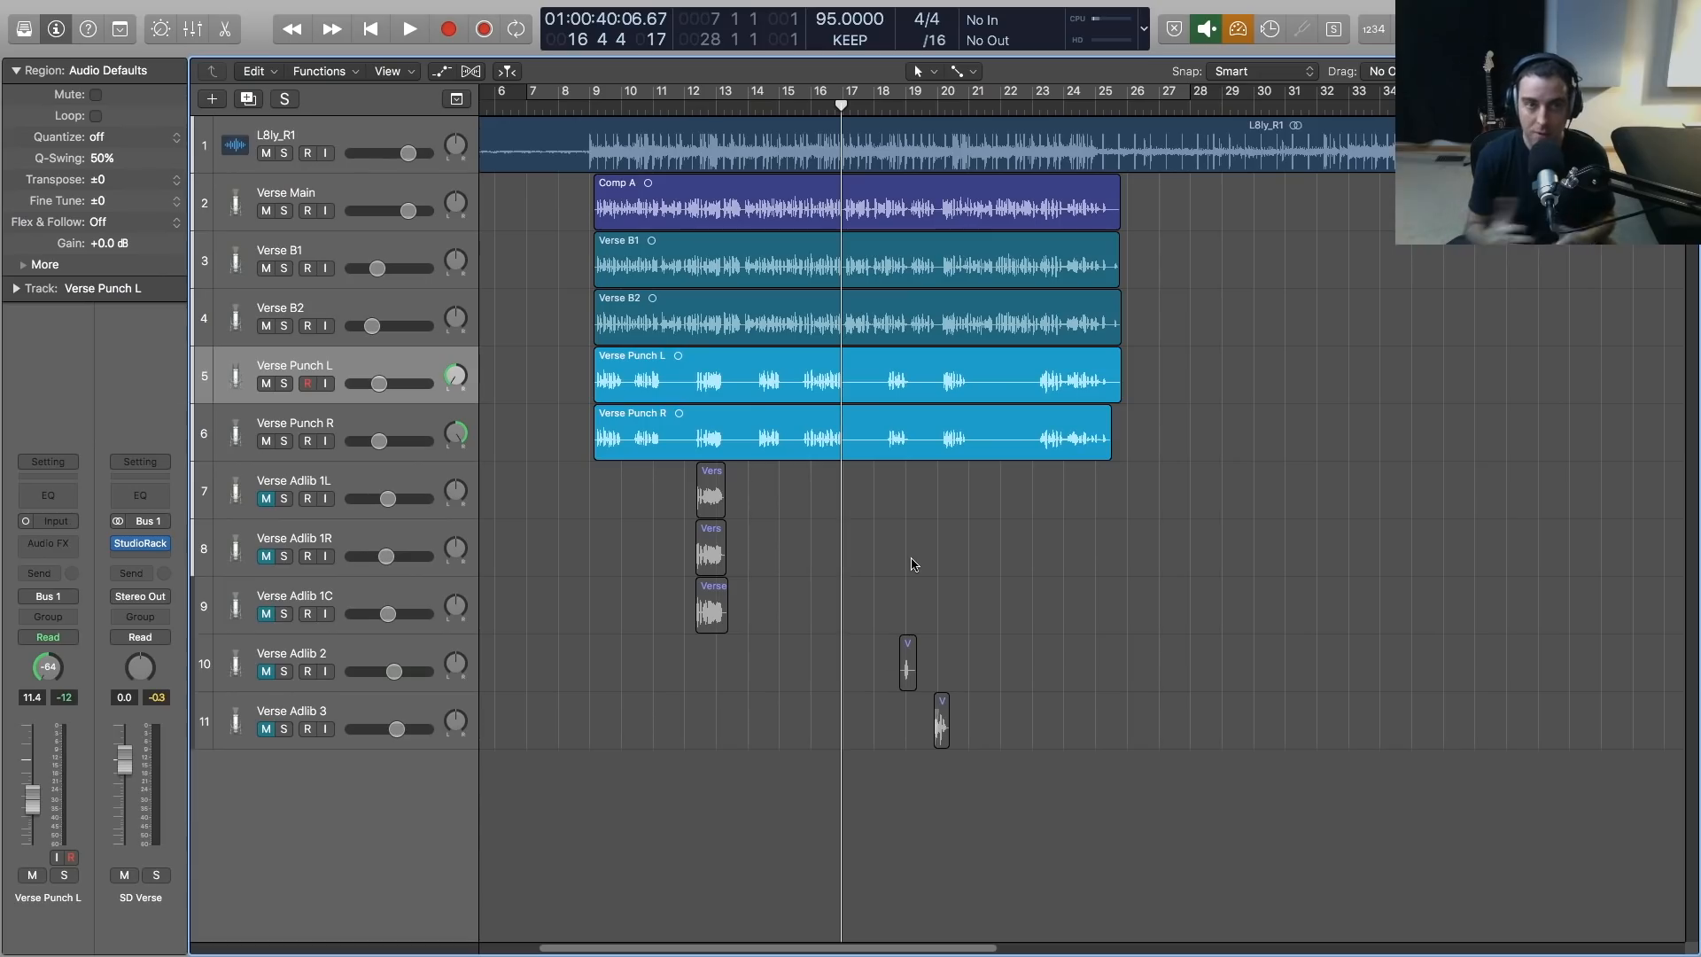
{"action": "left_click", "coordinate": [140, 543]}
{"action": "left_click_drag", "start_coordinate": [971, 266], "coordinate": [824, 254]}
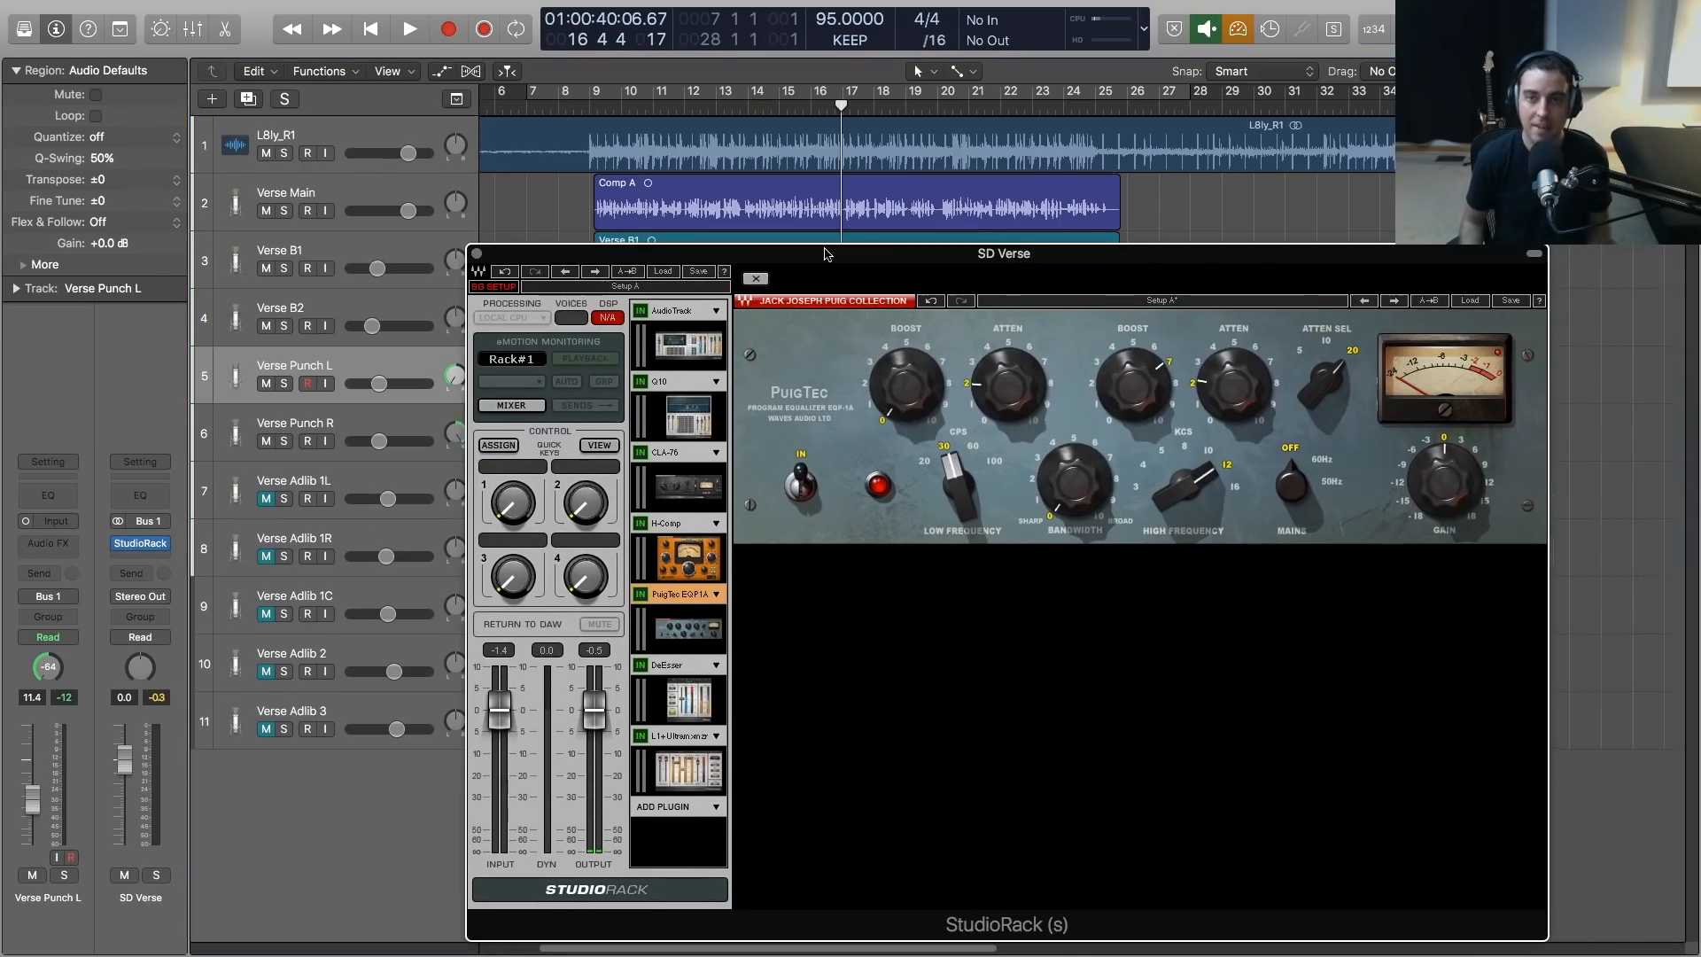